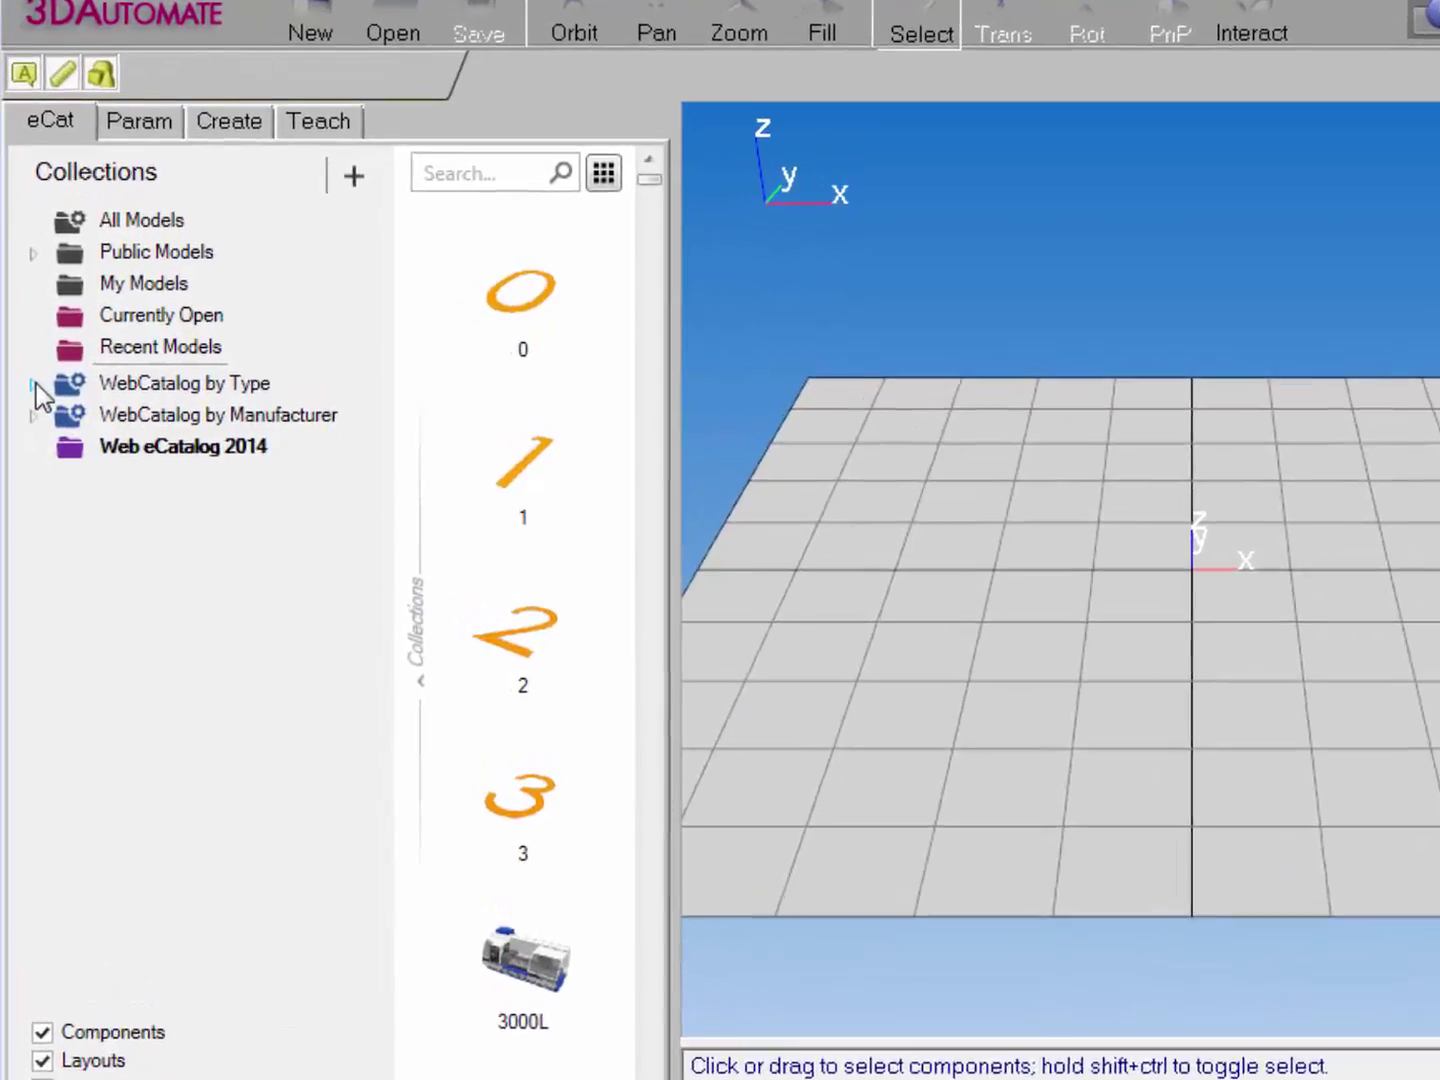
Browse the WebCatalog by Type and show the Works component collection.
left_click(31, 416)
left_click_drag(318, 312, 315, 457)
left_click_drag(439, 382, 440, 480)
left_click(200, 977)
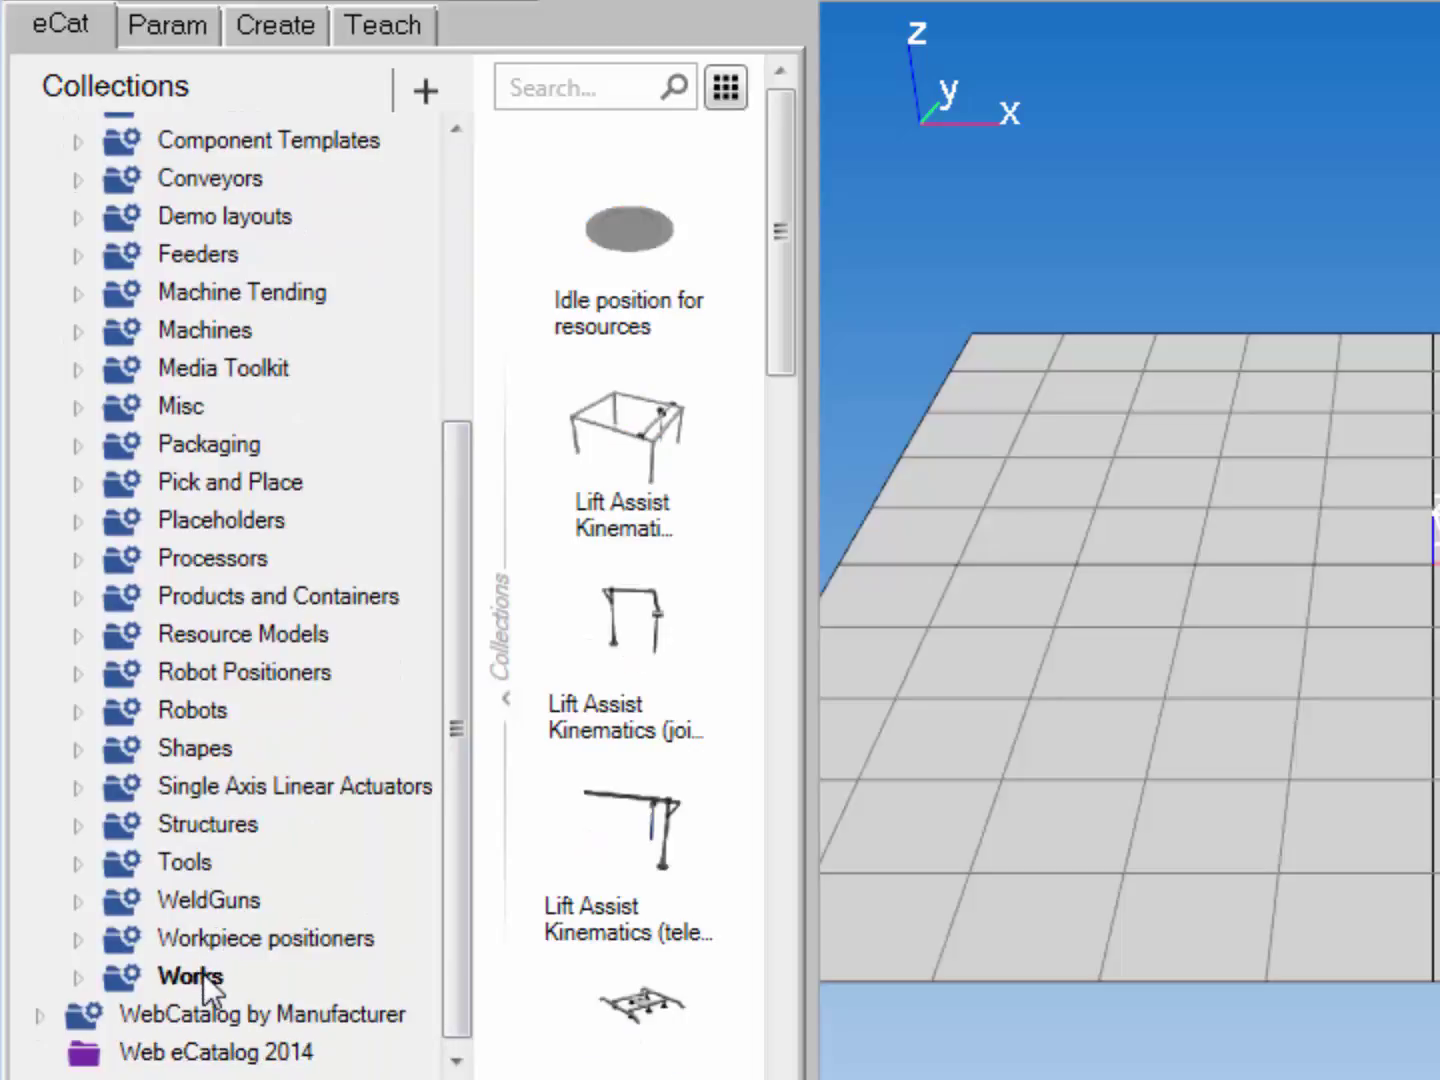
left_click_drag(784, 205, 769, 585)
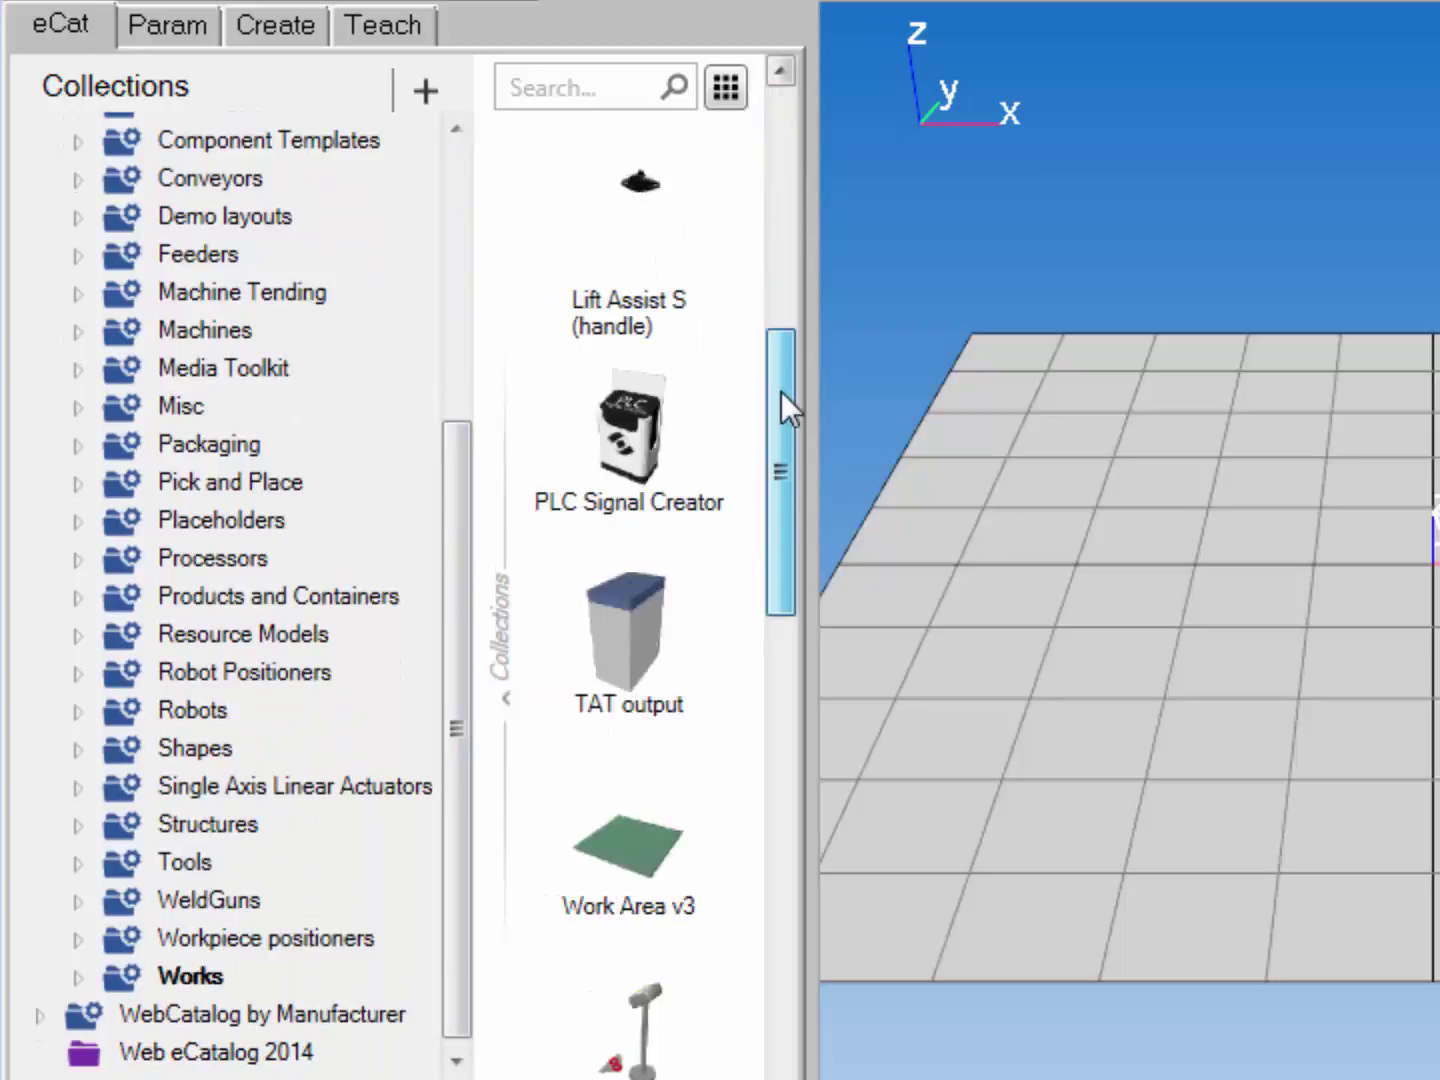
left_click_drag(580, 585, 571, 663)
Drag Works Process v3 and Works TaskControl v3 into the layout.
left_click_drag(472, 412, 1156, 580)
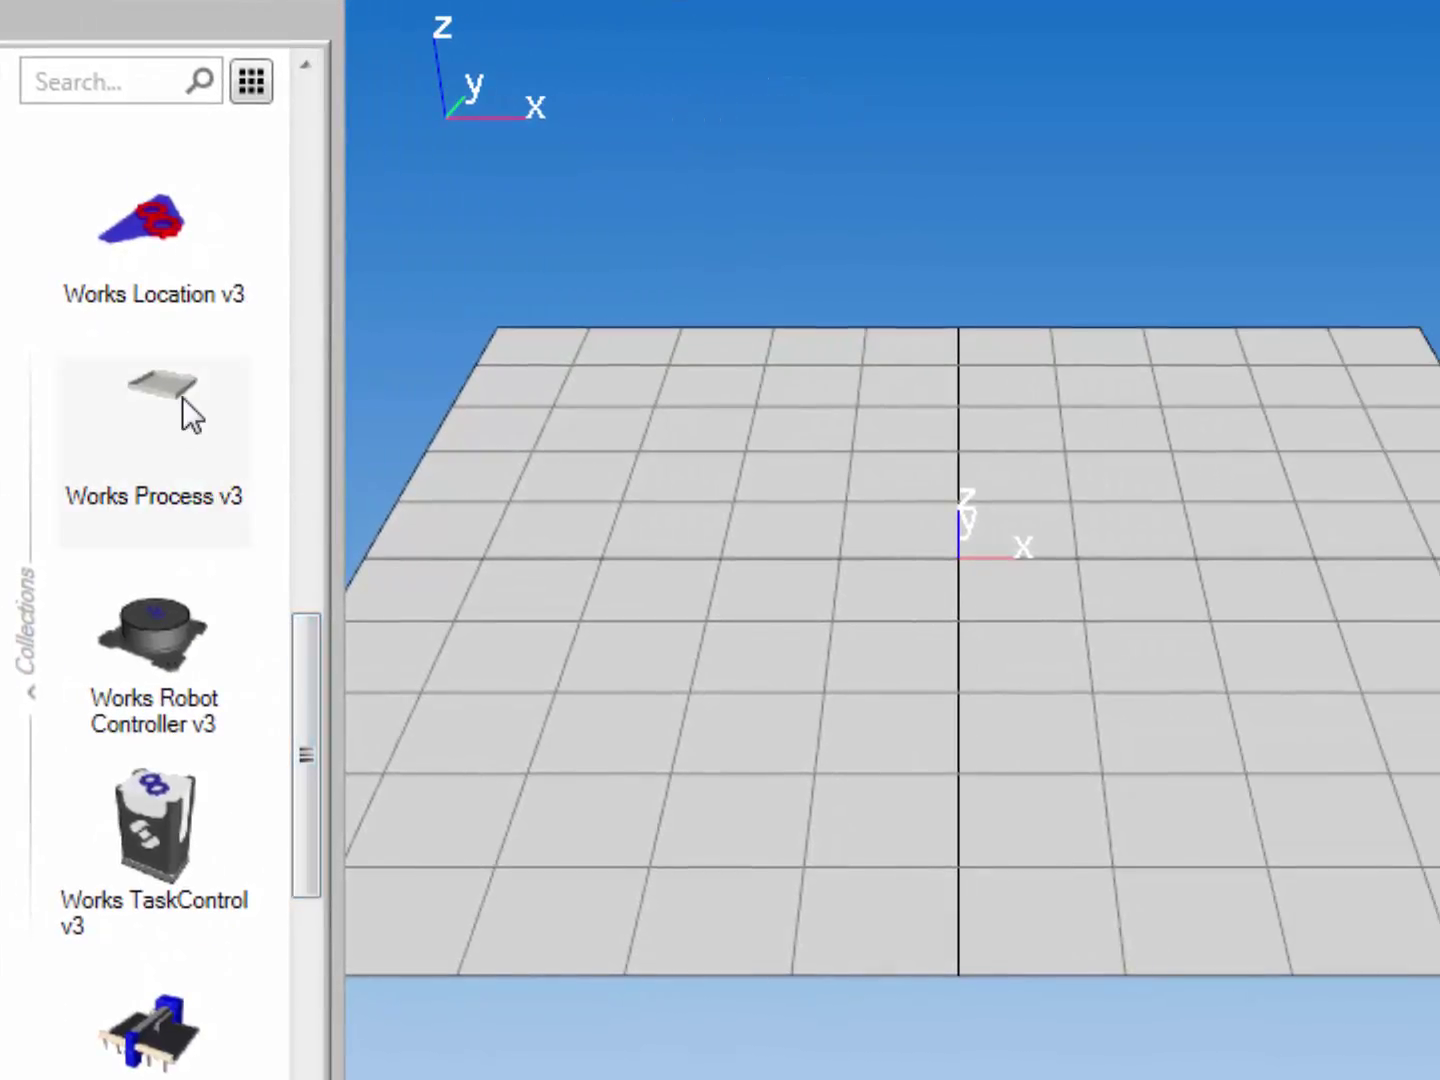
left_click_drag(873, 577, 873, 577)
left_click_drag(160, 843, 645, 483)
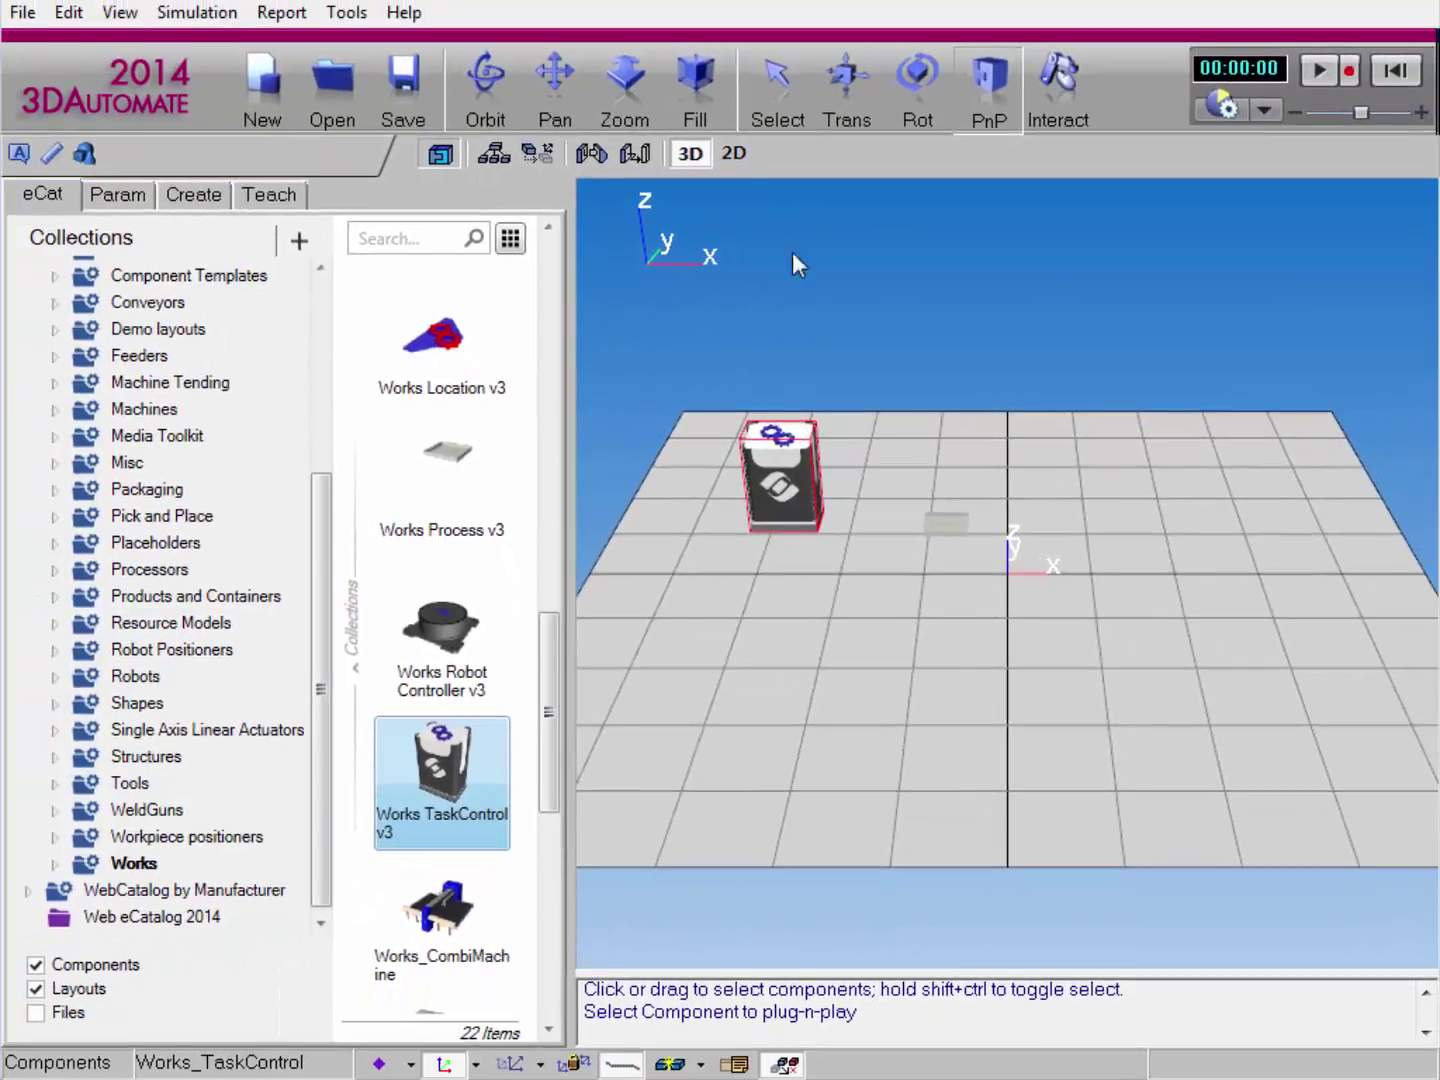
Add a Box, a blue Cube and a CylidricalPart from Products and Containers beside the conveyor.
left_click(705, 97)
right_click_drag(1264, 659, 1045, 730)
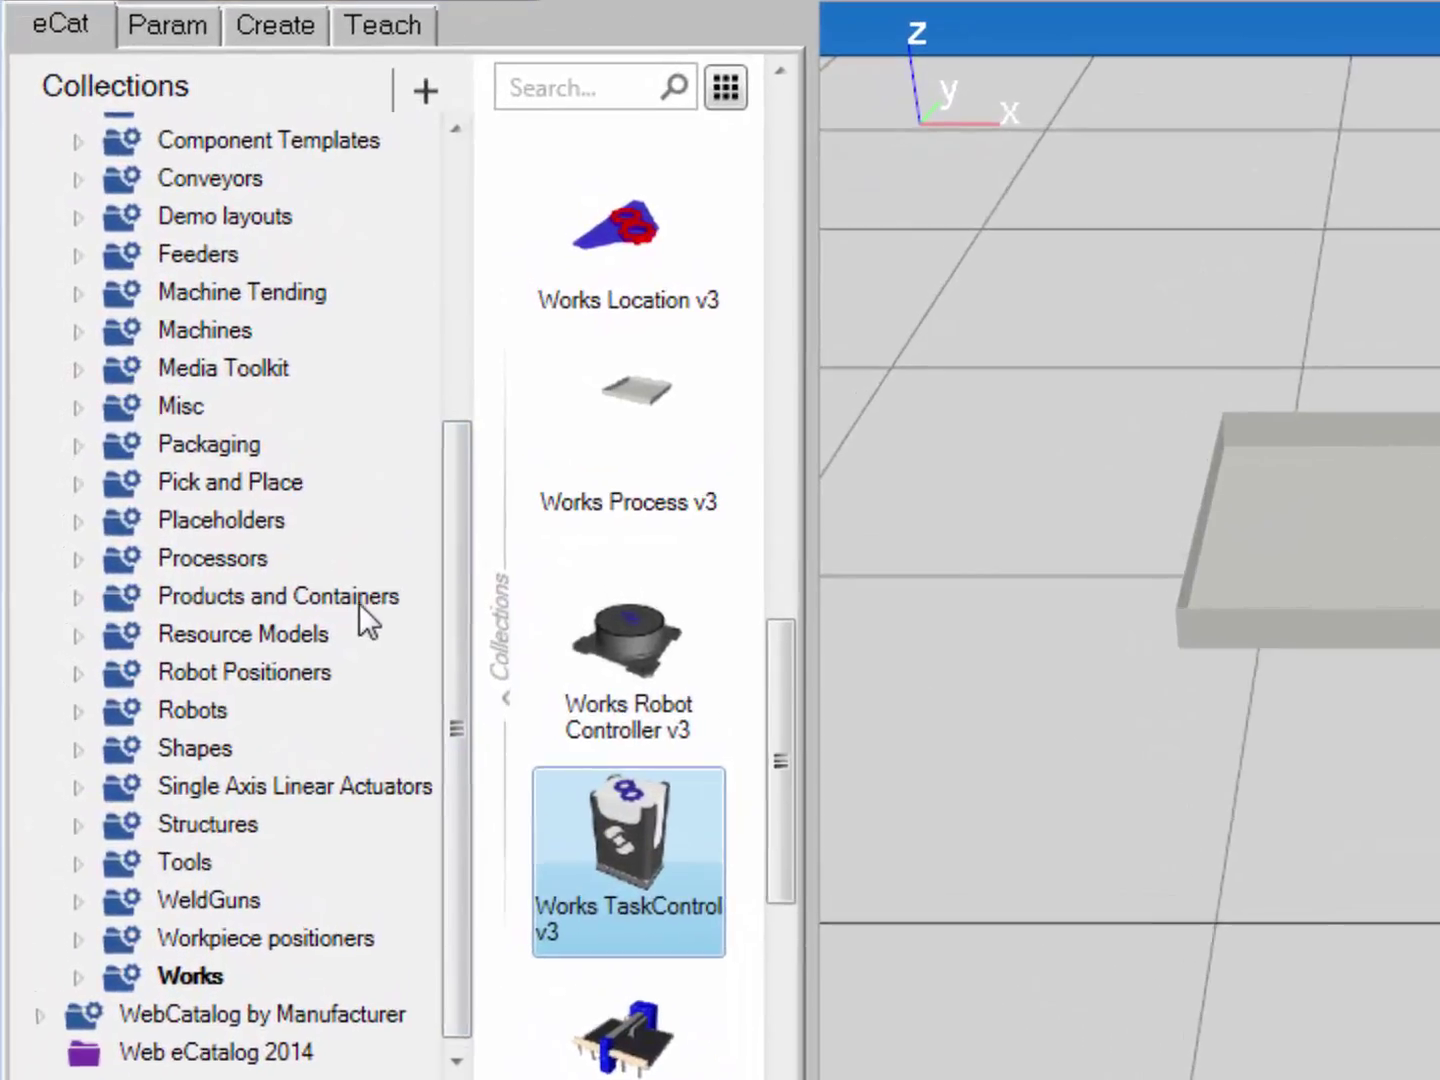
left_click(352, 600)
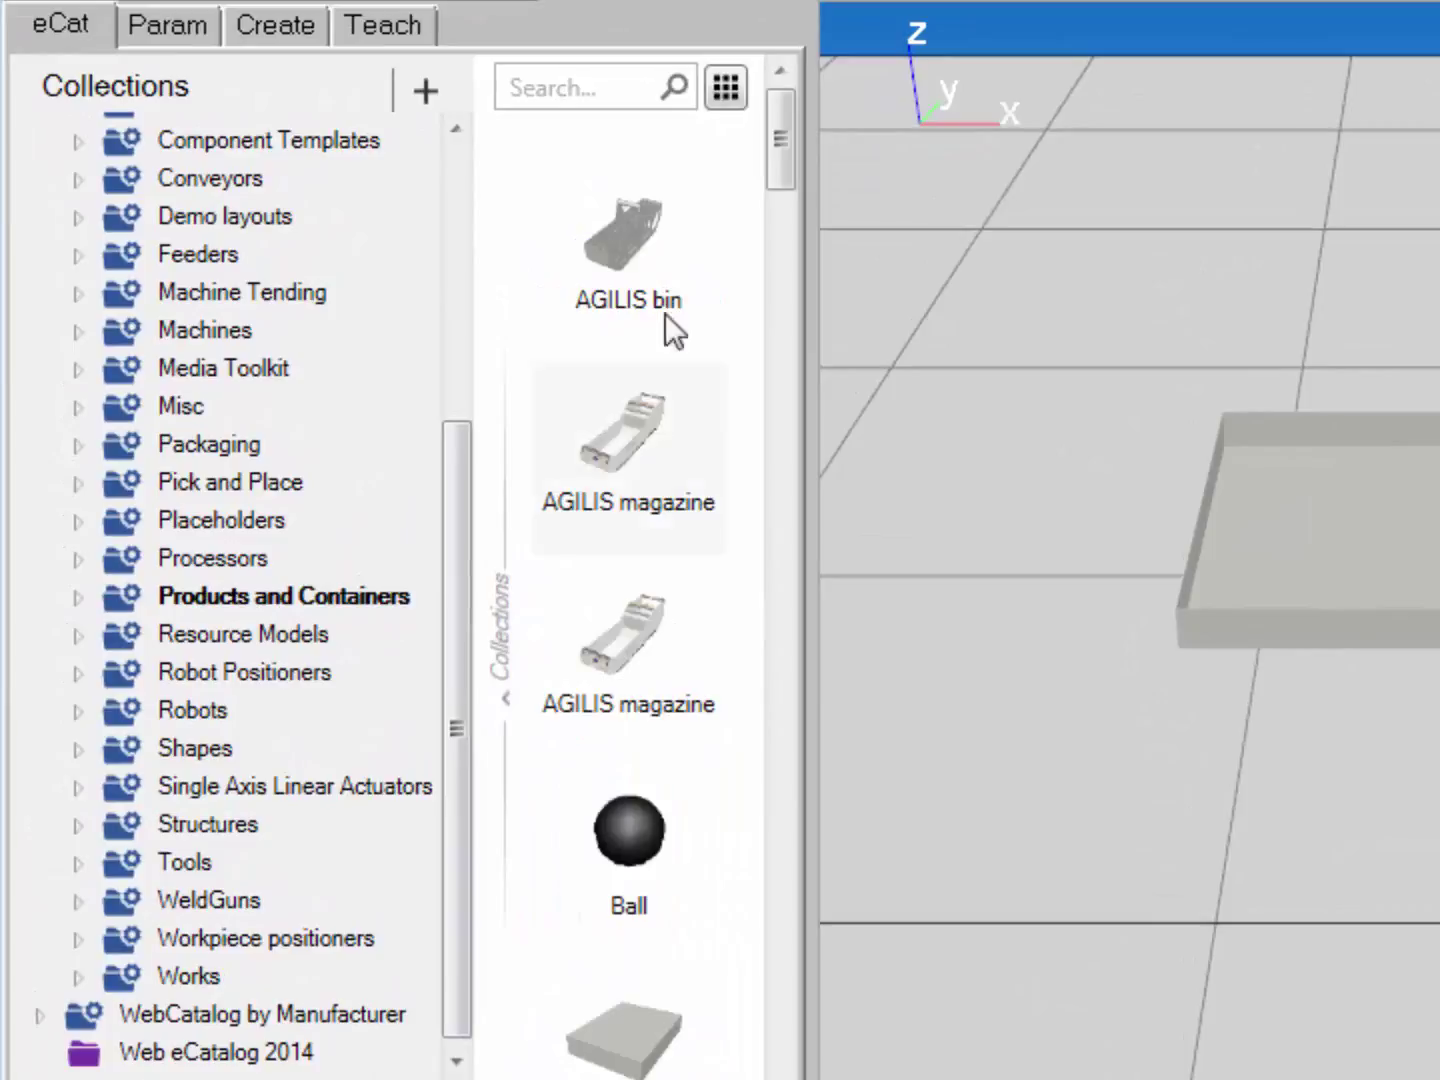
left_click_drag(775, 135, 776, 225)
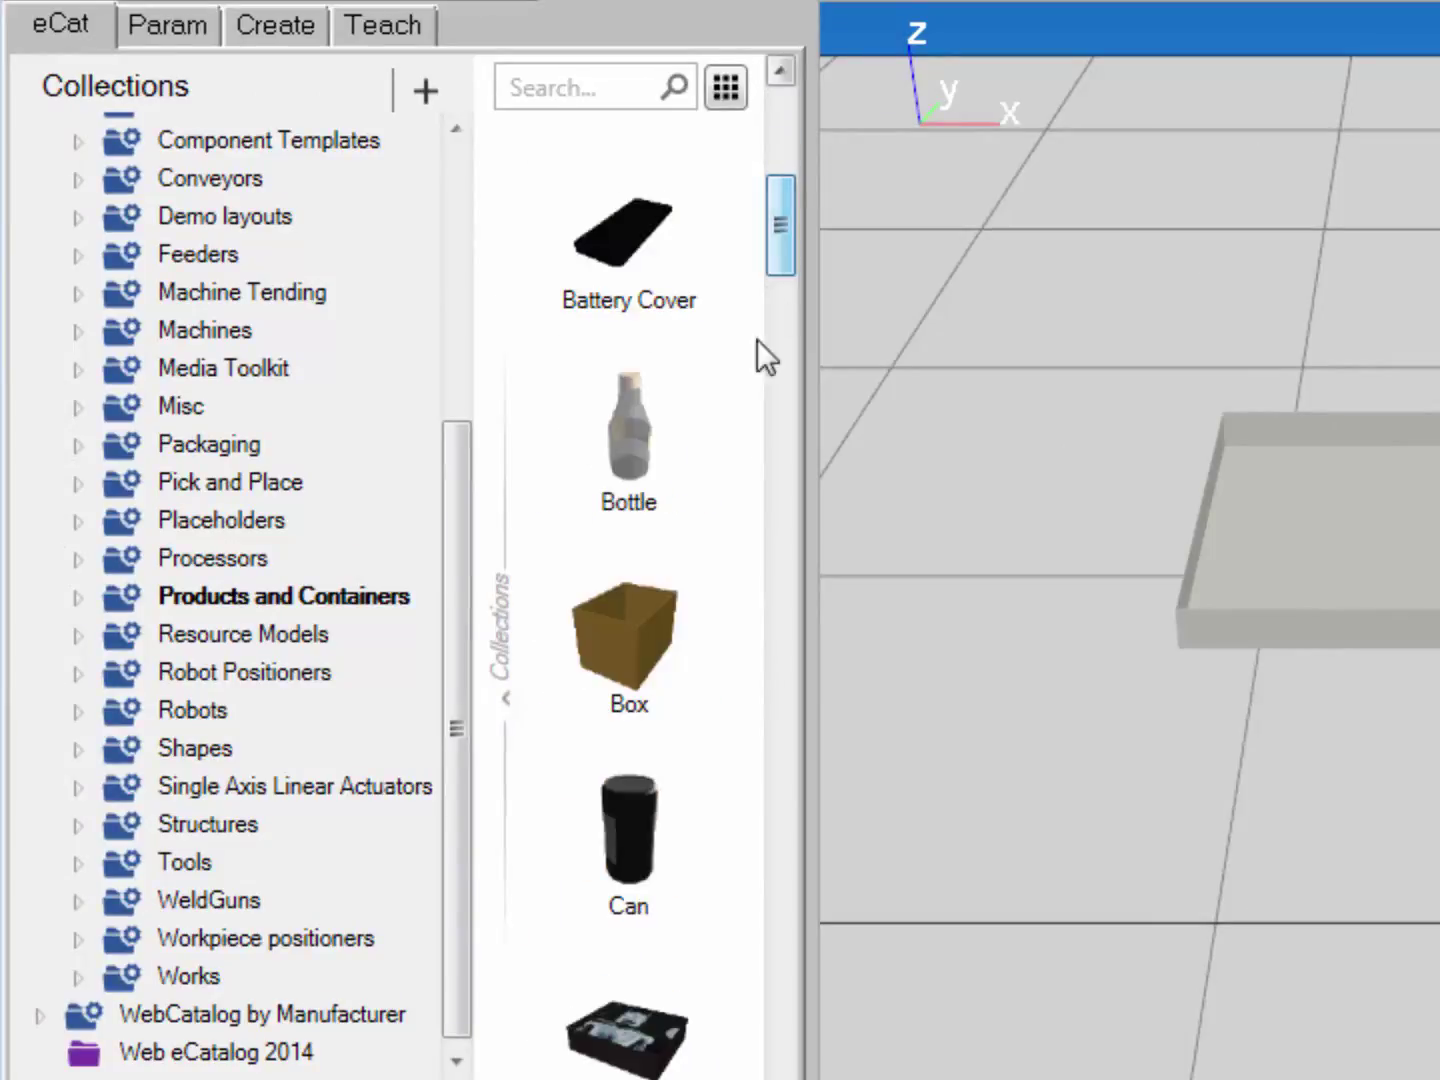
left_click_drag(616, 623, 1002, 351)
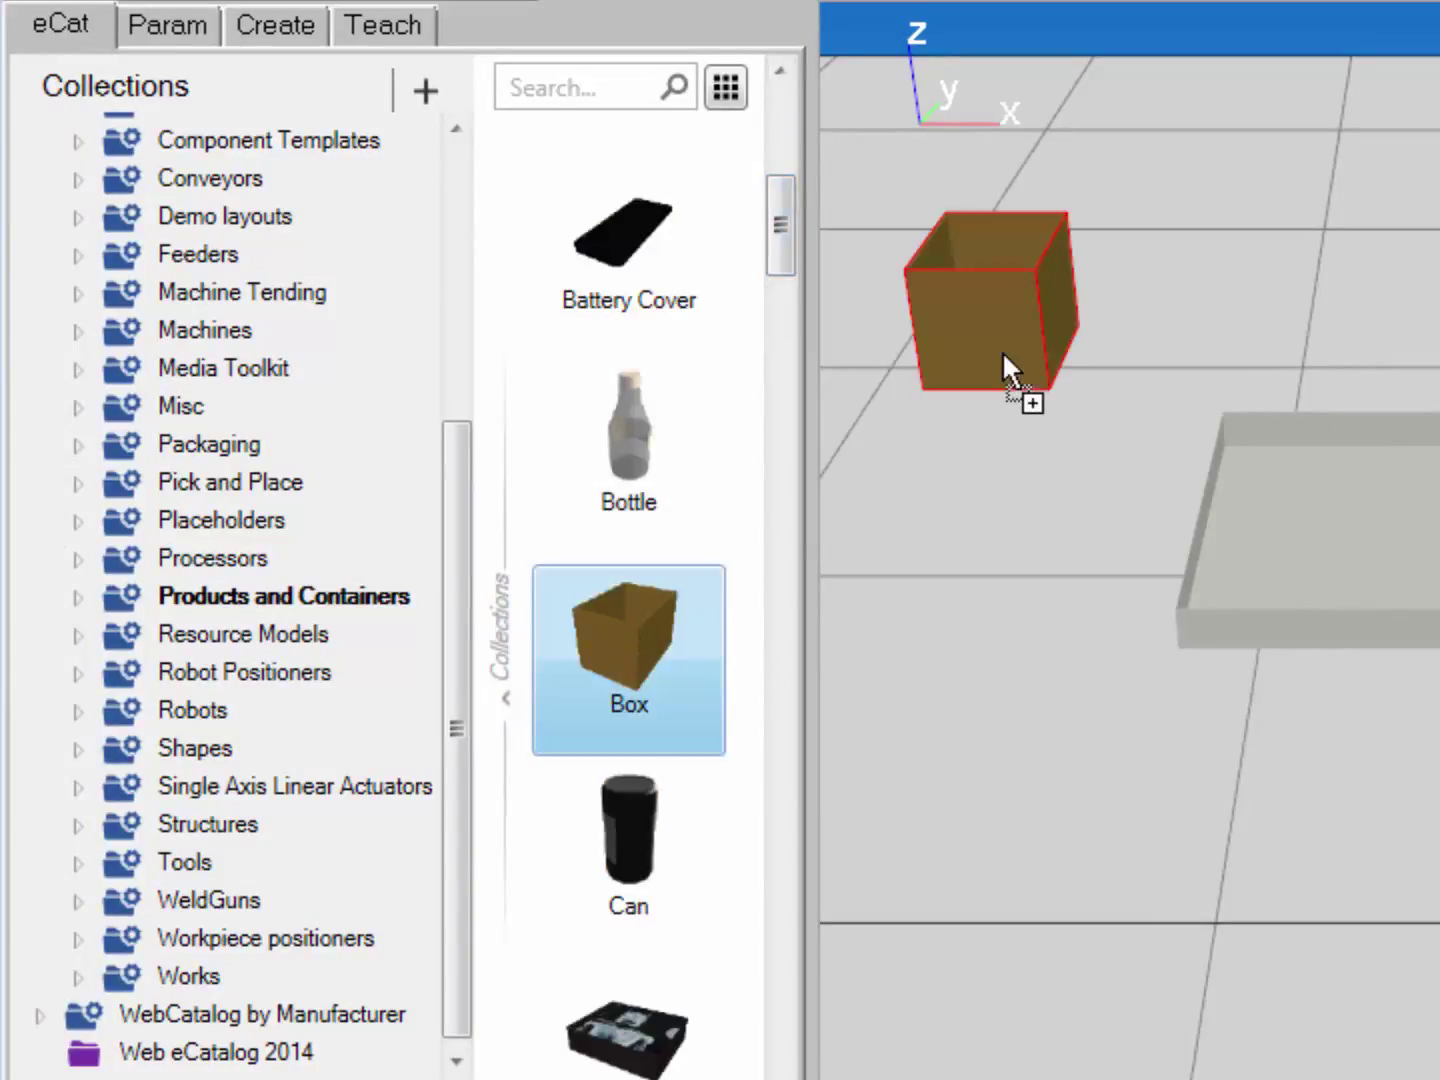
left_click_drag(785, 230, 777, 449)
left_click_drag(669, 632, 998, 549)
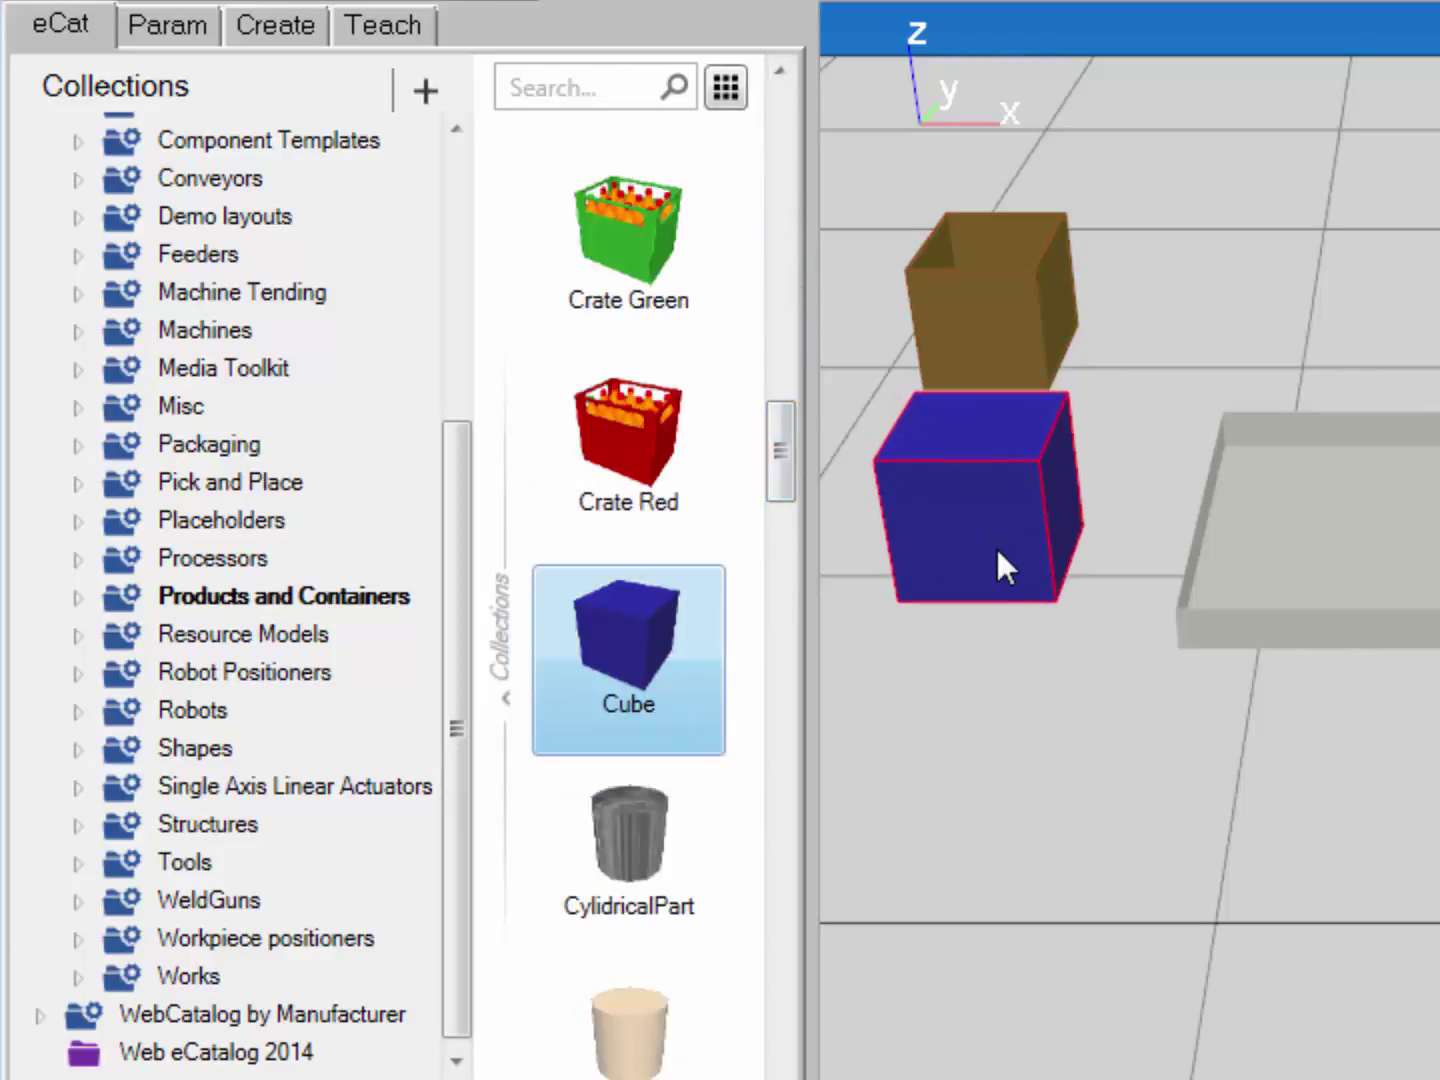
left_click_drag(637, 863, 990, 728)
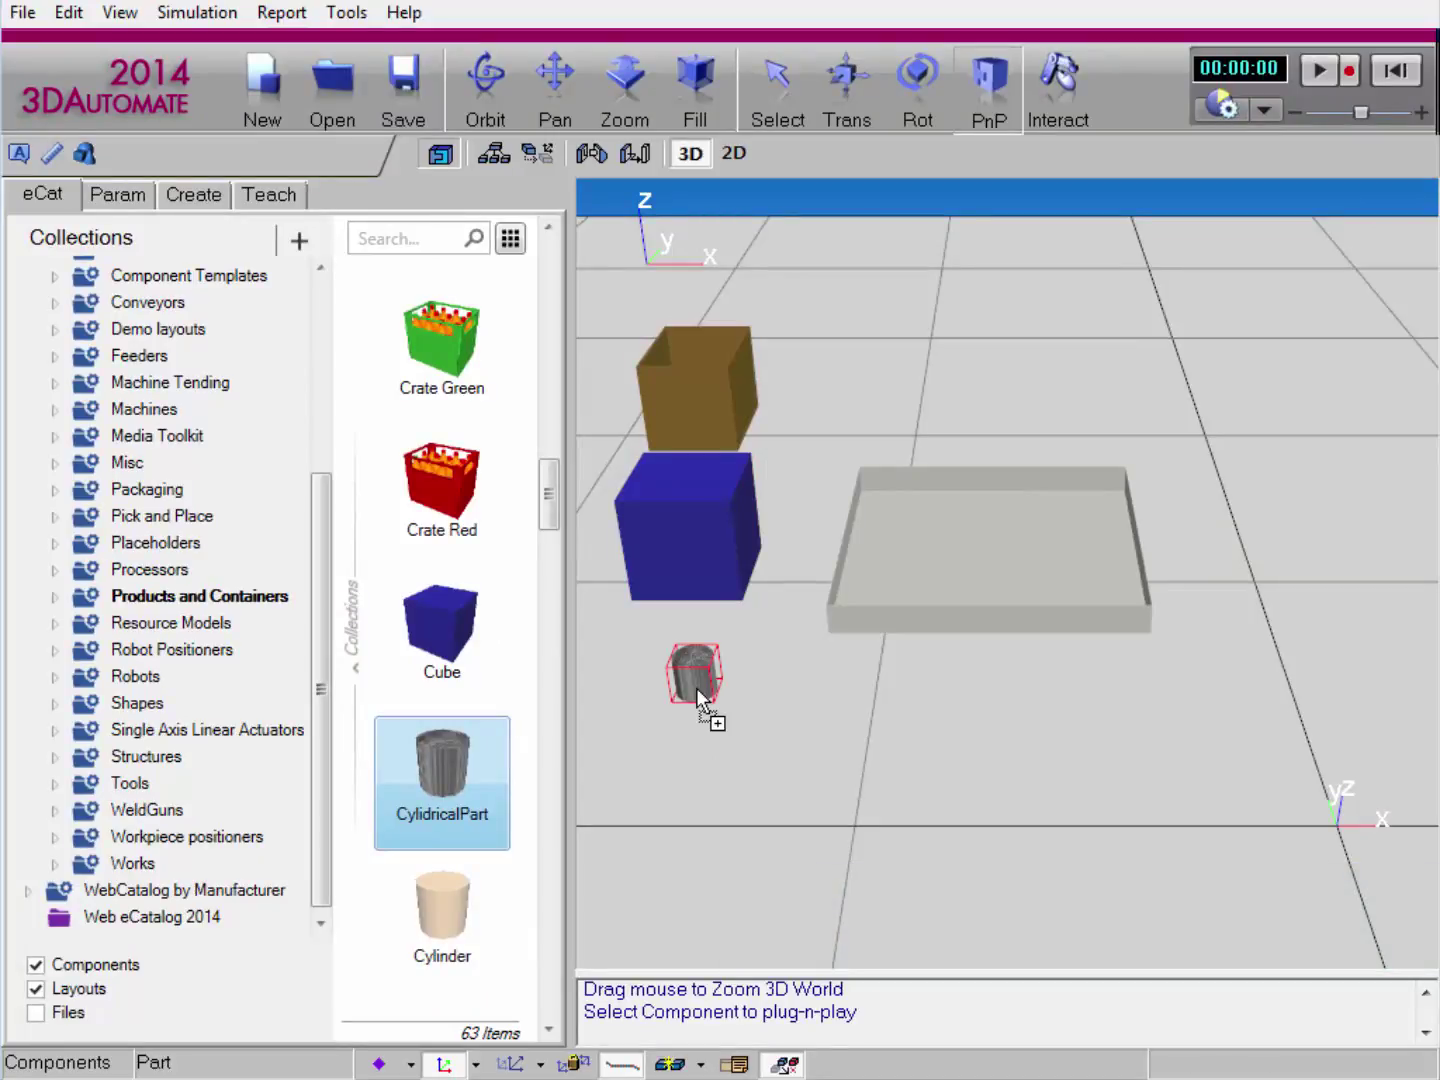
left_click(980, 569)
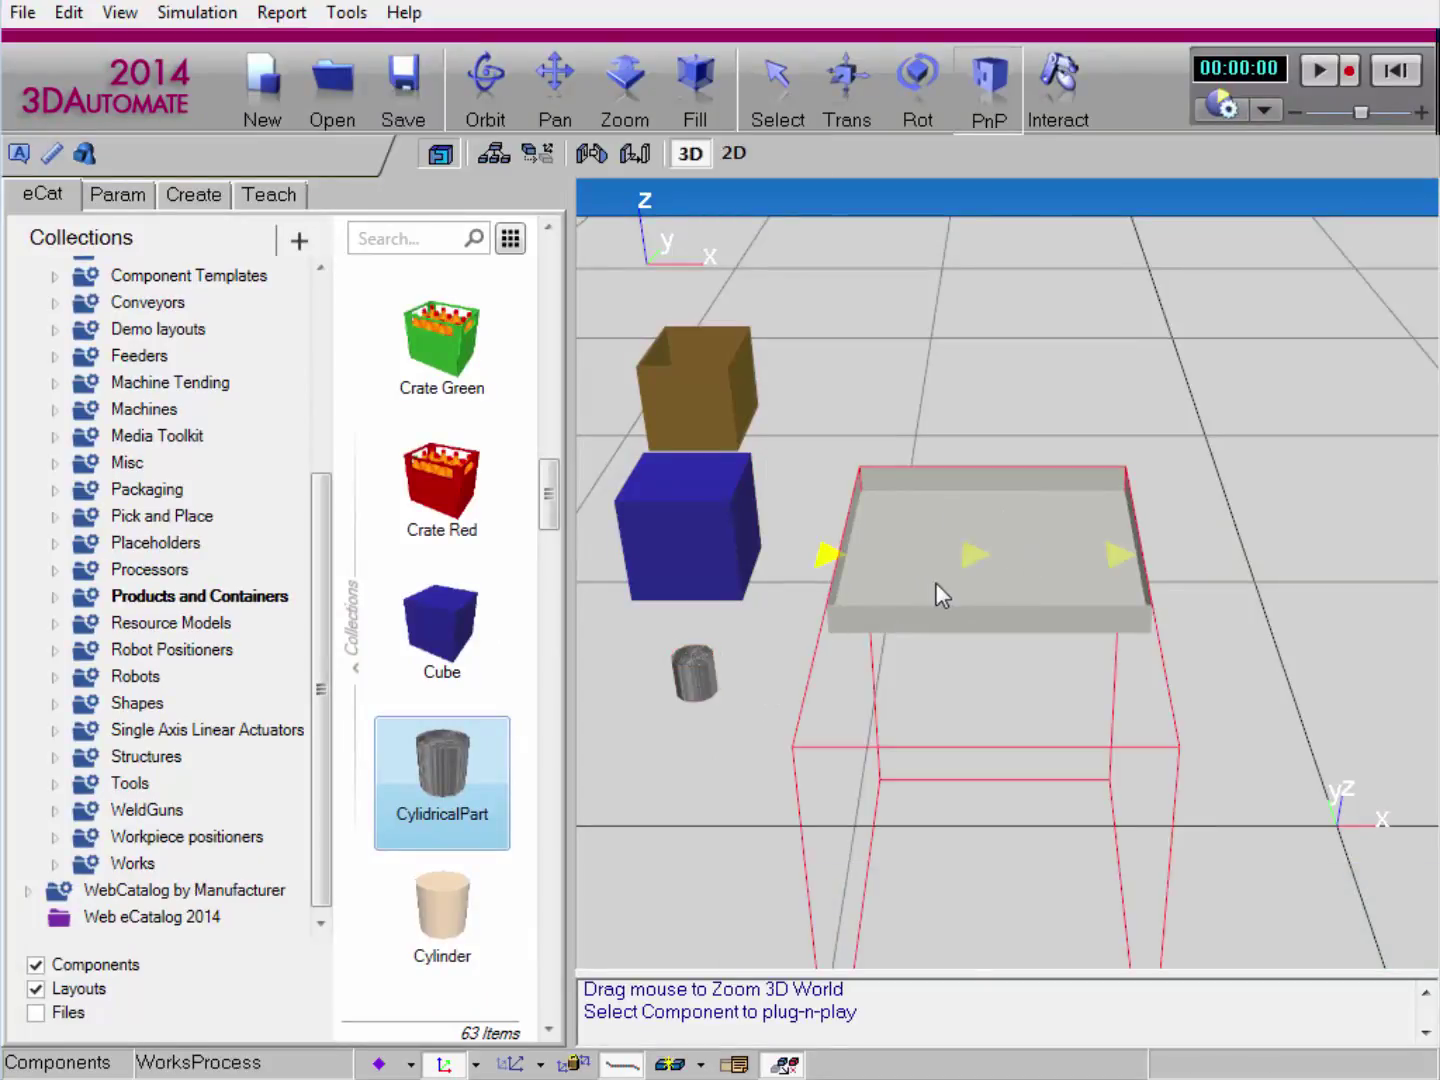
In the conveyor's UserVariables, define a String variable named 'products' in place of 'foo'.
left_click(119, 194)
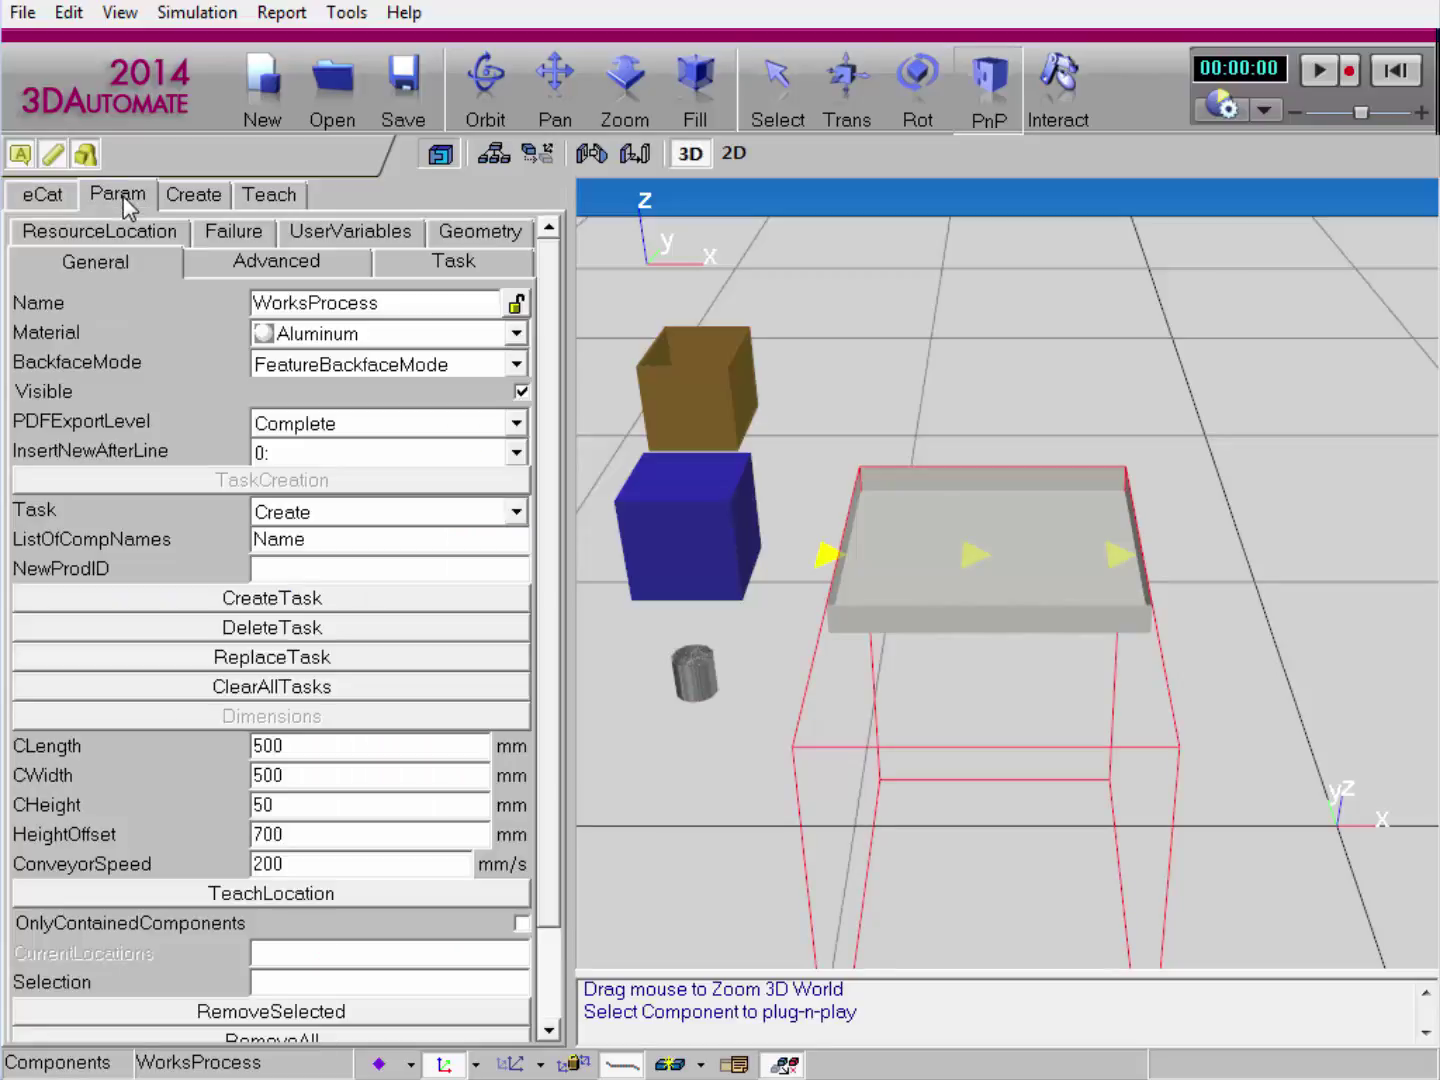
left_click(350, 236)
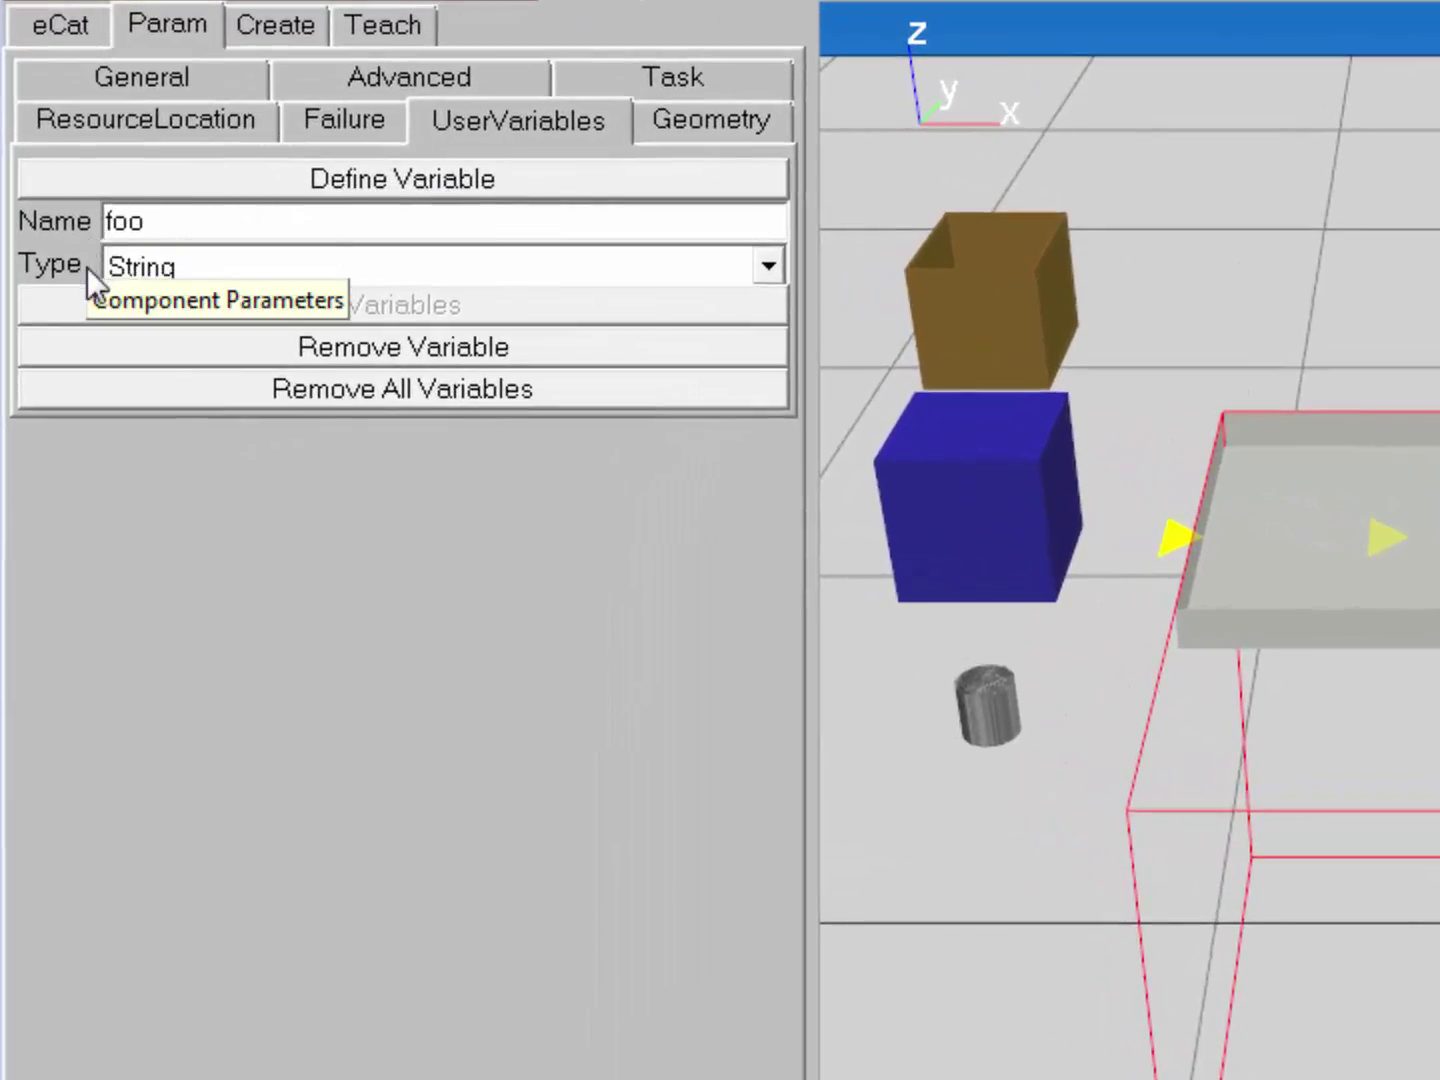
left_click(761, 265)
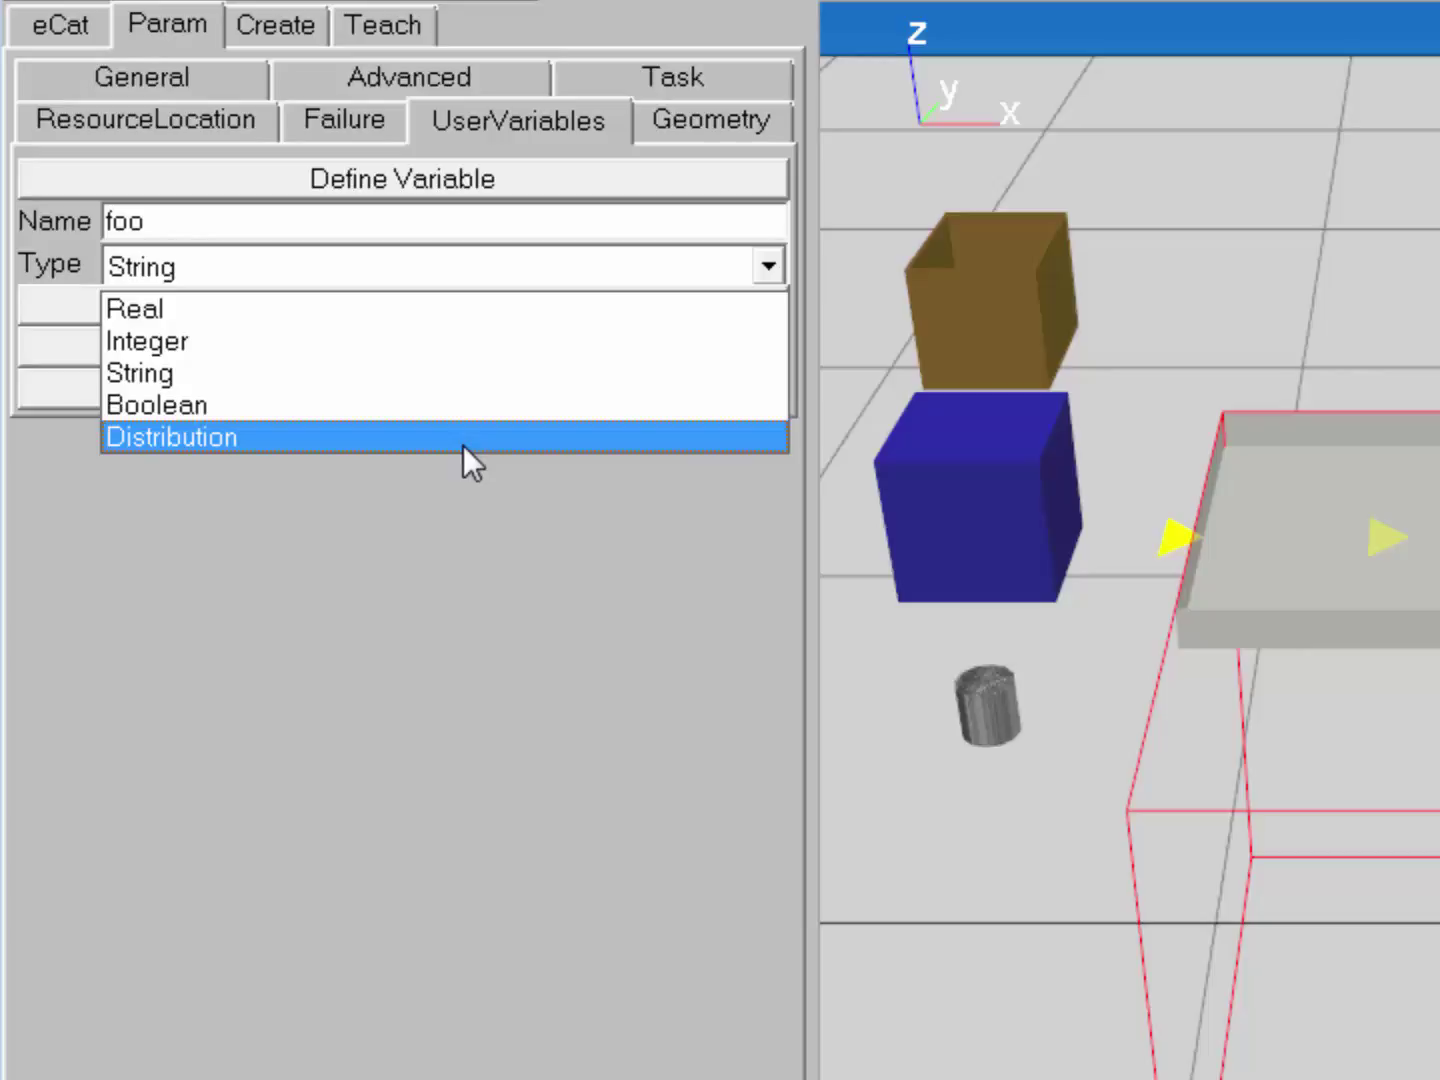
left_click(447, 376)
left_click_drag(209, 238, 77, 226)
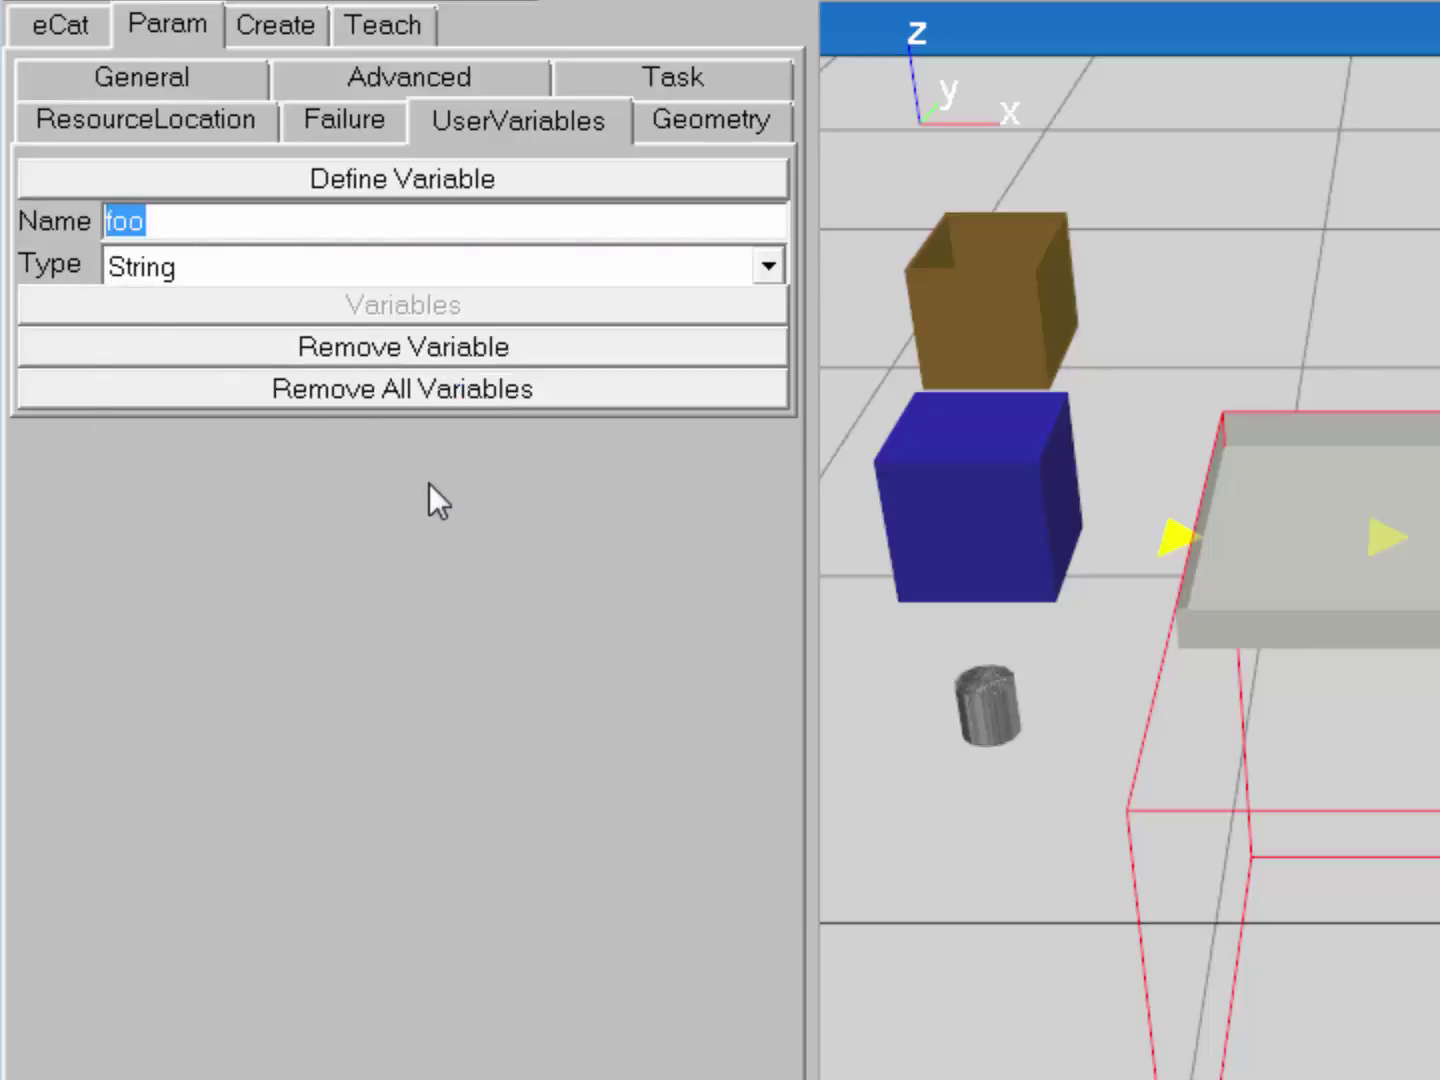
type("products")
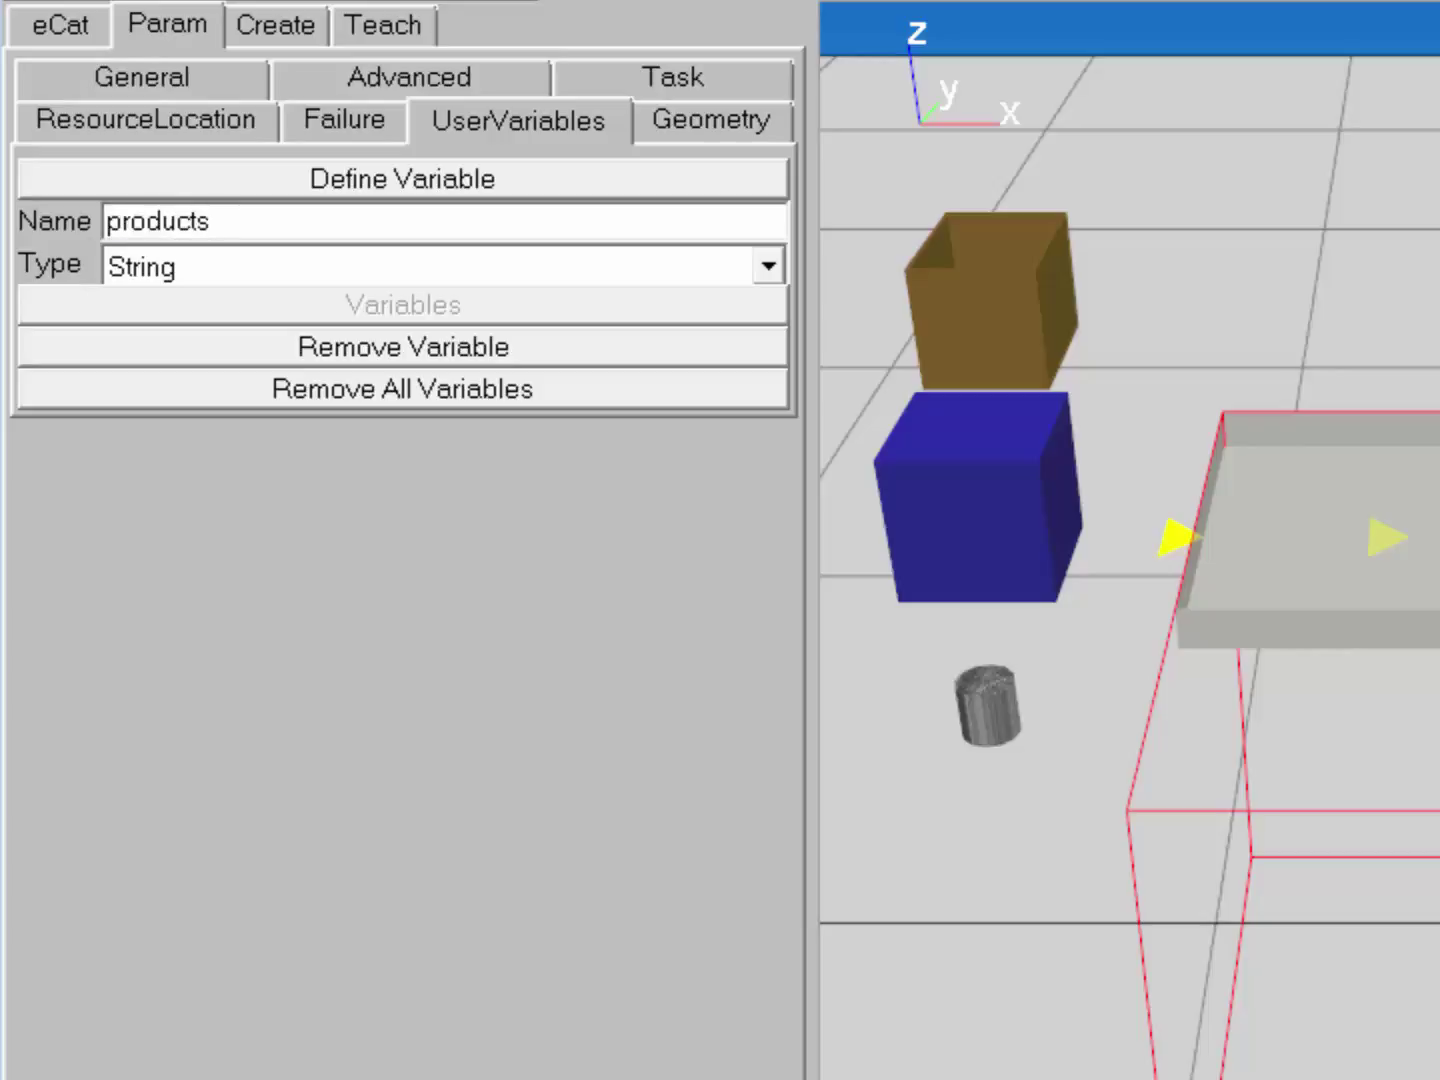
left_click(511, 184)
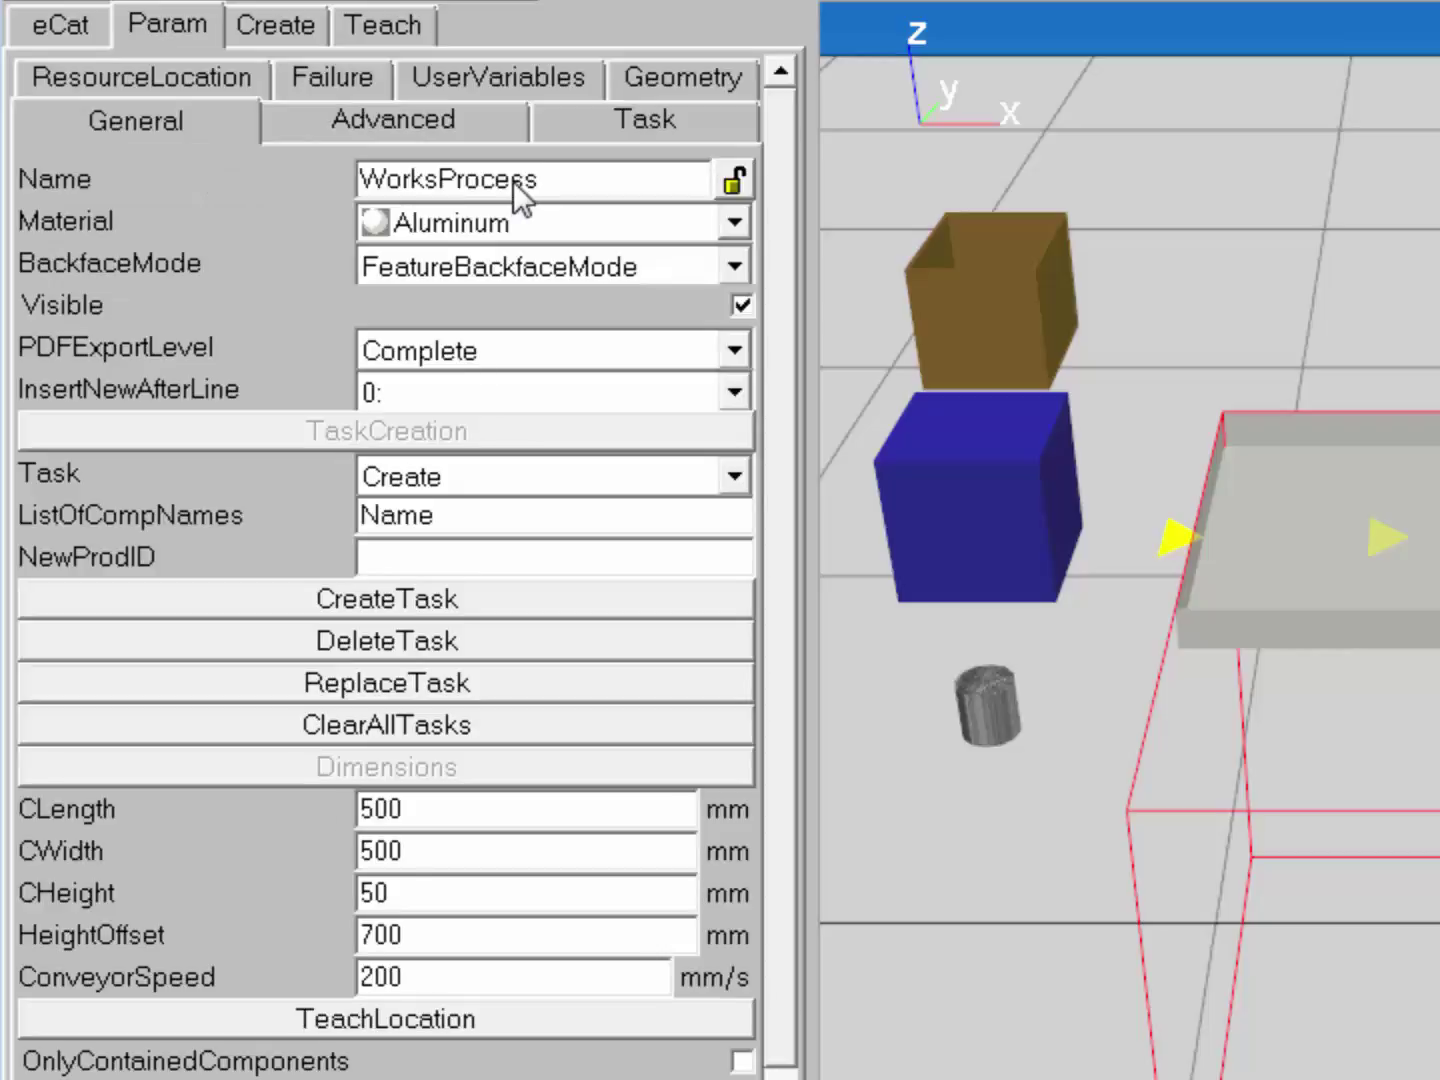
left_click(518, 83)
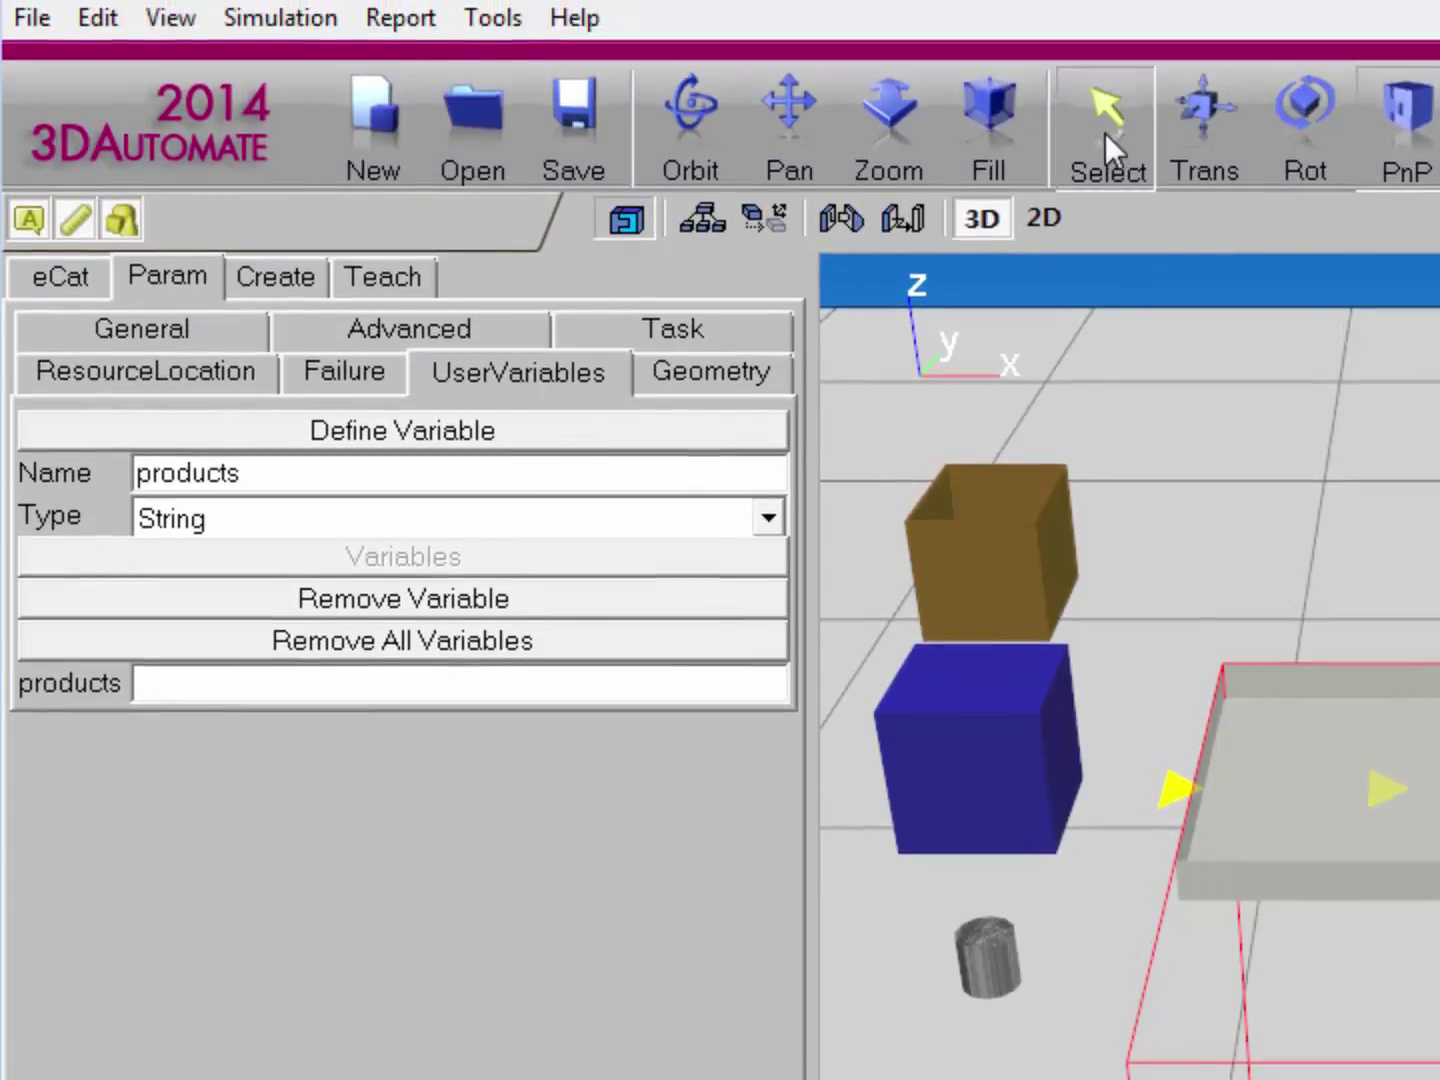
left_click(1105, 132)
Enter 'Box,Cube,Part' as the products variable's value.
left_click(1186, 221)
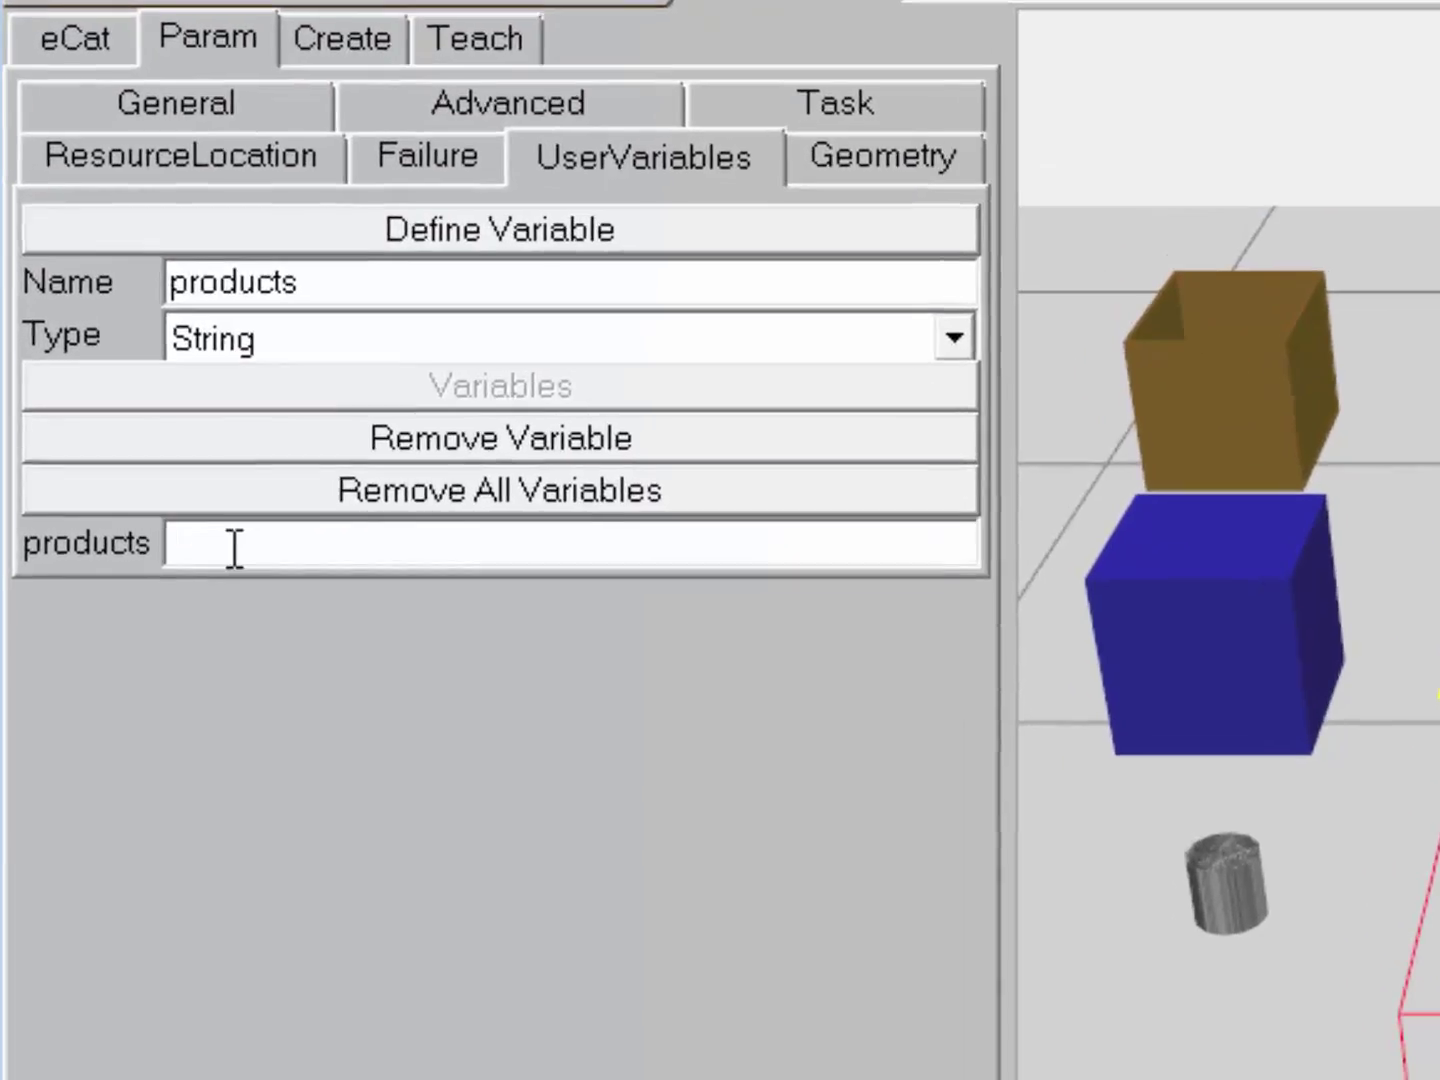
left_click(234, 547)
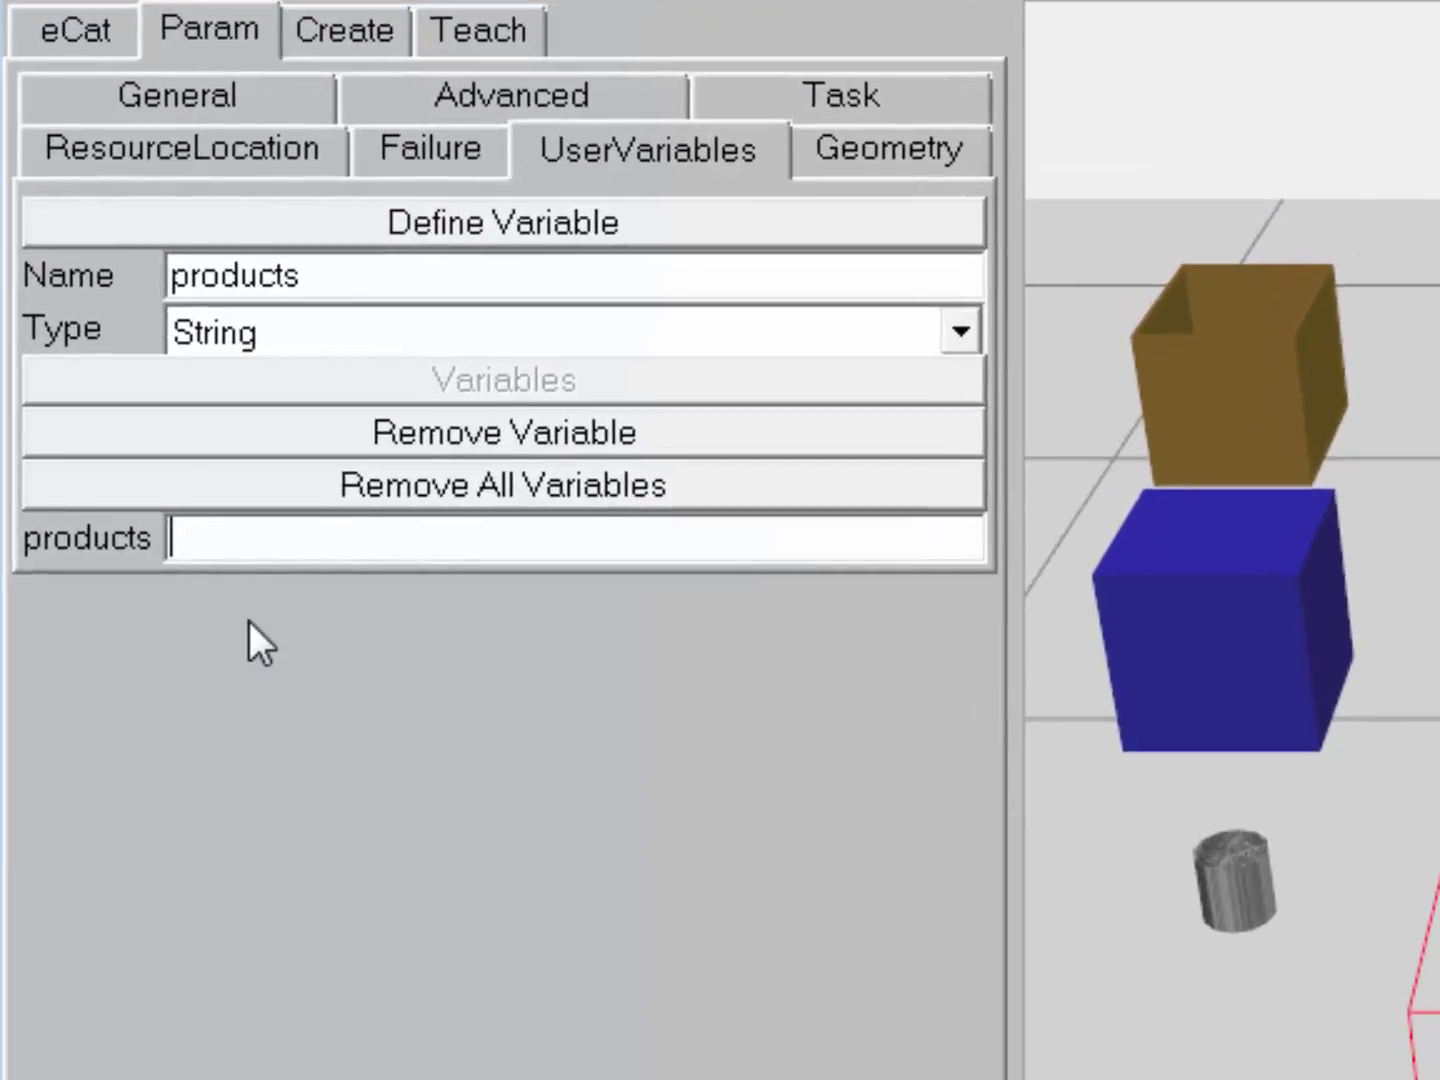
type("Box,Cube,Part")
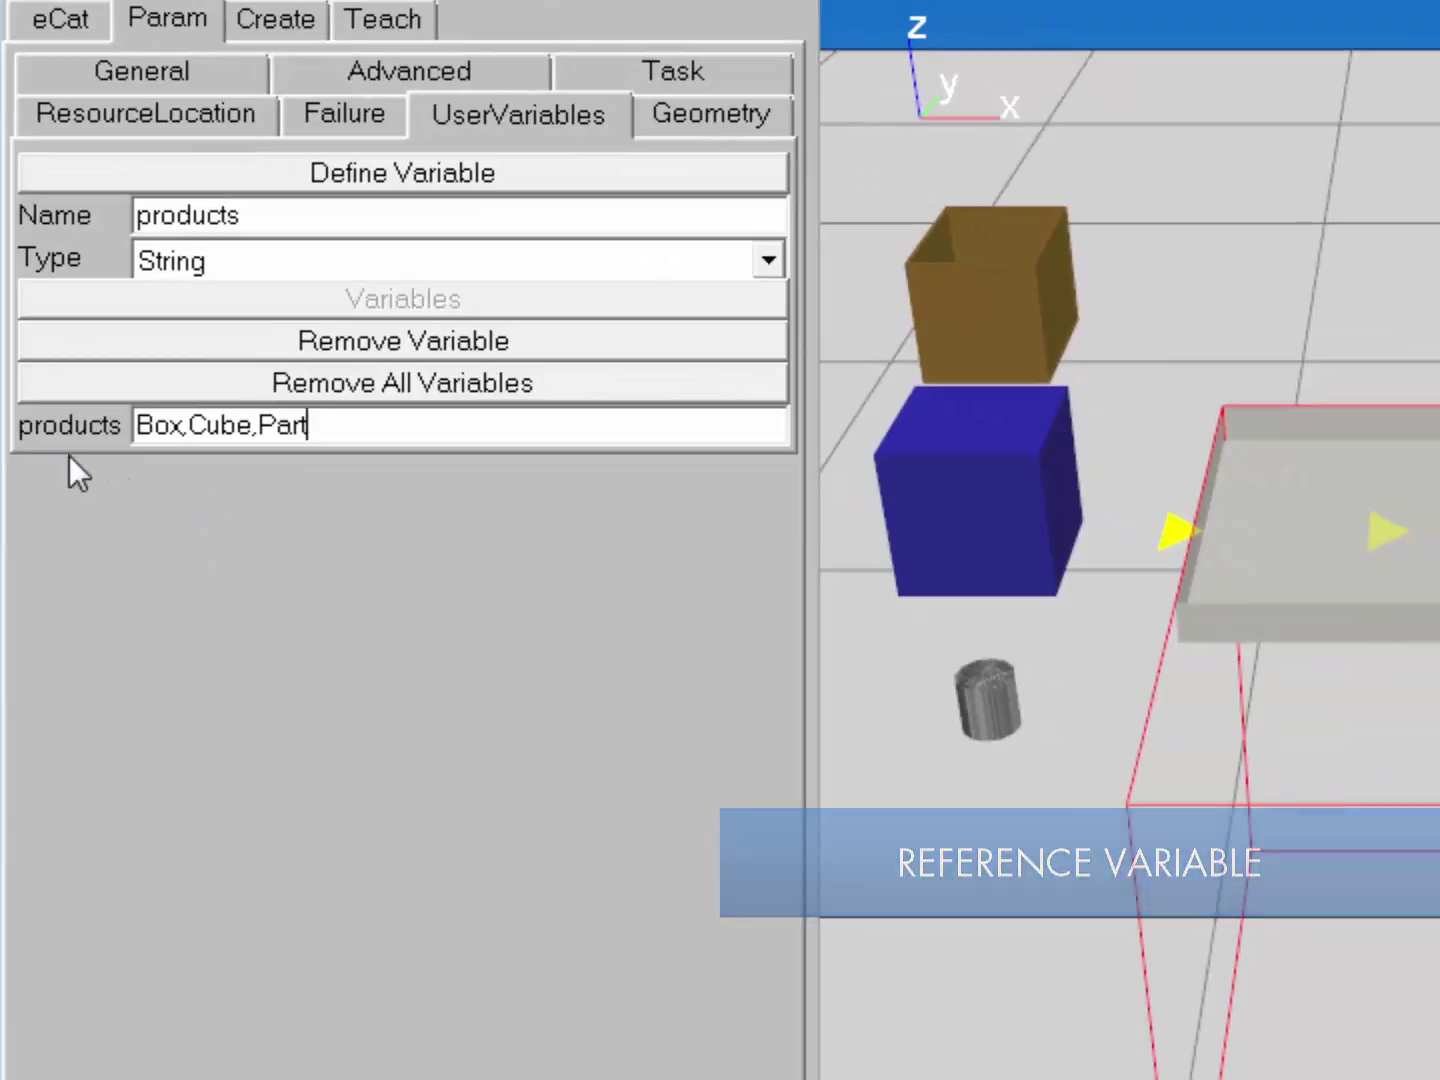
left_click(143, 67)
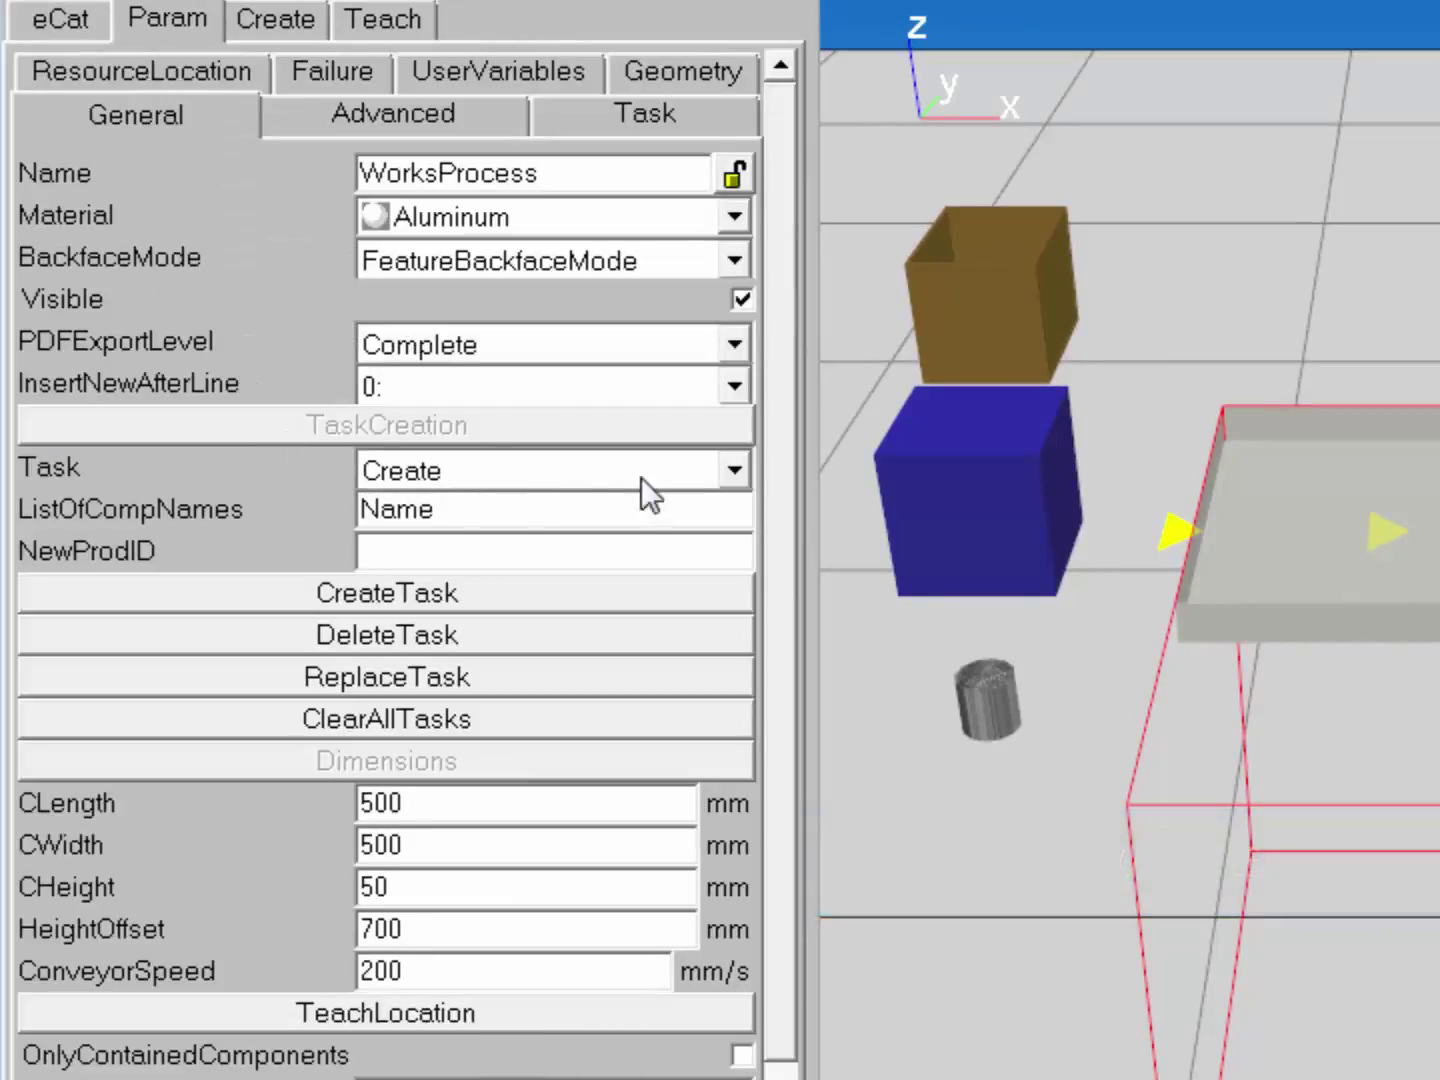
Add a Create task with component list 'products' to the conveyor.
left_click(732, 469)
left_click(732, 469)
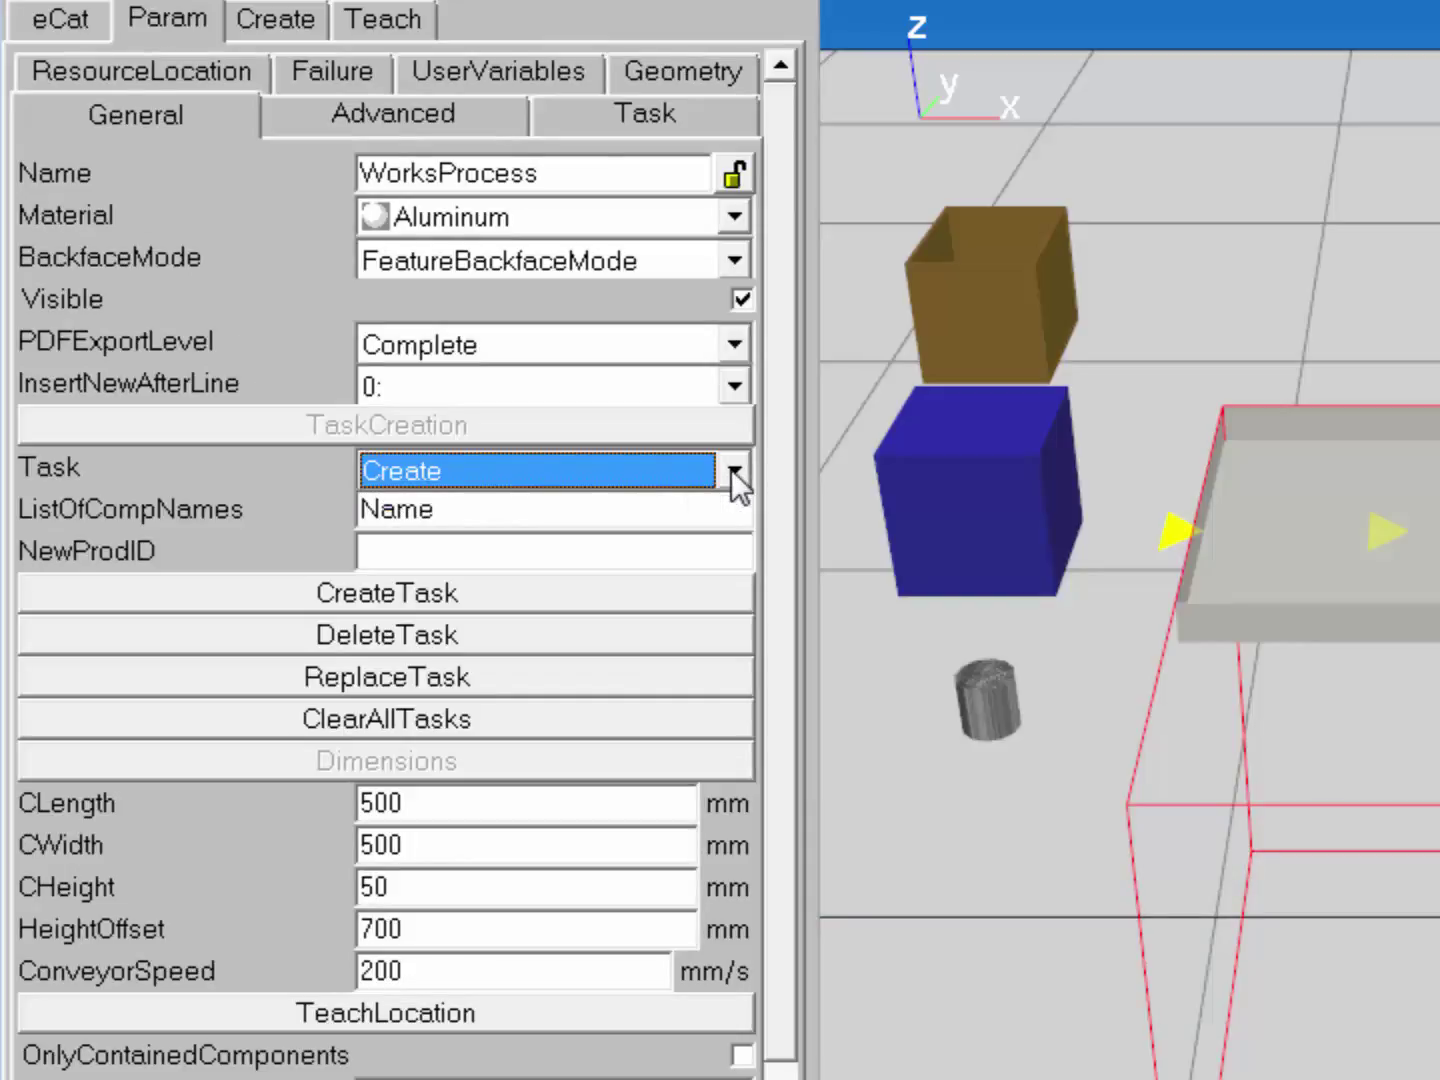
left_click(473, 510)
double_click(388, 515)
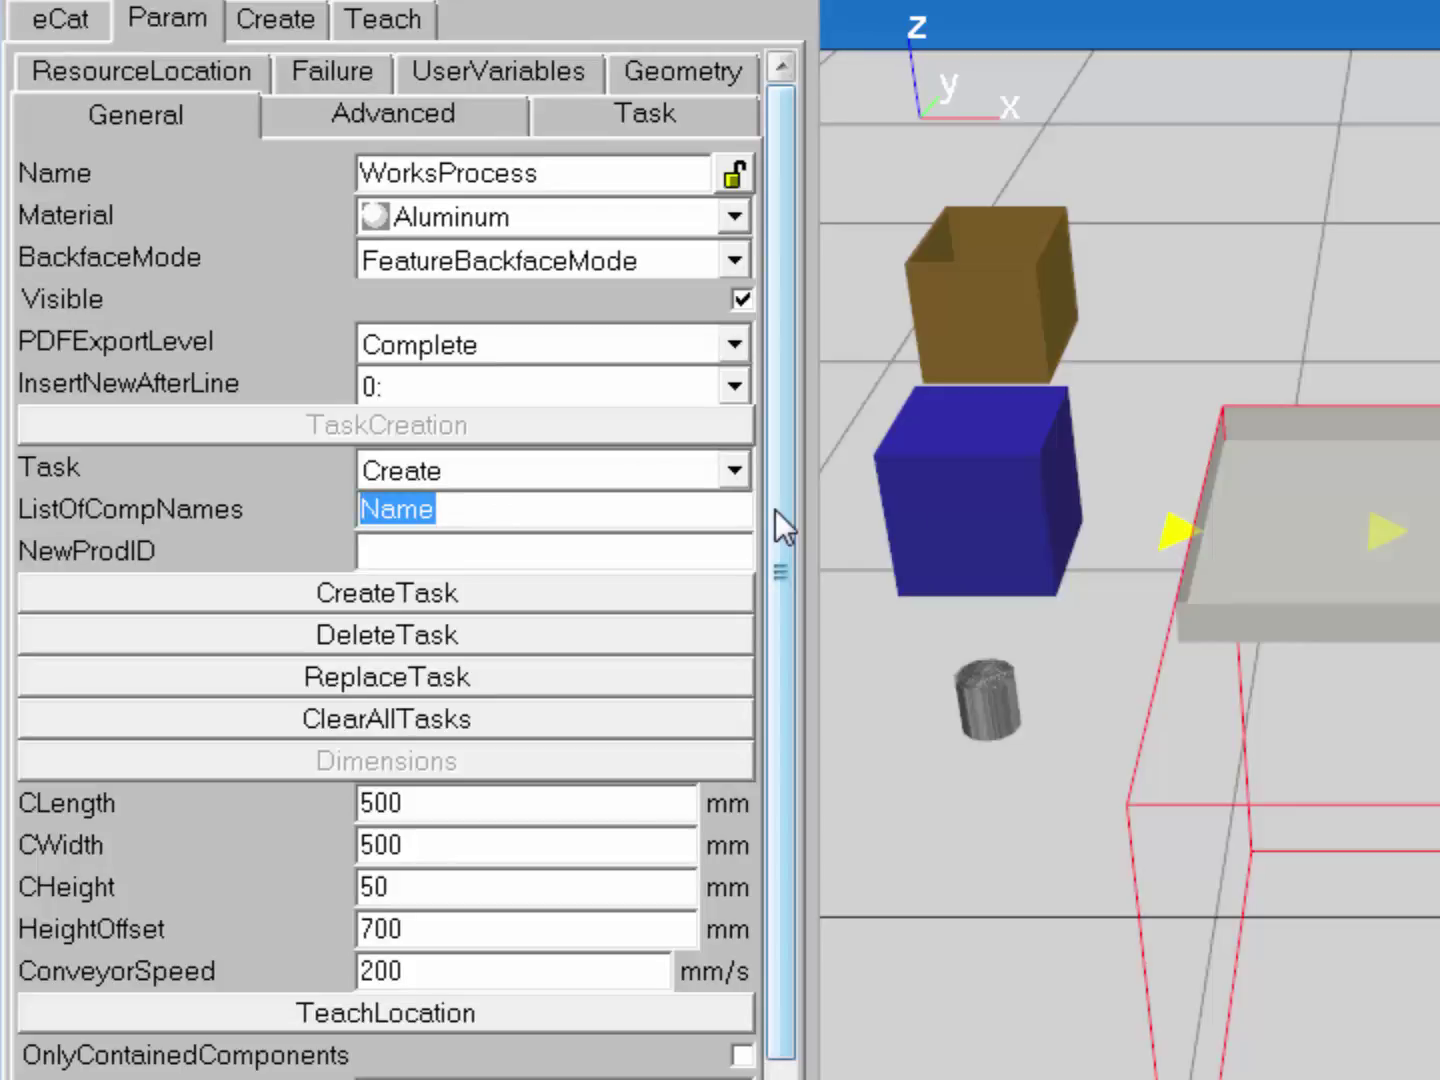
type("products")
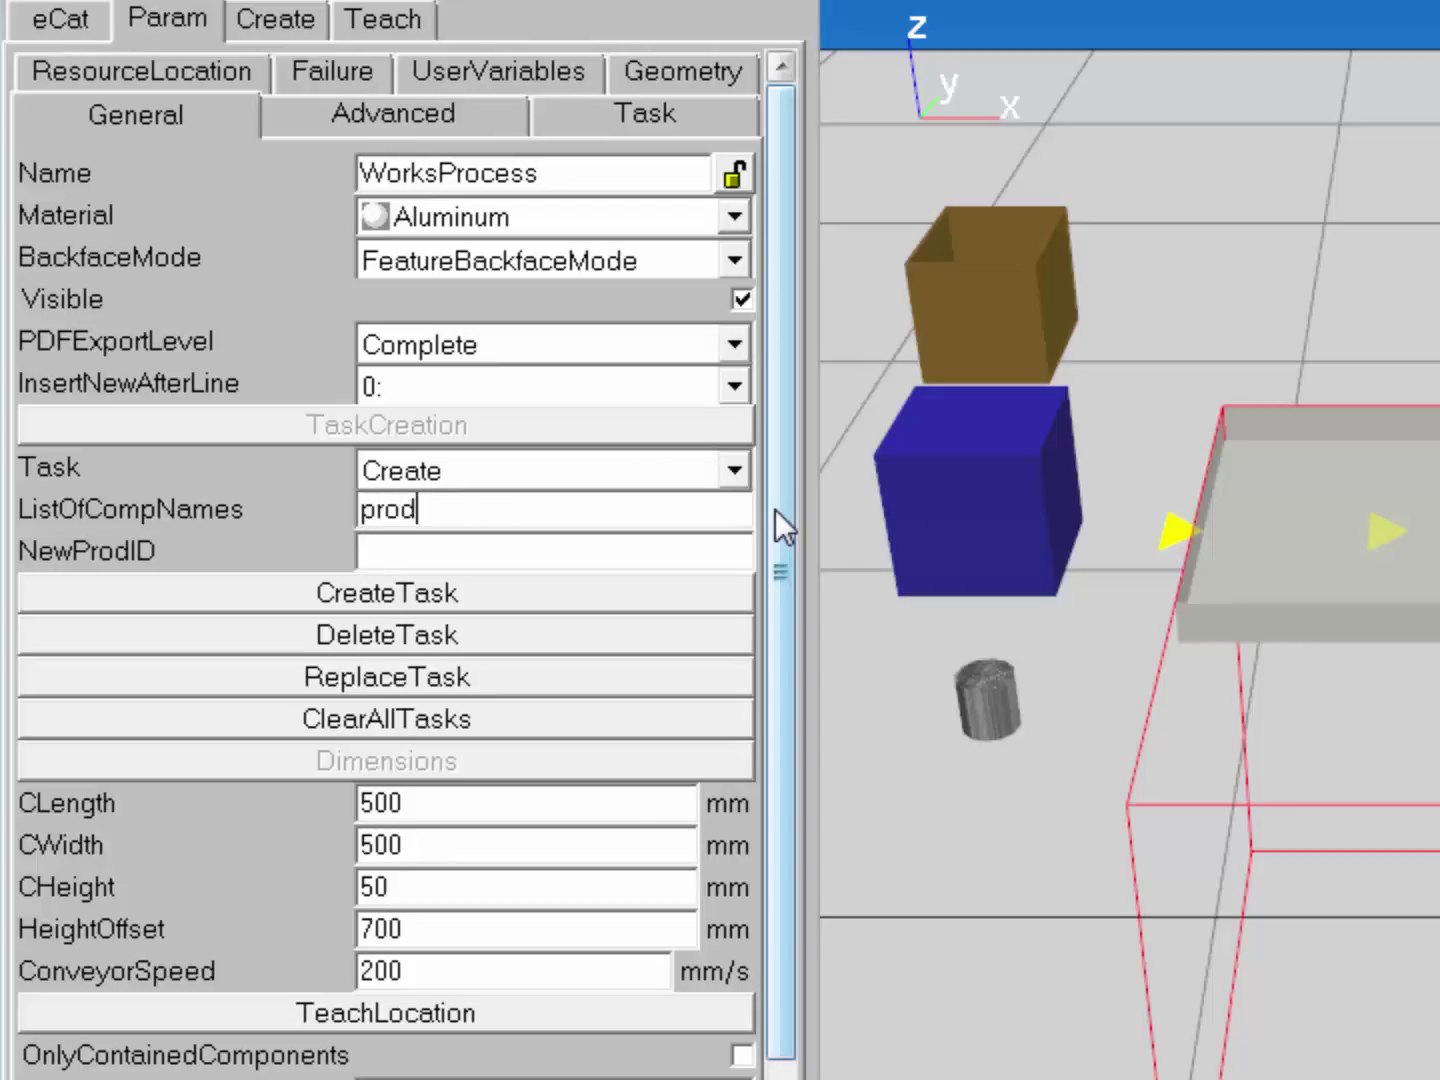
left_click(609, 599)
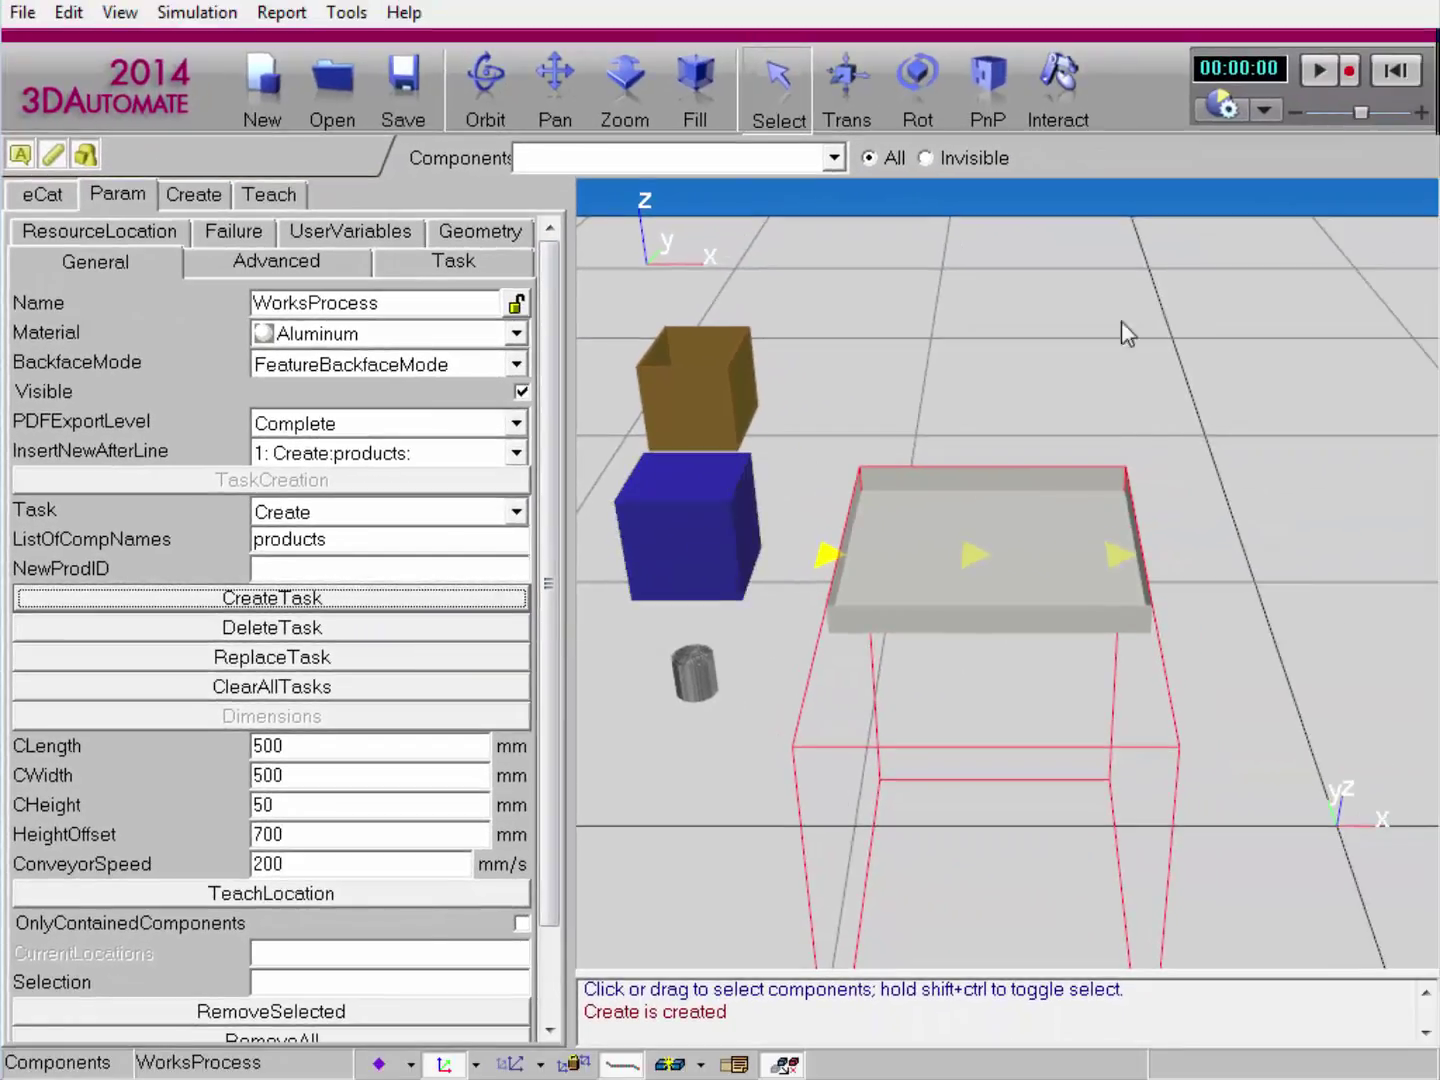
Run the simulation slowly, move the created Cube aside, then reset to 00:00:00.
left_click_drag(1346, 112, 1332, 114)
left_click(1330, 70)
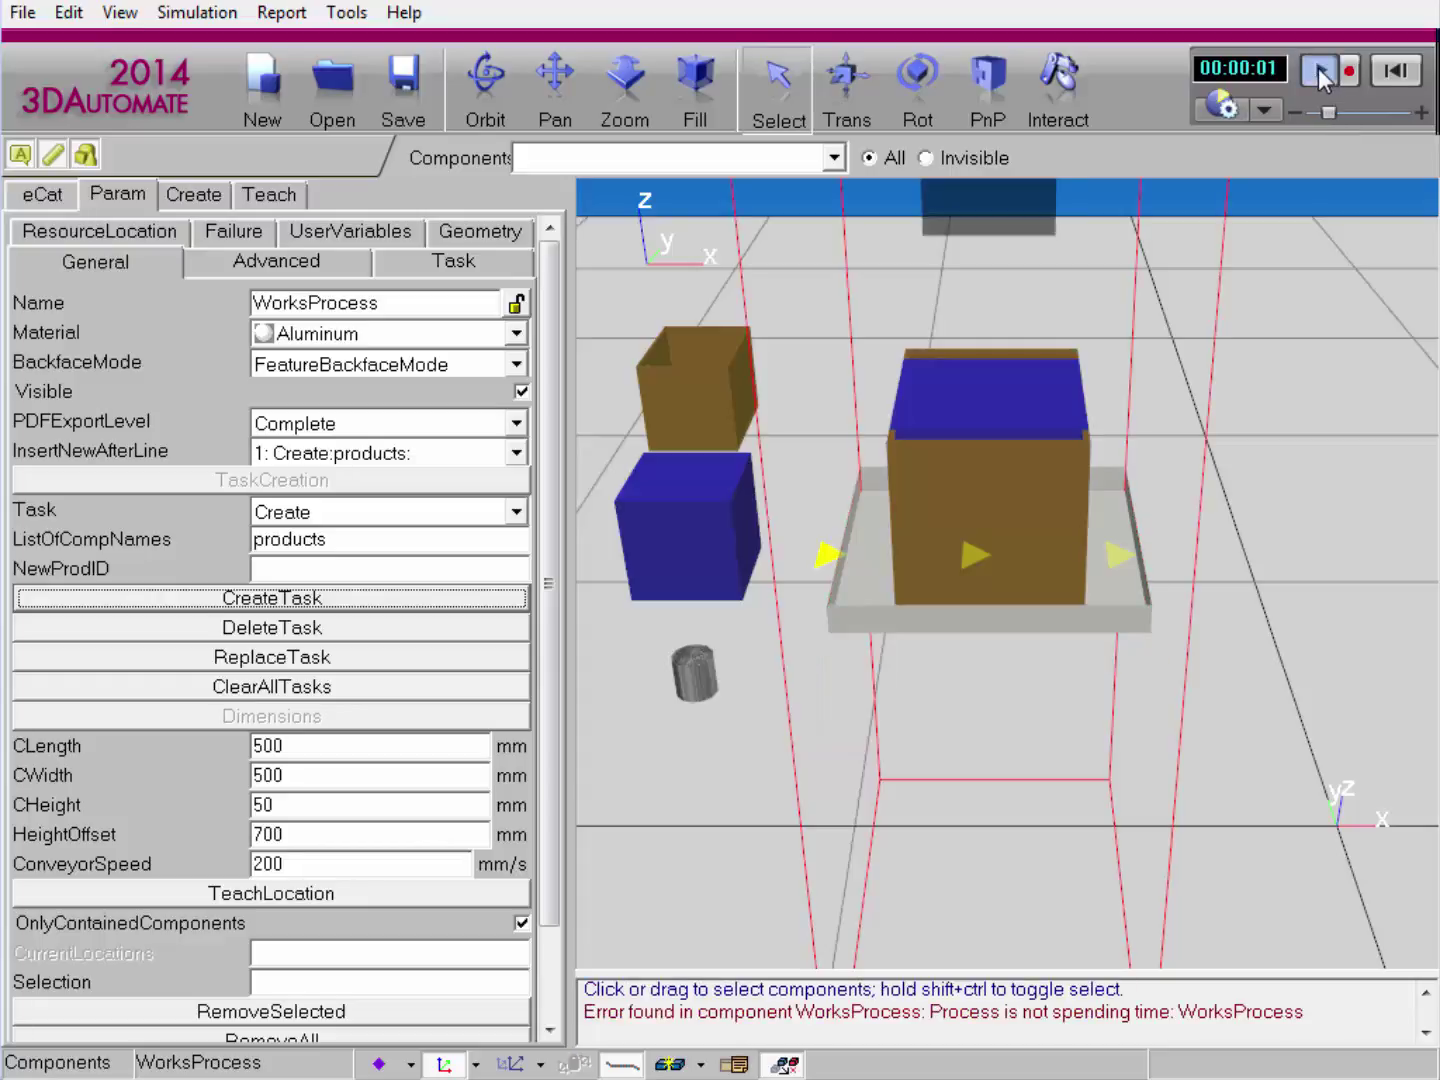
left_click(1018, 382)
left_click(848, 87)
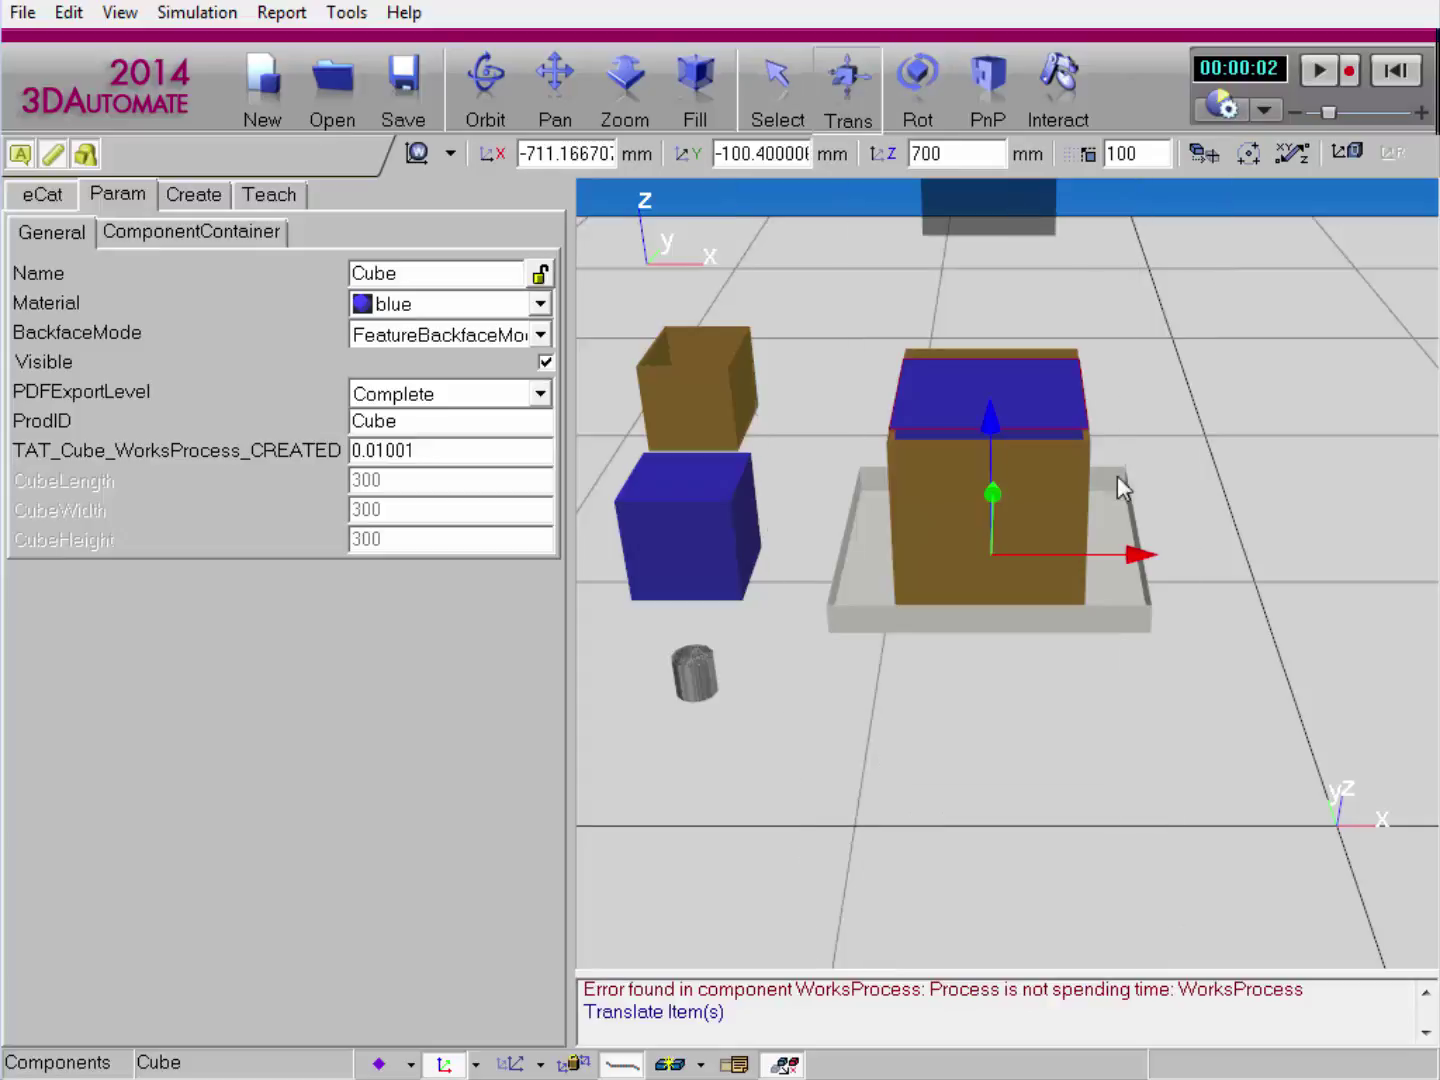
left_click_drag(1135, 556, 1335, 544)
right_click_drag(1023, 653, 1034, 710)
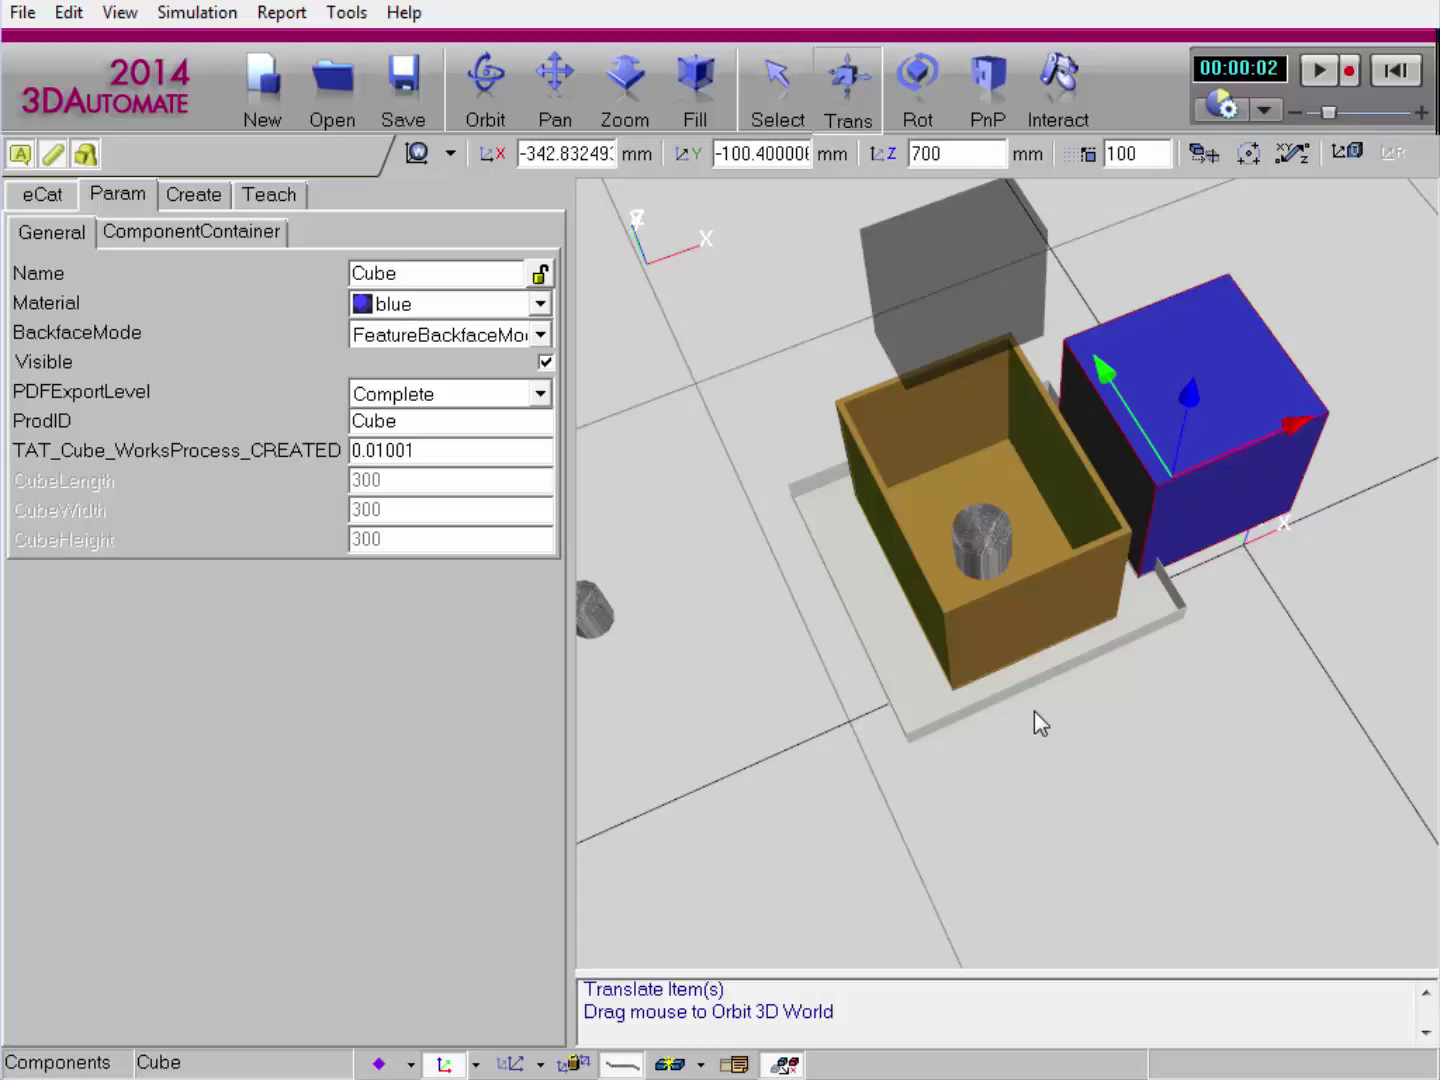
left_click(1389, 76)
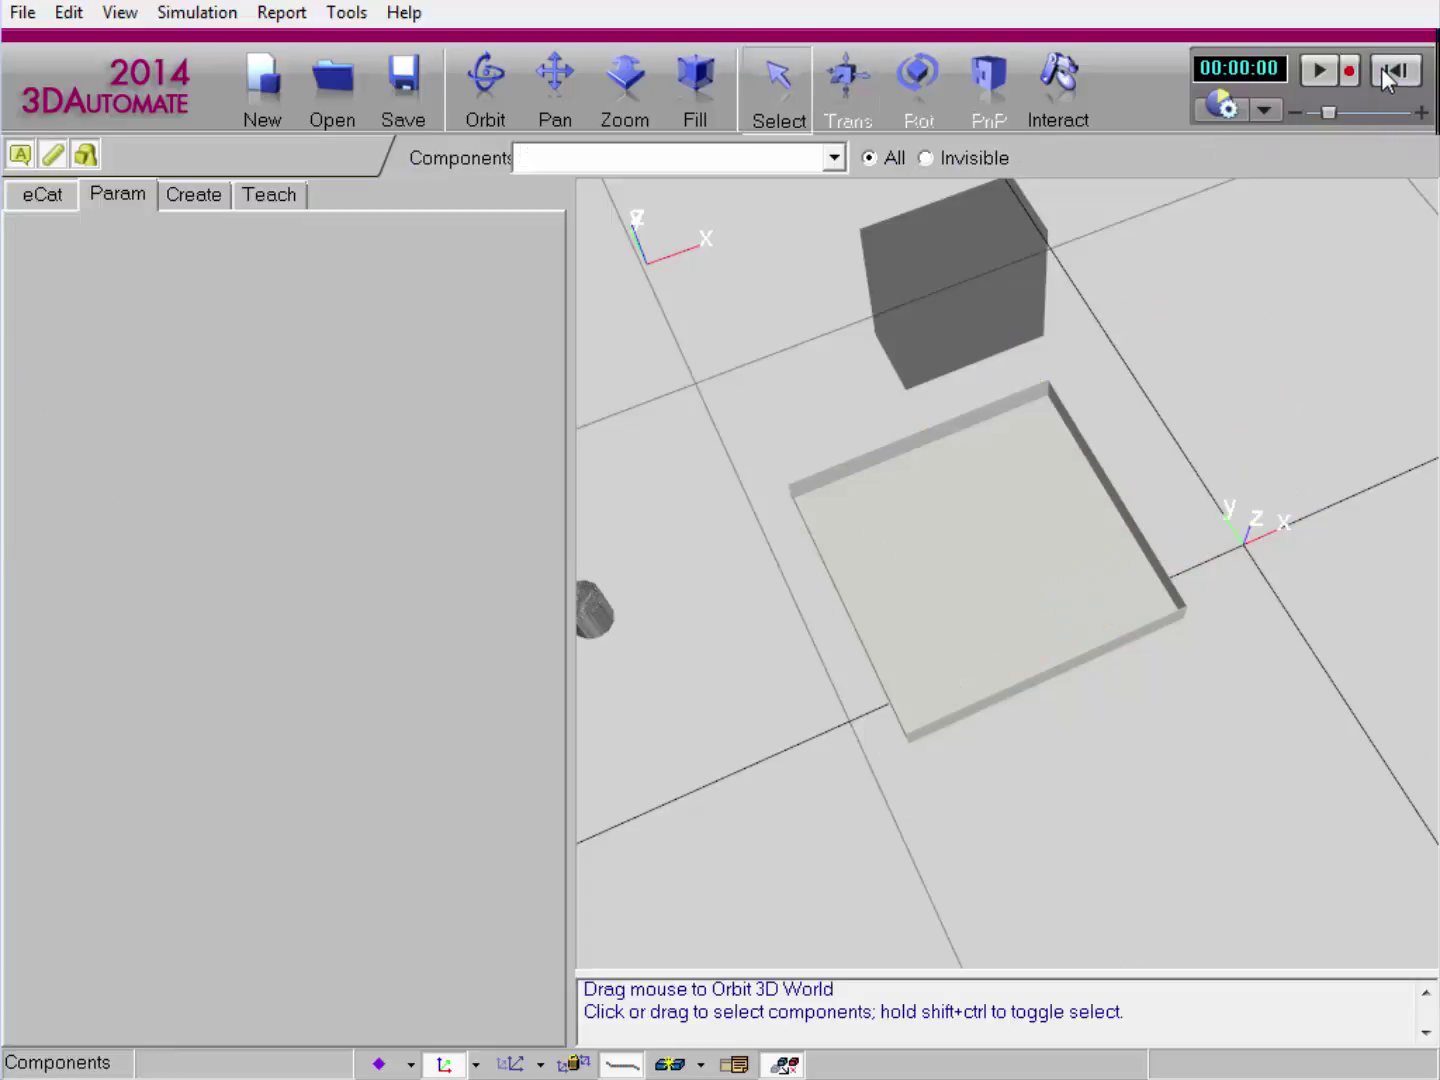
Change the conveyor's products variable value to just 'Part'.
left_click(1036, 546)
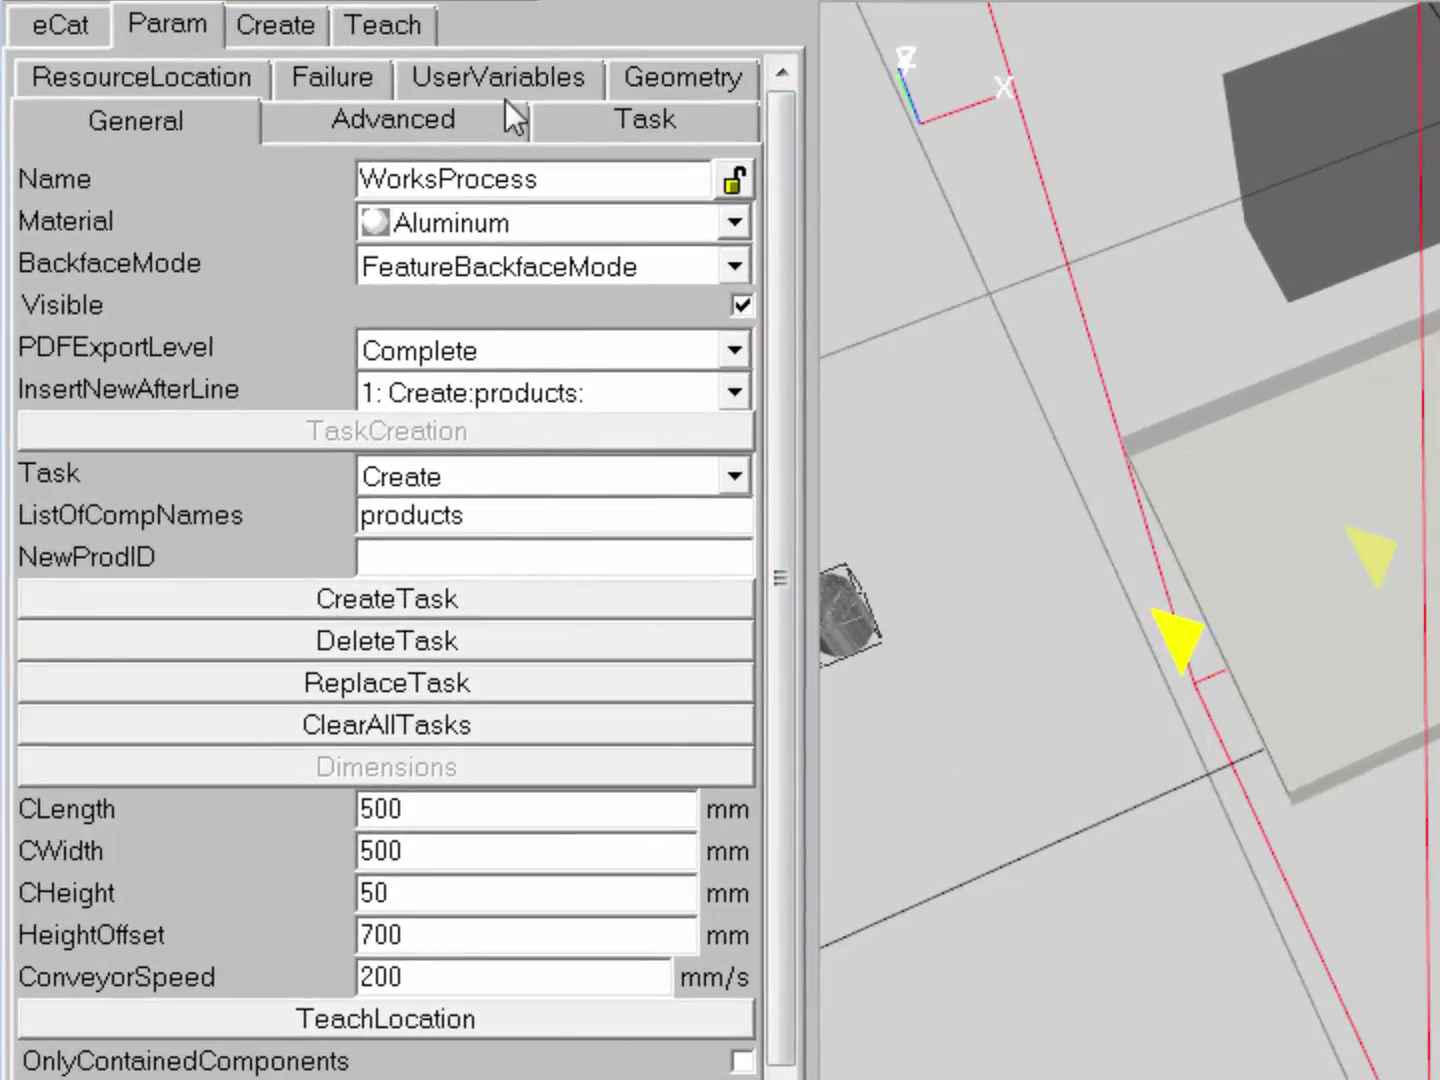
left_click(505, 76)
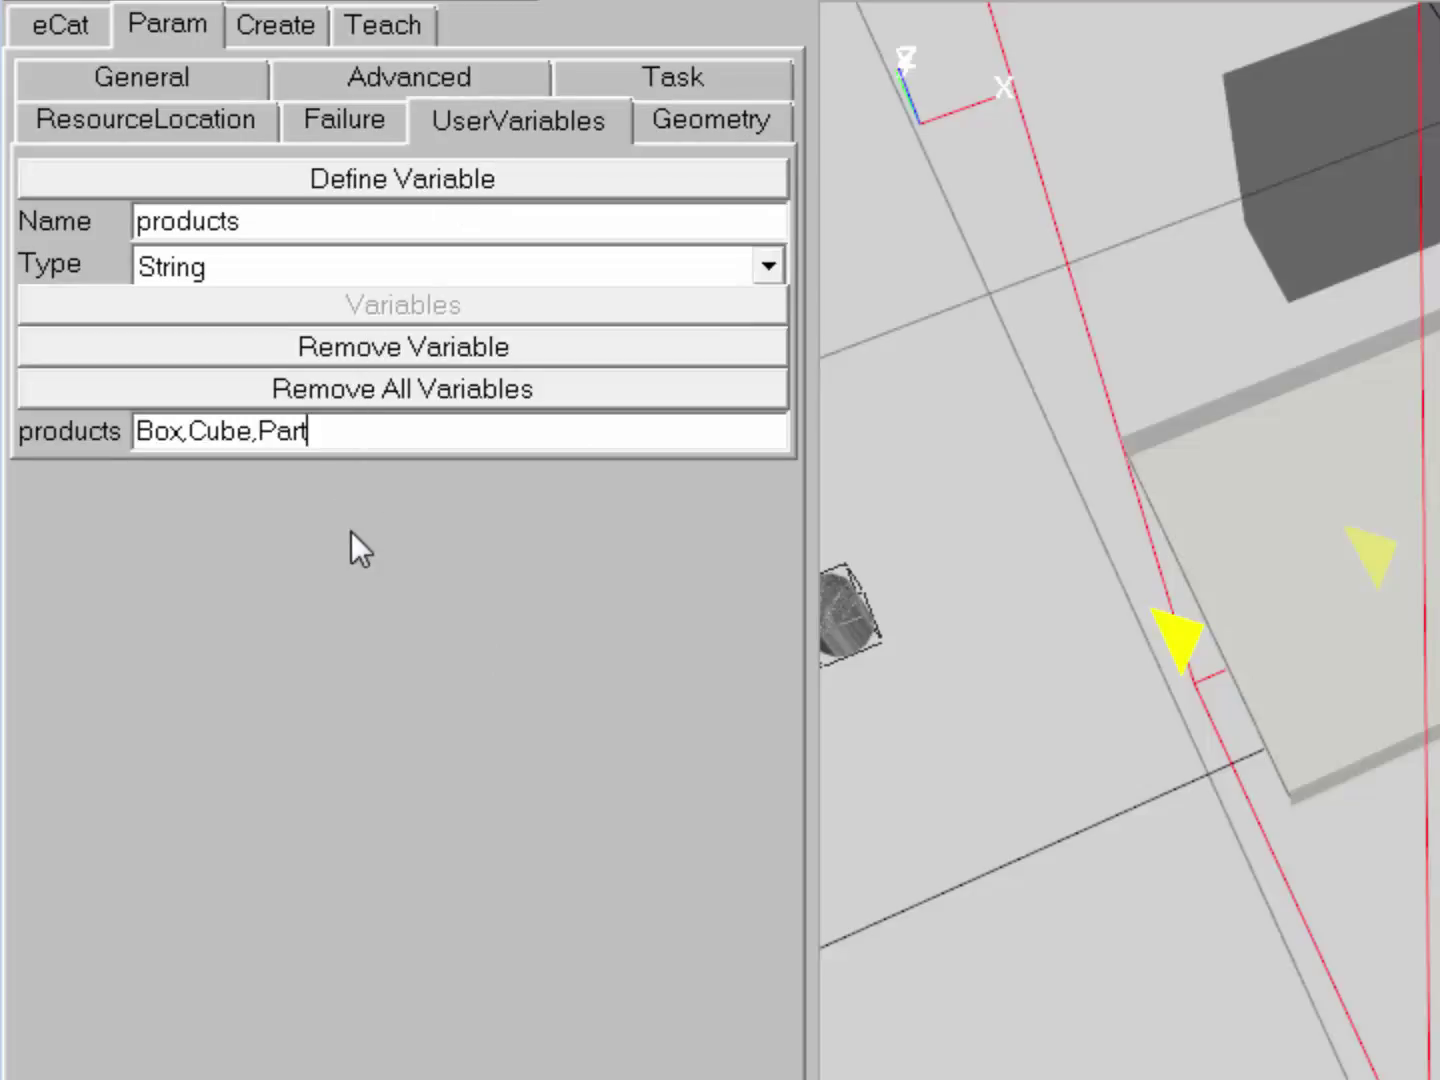
key("BackSpace")
key("BackSpace")
key("BackSpace")
key("BackSpace")
key("BackSpace")
key("BackSpace")
key("BackSpace")
key("BackSpace")
key("BackSpace")
key("BackSpace")
key("BackSpace")
key("BackSpace")
key("BackSpace")
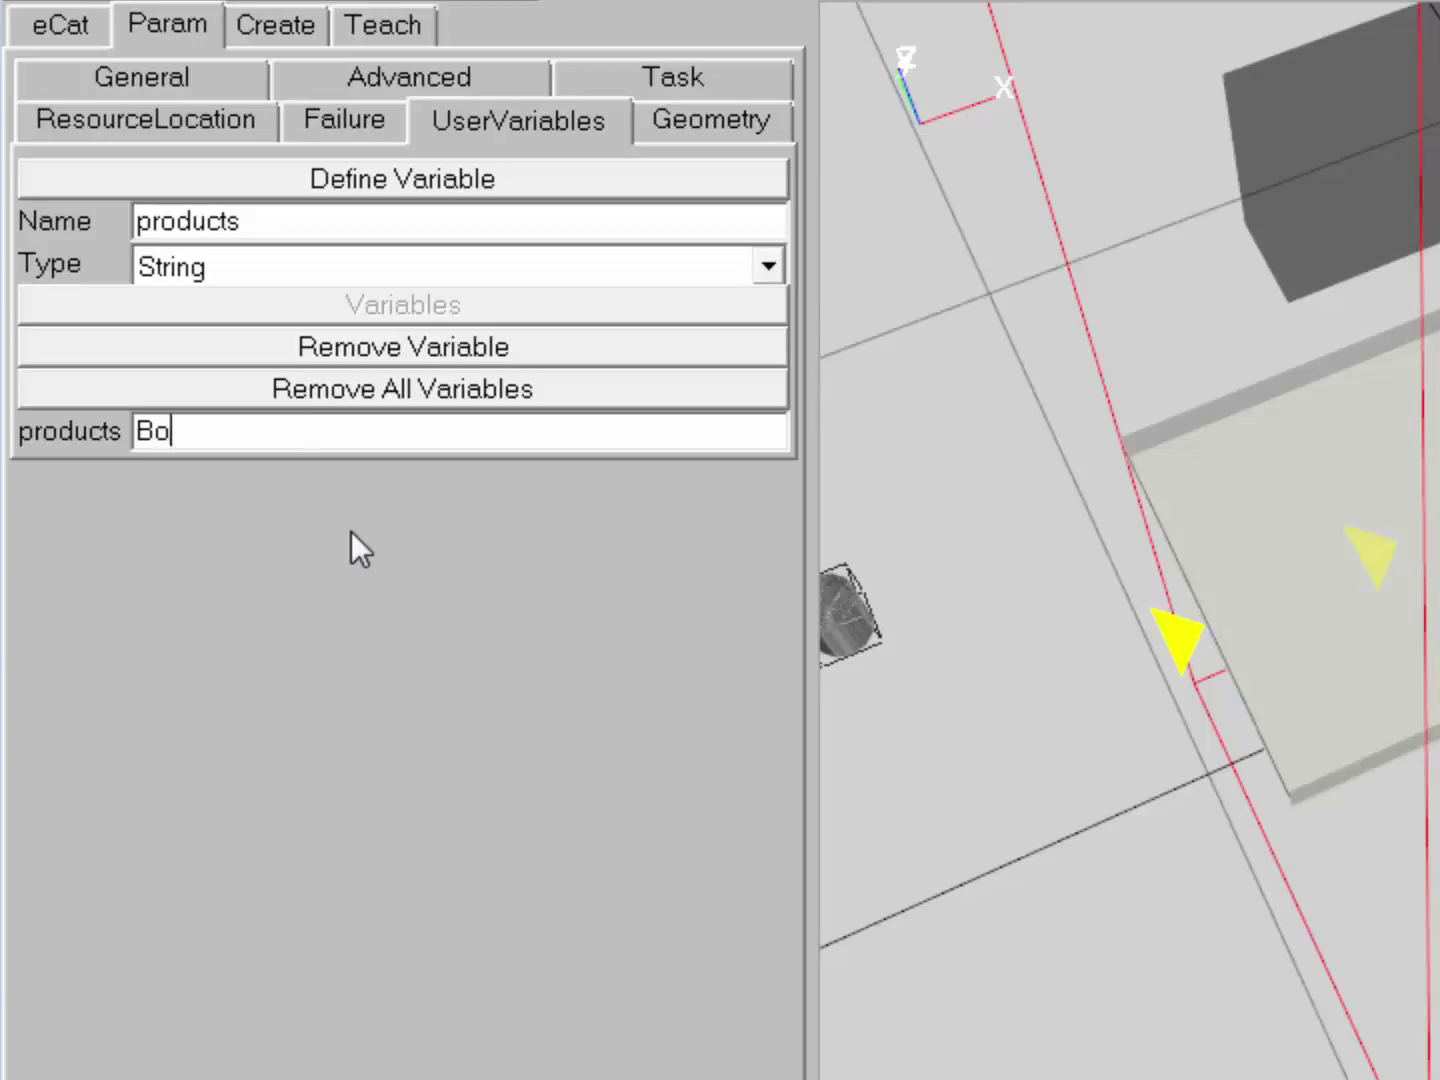
type("Part")
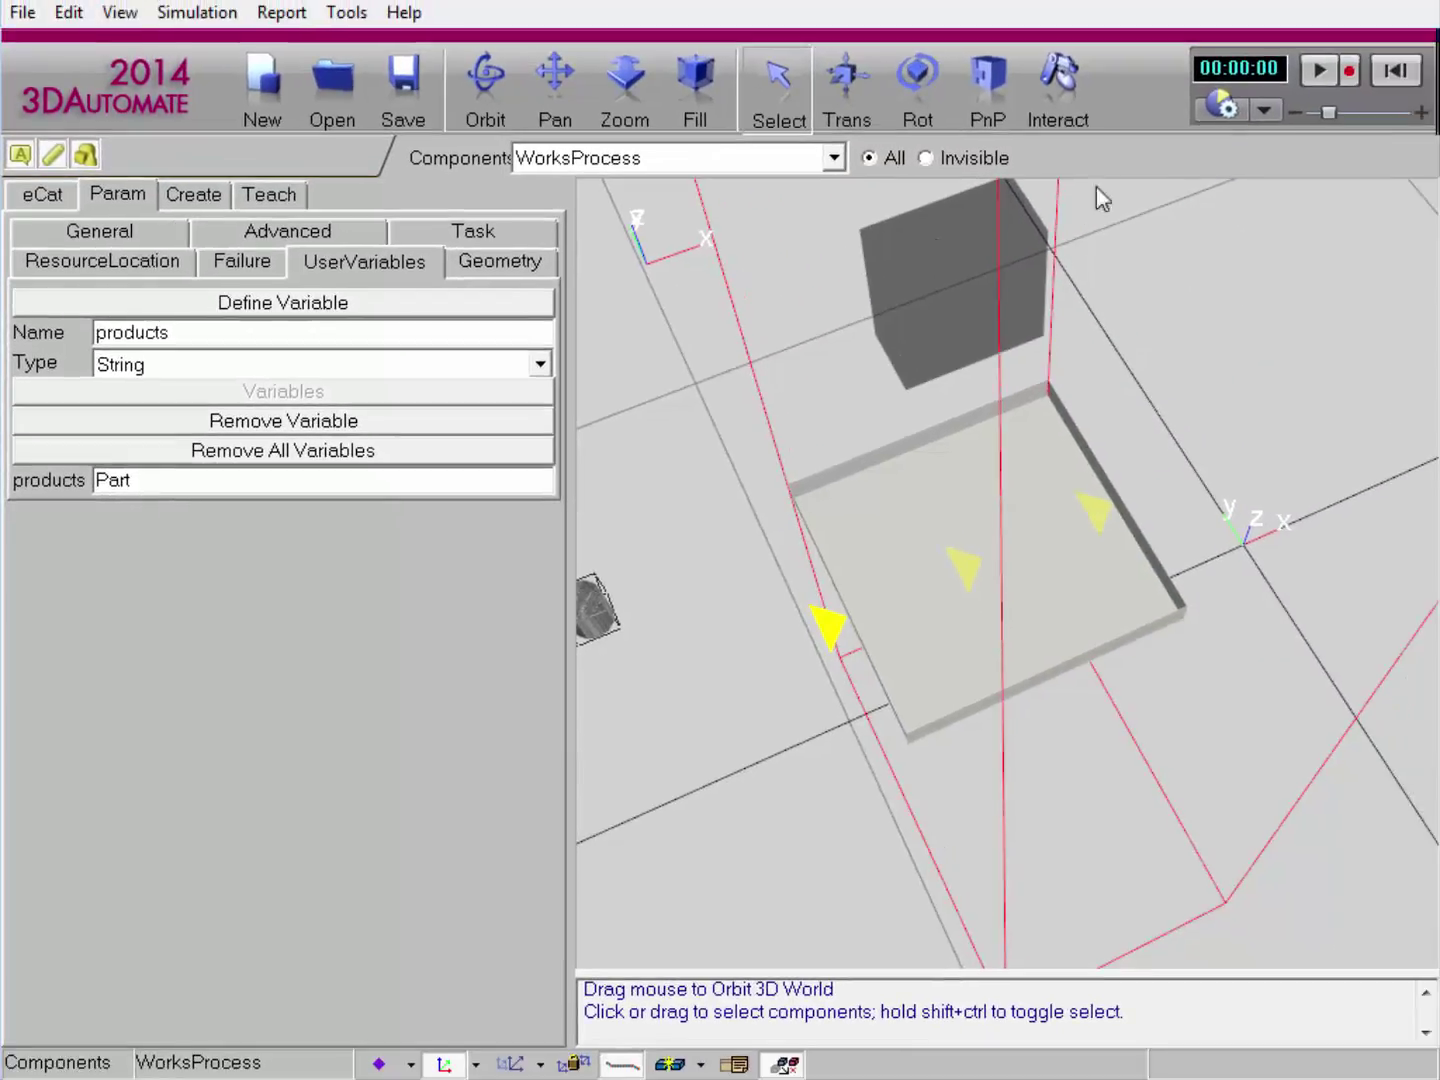
Play the simulation briefly, pause it, and reset to time zero.
left_click(1322, 76)
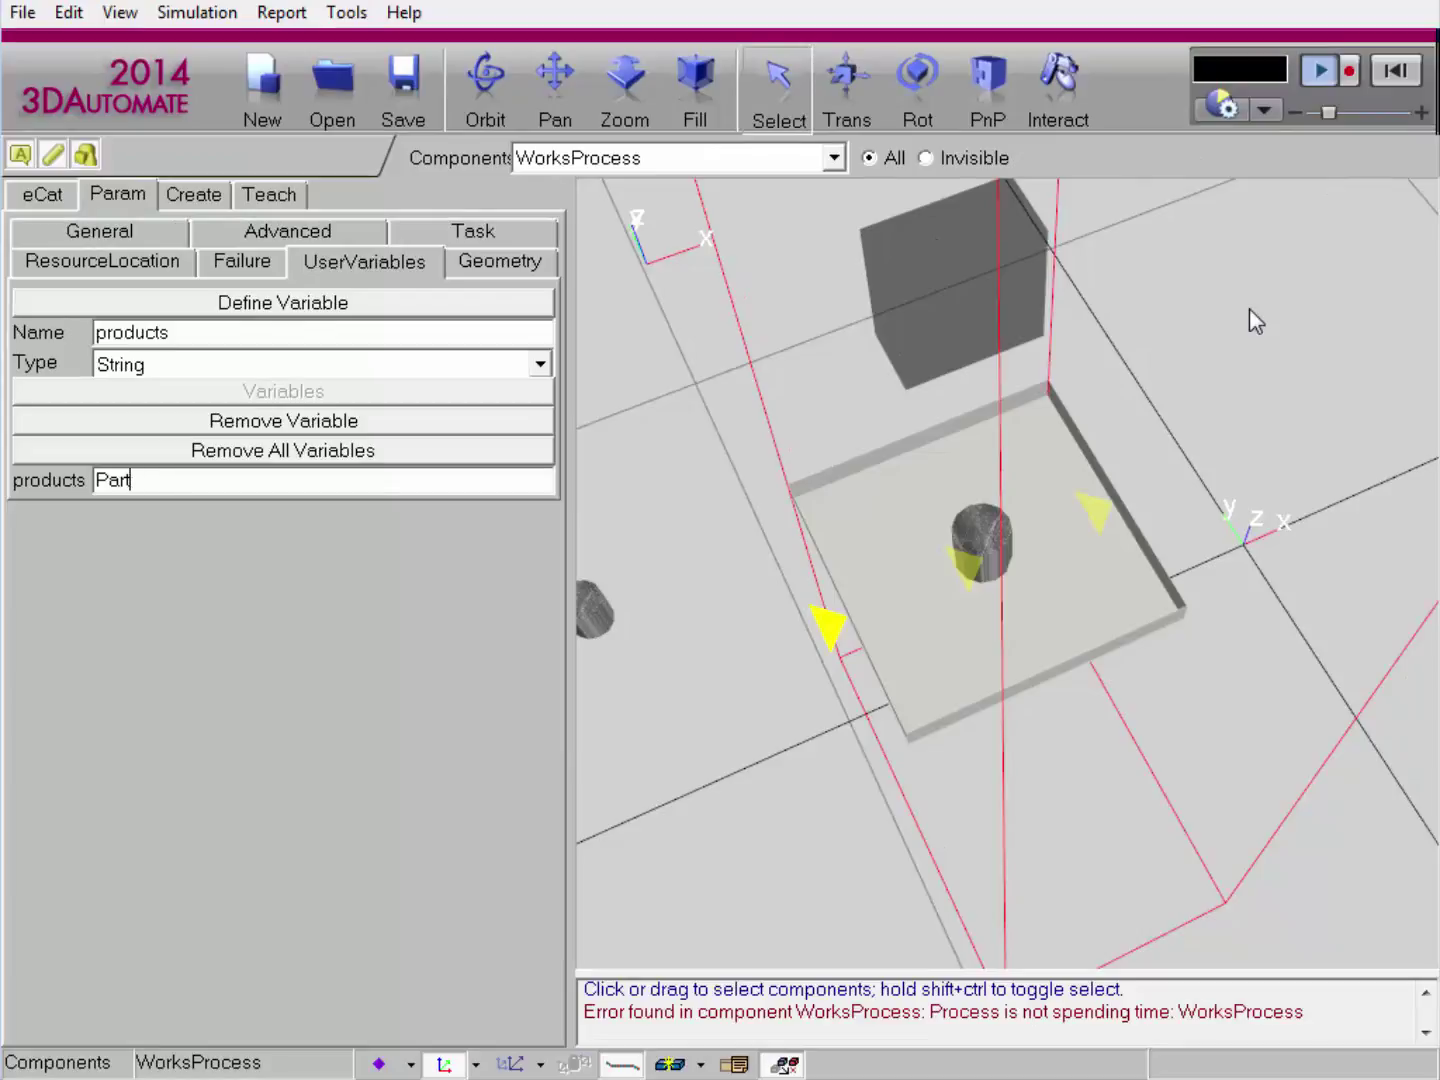
left_click(1328, 80)
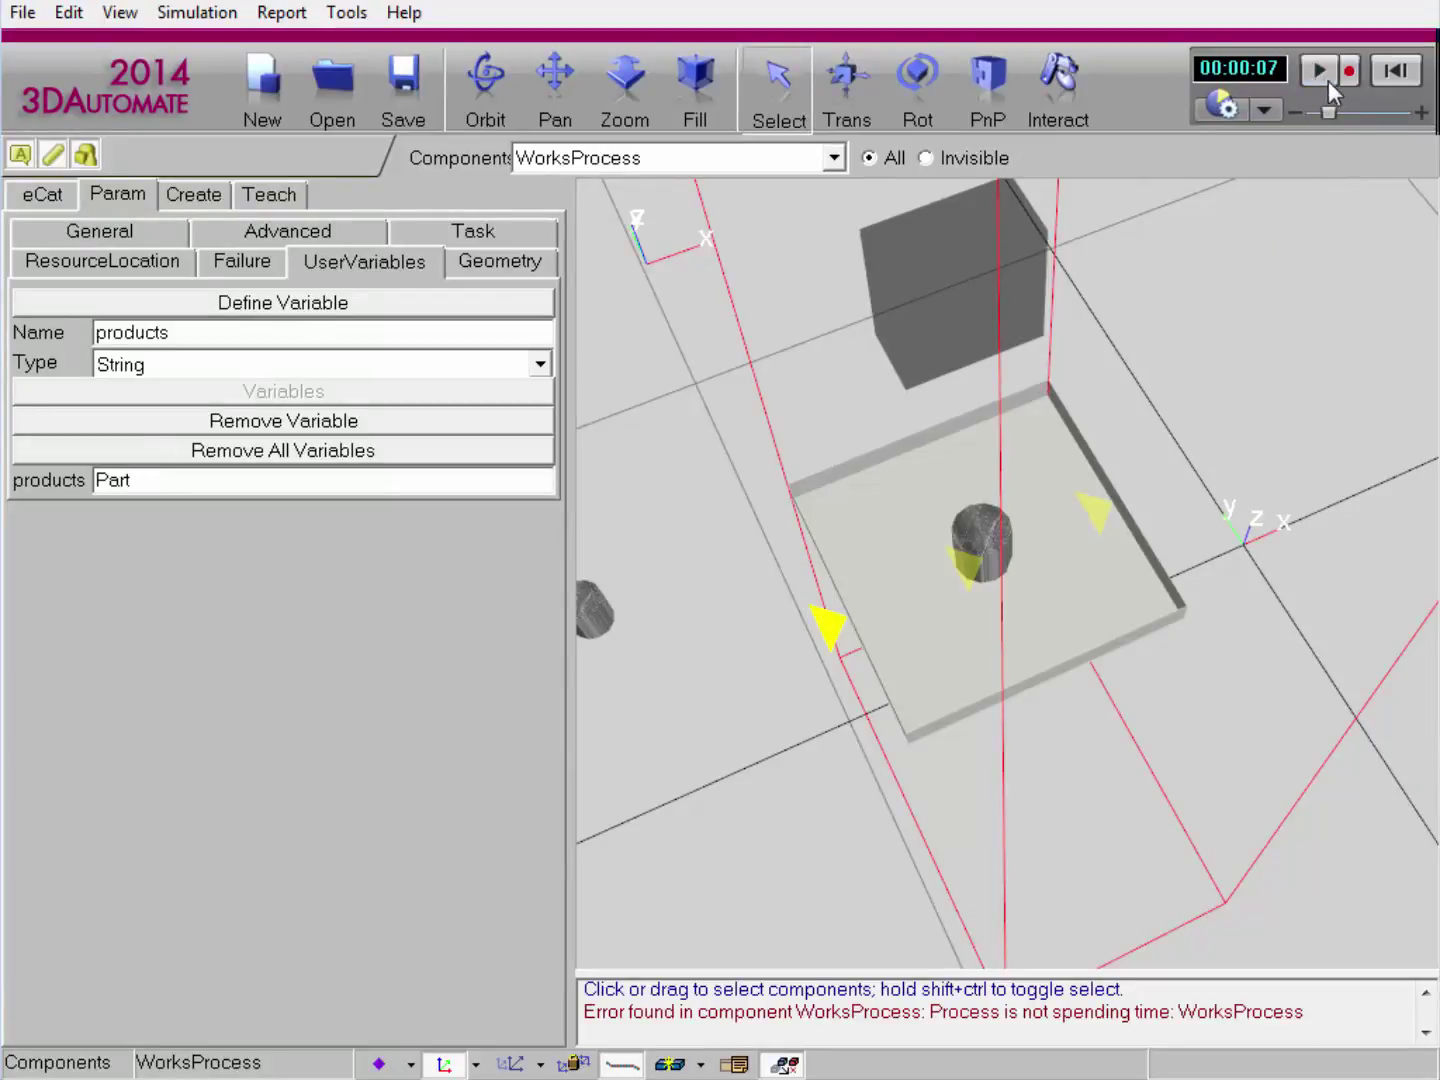
left_click(1395, 72)
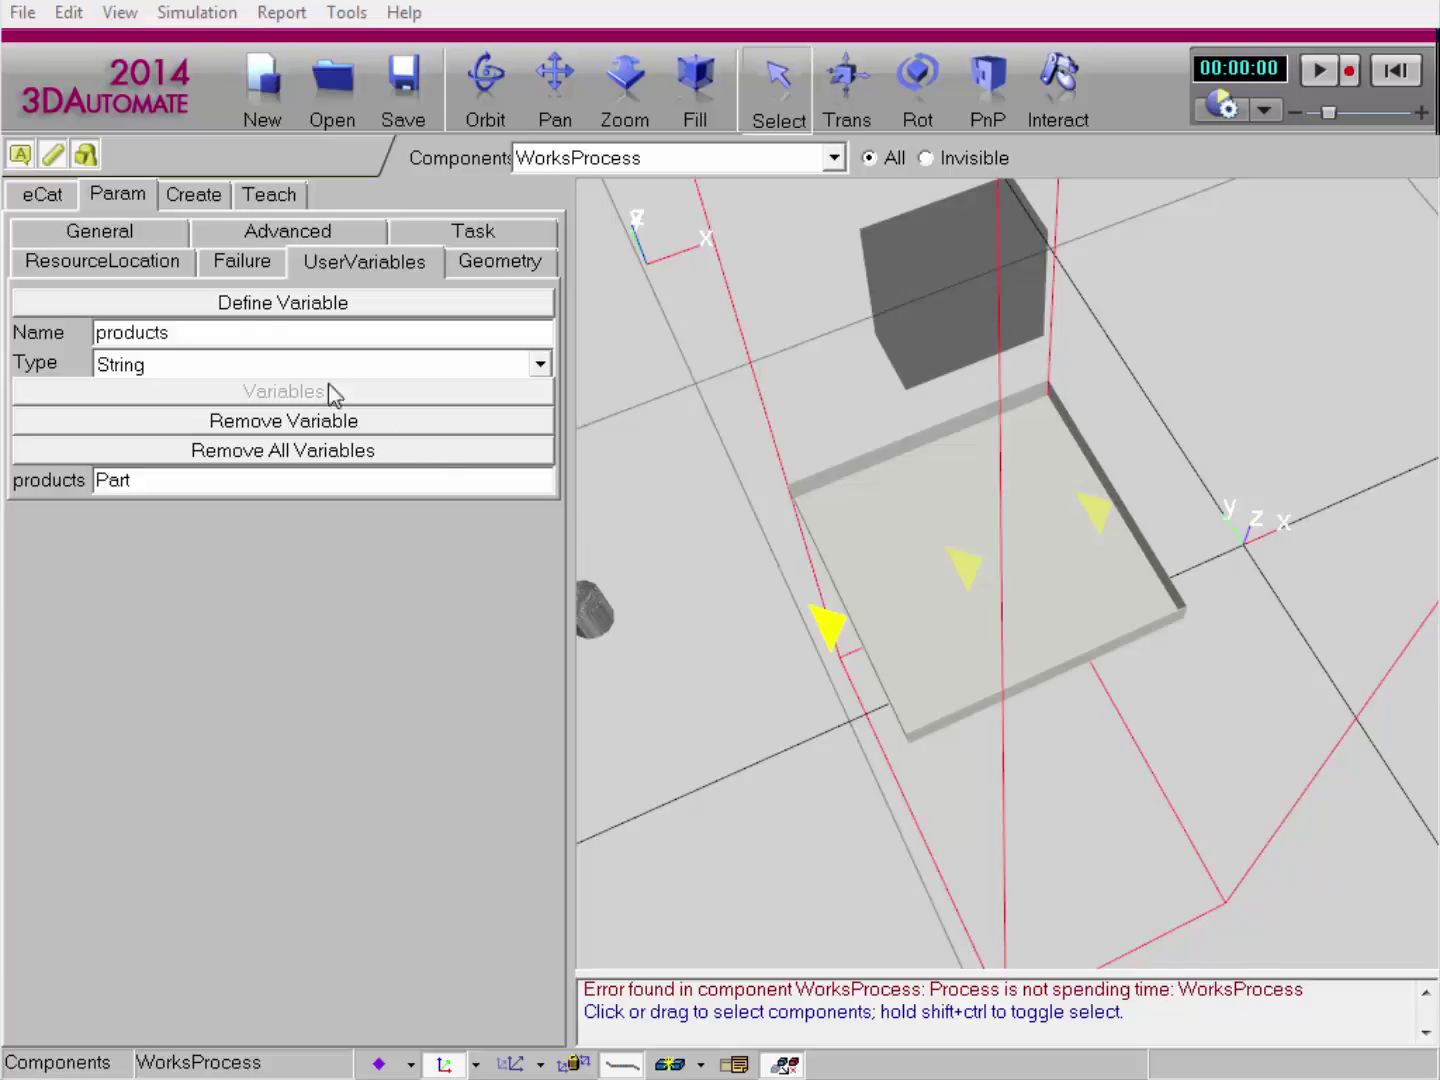
Drag a second Works Process v3 from the eCat Works collection beside the first process.
left_click(55, 196)
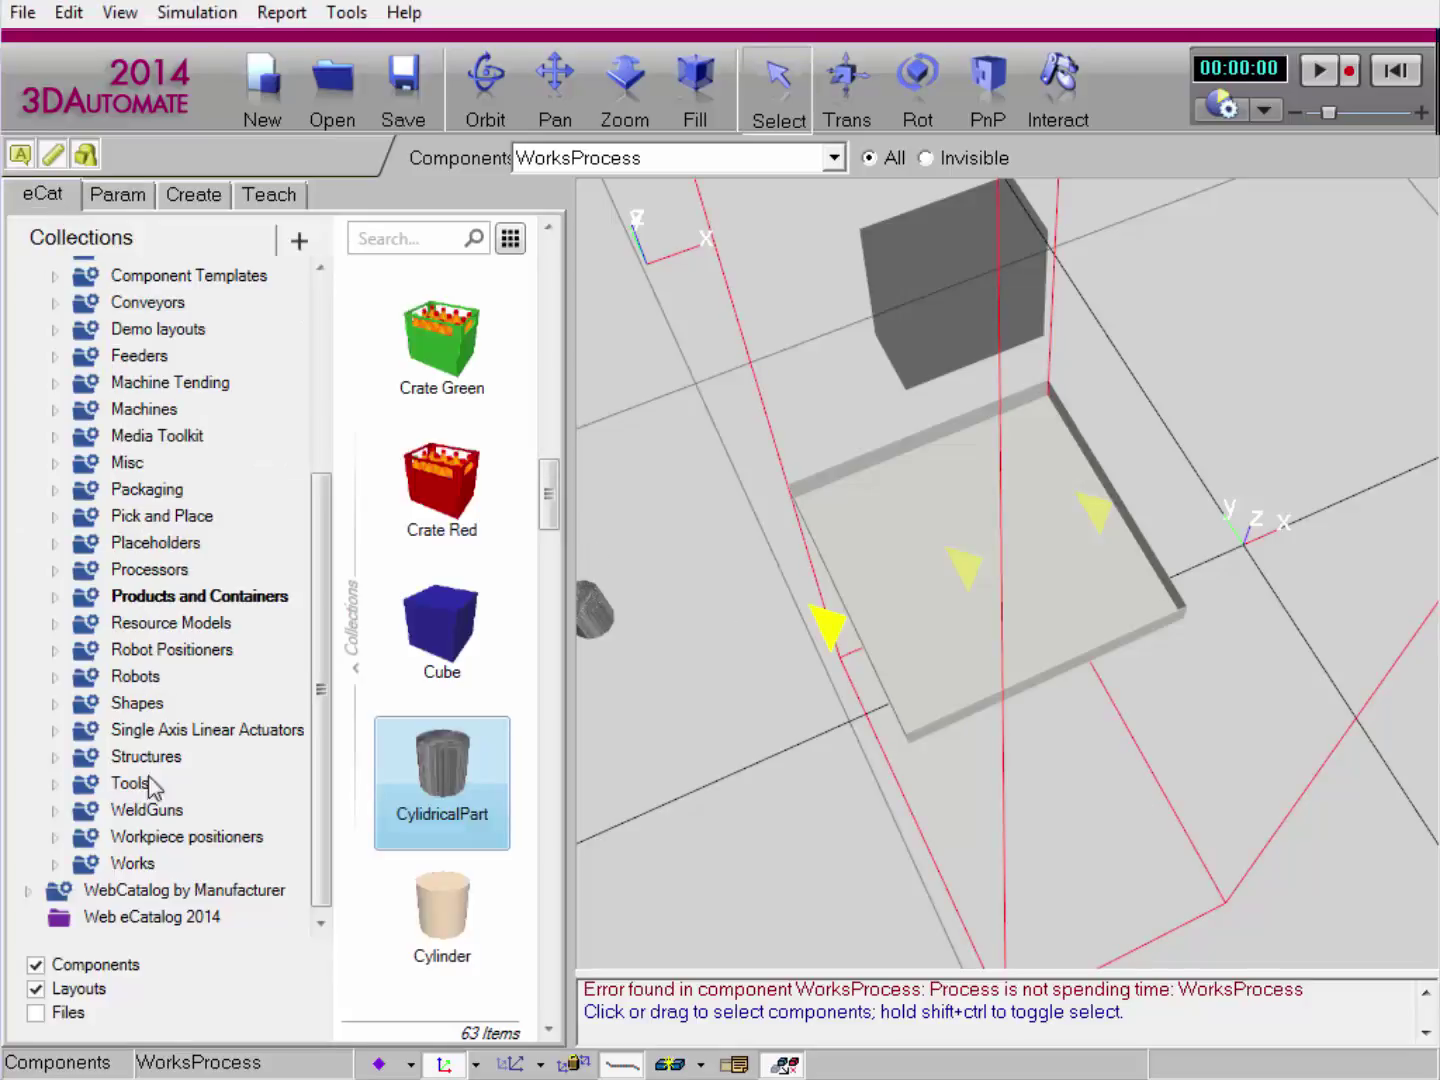
left_click(135, 862)
left_click_drag(546, 320, 548, 725)
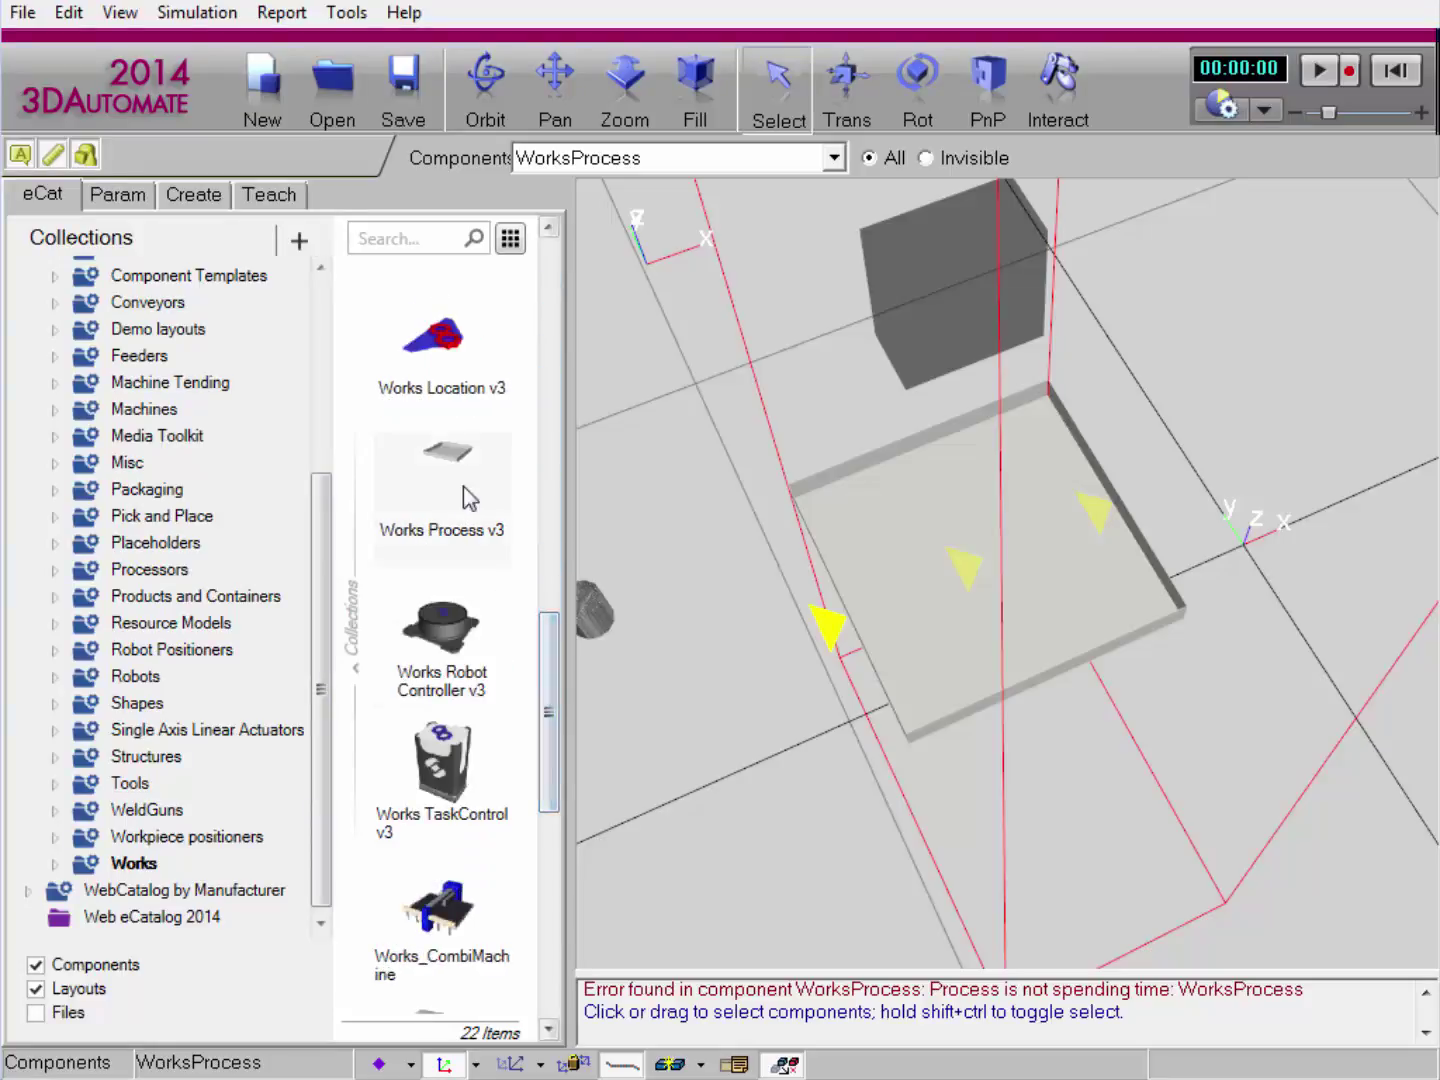
left_click_drag(473, 514, 619, 588)
left_click_drag(1124, 817, 1103, 513)
left_click(707, 77)
right_click_drag(861, 318, 657, 291)
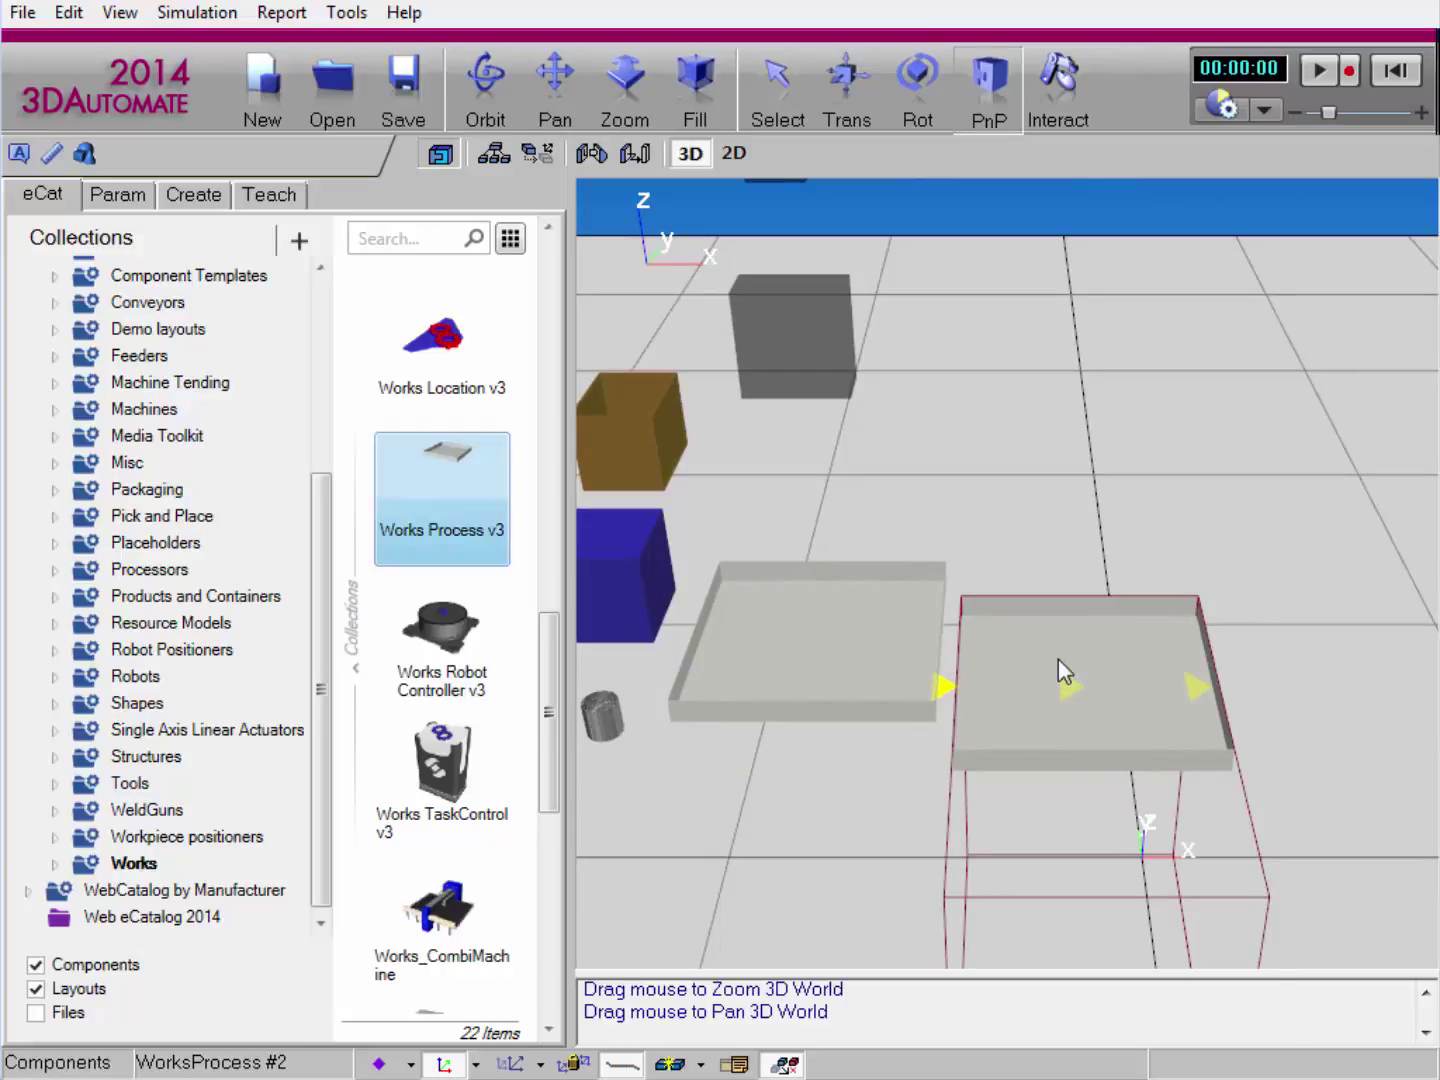
In WorksProcess #2's Geometry parameters, turn ShowBox off and ShowConveyor on.
left_click(128, 194)
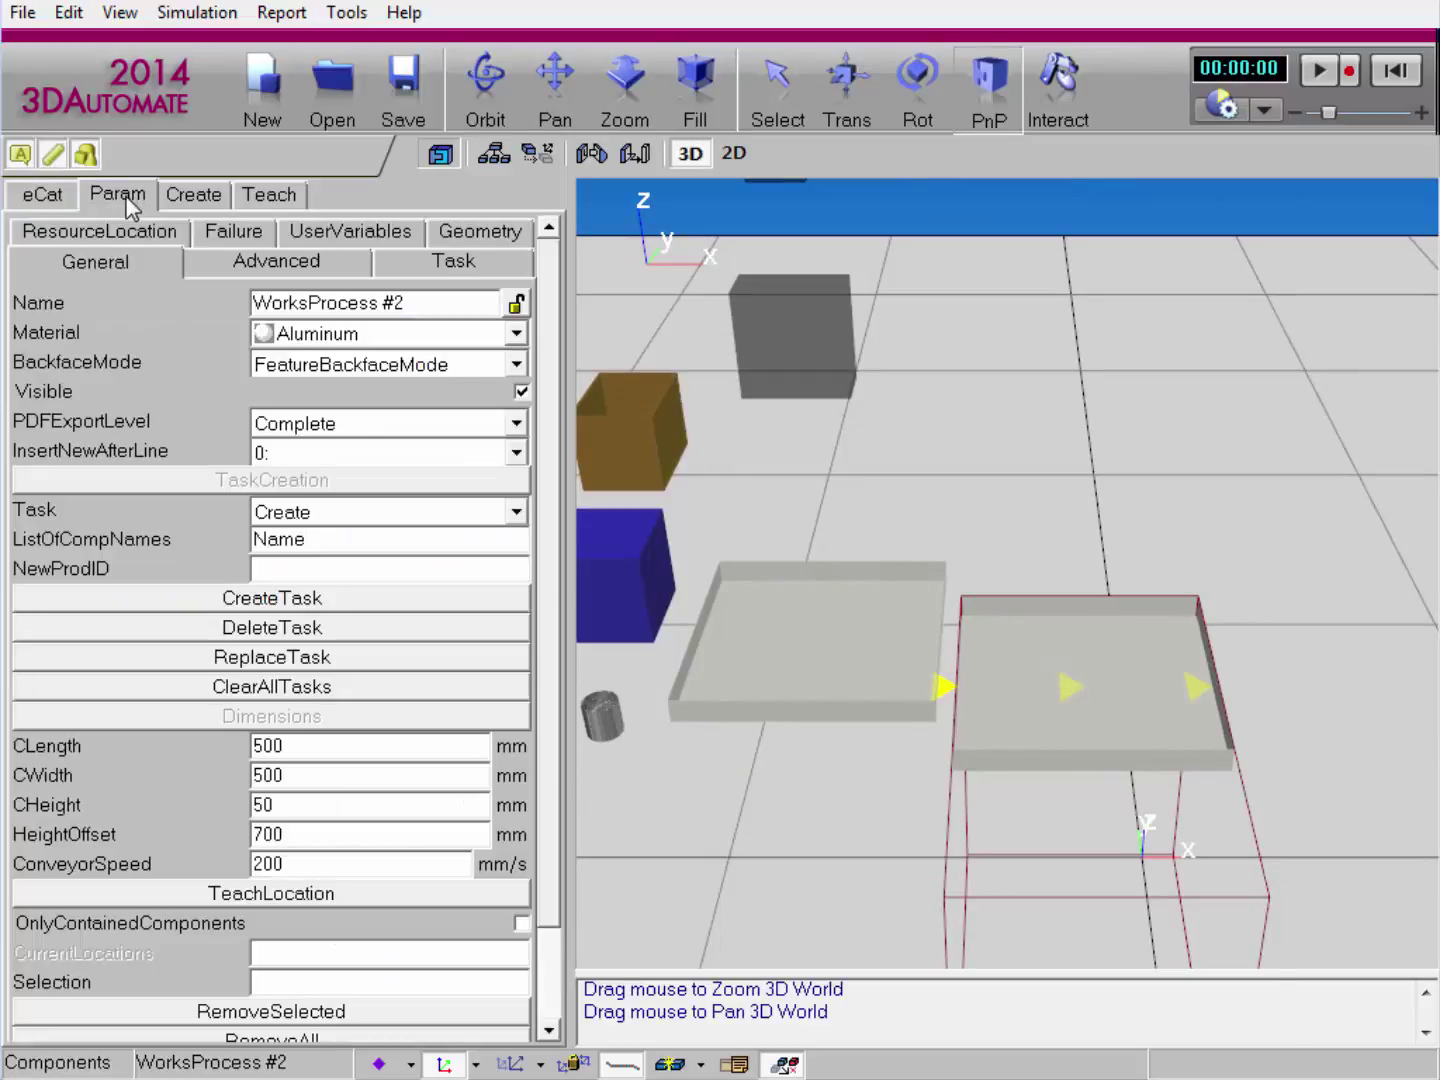
left_click(470, 233)
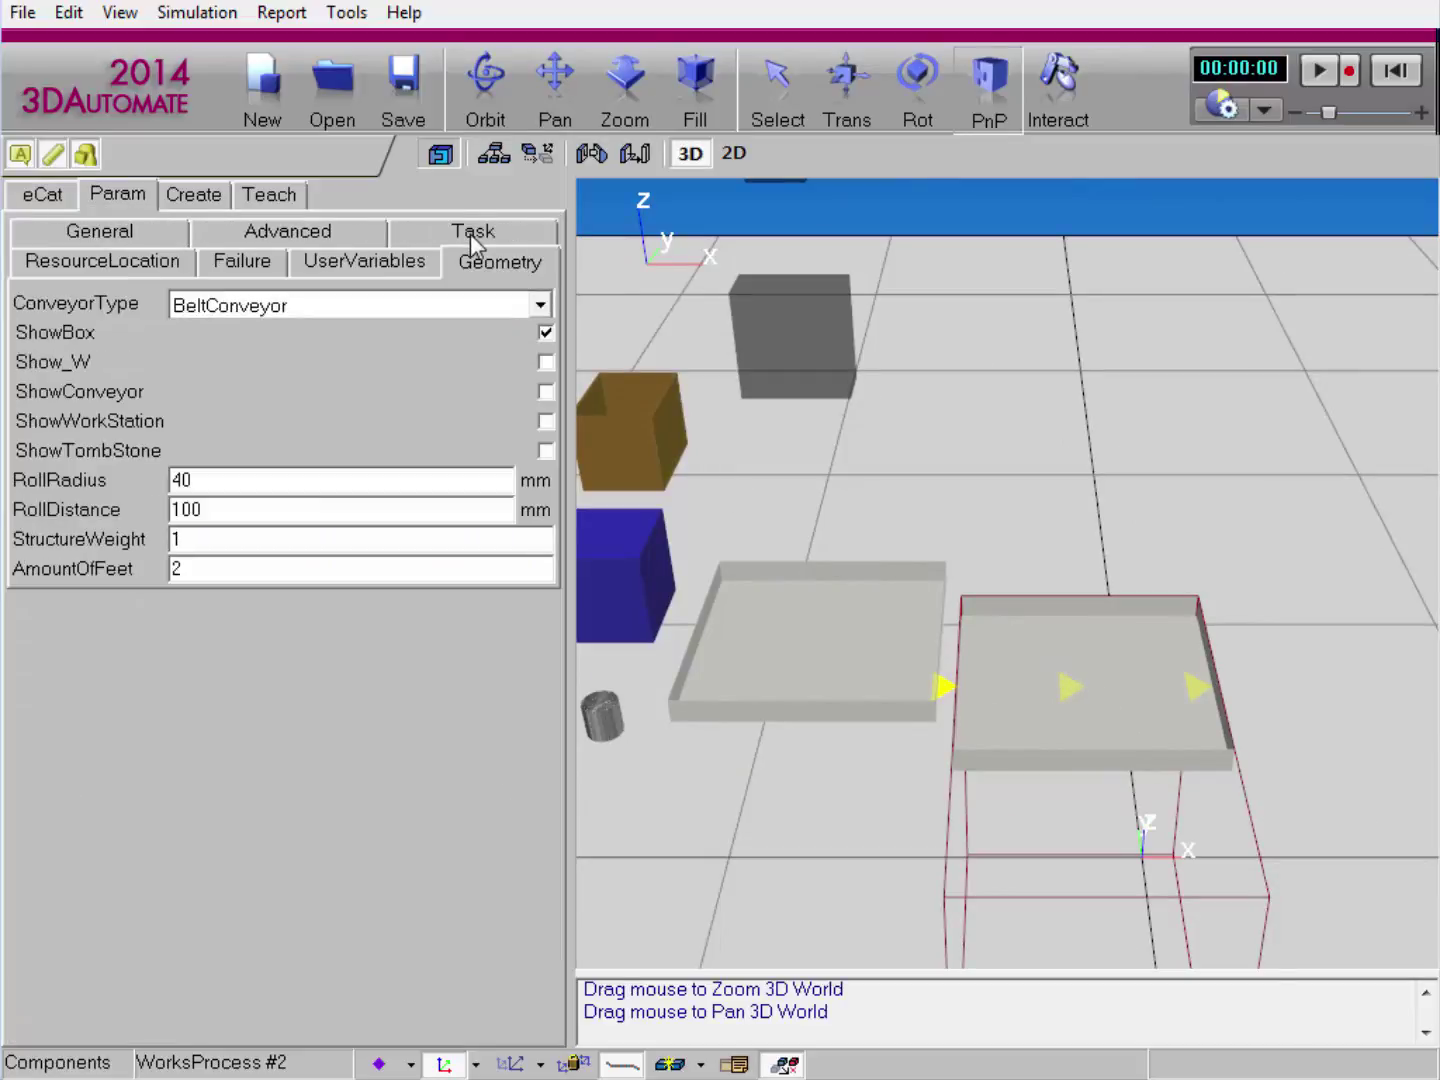
left_click(546, 332)
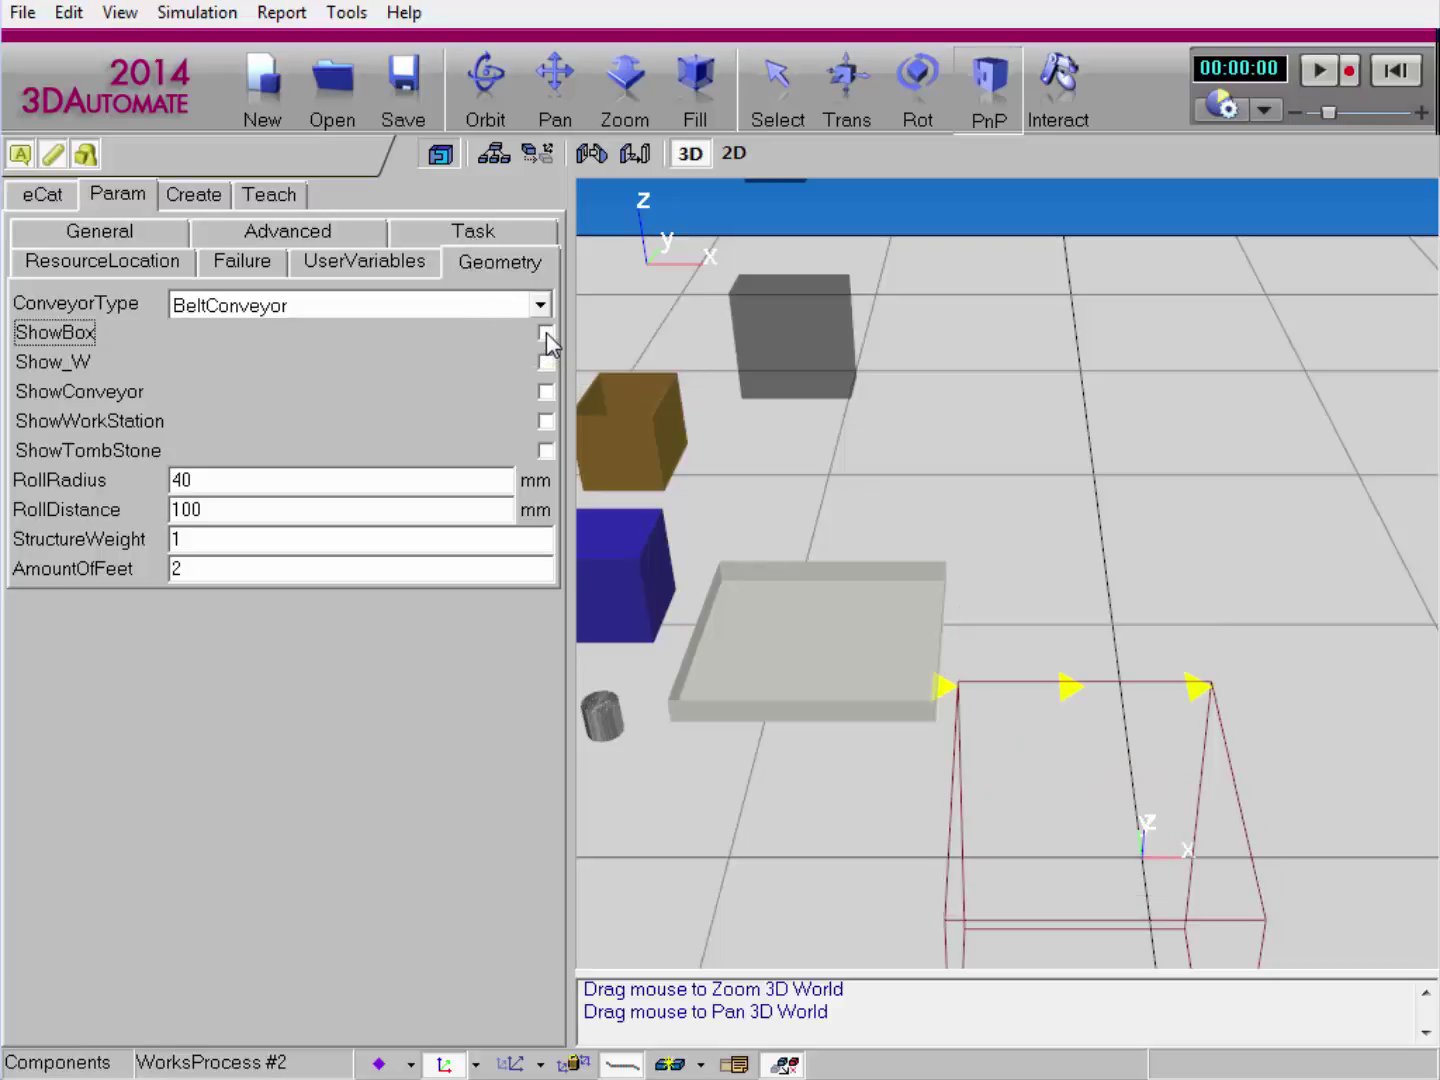
left_click(546, 391)
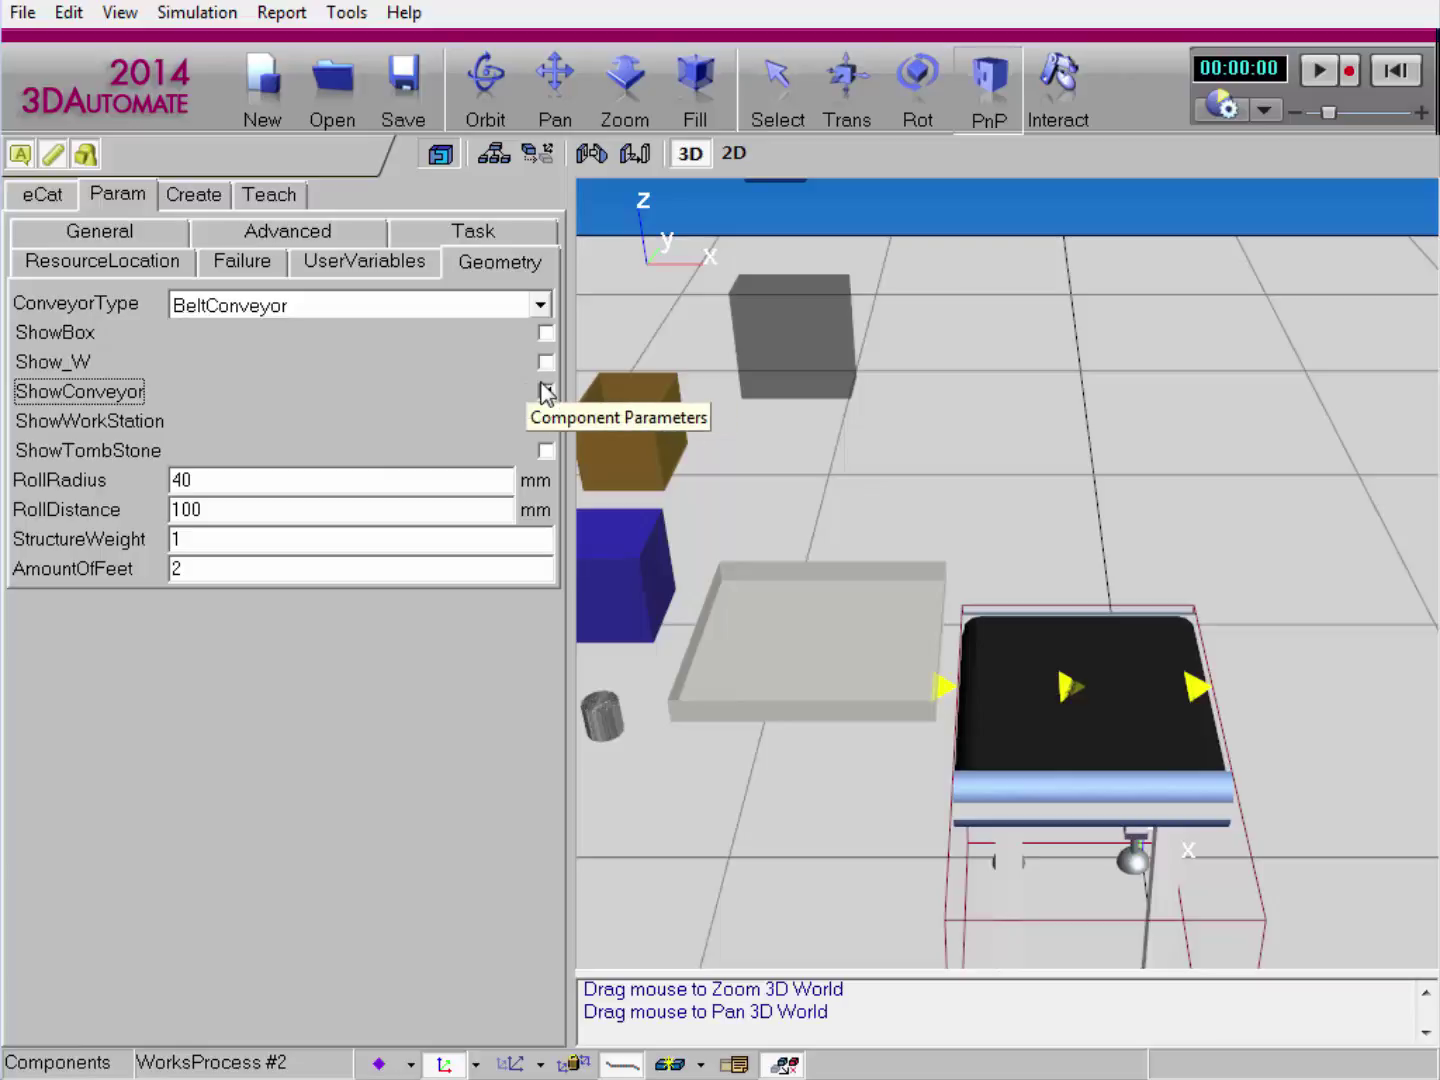
Set WorksProcess #2 CLength to 1500 and move it against the first process tray.
left_click(145, 241)
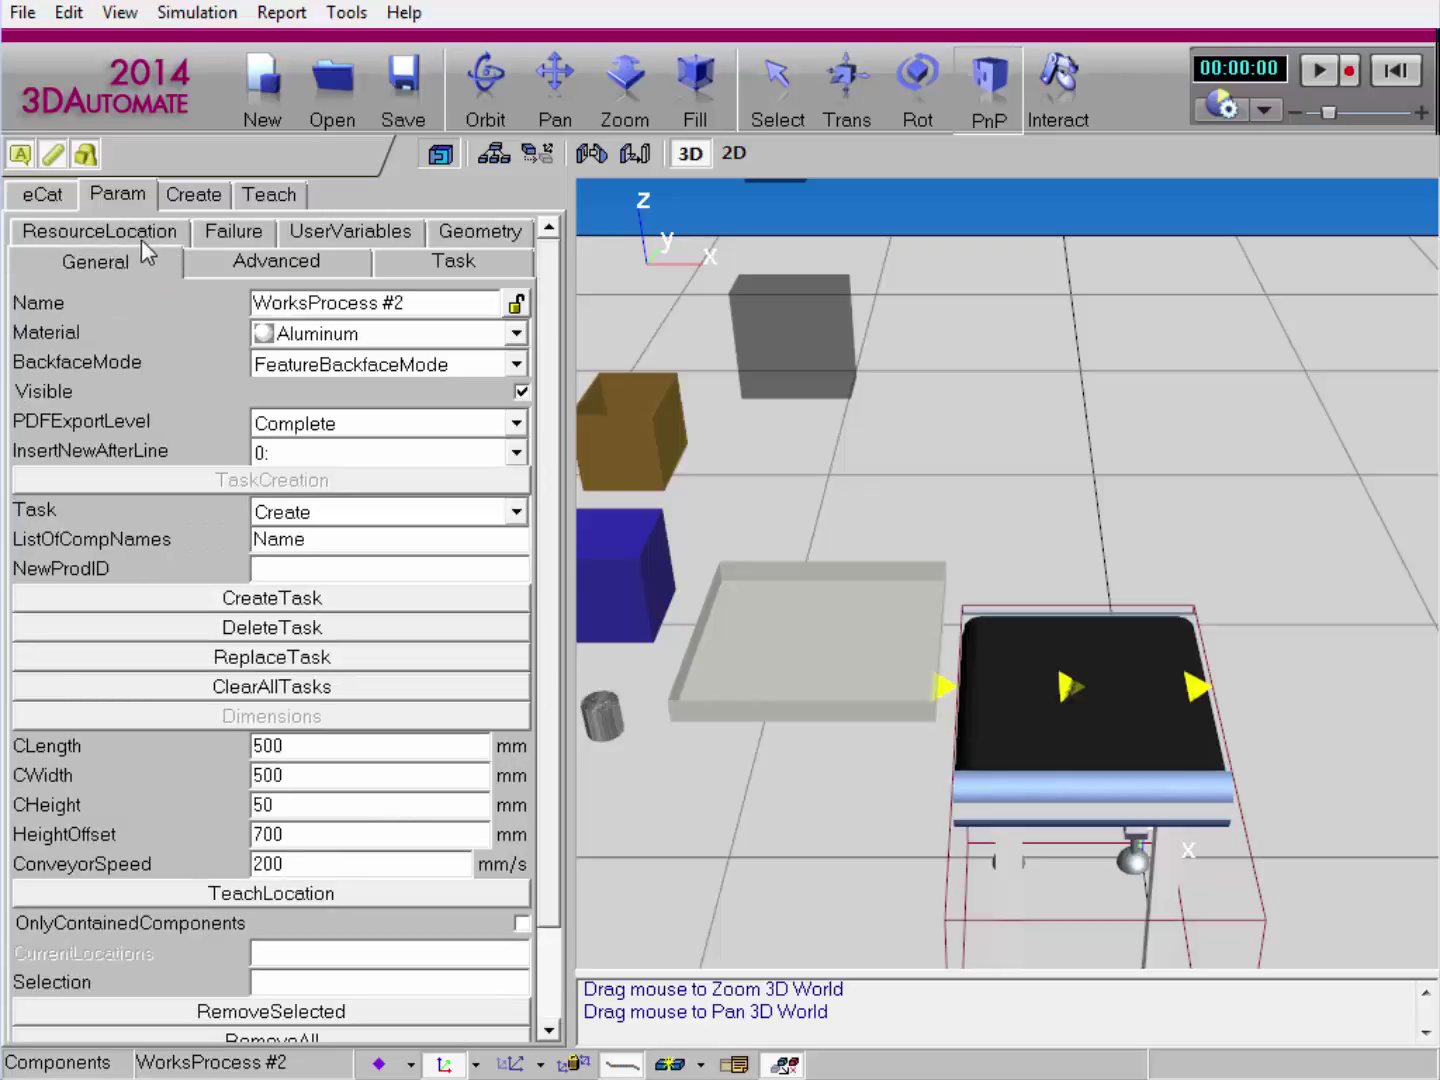
left_click_drag(315, 746, 207, 743)
type("1500")
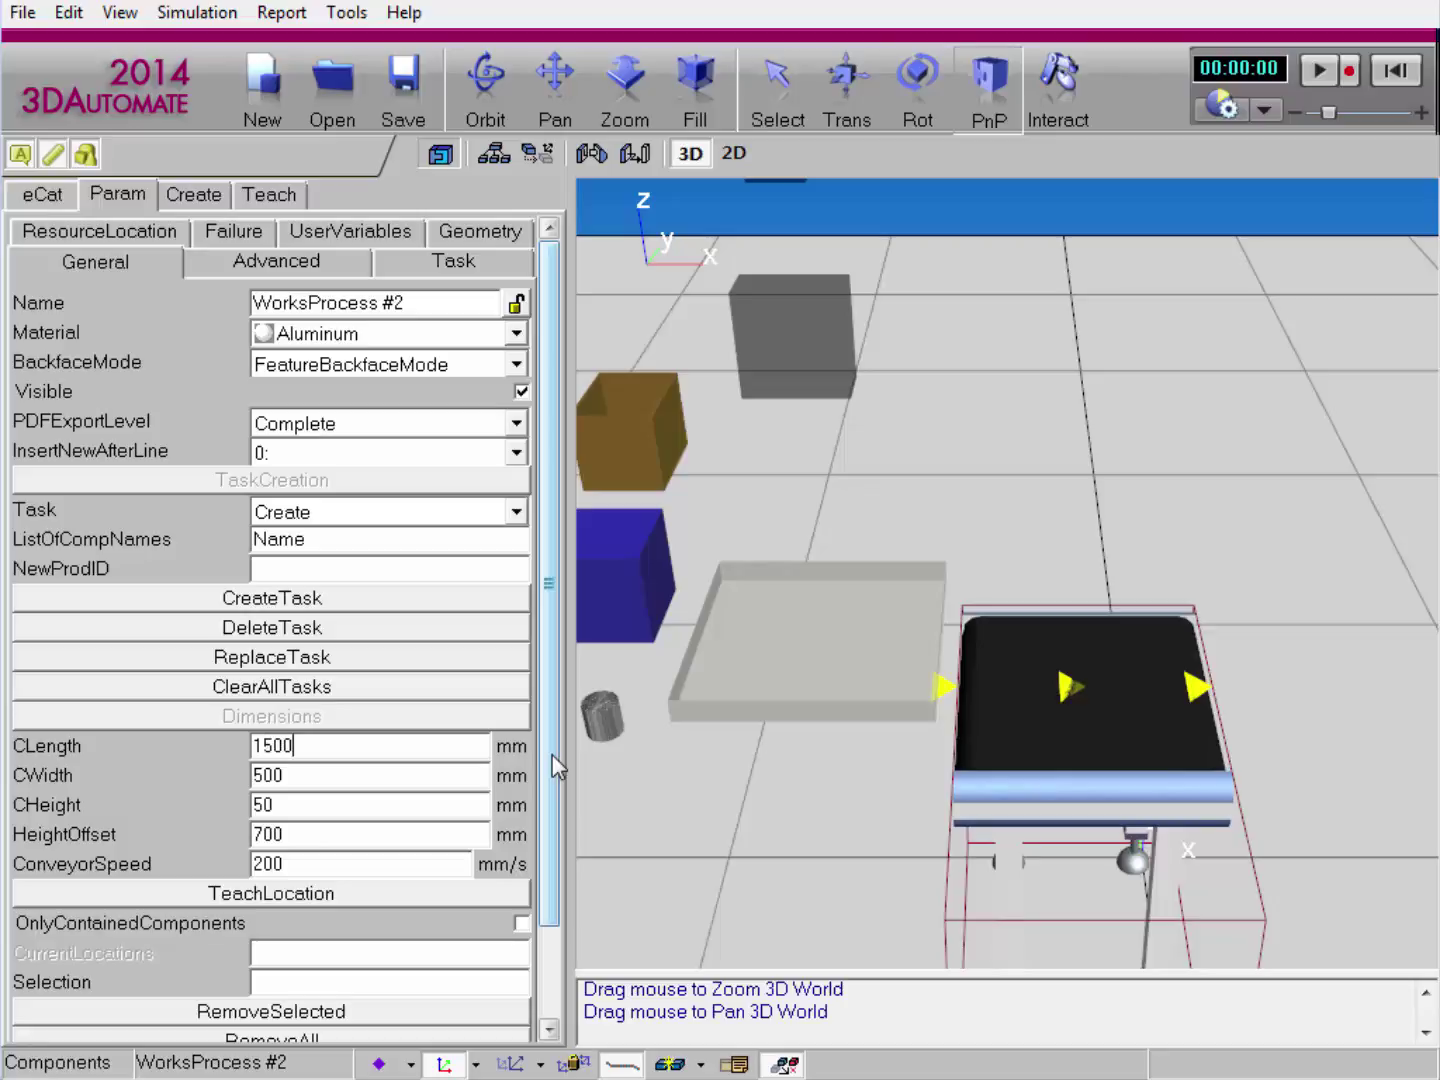
key("Tab")
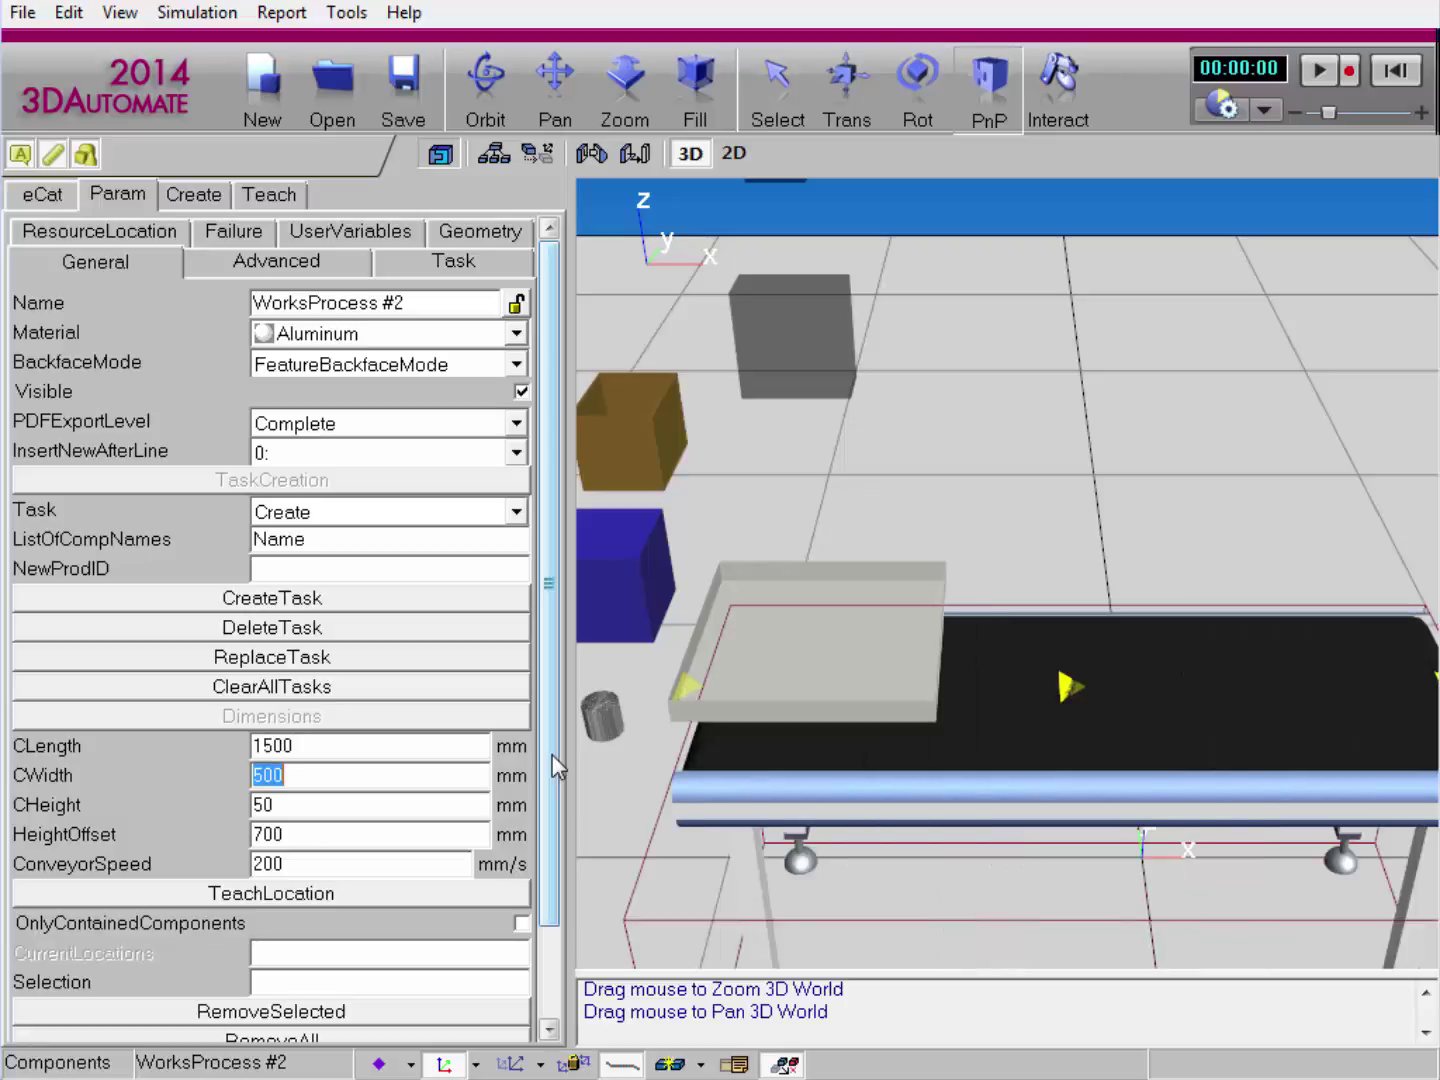
left_click_drag(985, 775, 1152, 726)
scroll(1210, 484, "down", 5)
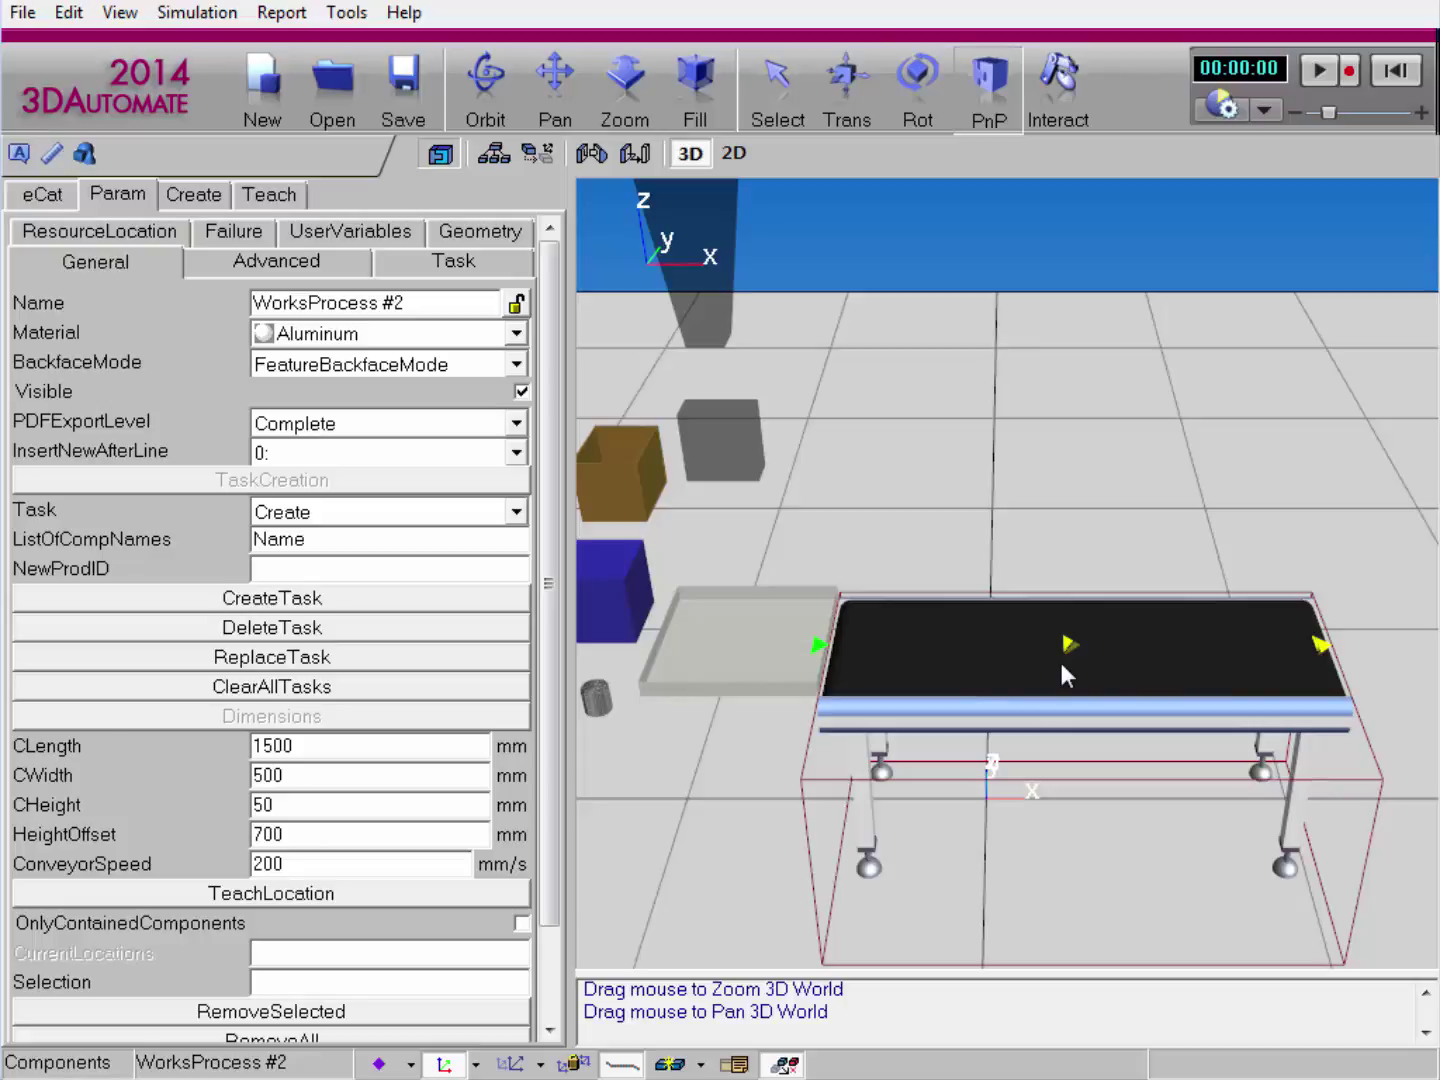
Add a TransportOut task for all products to the first WorksProcess, then select the second conveyor.
left_click(778, 661)
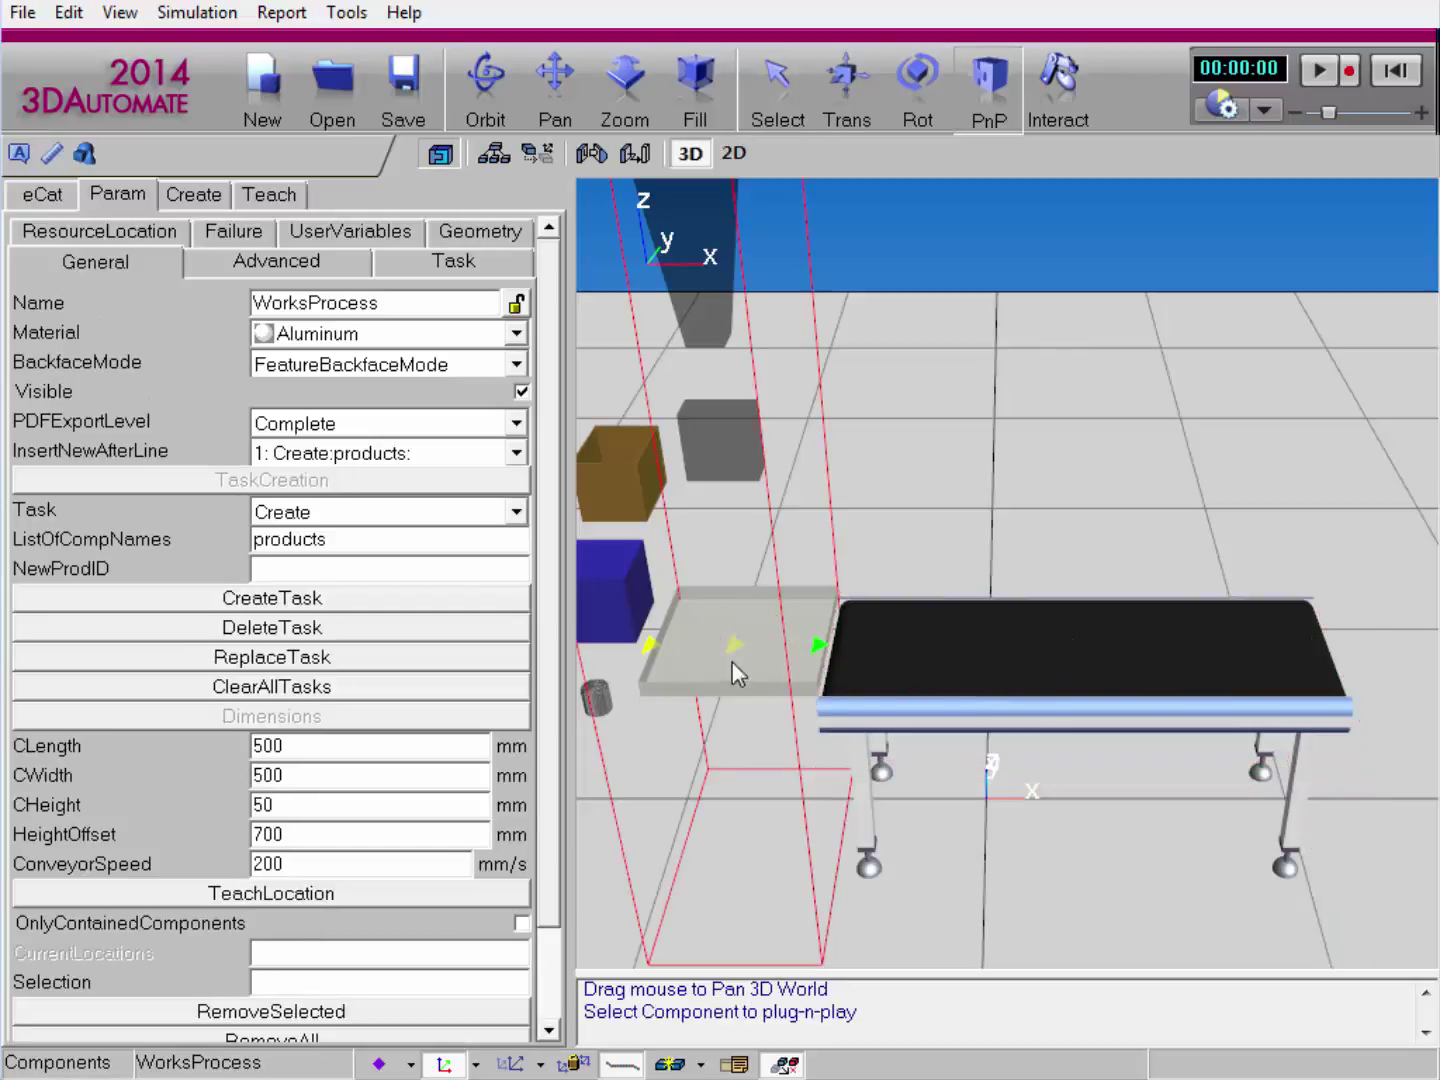
left_click(516, 512)
left_click_drag(518, 590, 517, 659)
left_click(482, 635)
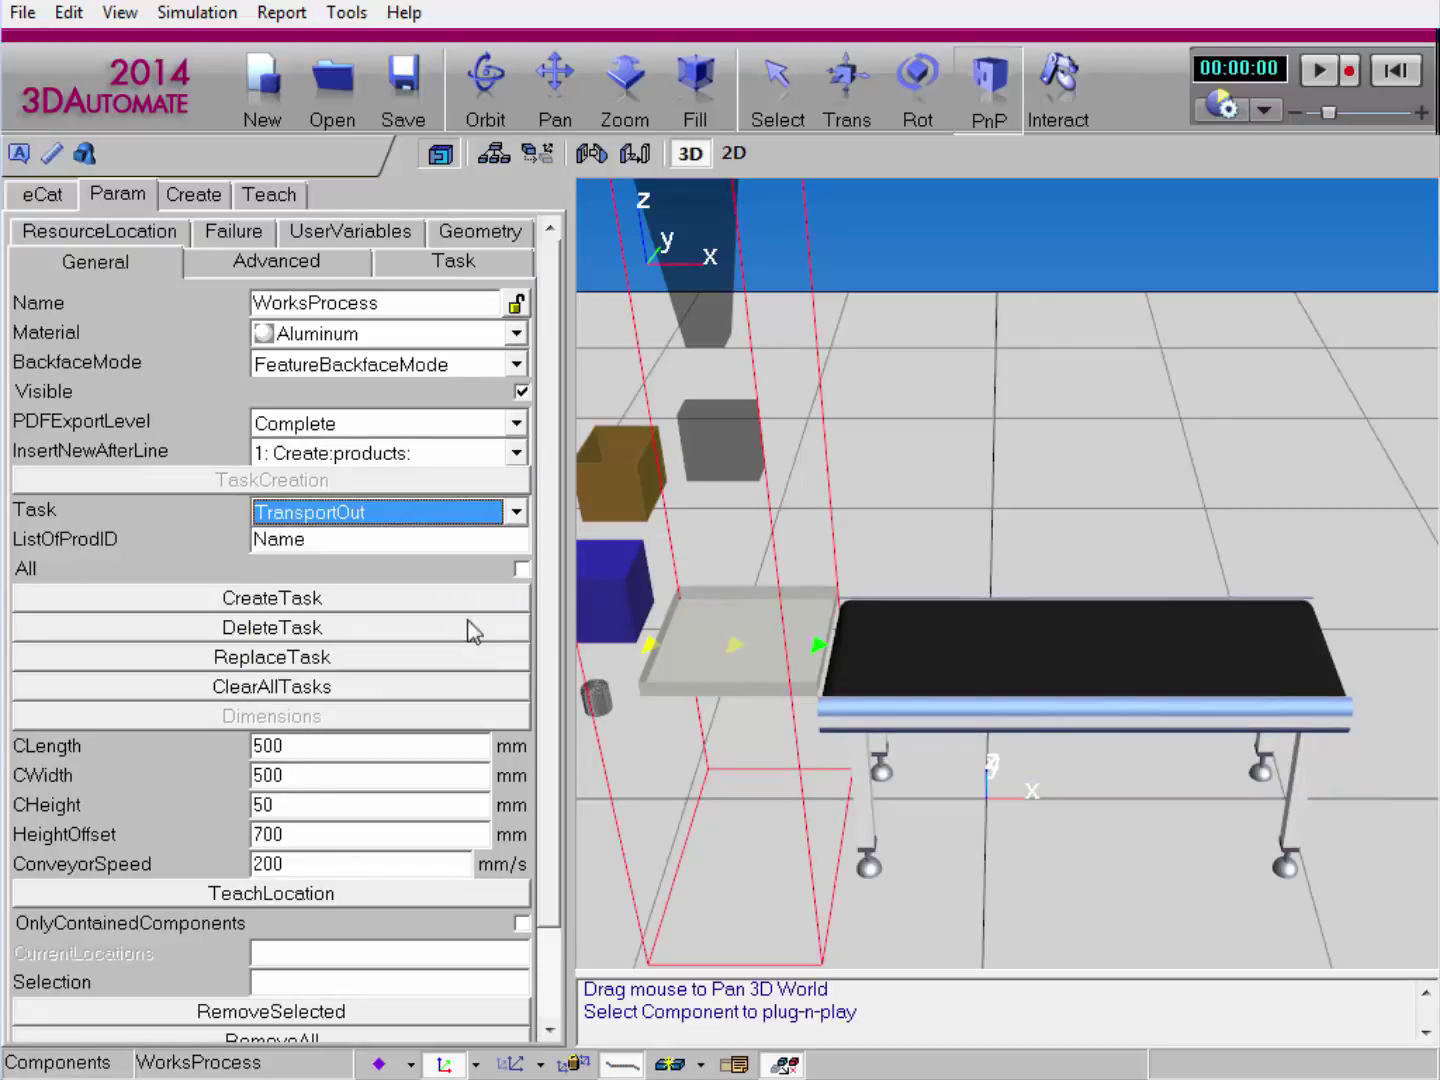
left_click(522, 569)
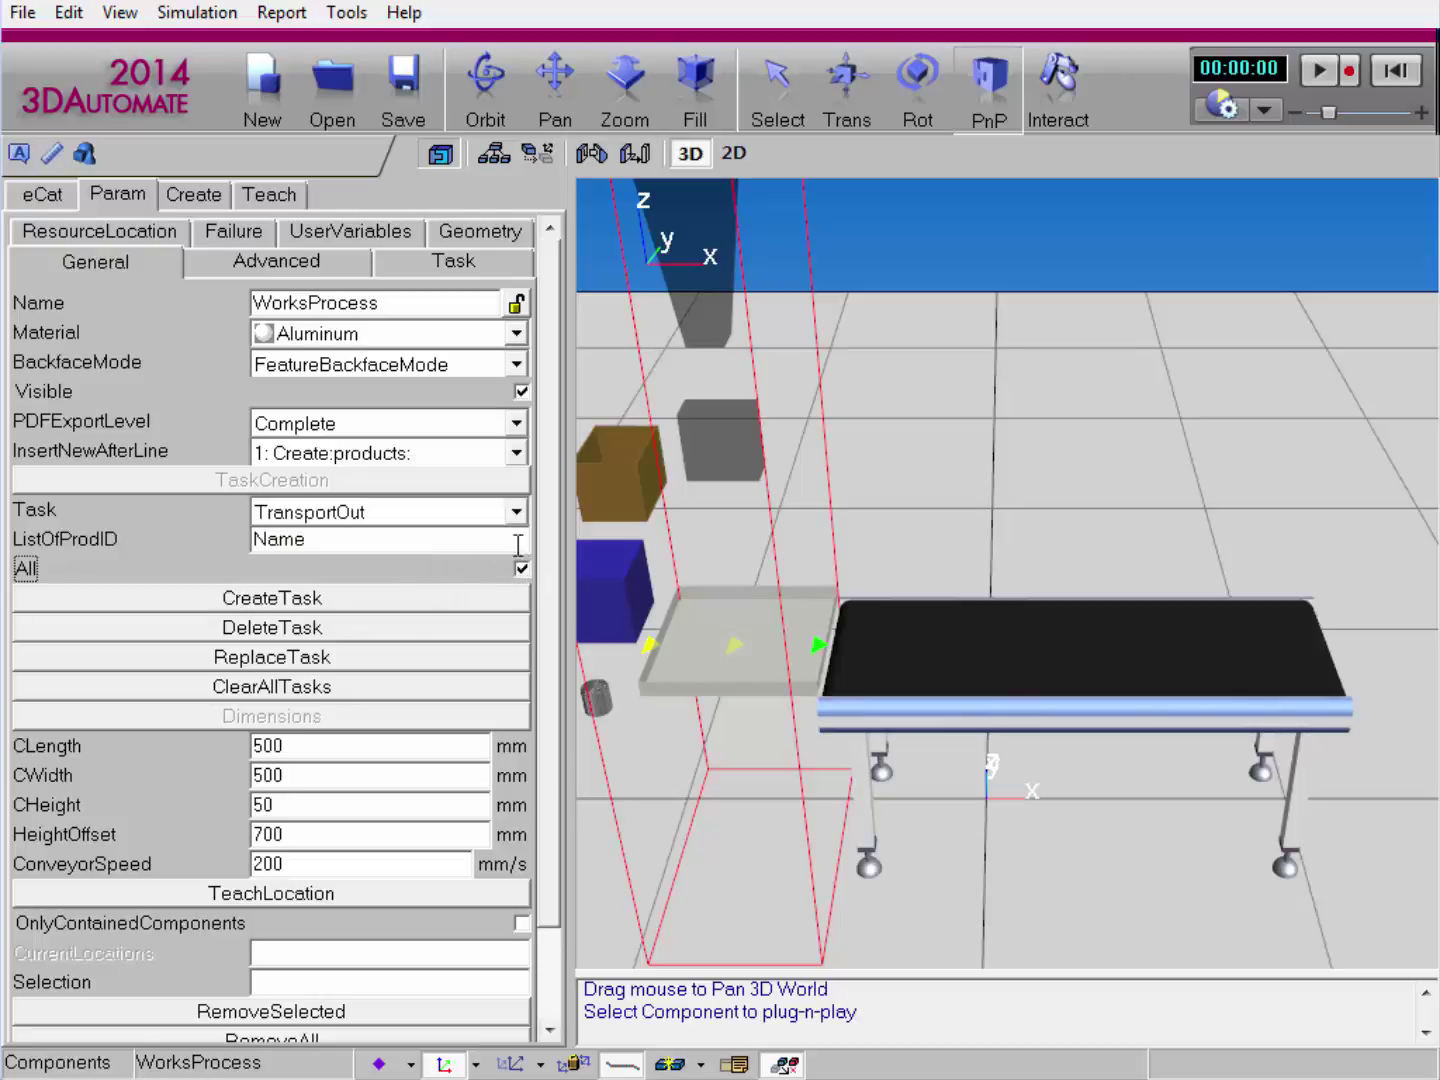
left_click(408, 596)
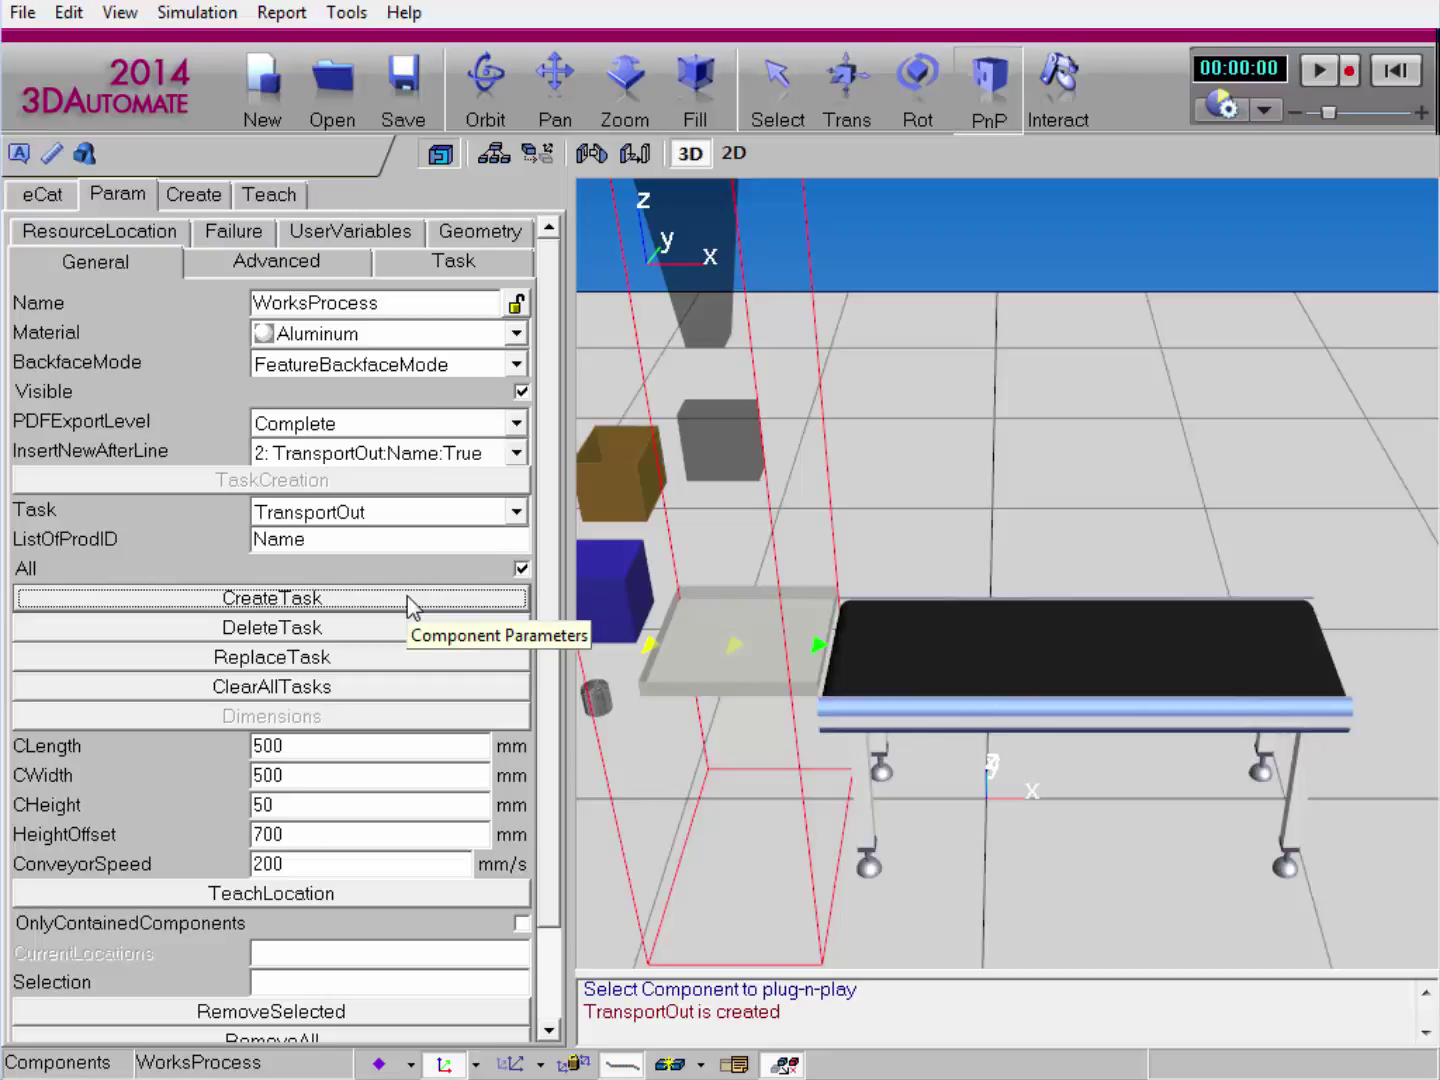
left_click(1034, 664)
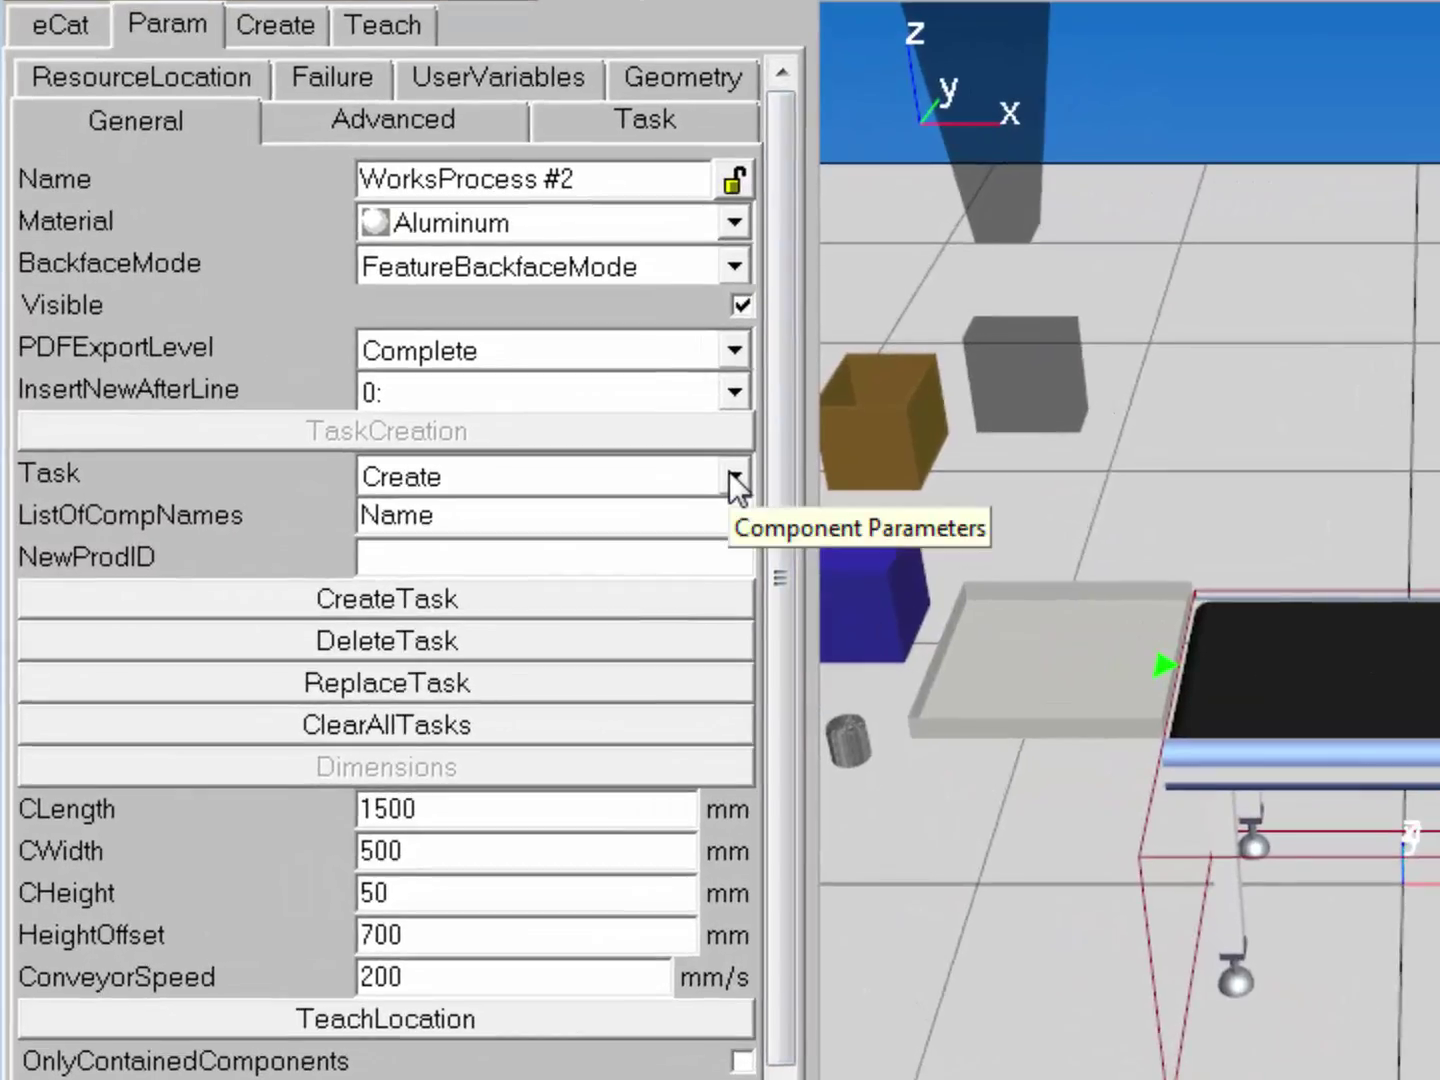
Add an Assign task to WorksProcess #2 setting variable counter to 0.
left_click(733, 476)
left_click_drag(741, 585, 741, 526)
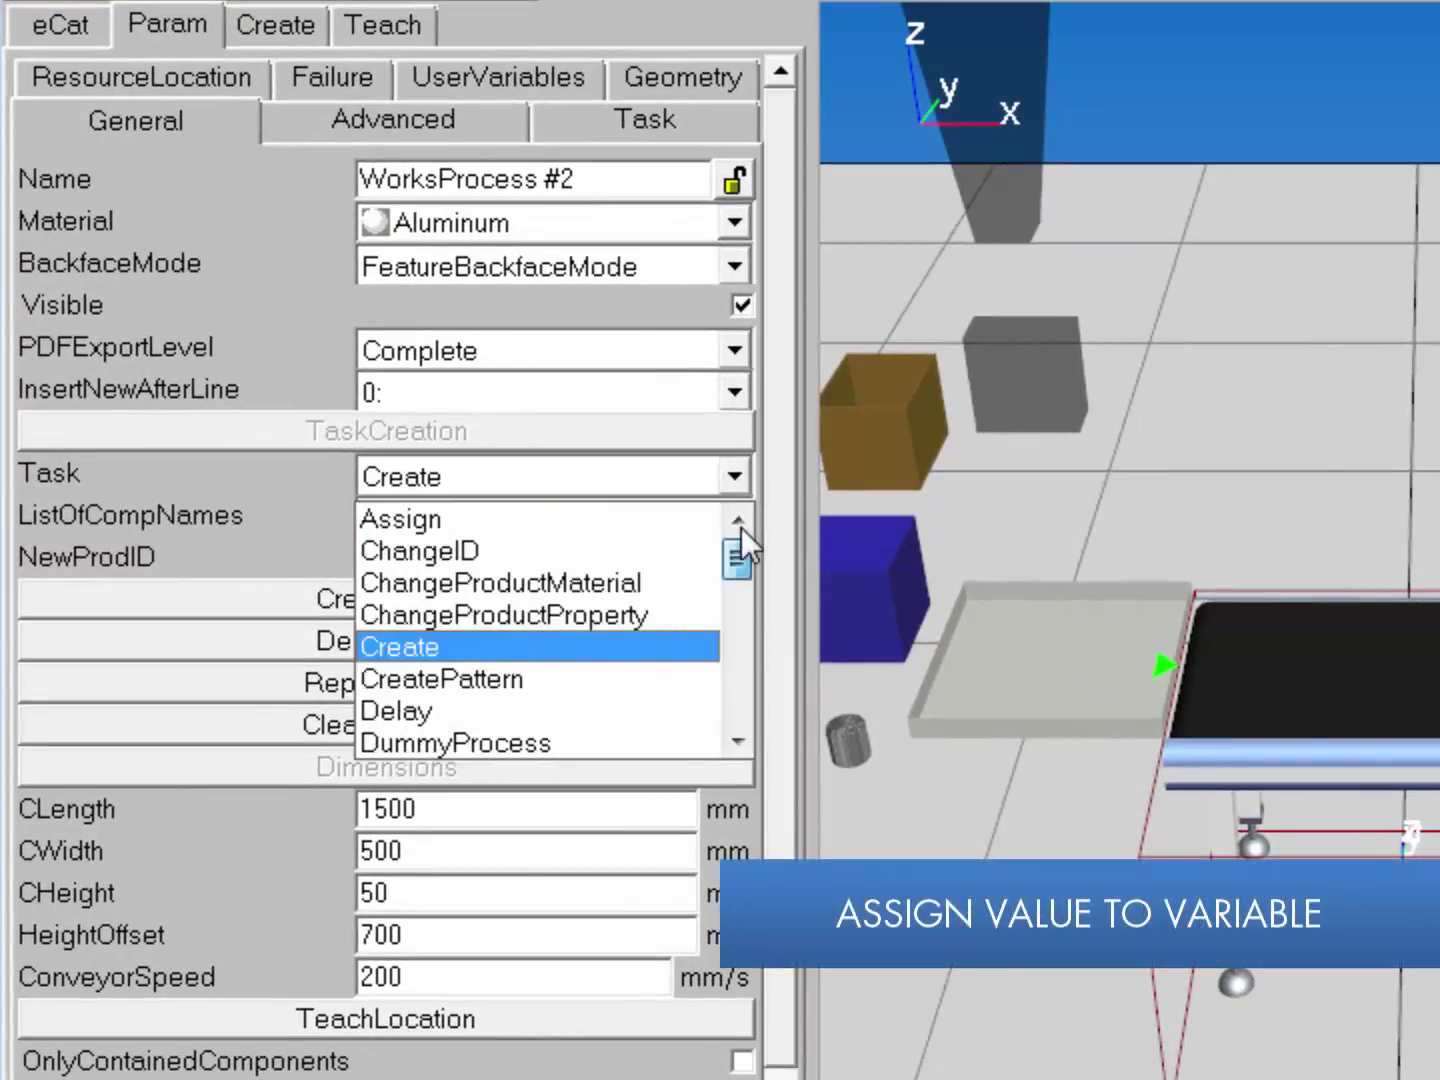
left_click(701, 524)
left_click(530, 519)
double_click(530, 520)
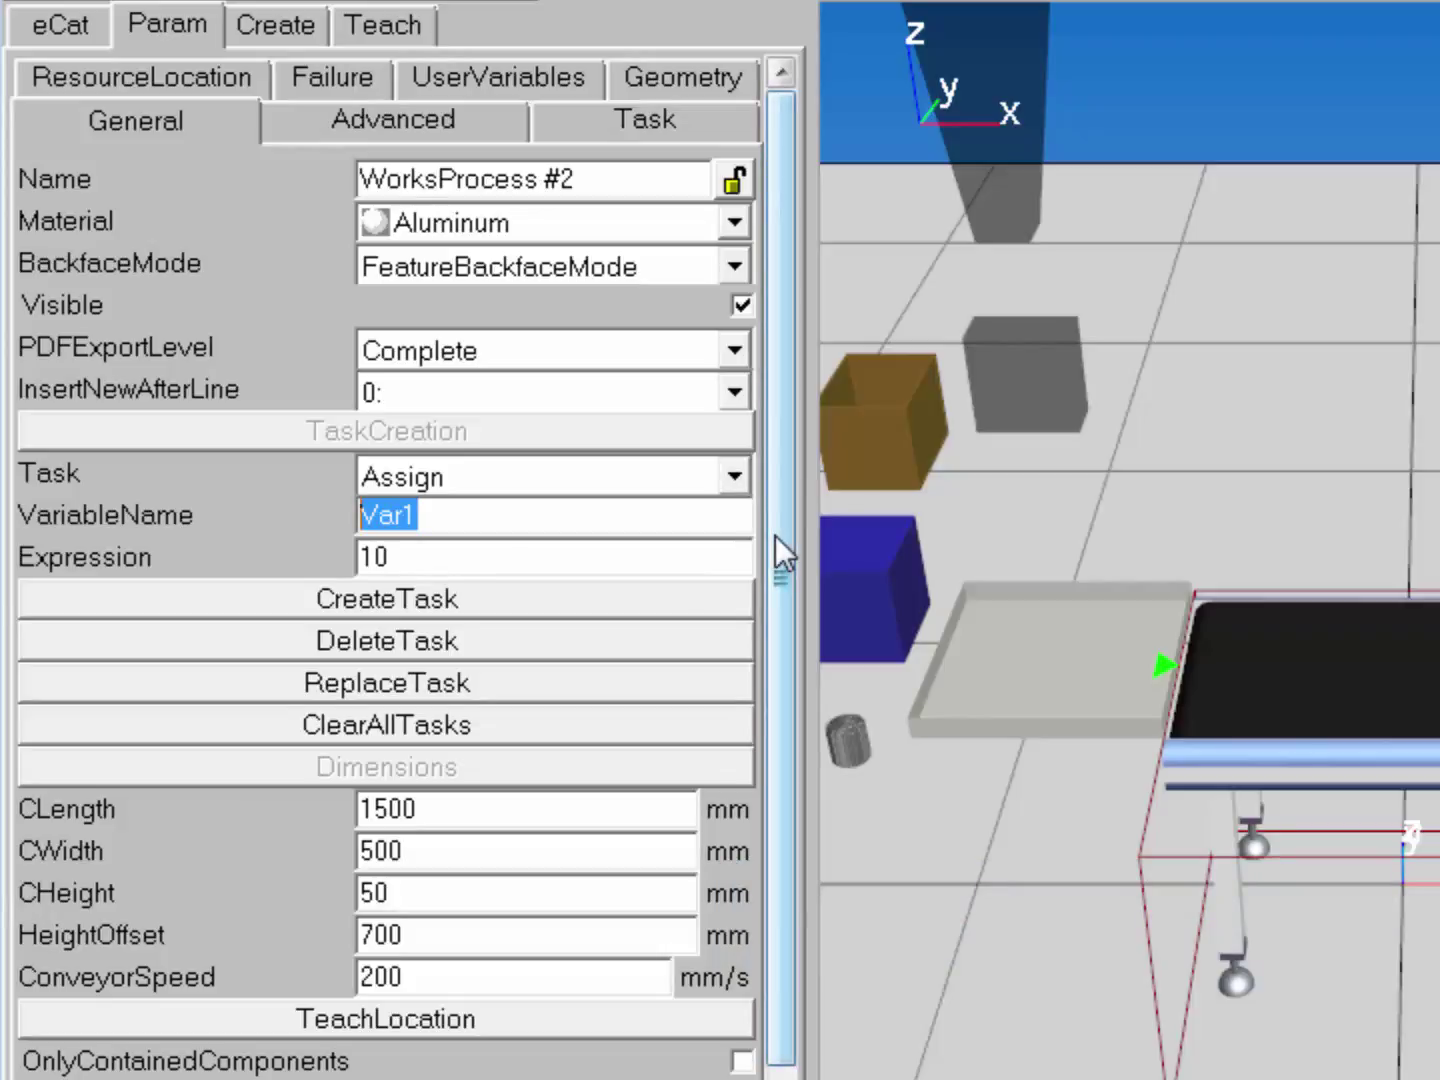
type("counter")
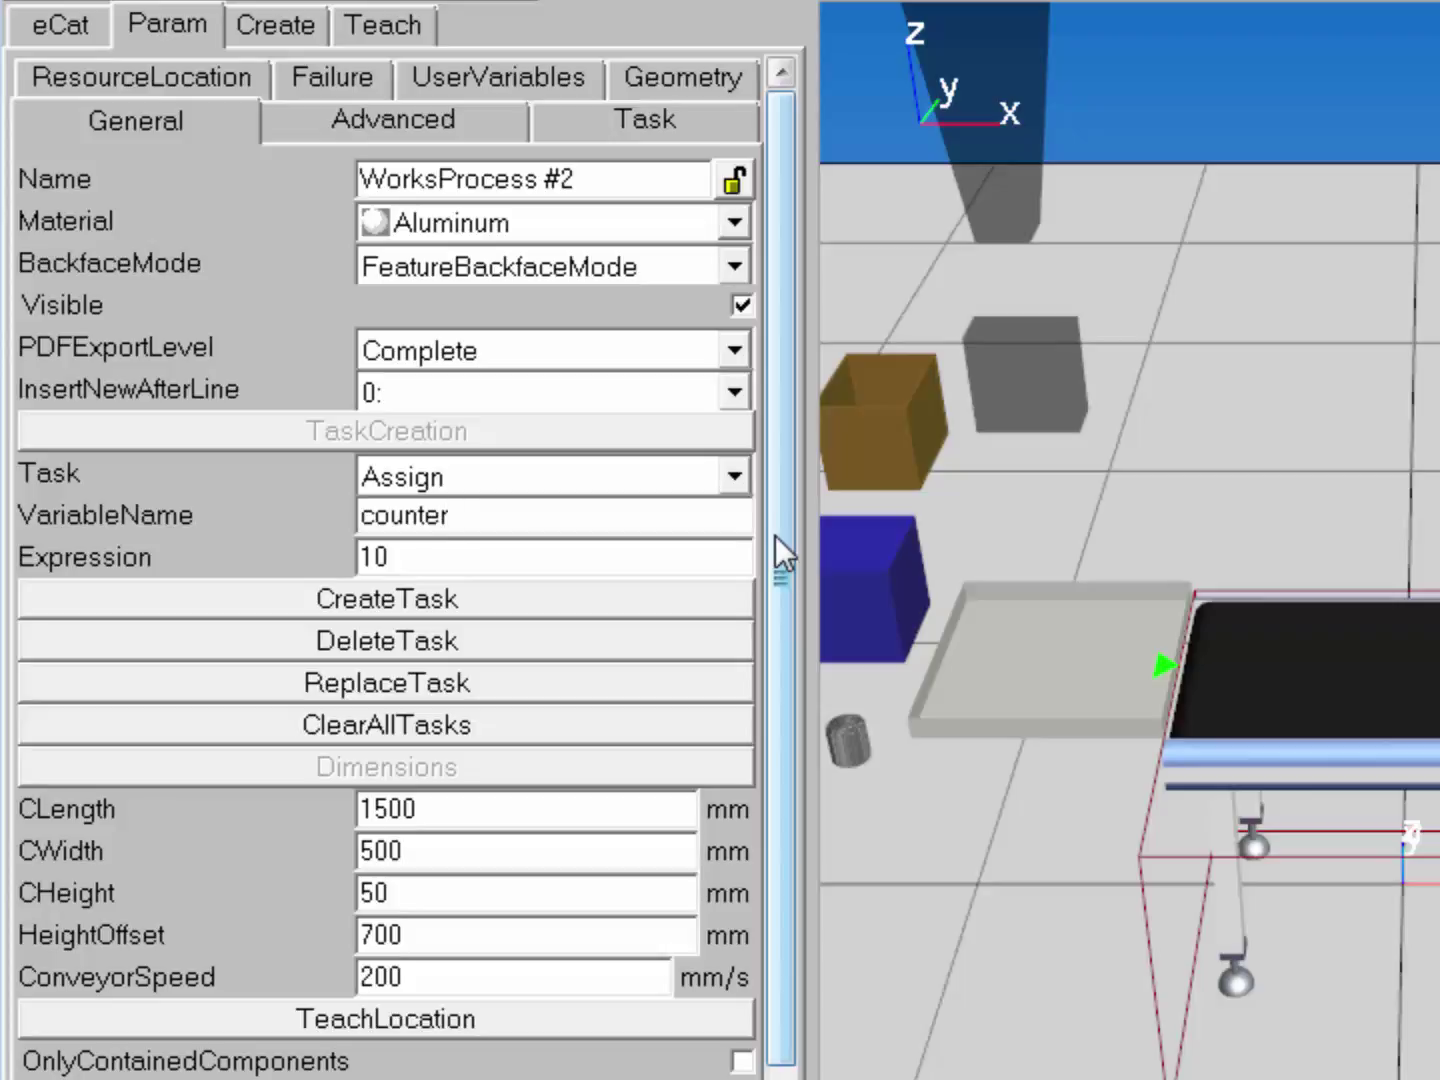
key("Tab")
type("0")
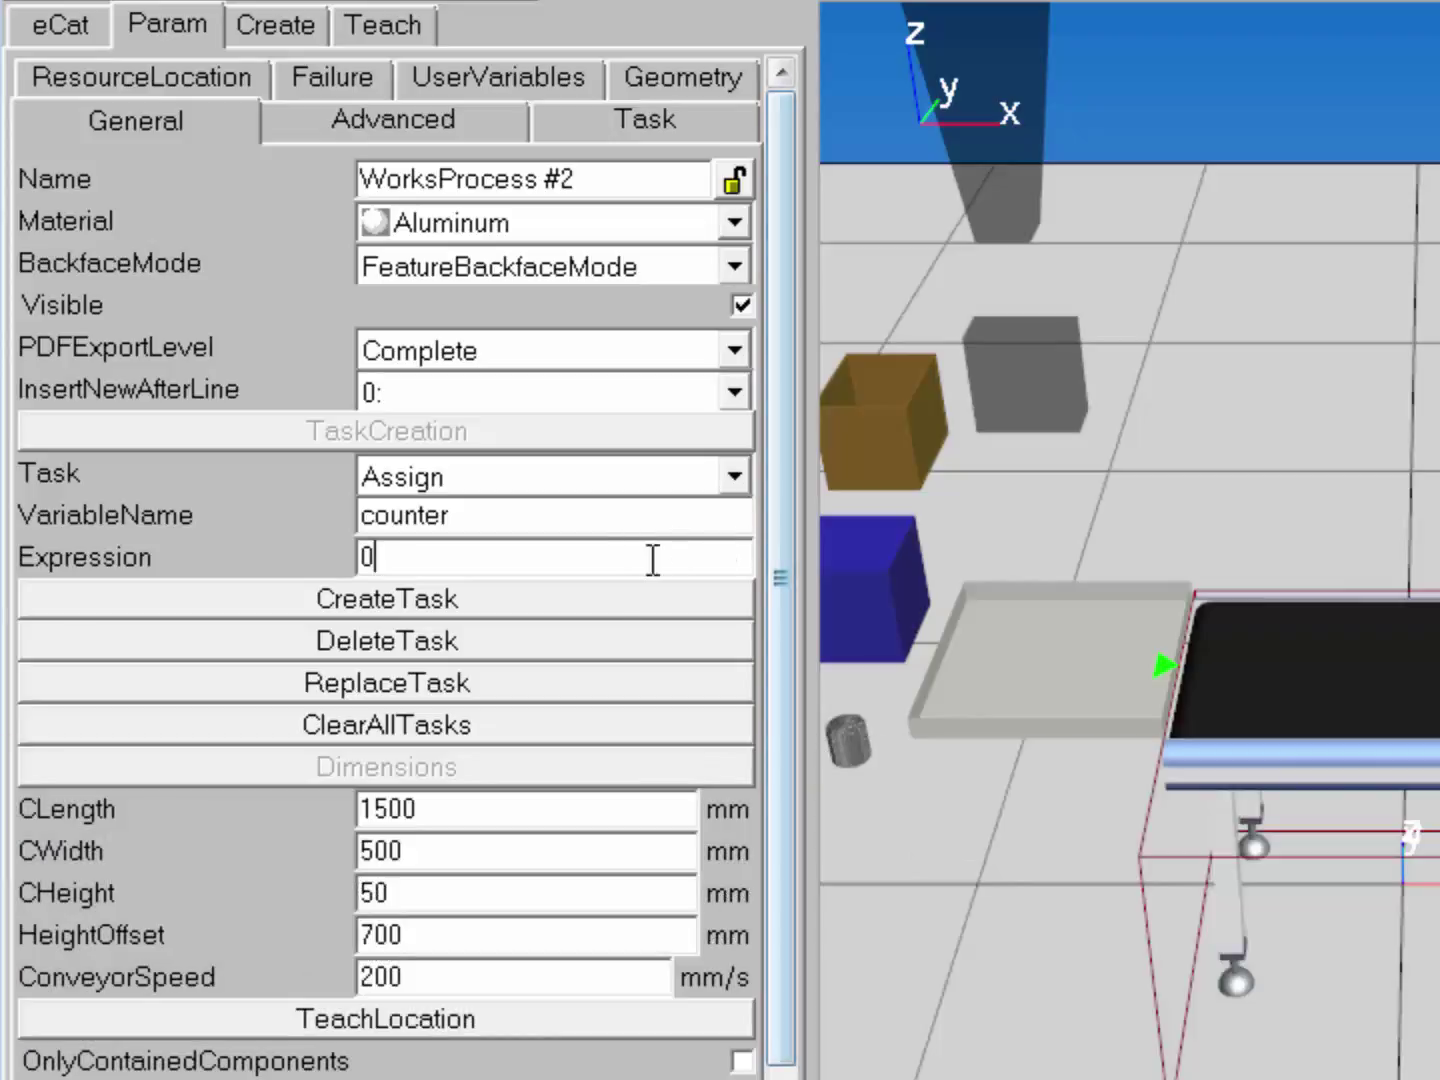
left_click(573, 603)
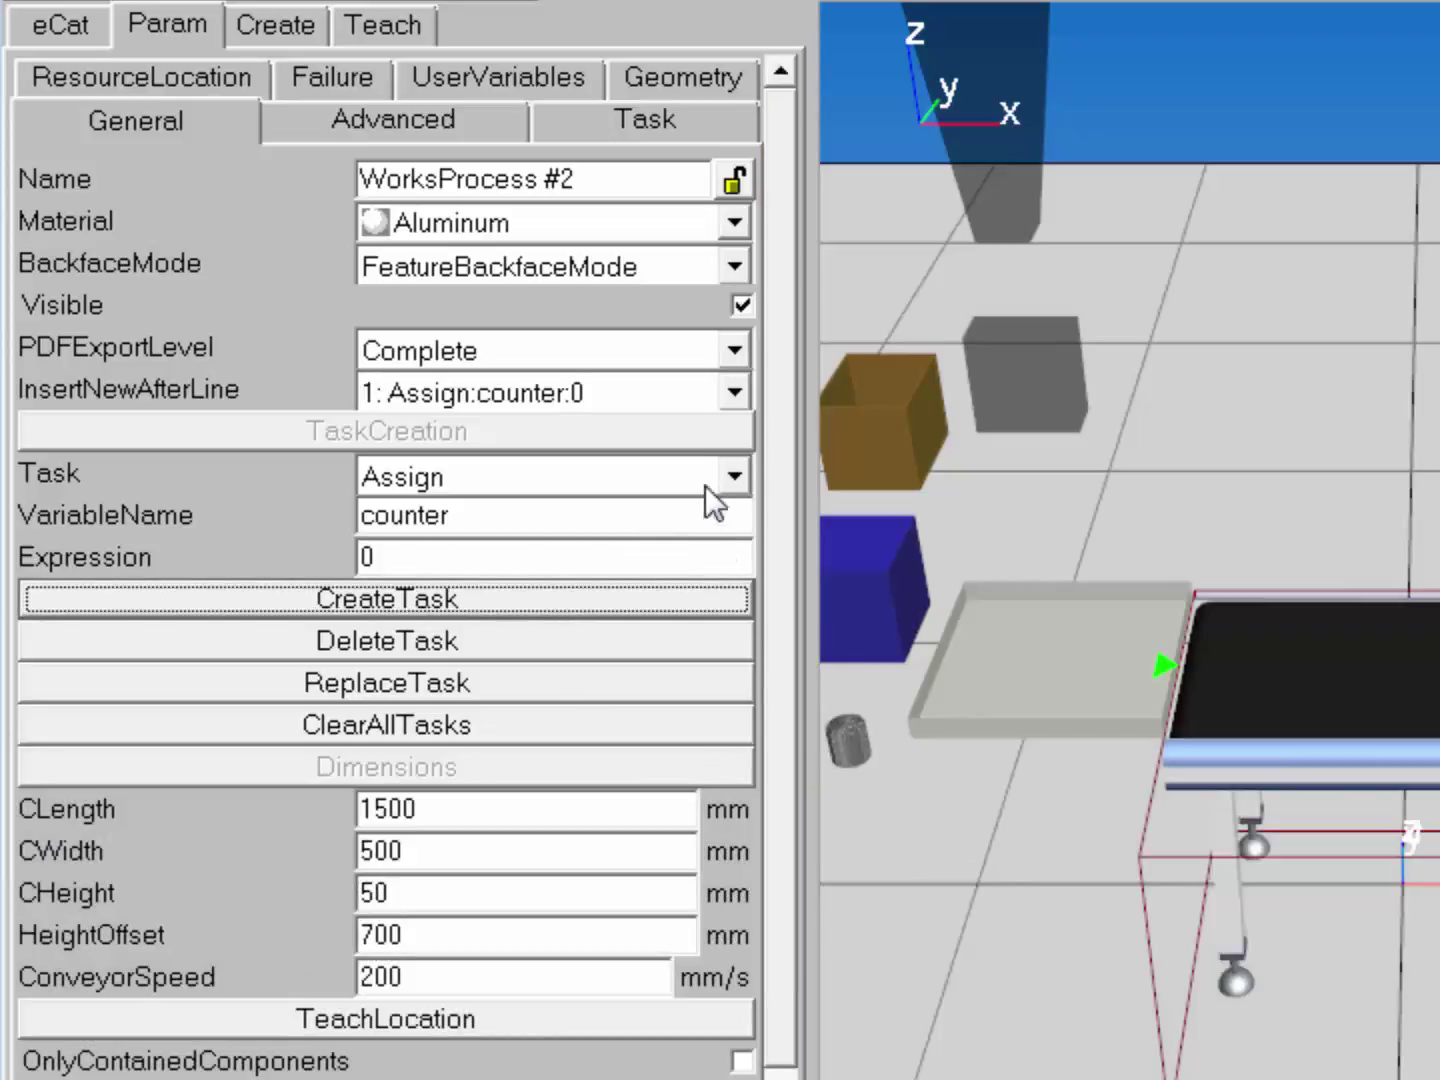
Add a WarmUp task after the counter assignment and set new tasks to follow WarmUp.
left_click(733, 394)
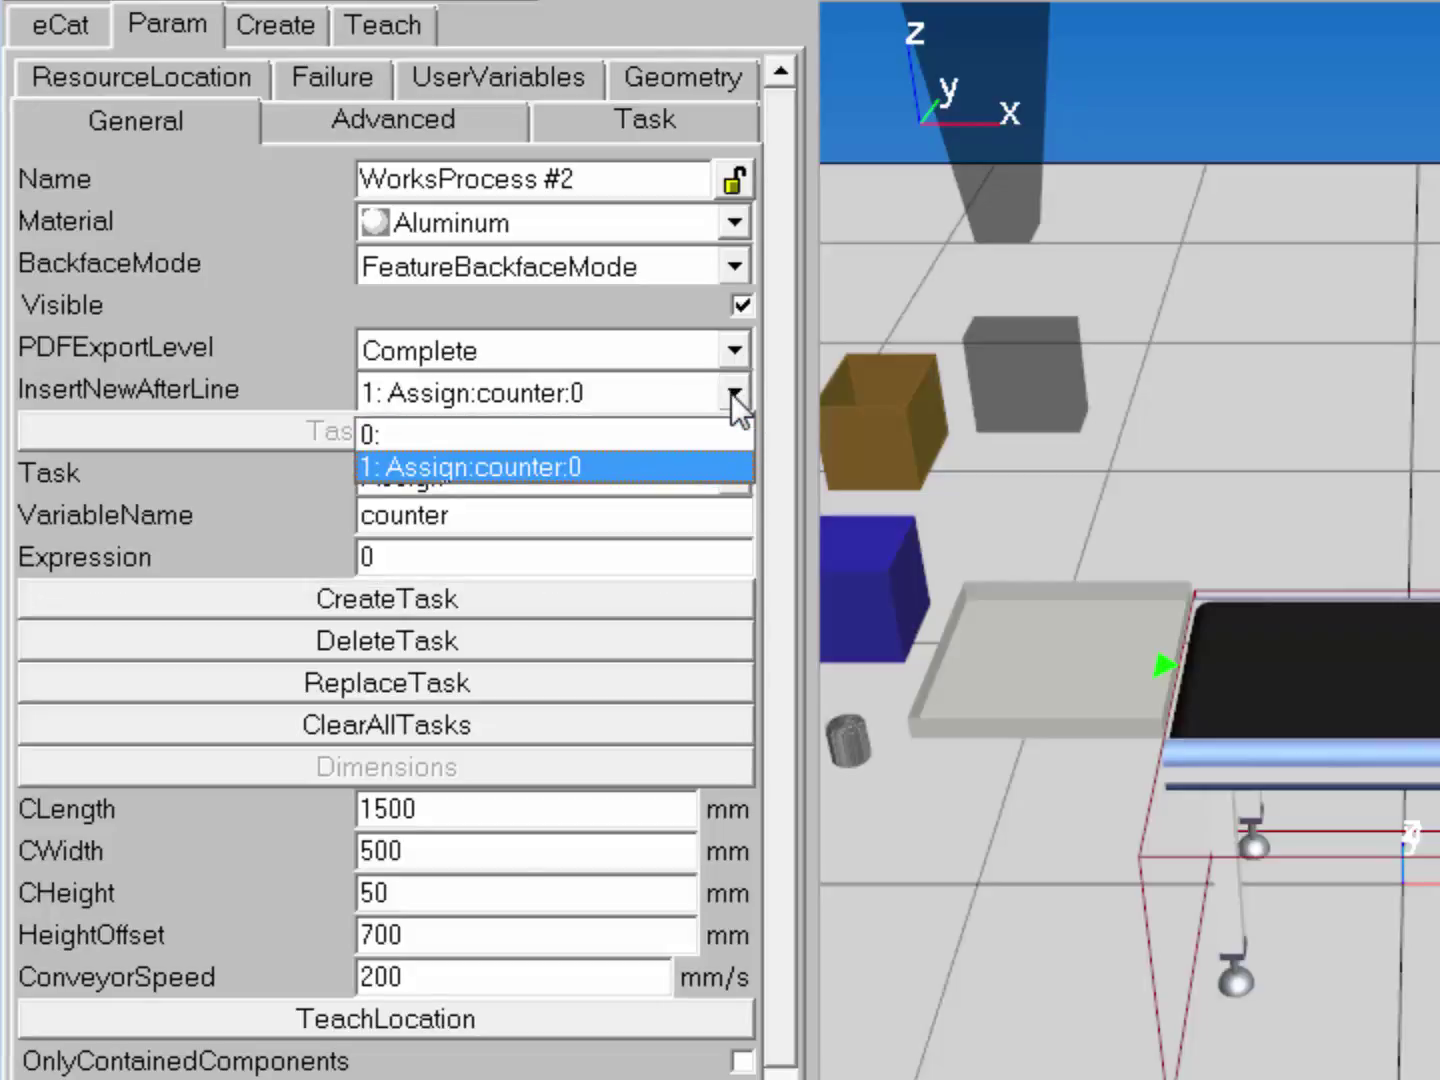
left_click(732, 392)
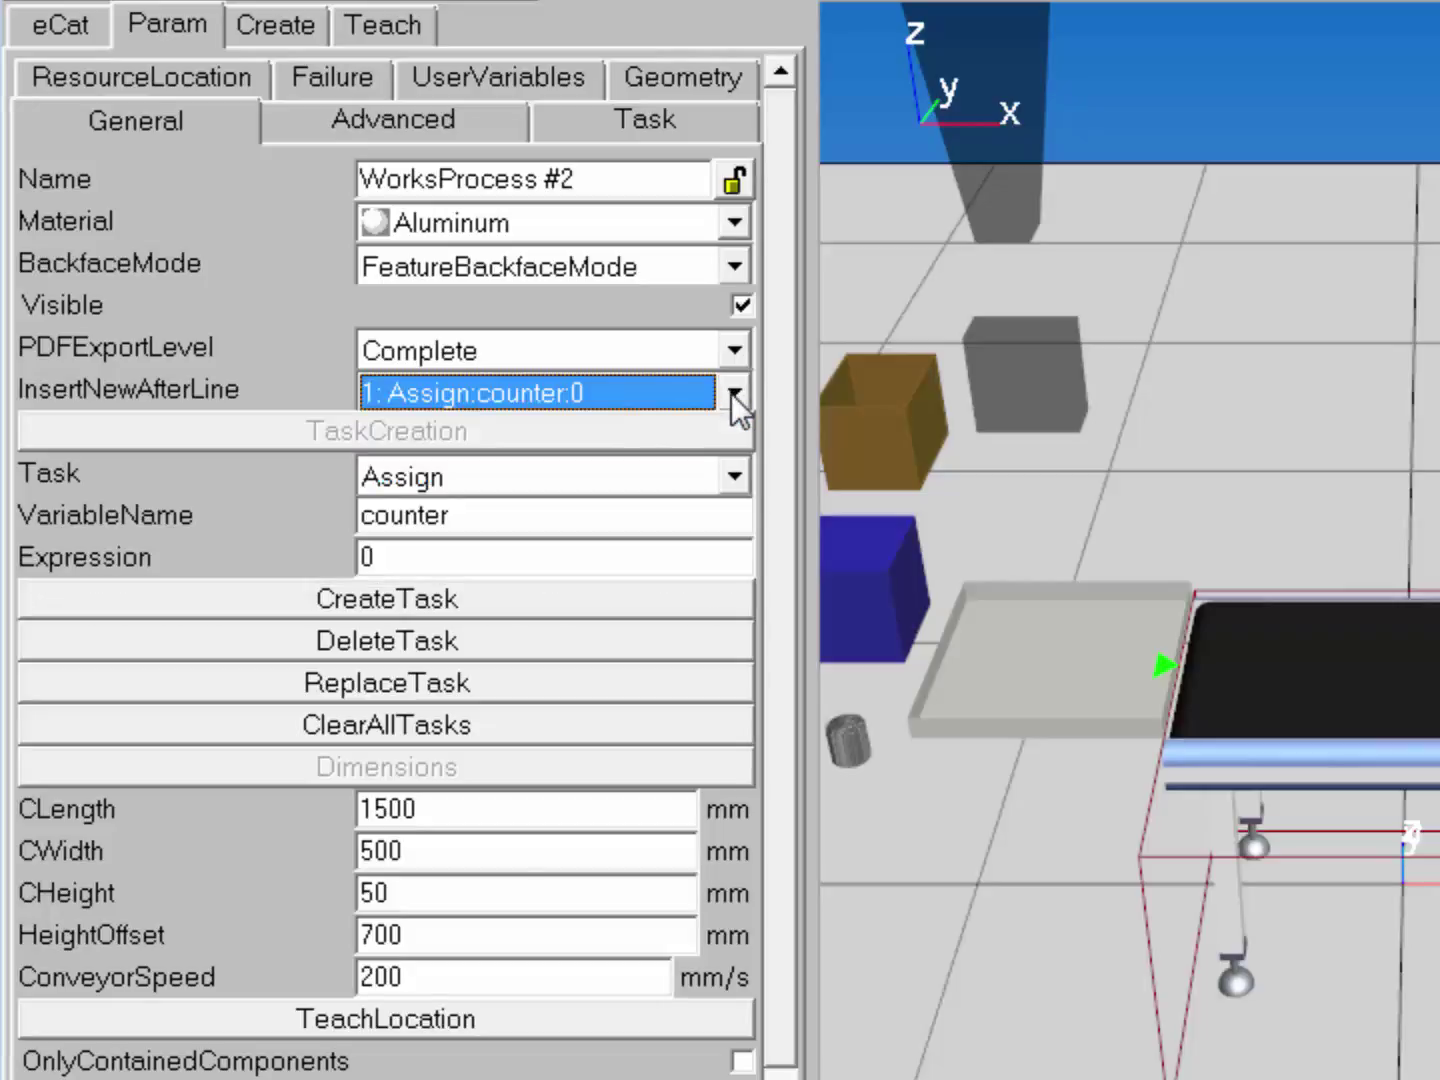
left_click(732, 477)
left_click_drag(737, 555, 737, 734)
left_click(646, 680)
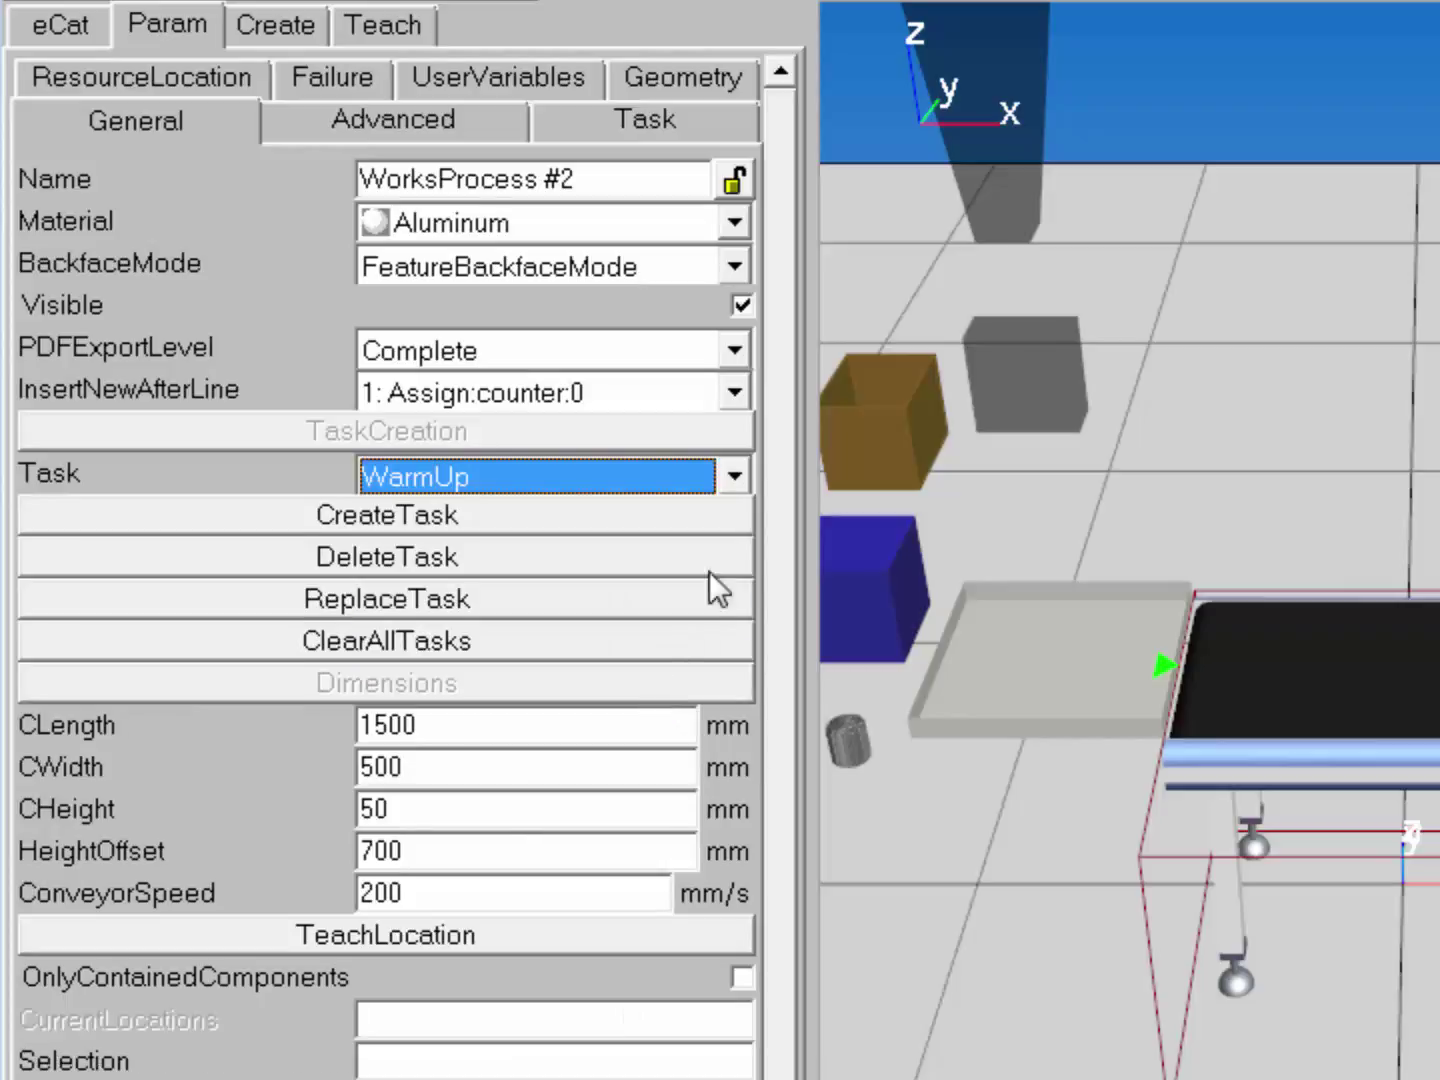
left_click(729, 518)
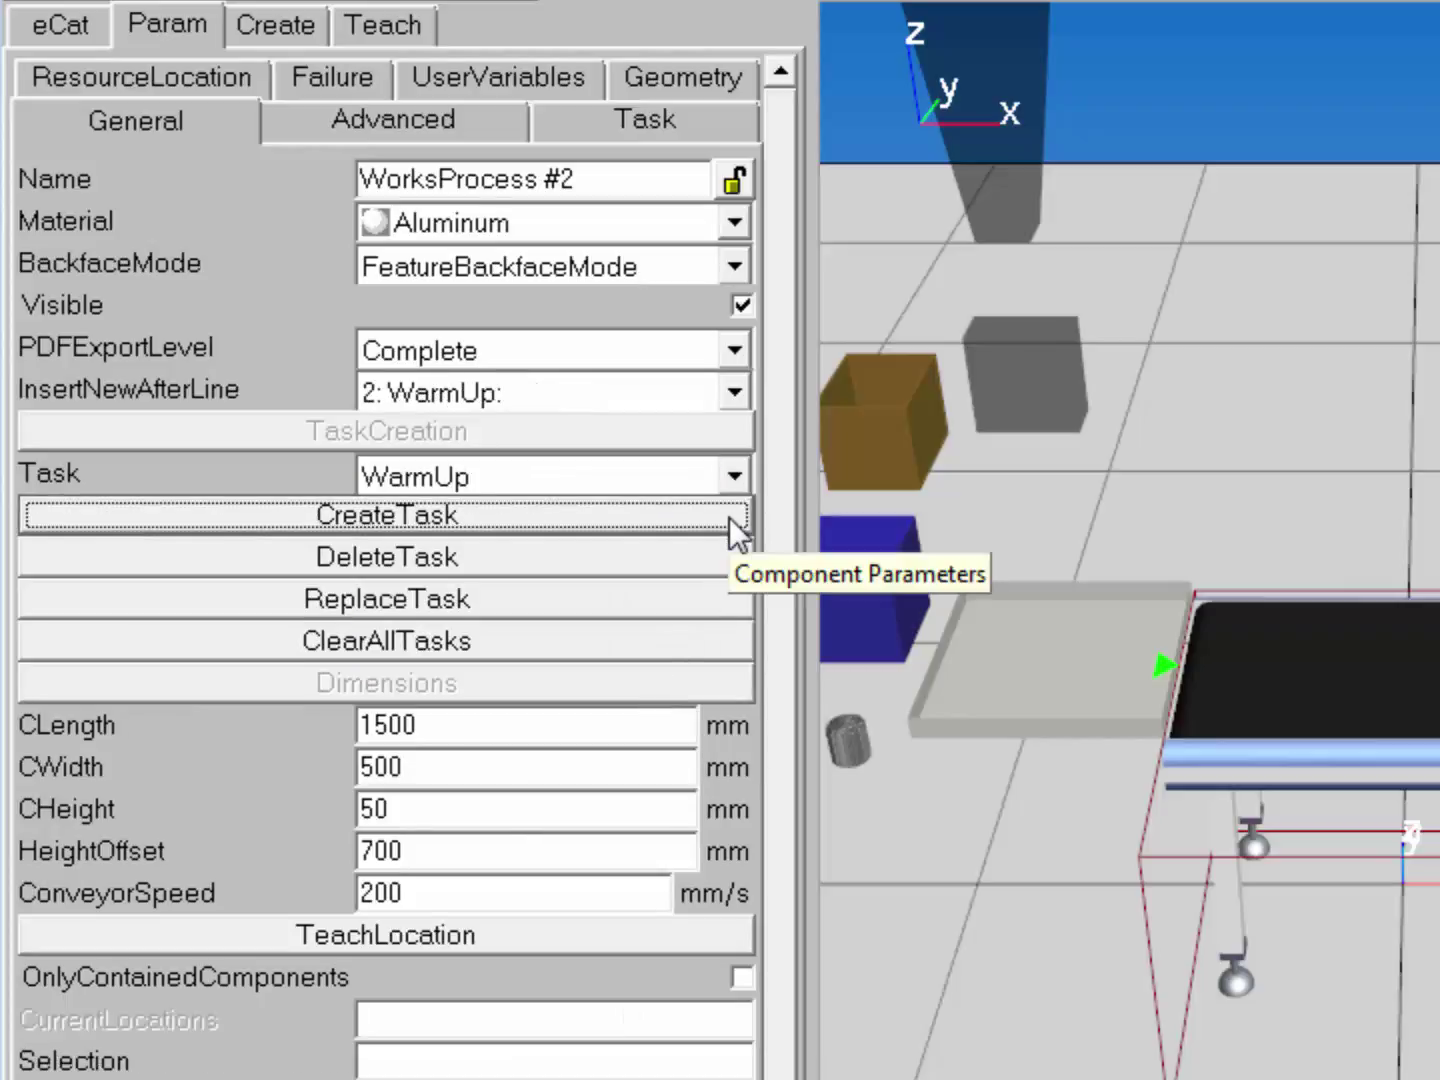
left_click(735, 391)
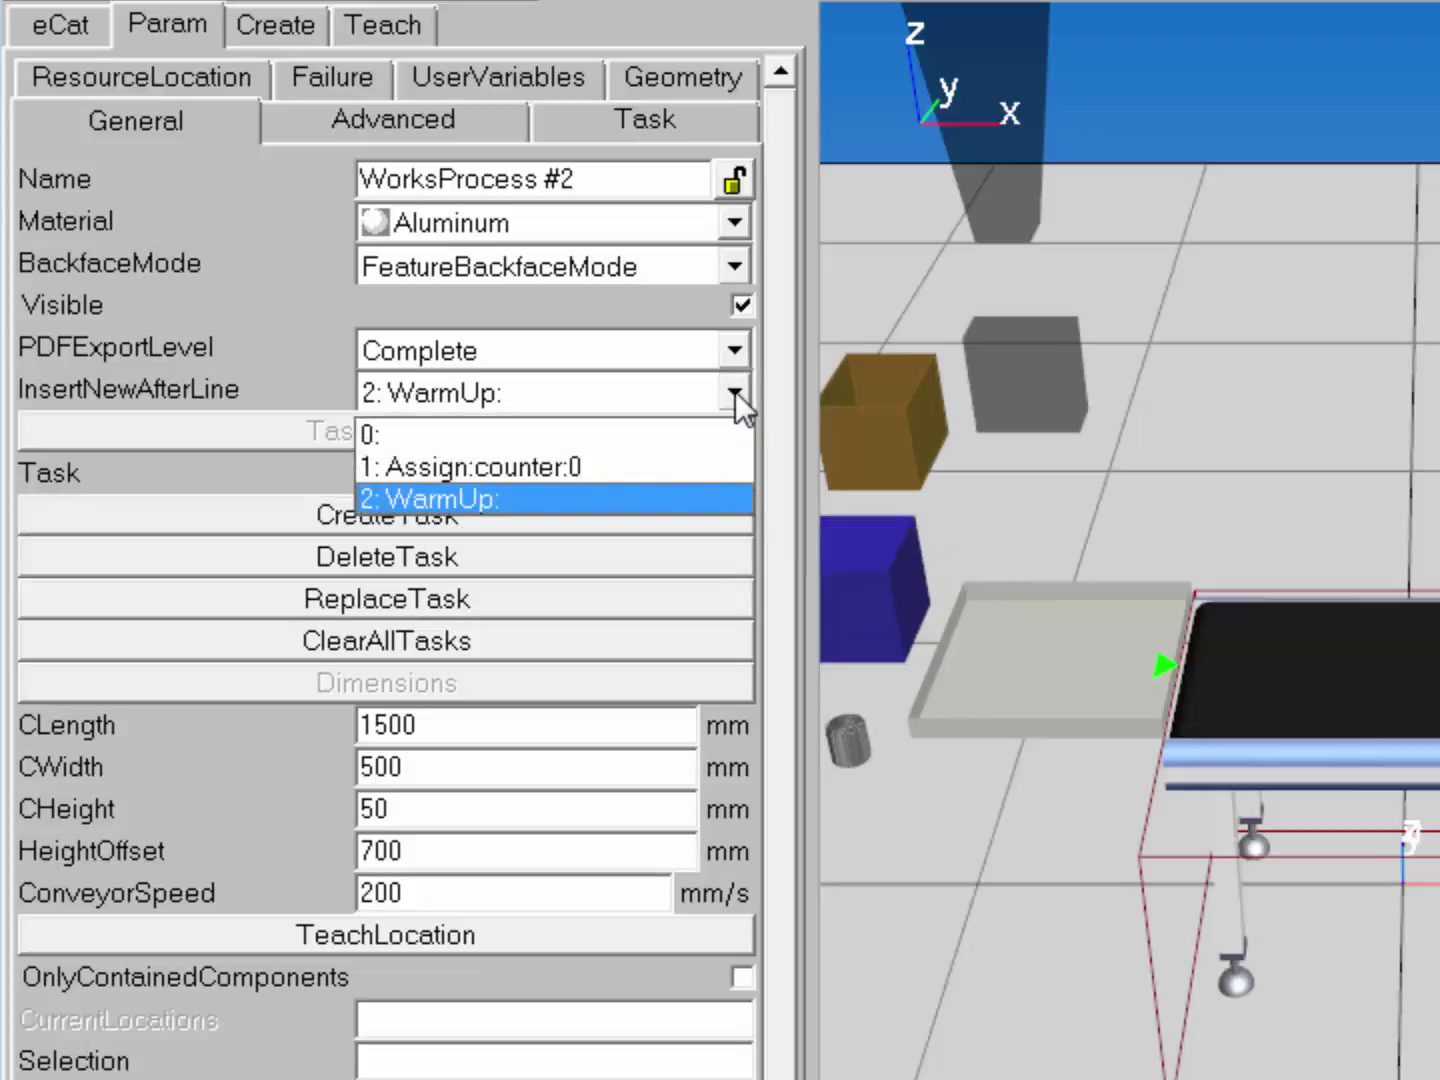
left_click(715, 487)
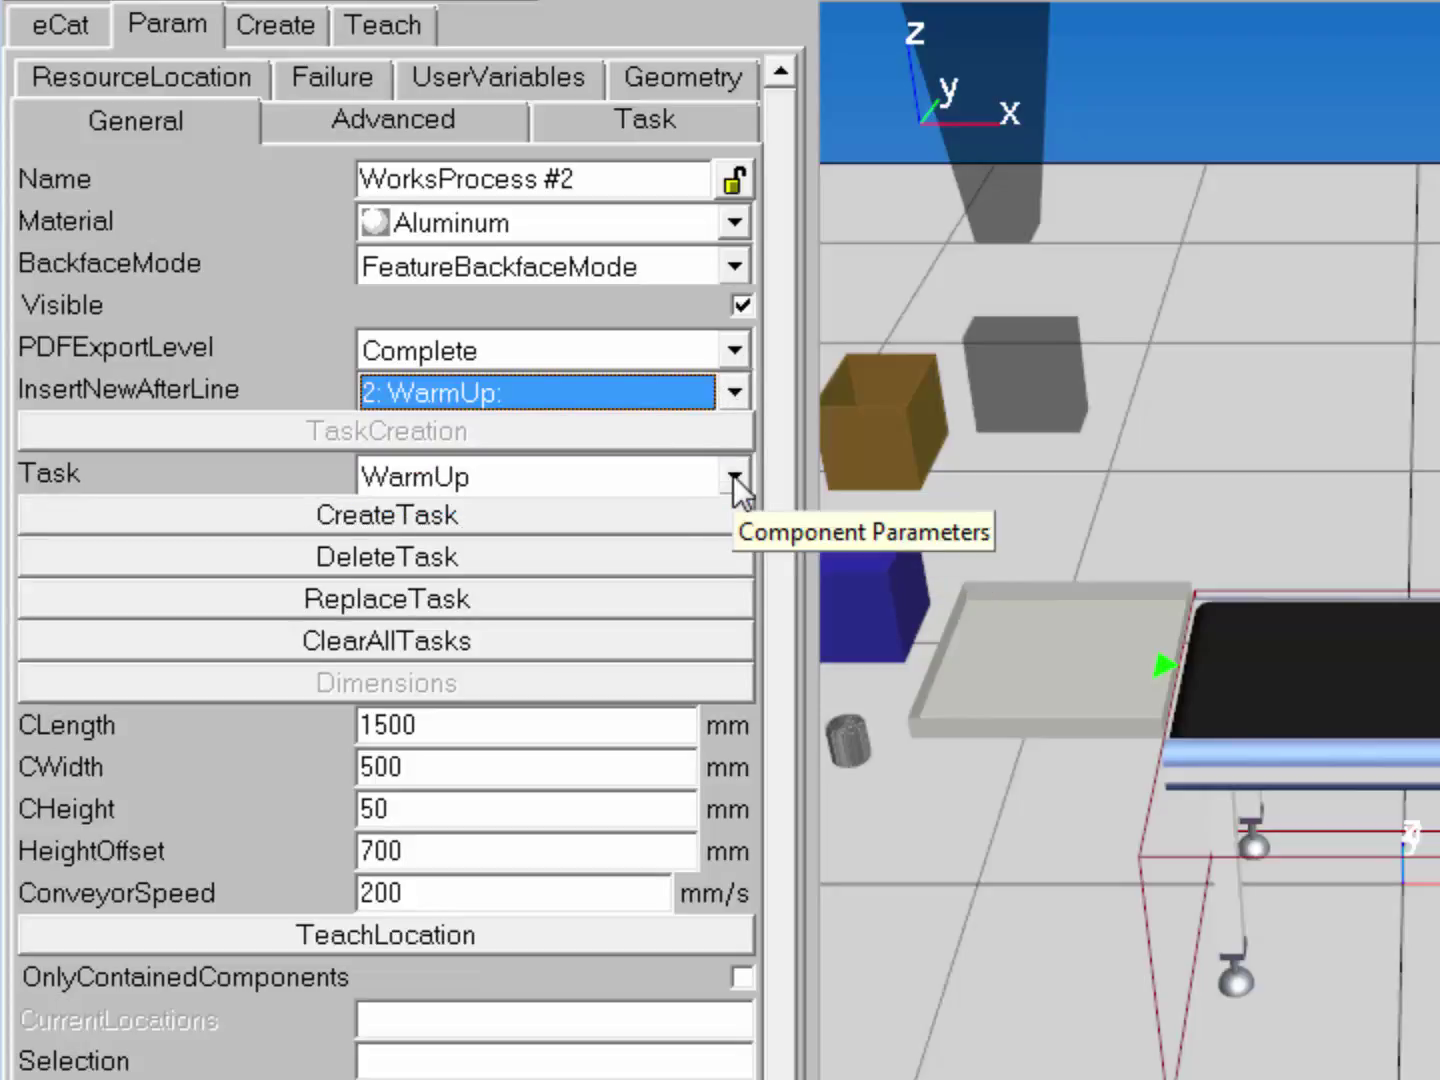
left_click(735, 474)
Create an If task with expression counter<5, Then True, Else False.
left_click_drag(735, 703, 725, 612)
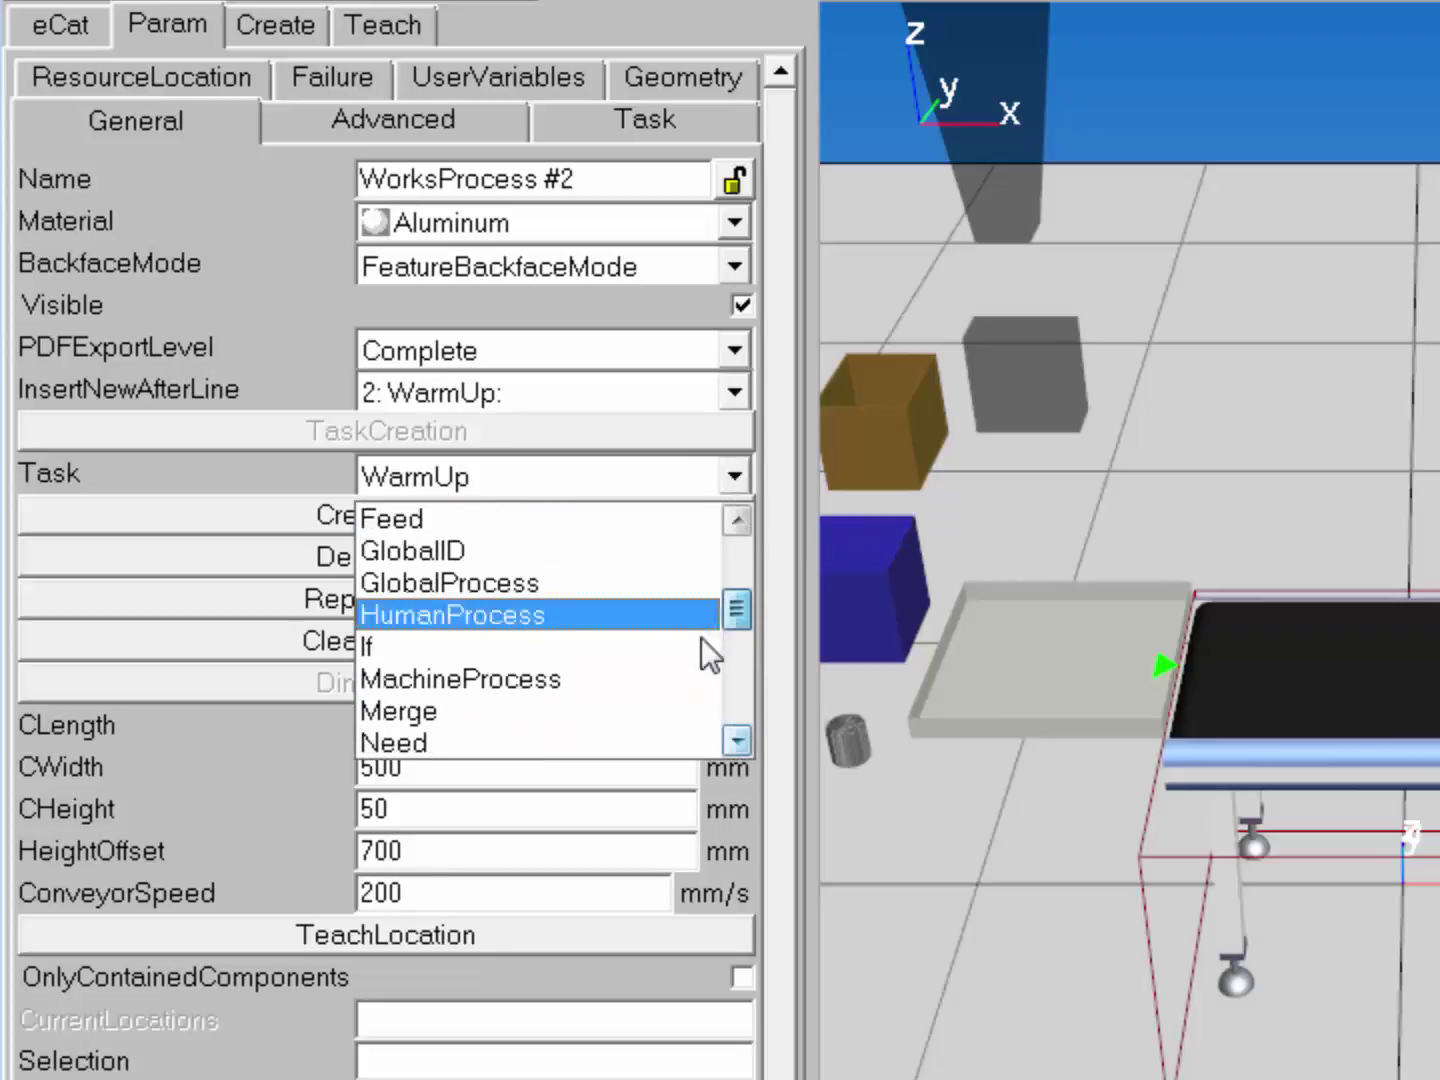
left_click(704, 643)
double_click(354, 514)
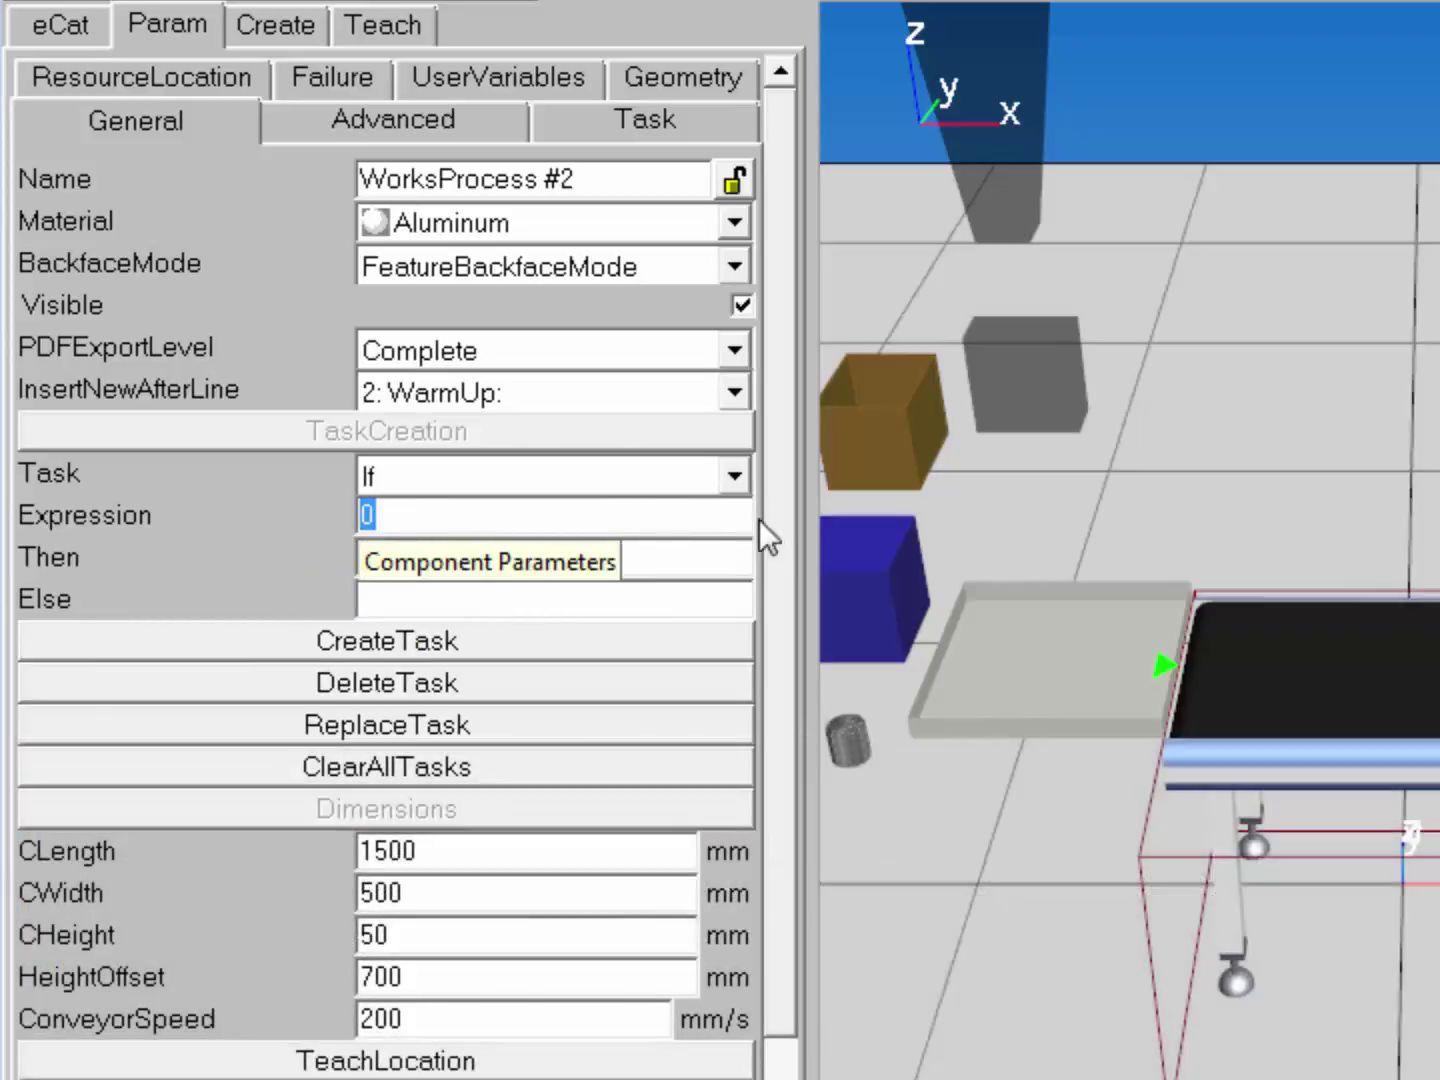
type("counter")
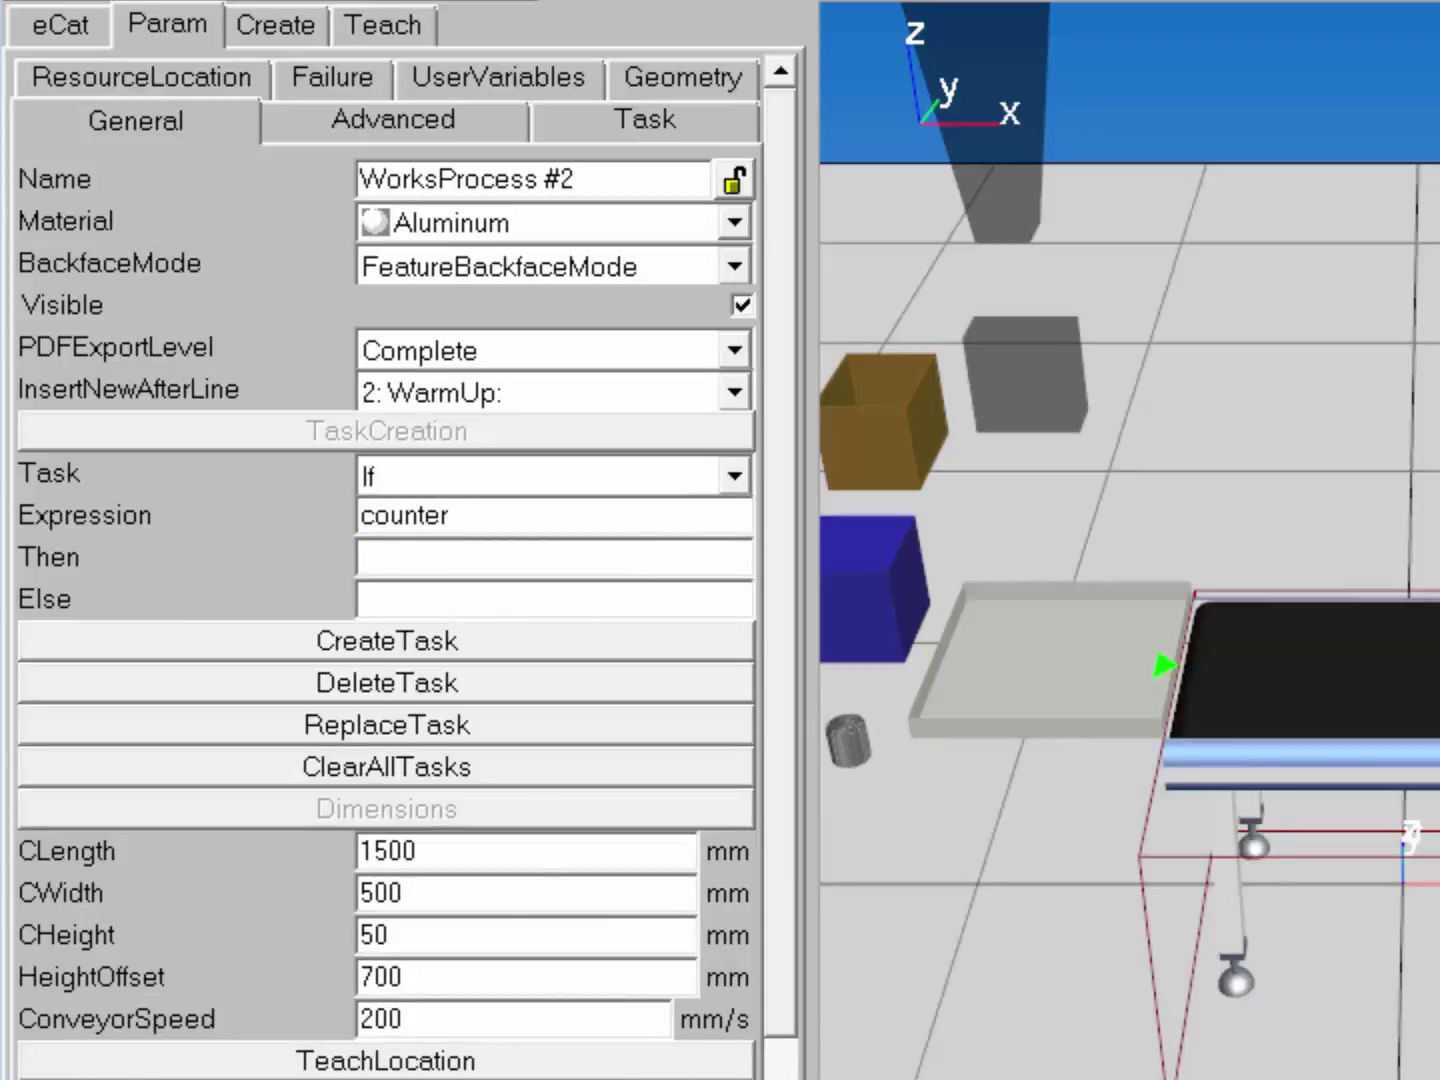
type("<5")
key("Tab")
type("True")
key("Tab")
type("False")
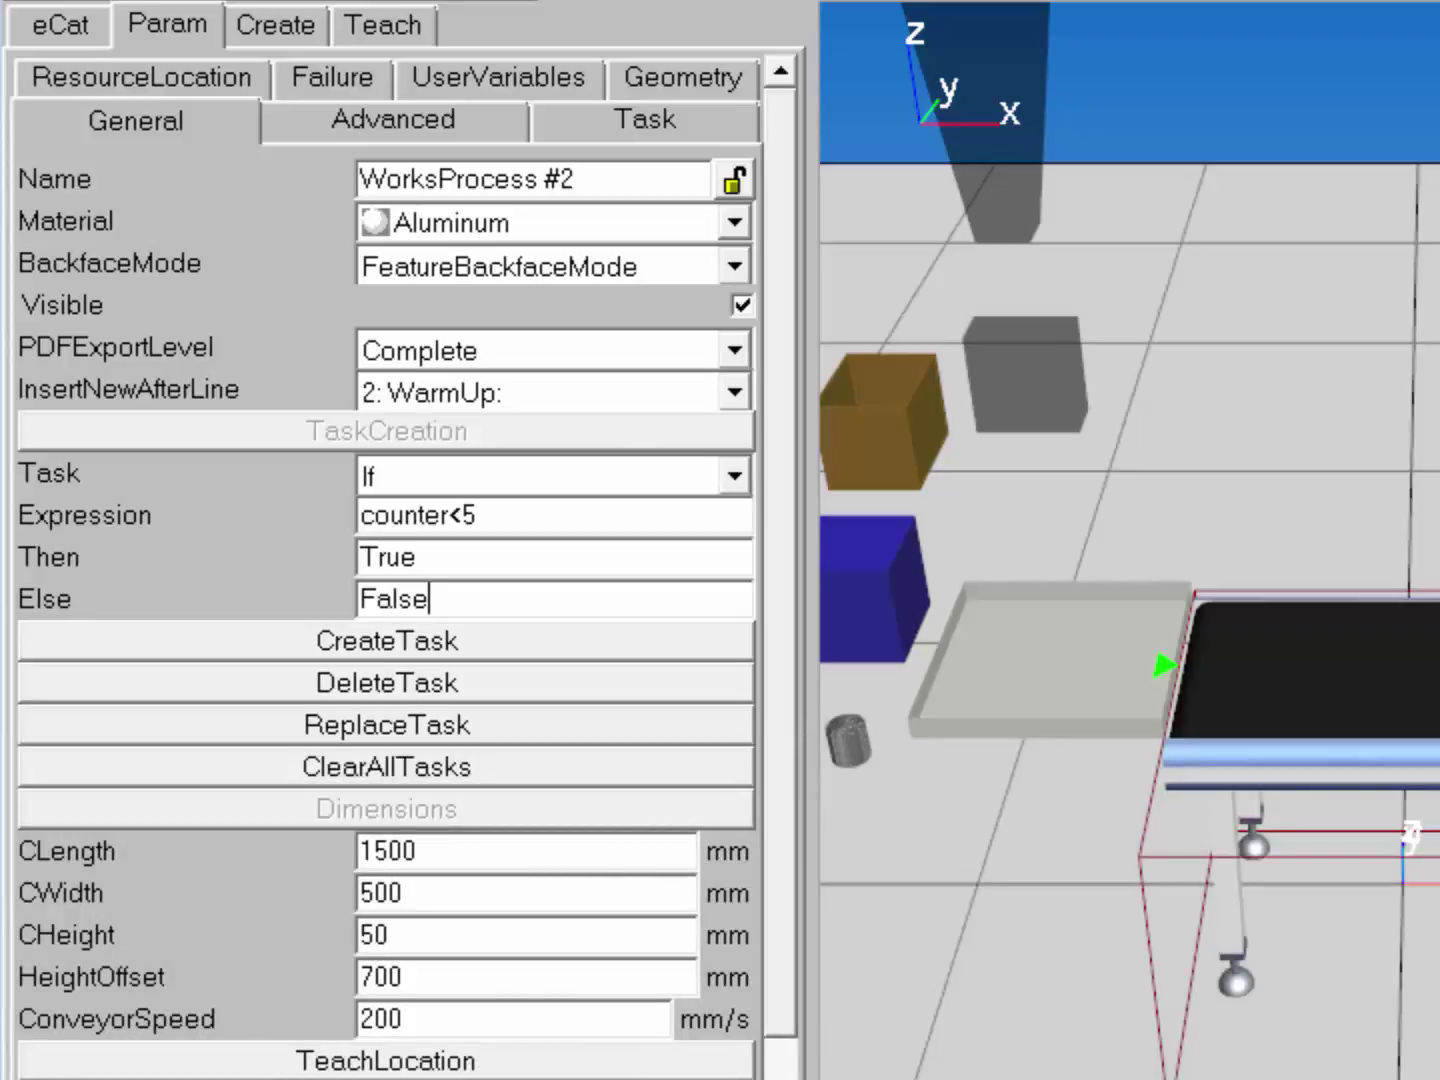
type("//Chicken")
key("BackSpace")
key("BackSpace")
key("BackSpace")
key("BackSpace")
key("BackSpace")
key("BackSpace")
key("BackSpace")
key("BackSpace")
key("BackSpace")
left_click(614, 643)
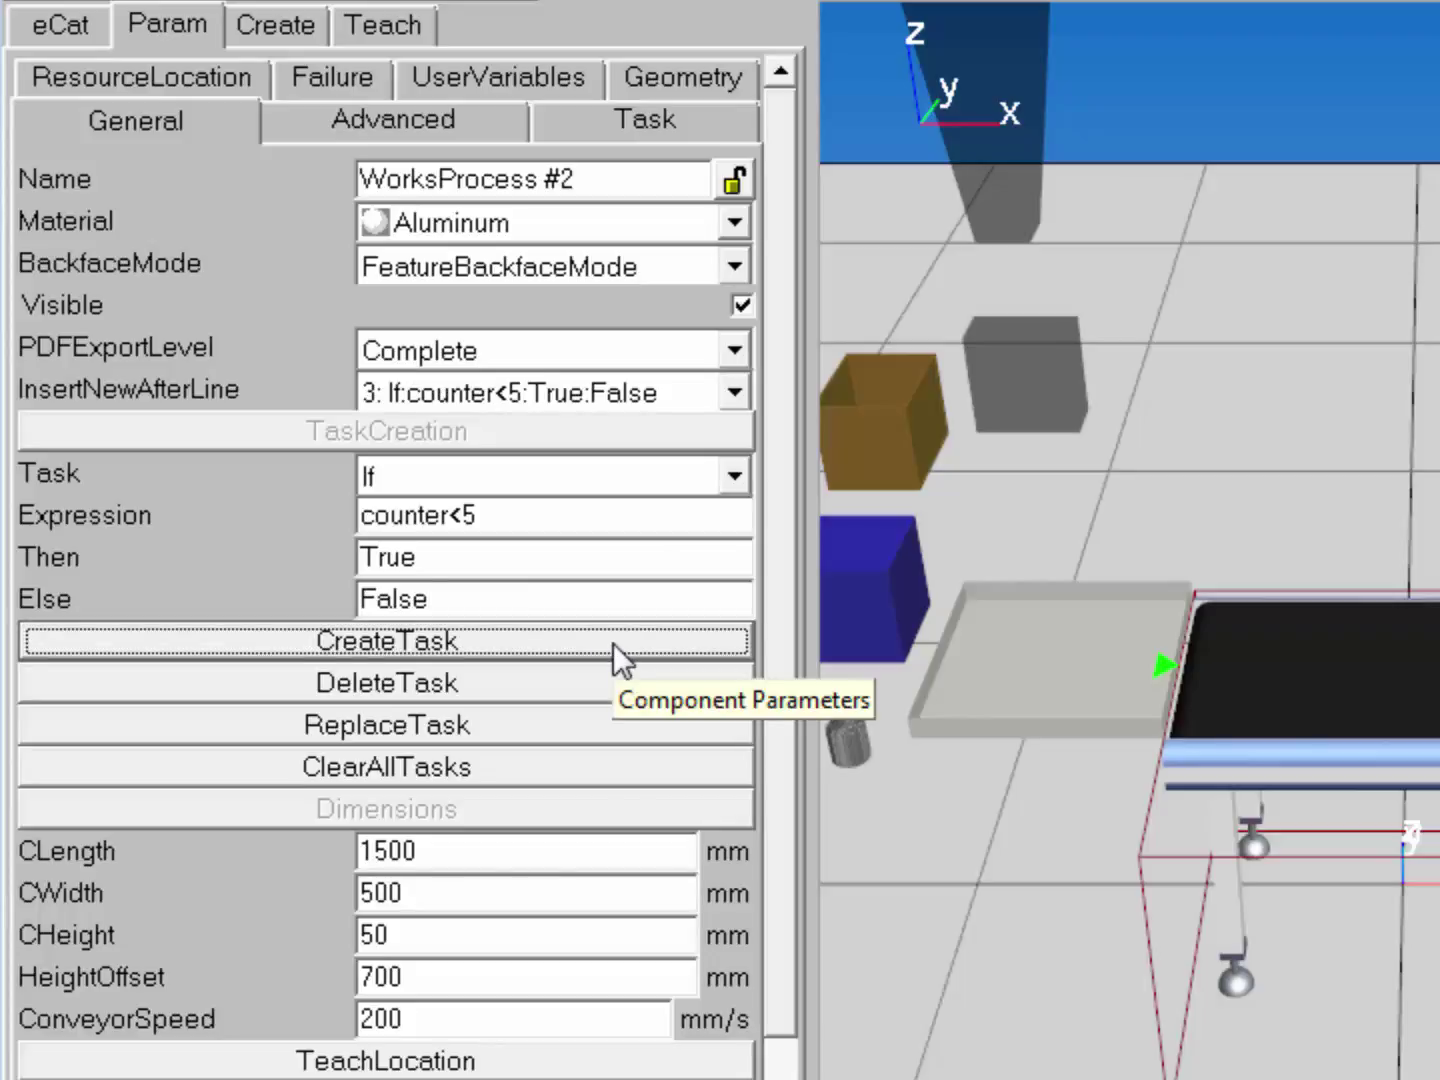
Under the <True> line, add Assign counter = counter+1 and keep inserting after it.
left_click(735, 391)
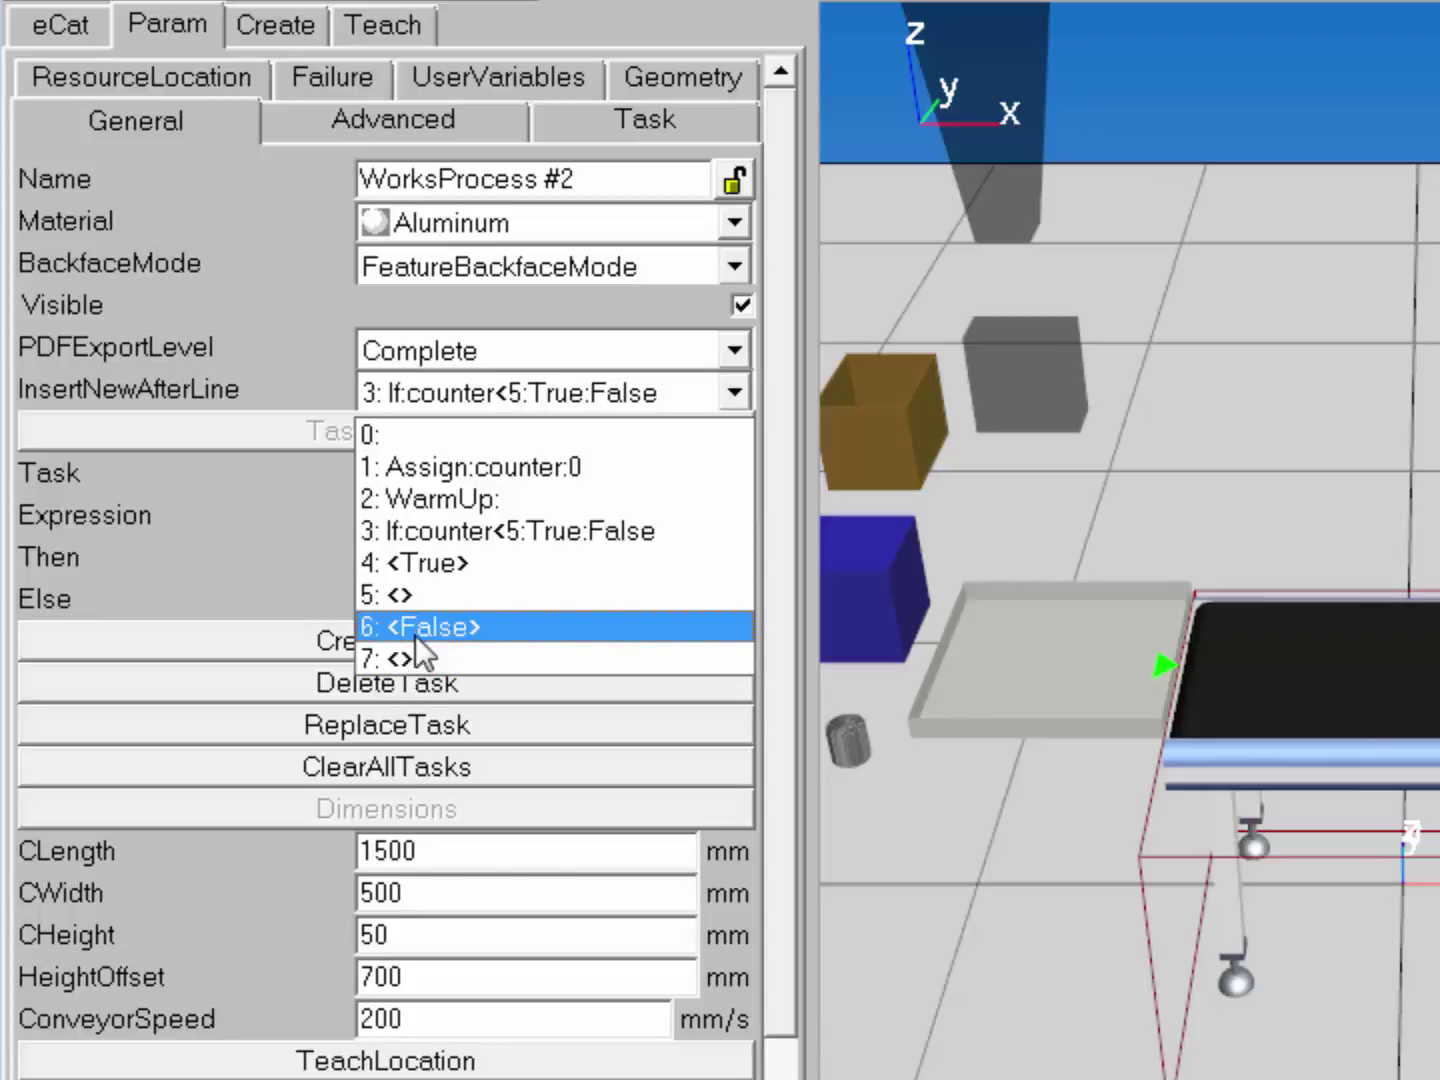
left_click(470, 566)
left_click(735, 476)
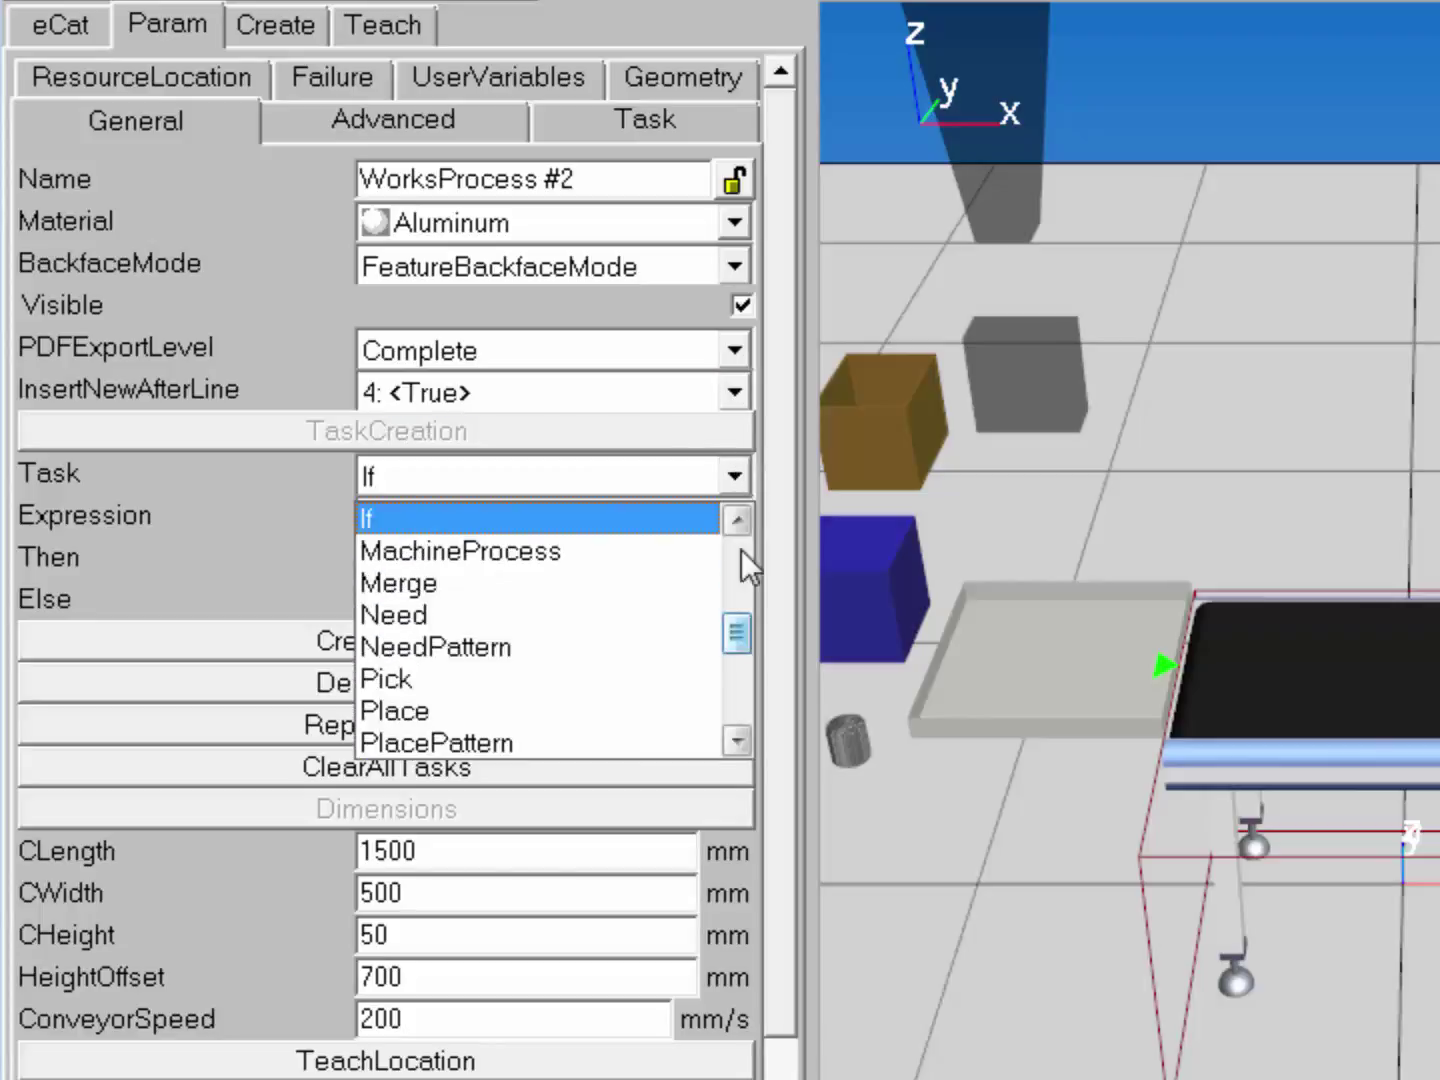
left_click_drag(728, 643, 744, 571)
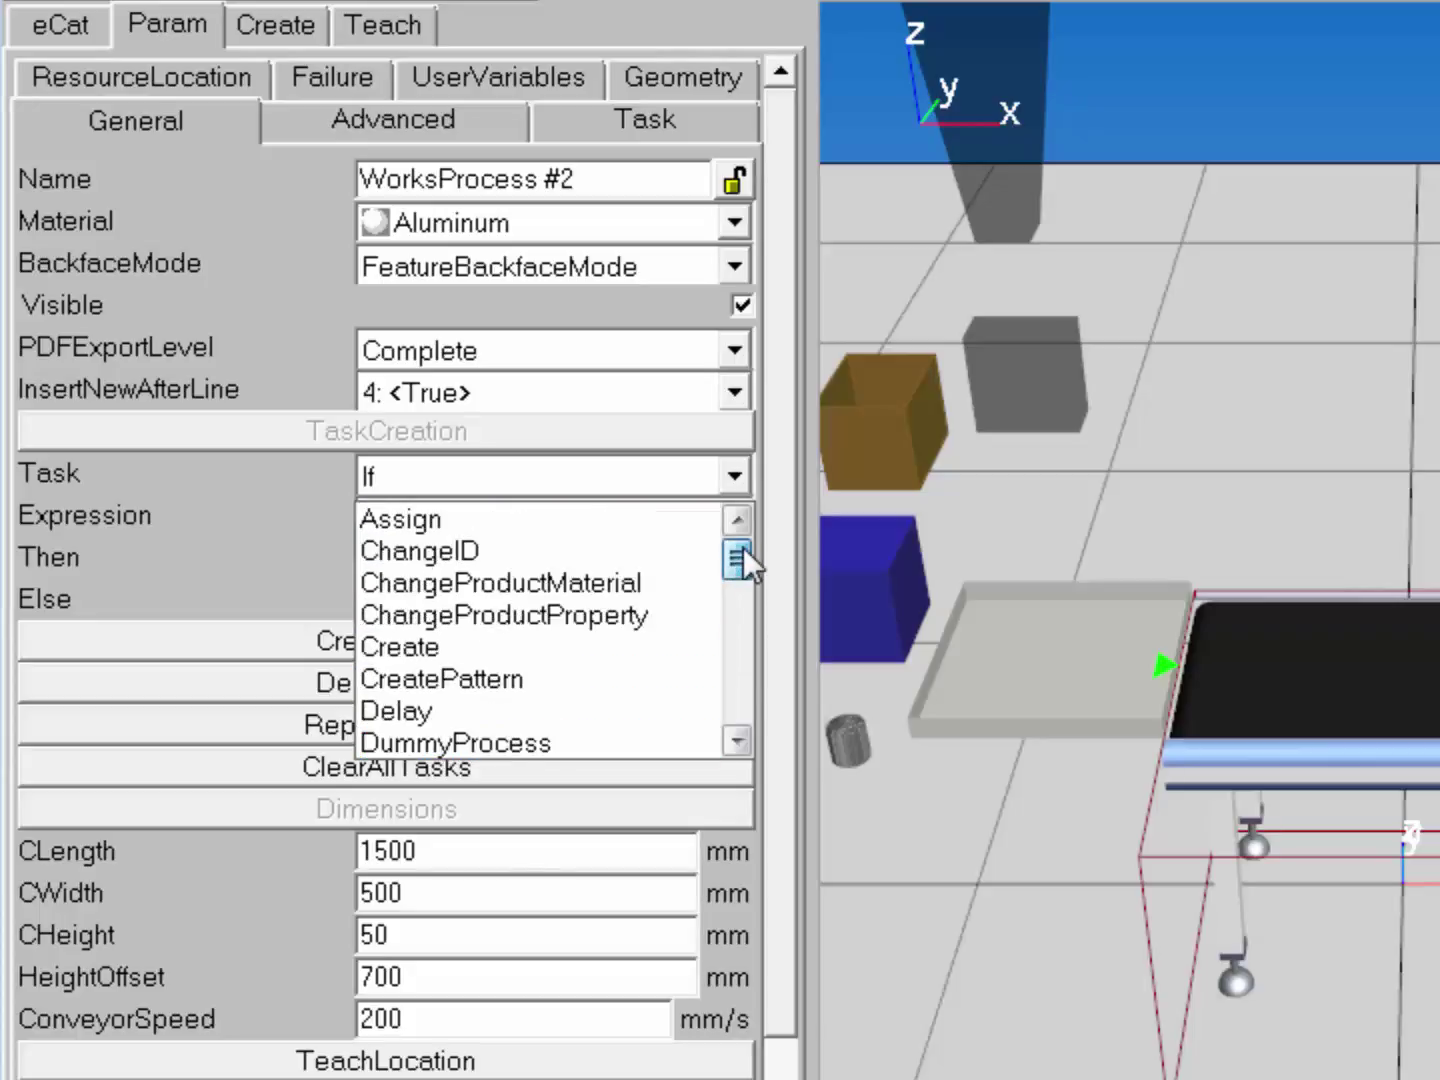
left_click(631, 515)
left_click(589, 517)
left_click_drag(554, 556, 365, 556)
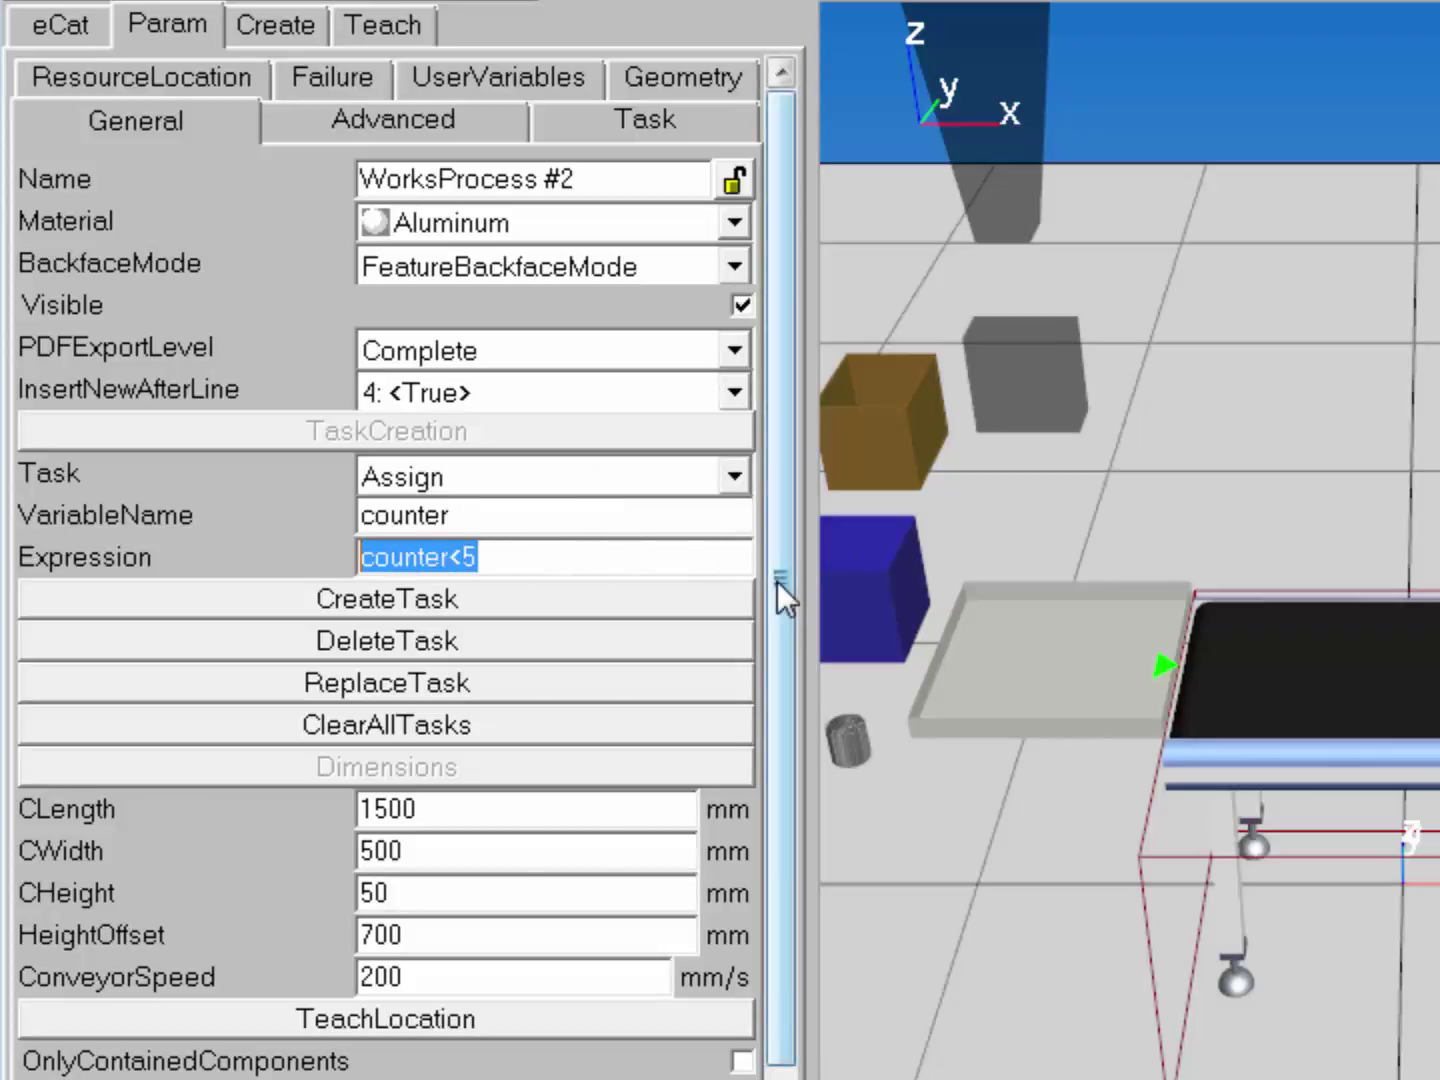
type("counter")
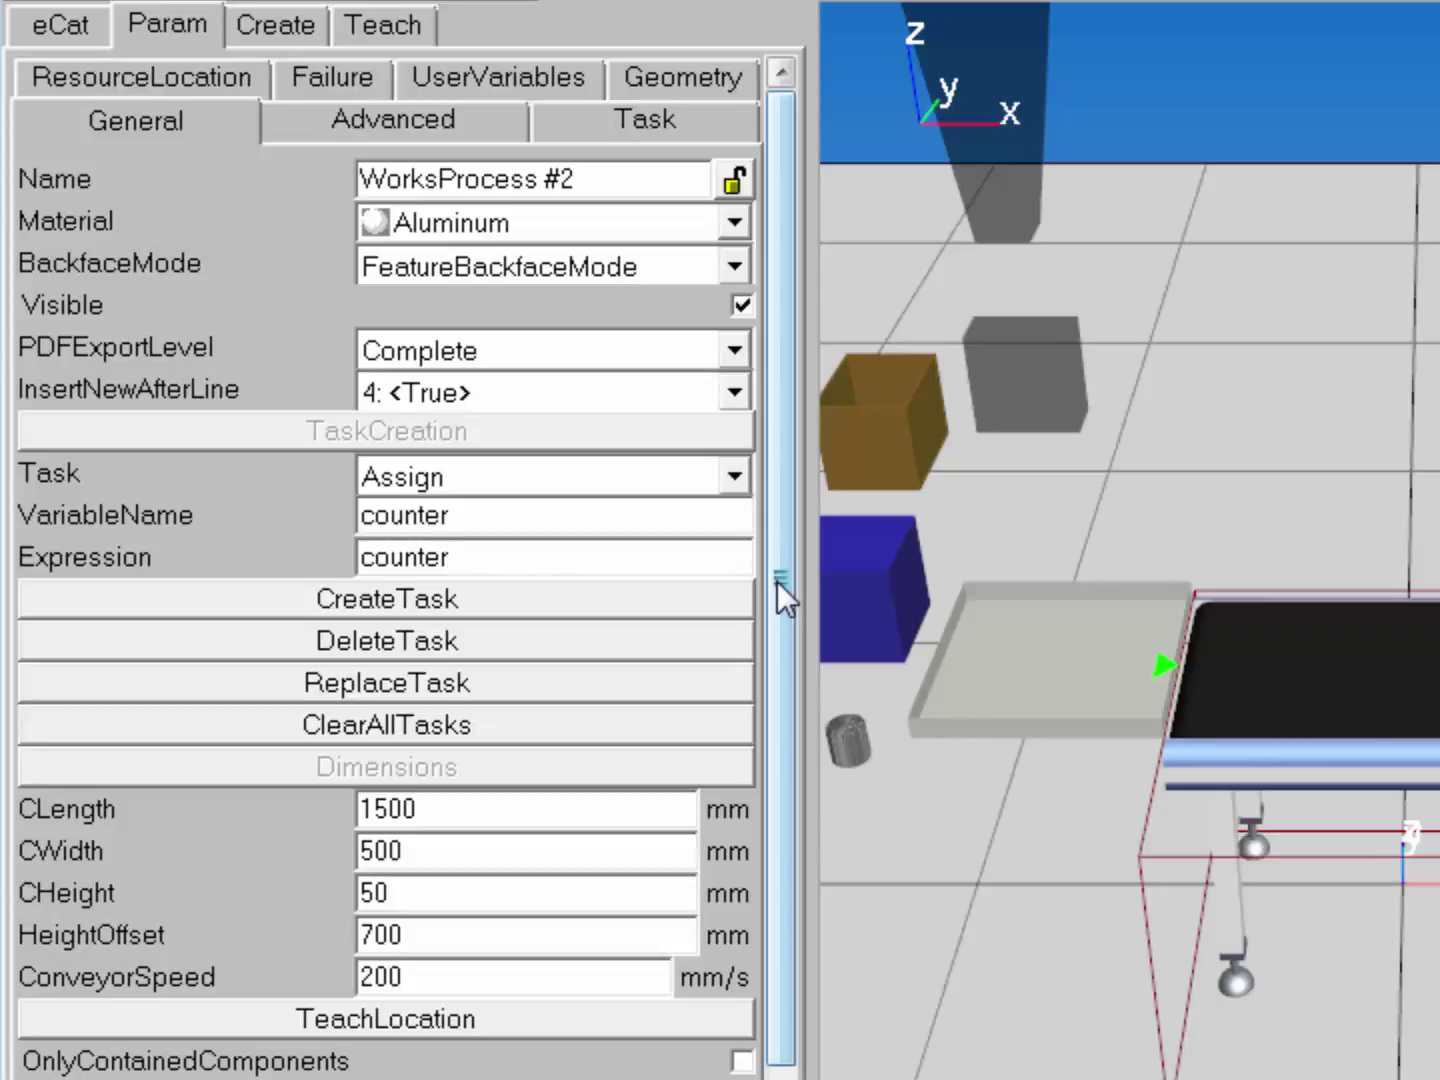
type("+1")
left_click(665, 595)
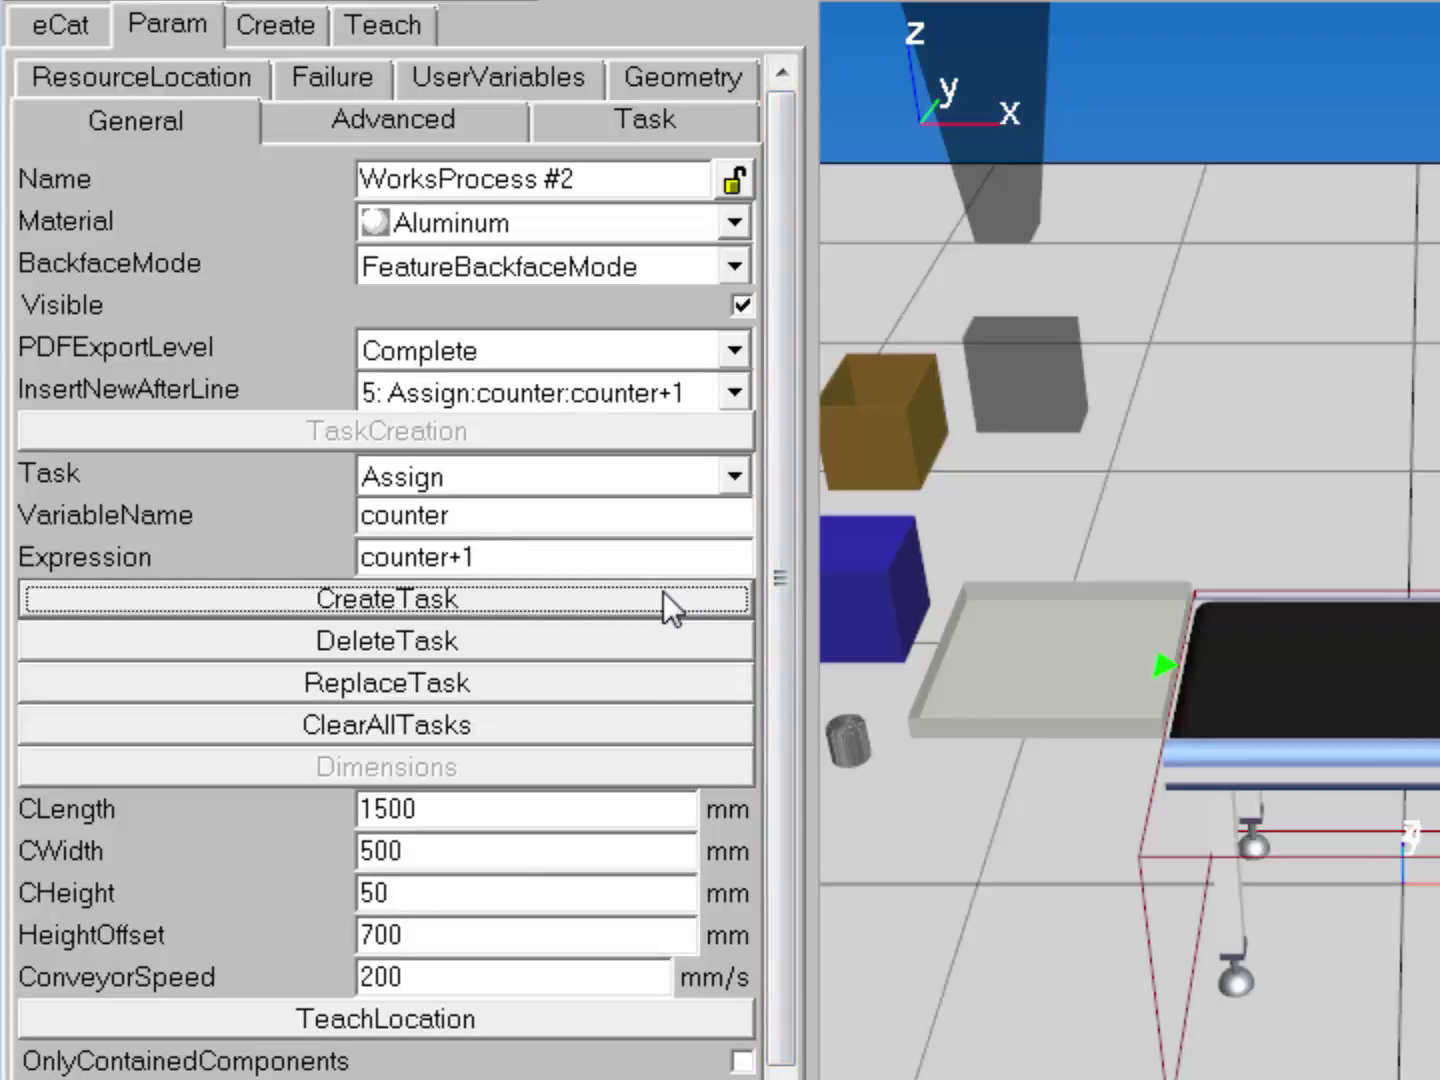
left_click(735, 392)
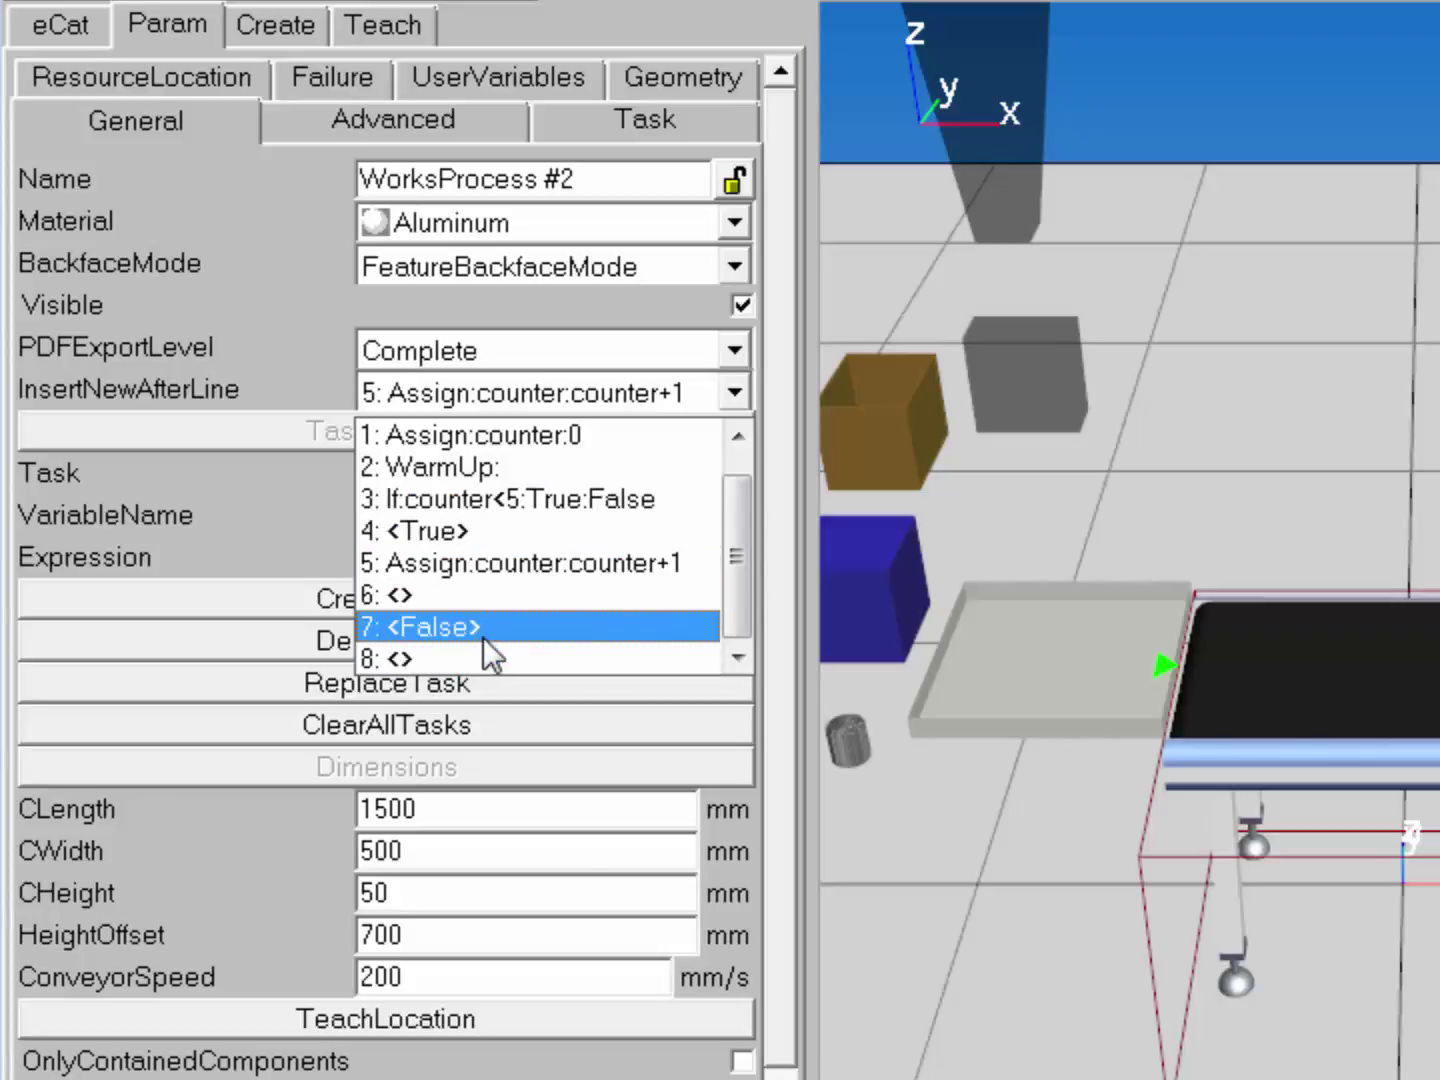
left_click(540, 563)
left_click(734, 480)
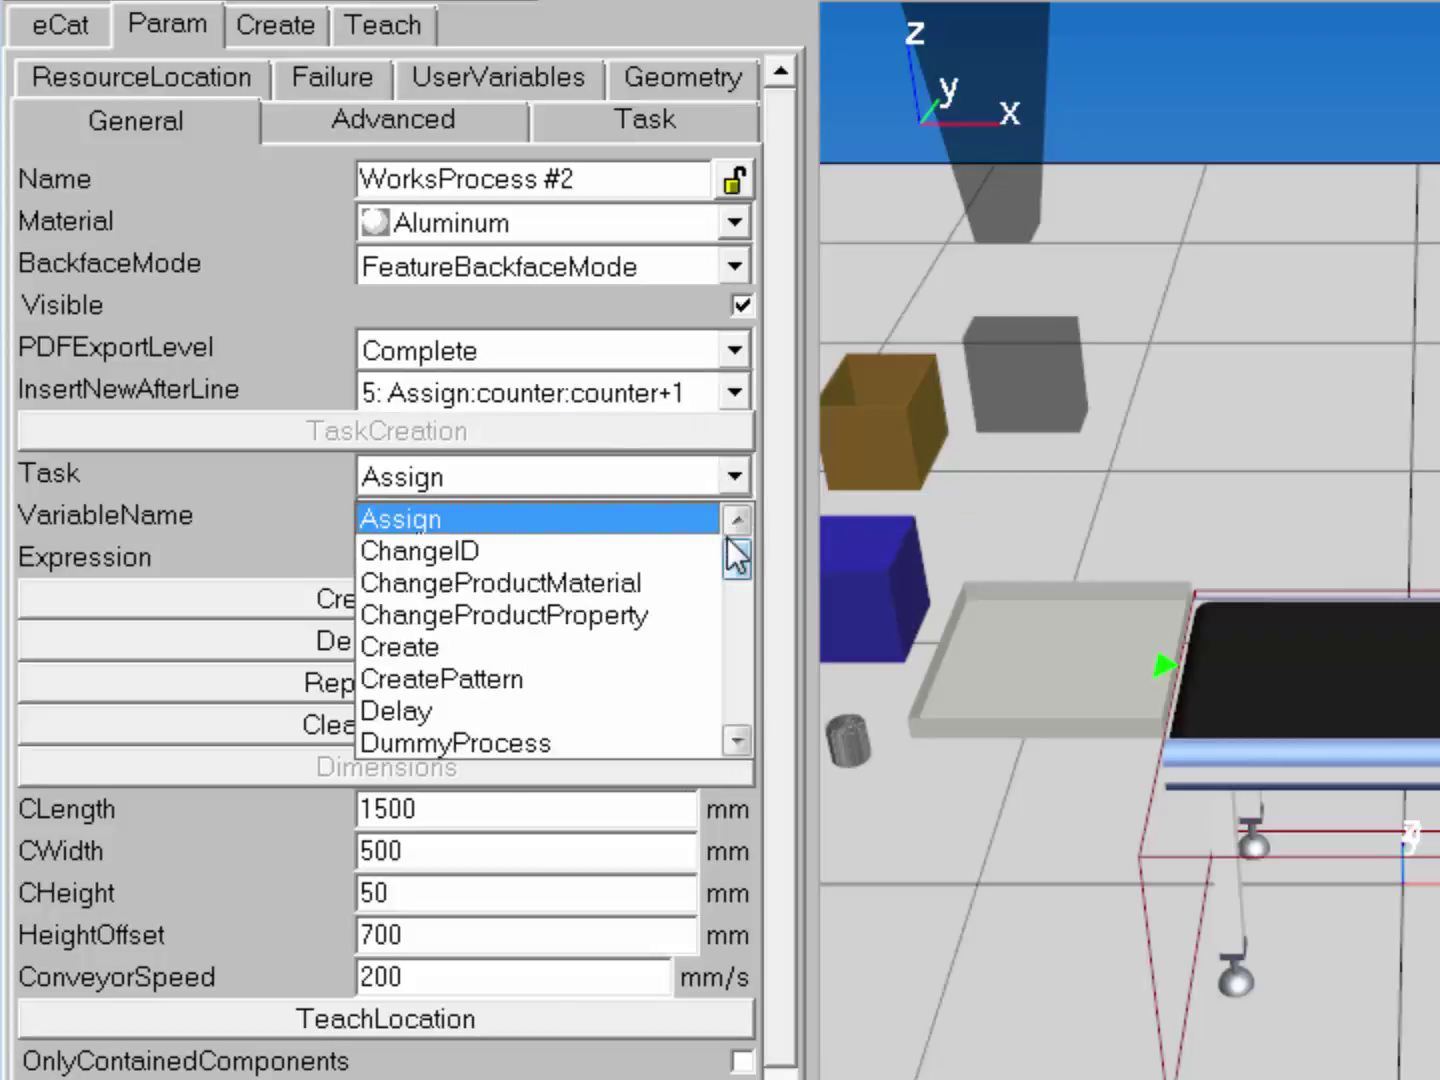
Add a ChangeProductMaterial task turning product 111 red after the counter increment.
left_click(679, 583)
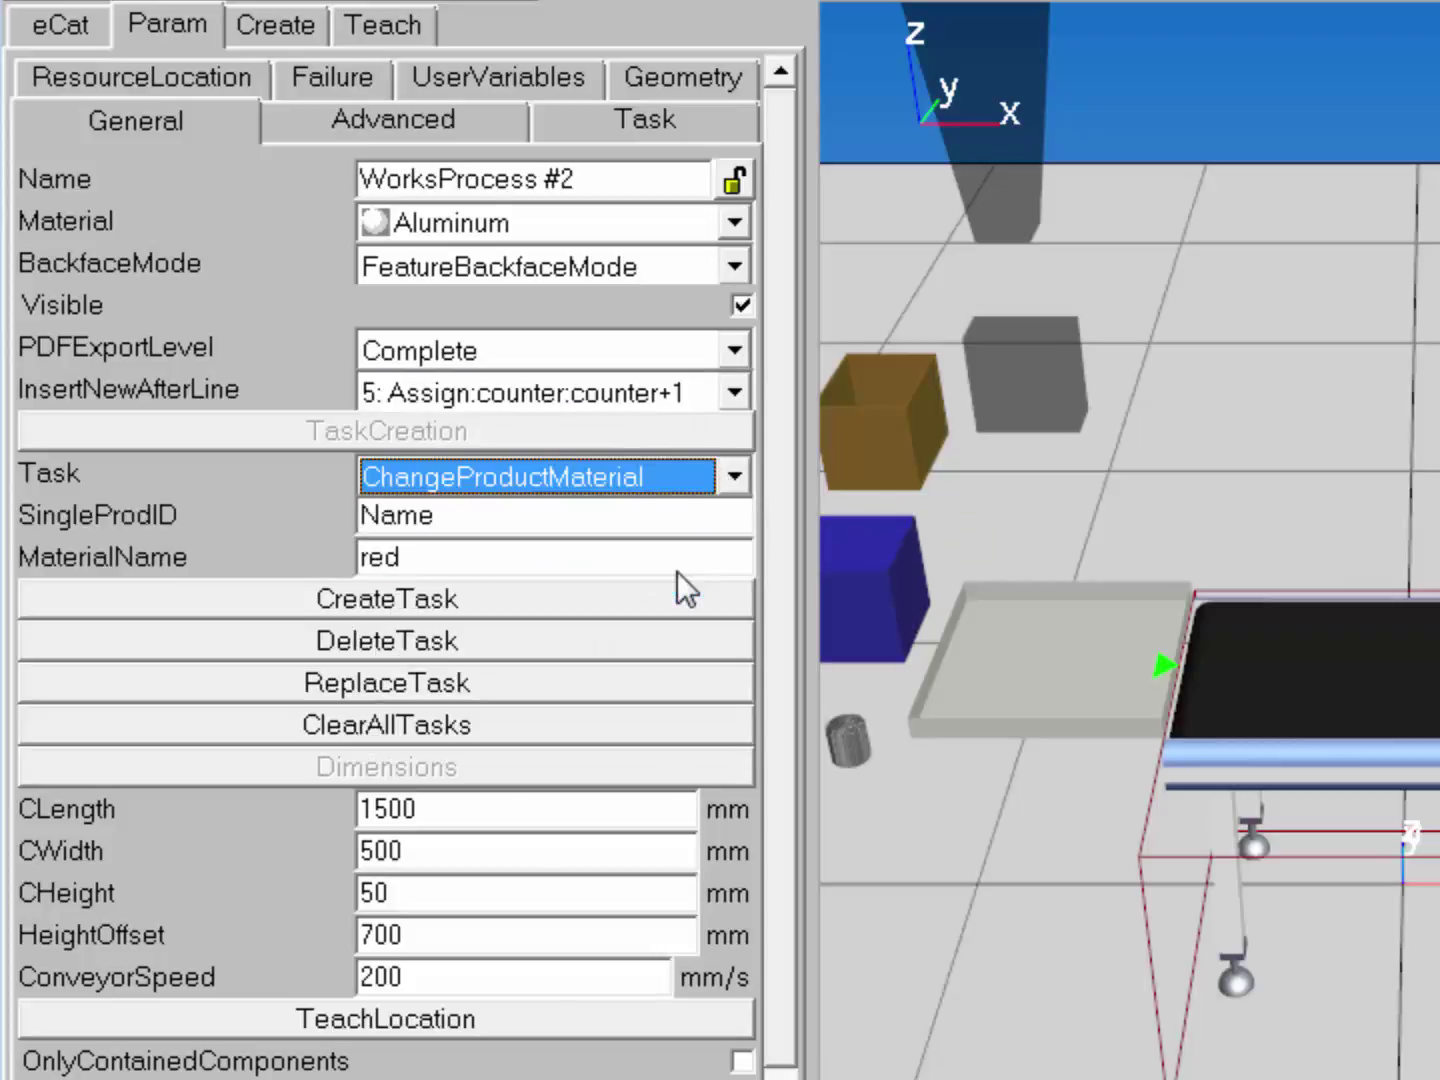
left_click_drag(492, 514, 325, 513)
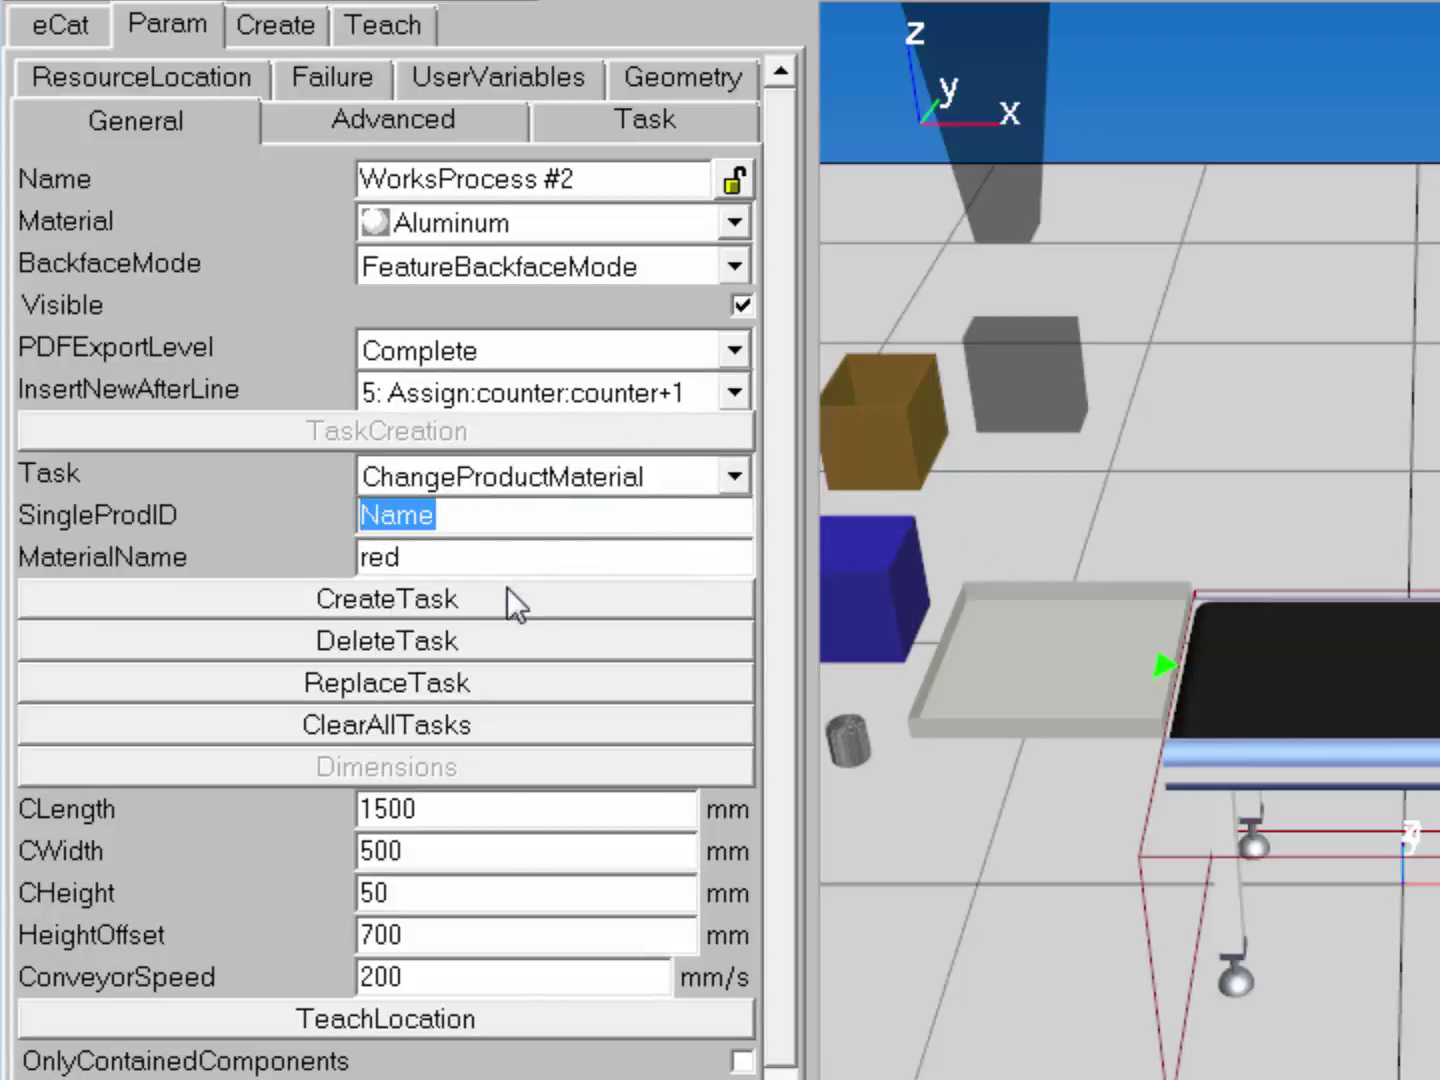
type("111")
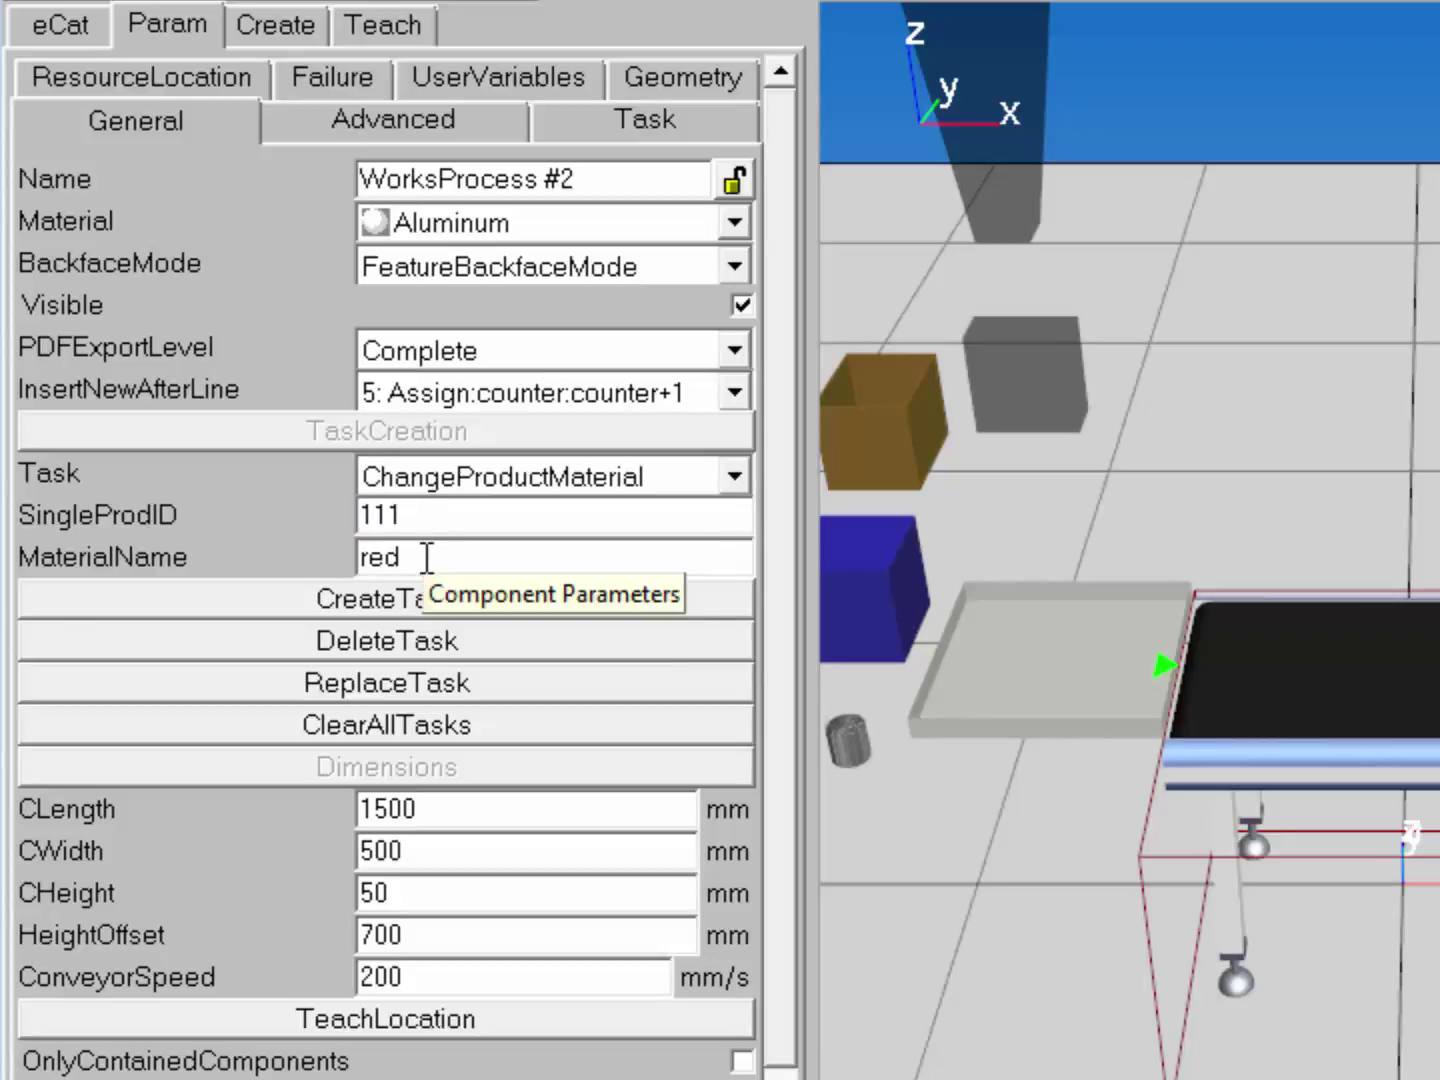
left_click(480, 597)
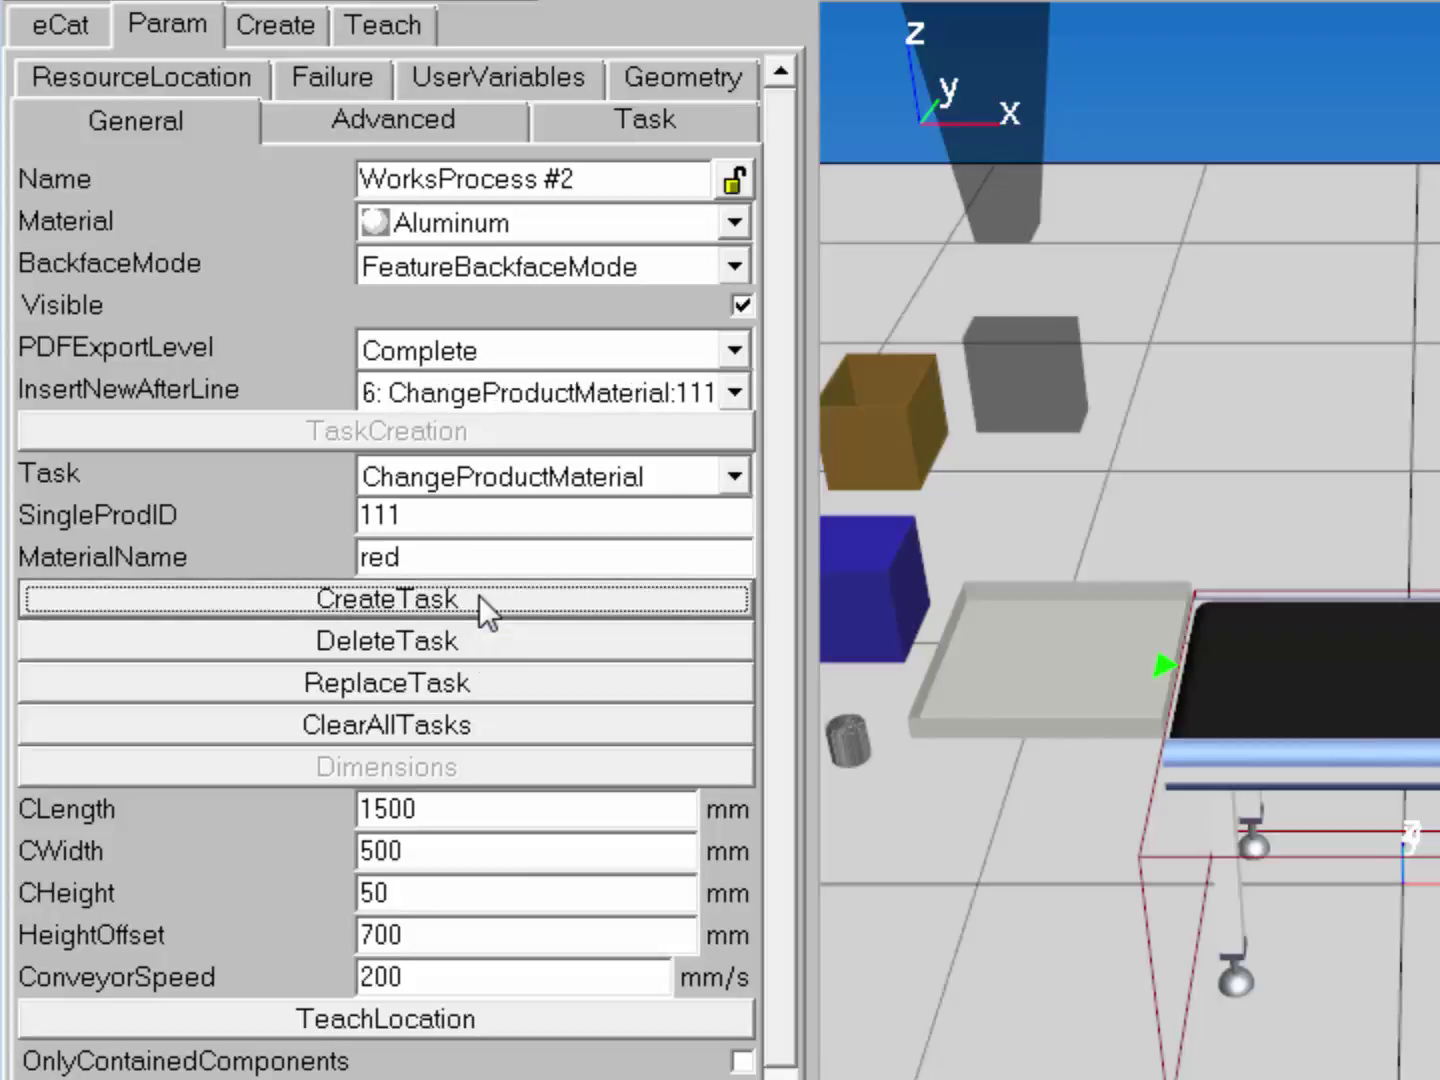
left_click(735, 393)
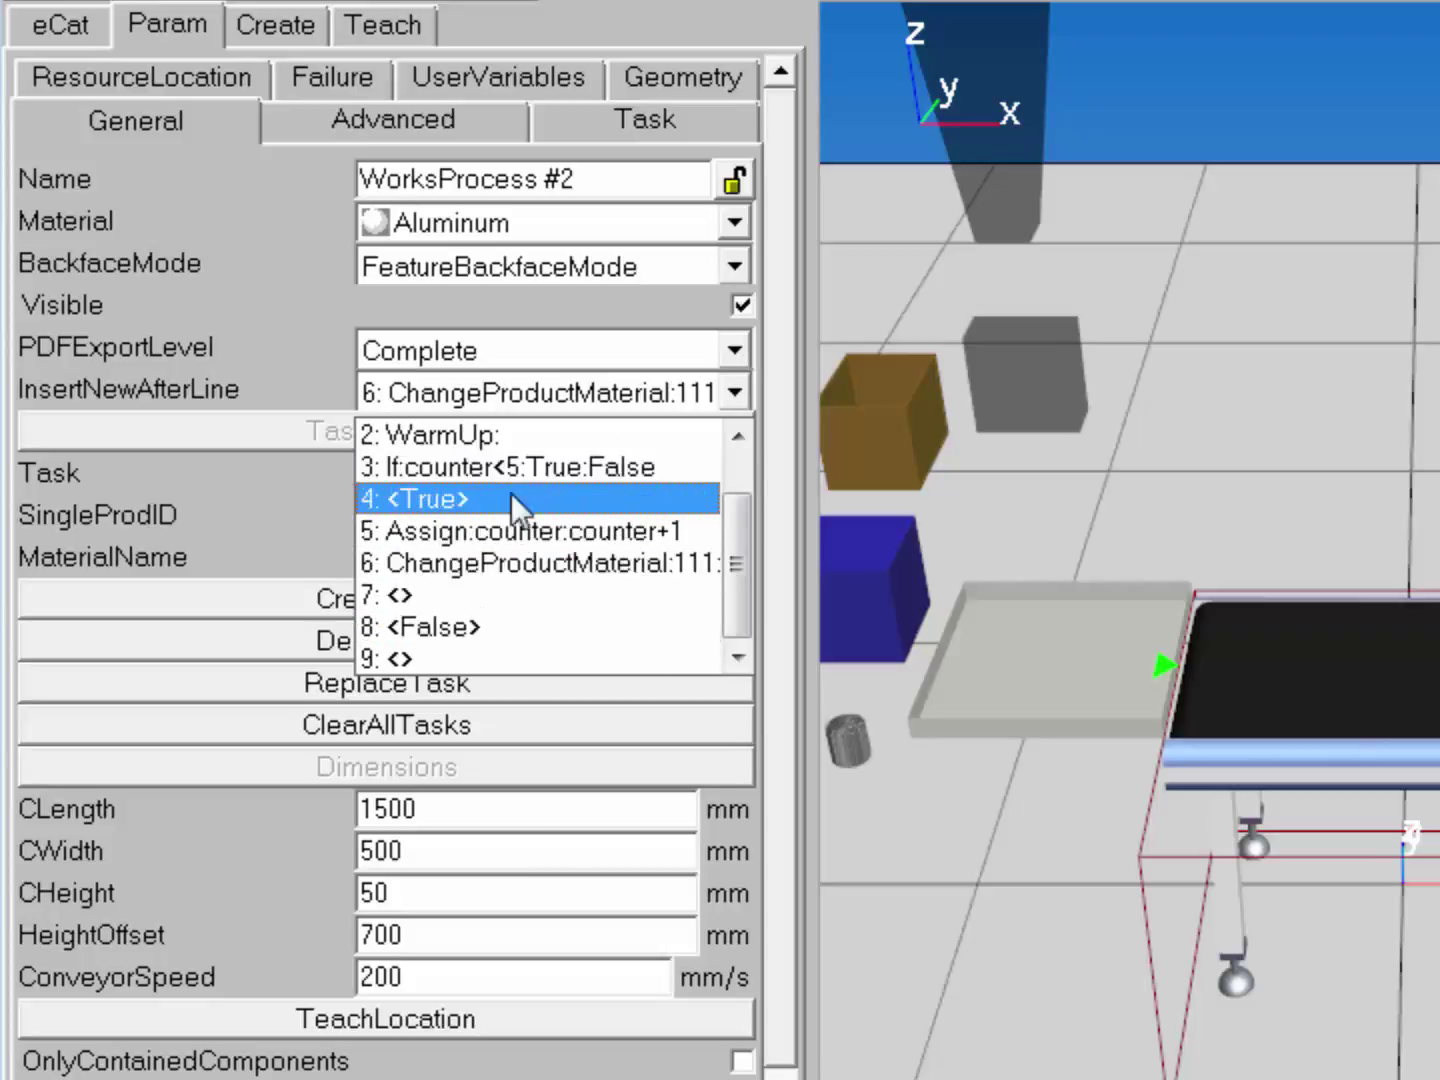
Under the <False> line, add an Assign task resetting counter to 0.
left_click(505, 627)
left_click(741, 477)
left_click_drag(734, 559, 731, 529)
left_click(659, 510)
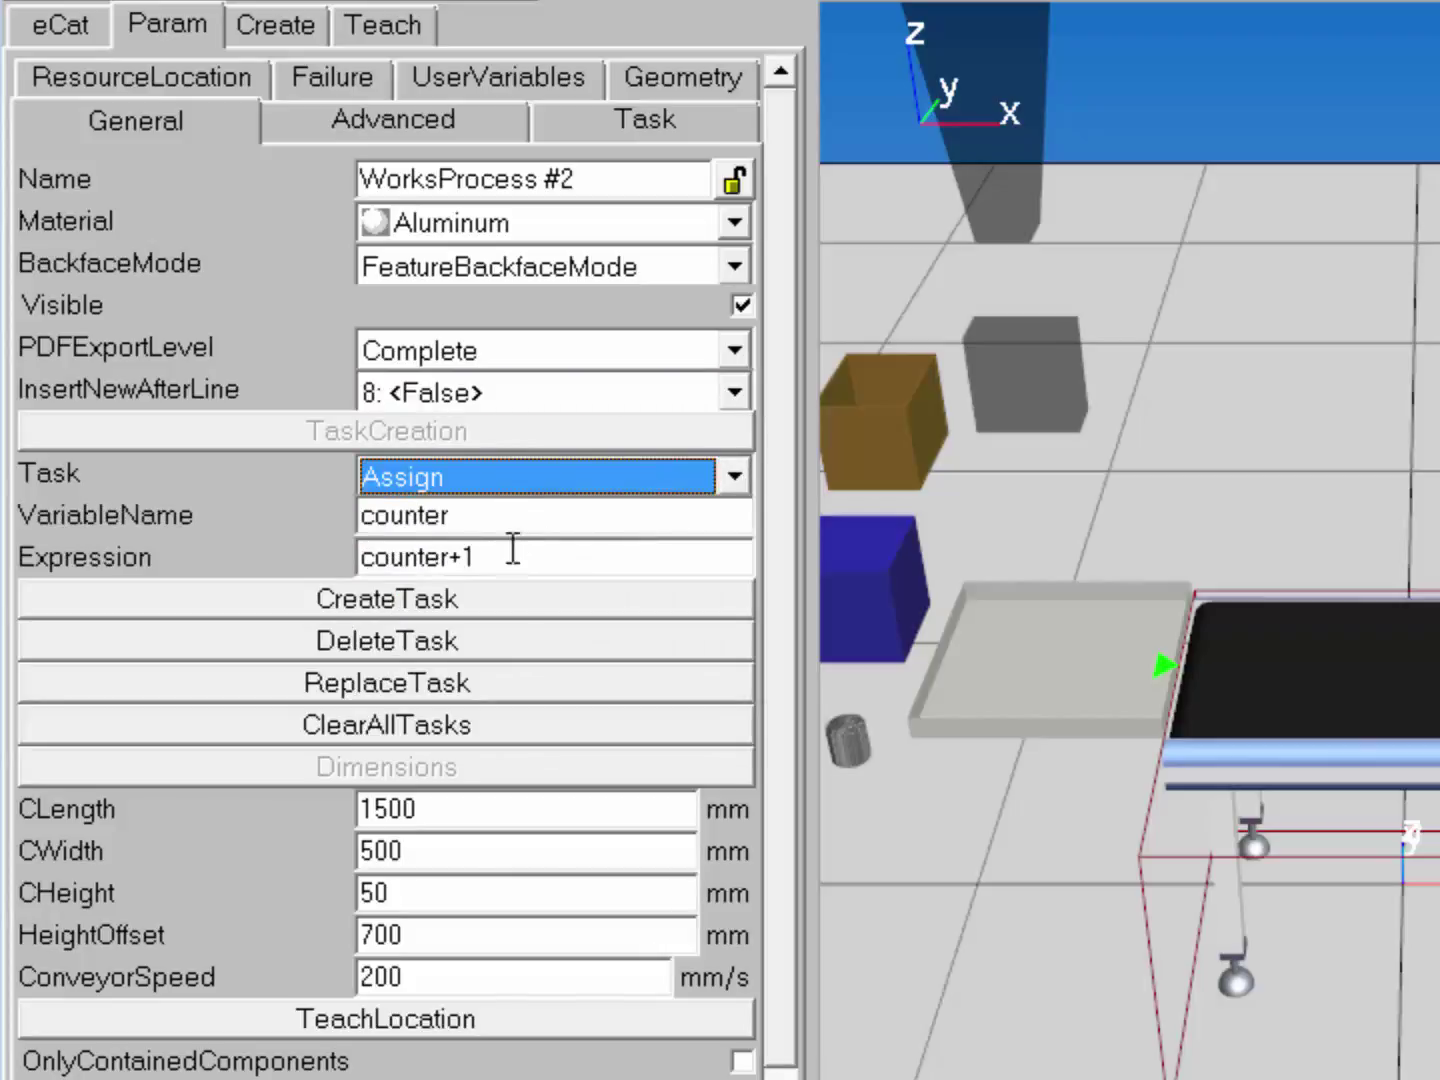
left_click_drag(505, 560, 446, 580)
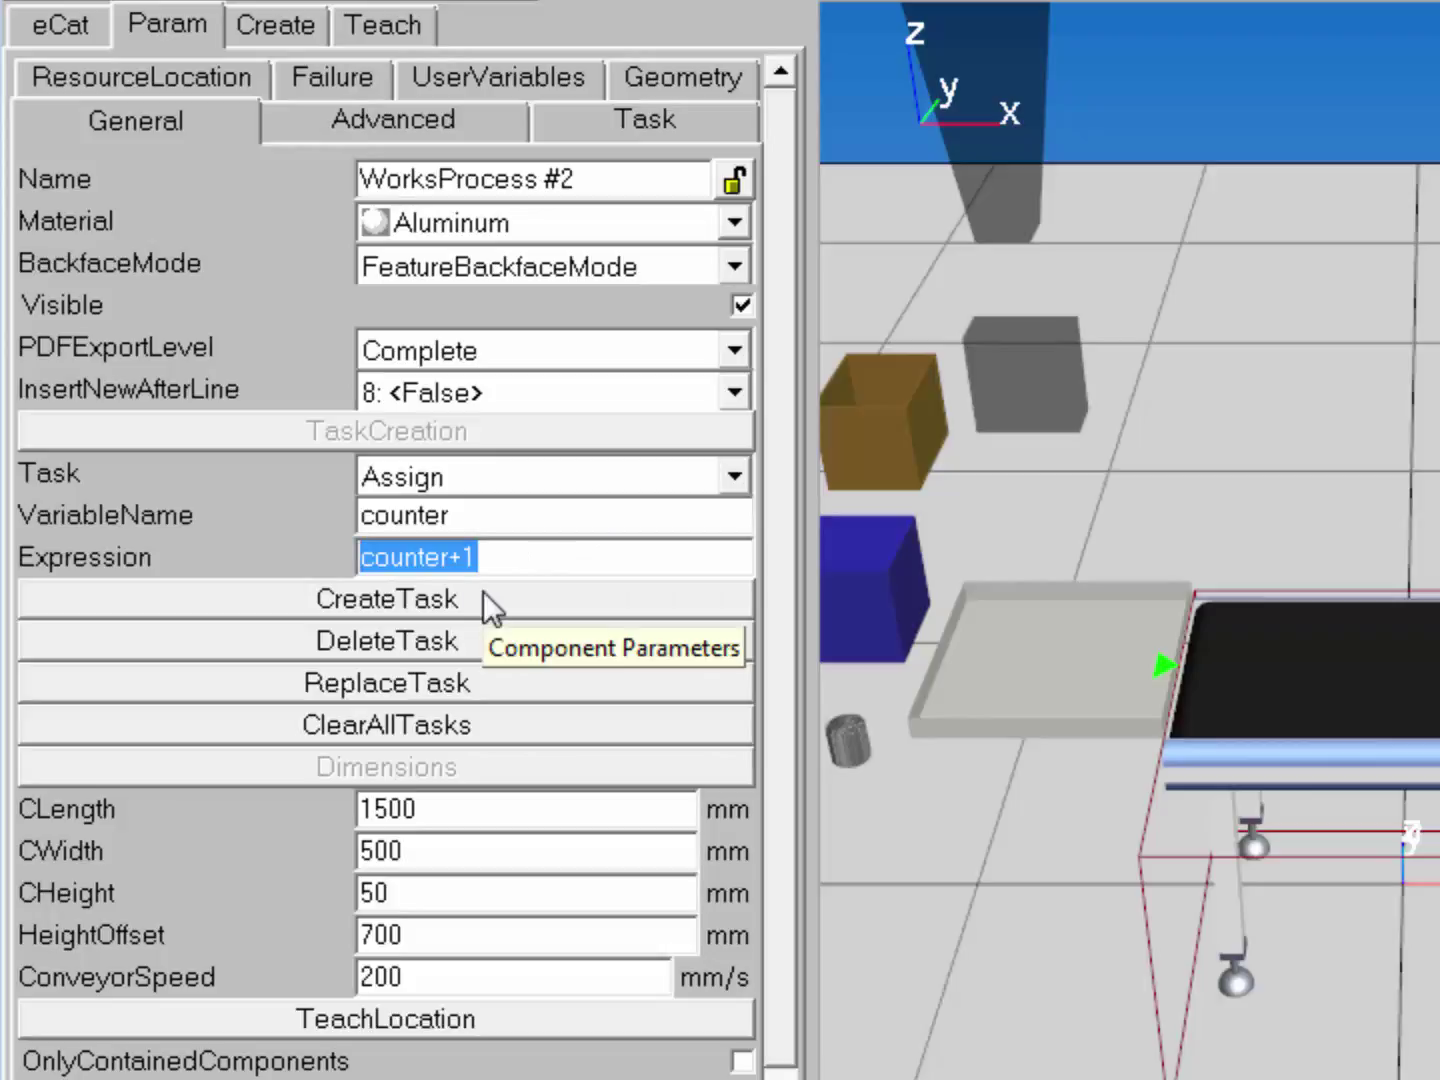
type("0")
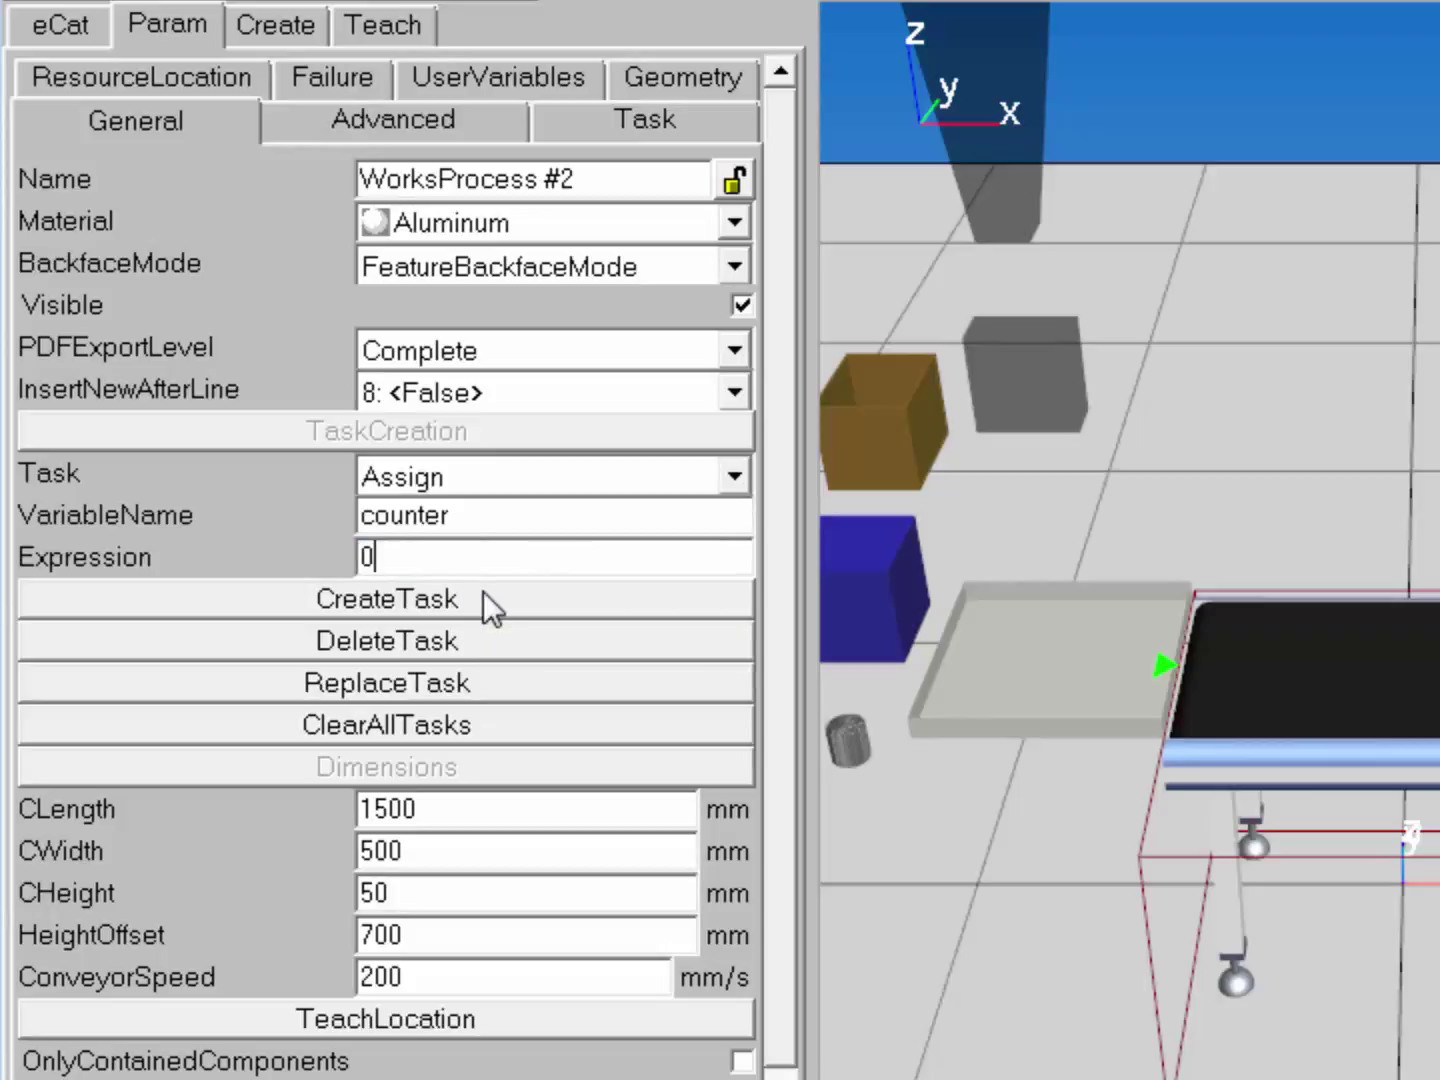
left_click(484, 599)
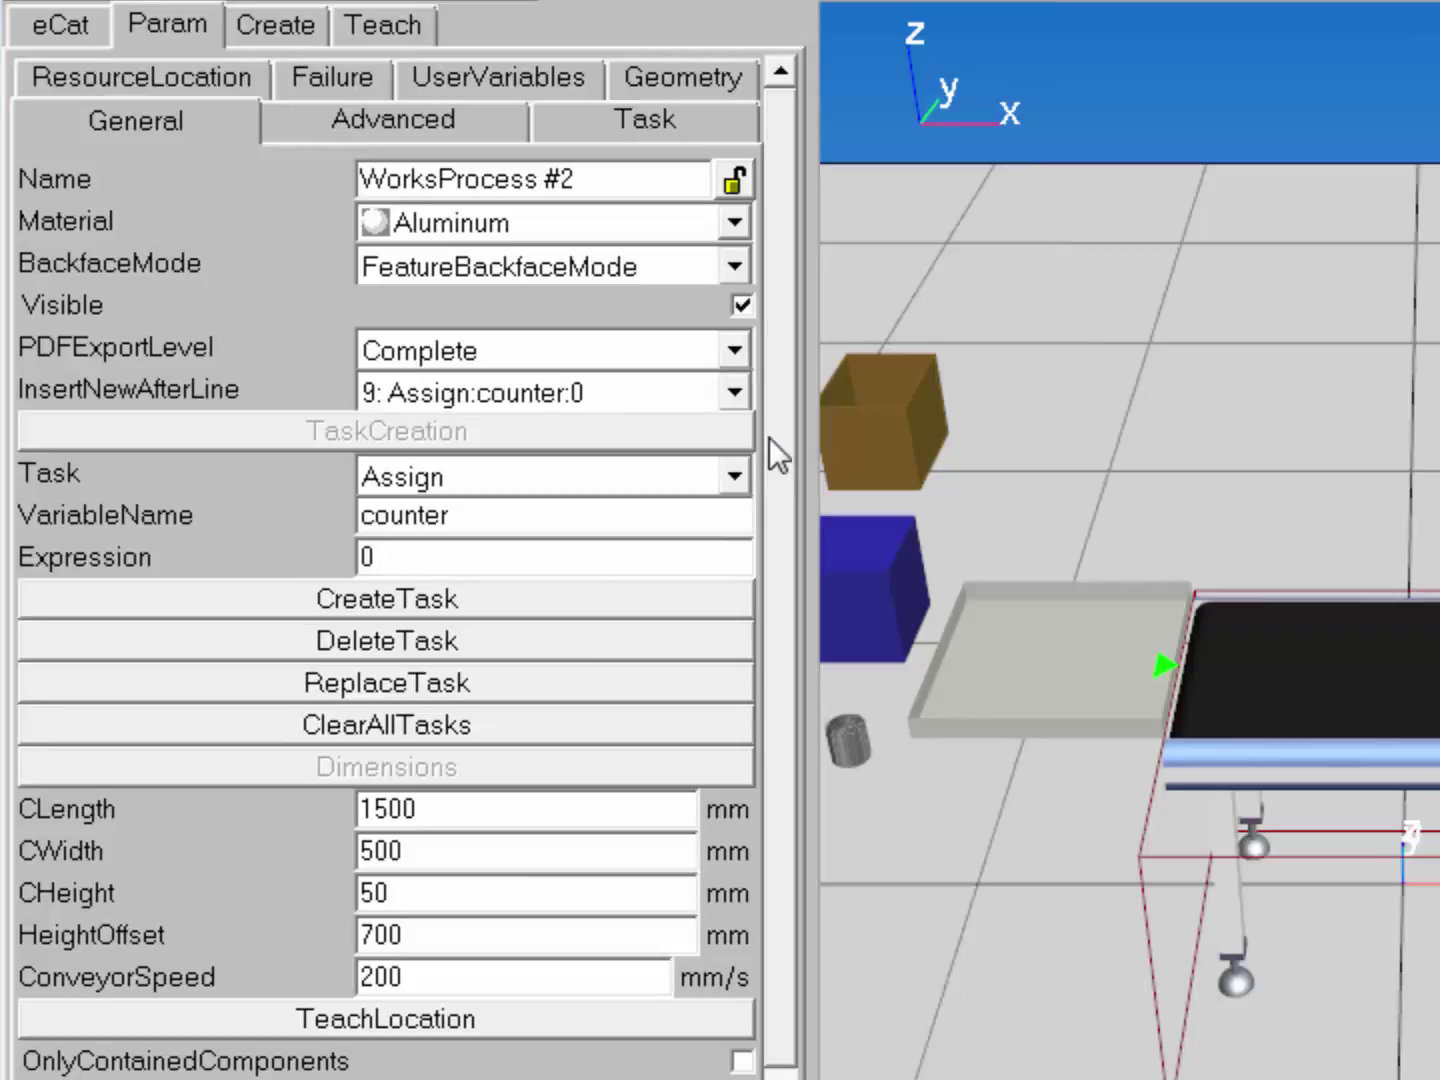
left_click(735, 395)
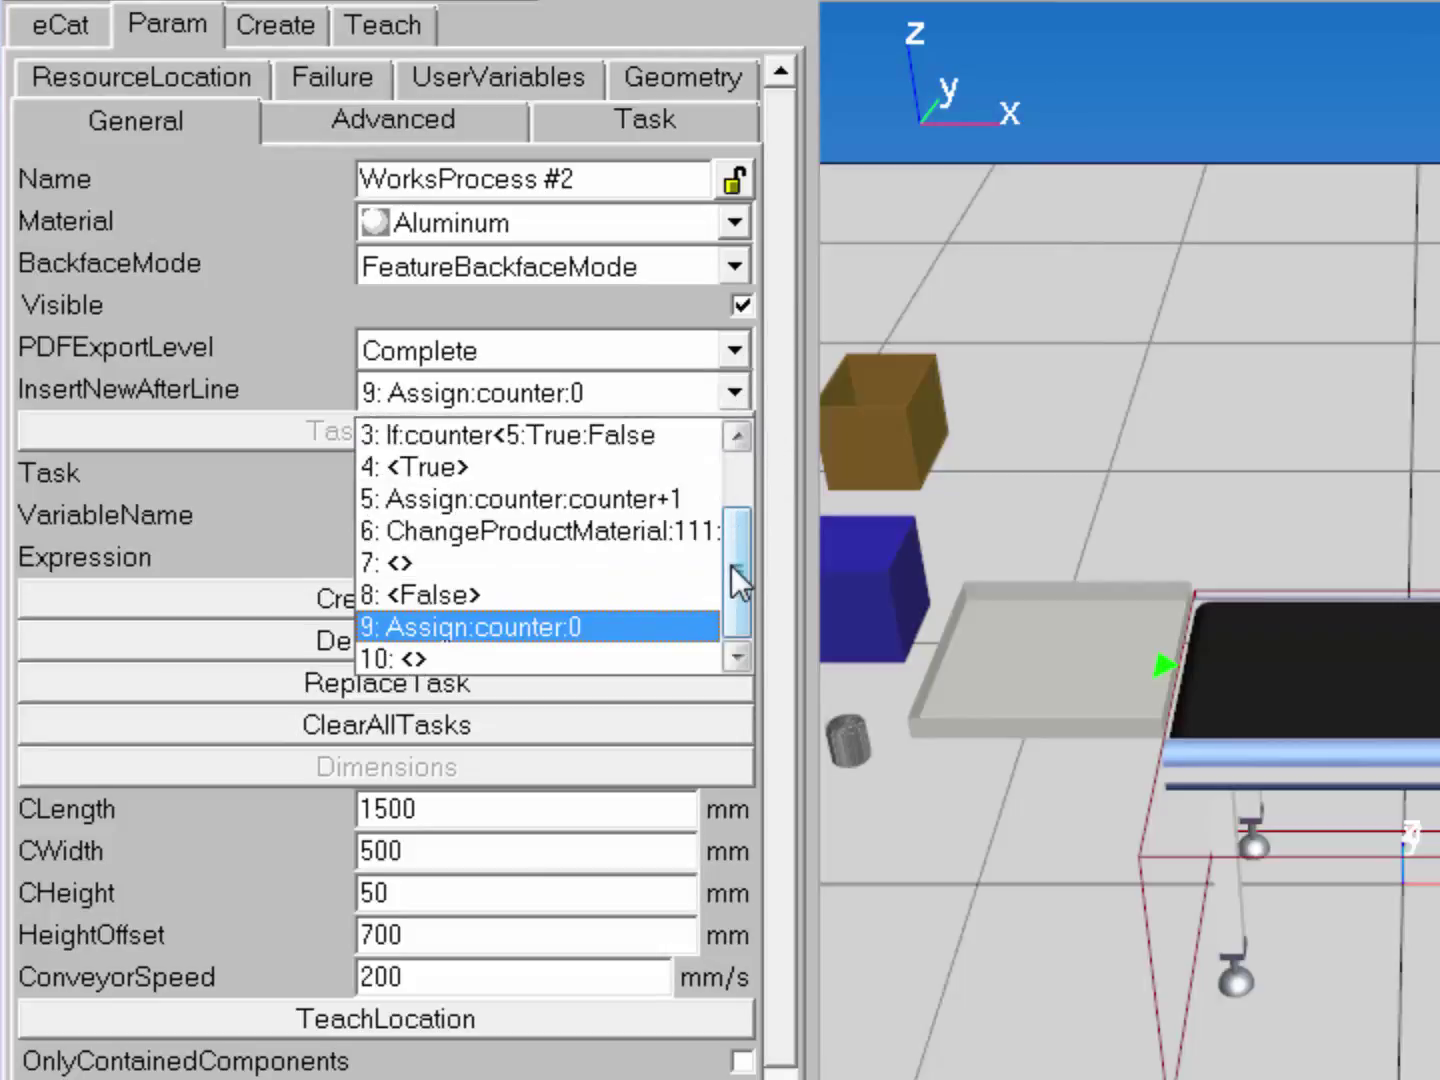
left_click_drag(734, 565, 742, 495)
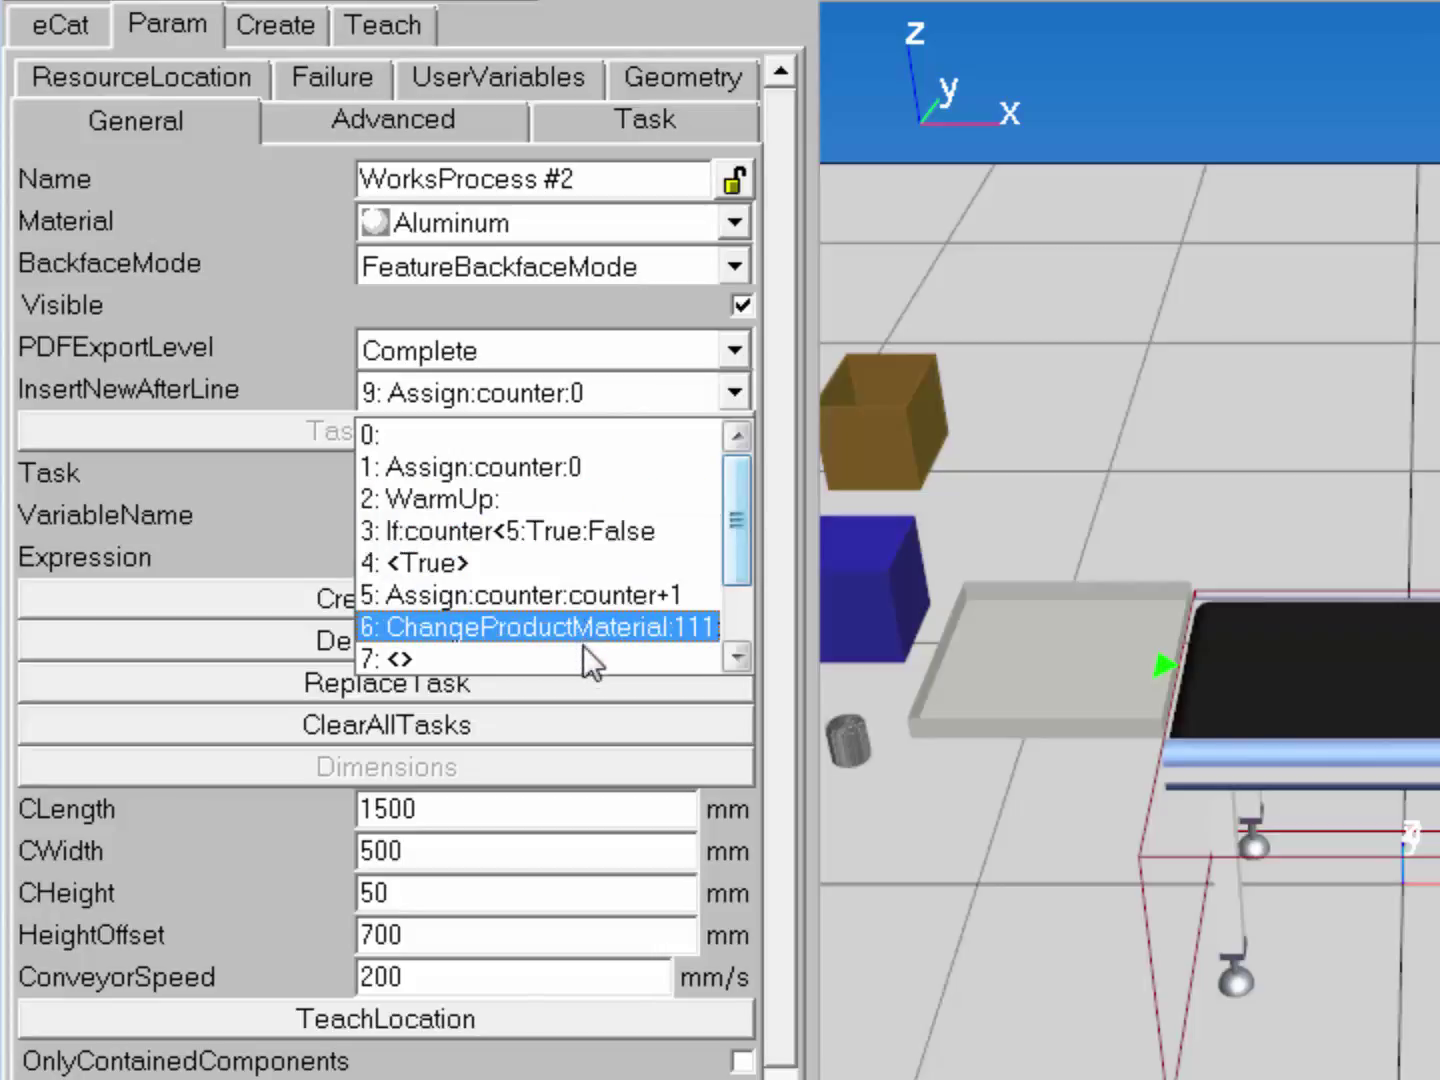
Insert a TransportIn task for product 111 right after the WarmUp line.
left_click(480, 499)
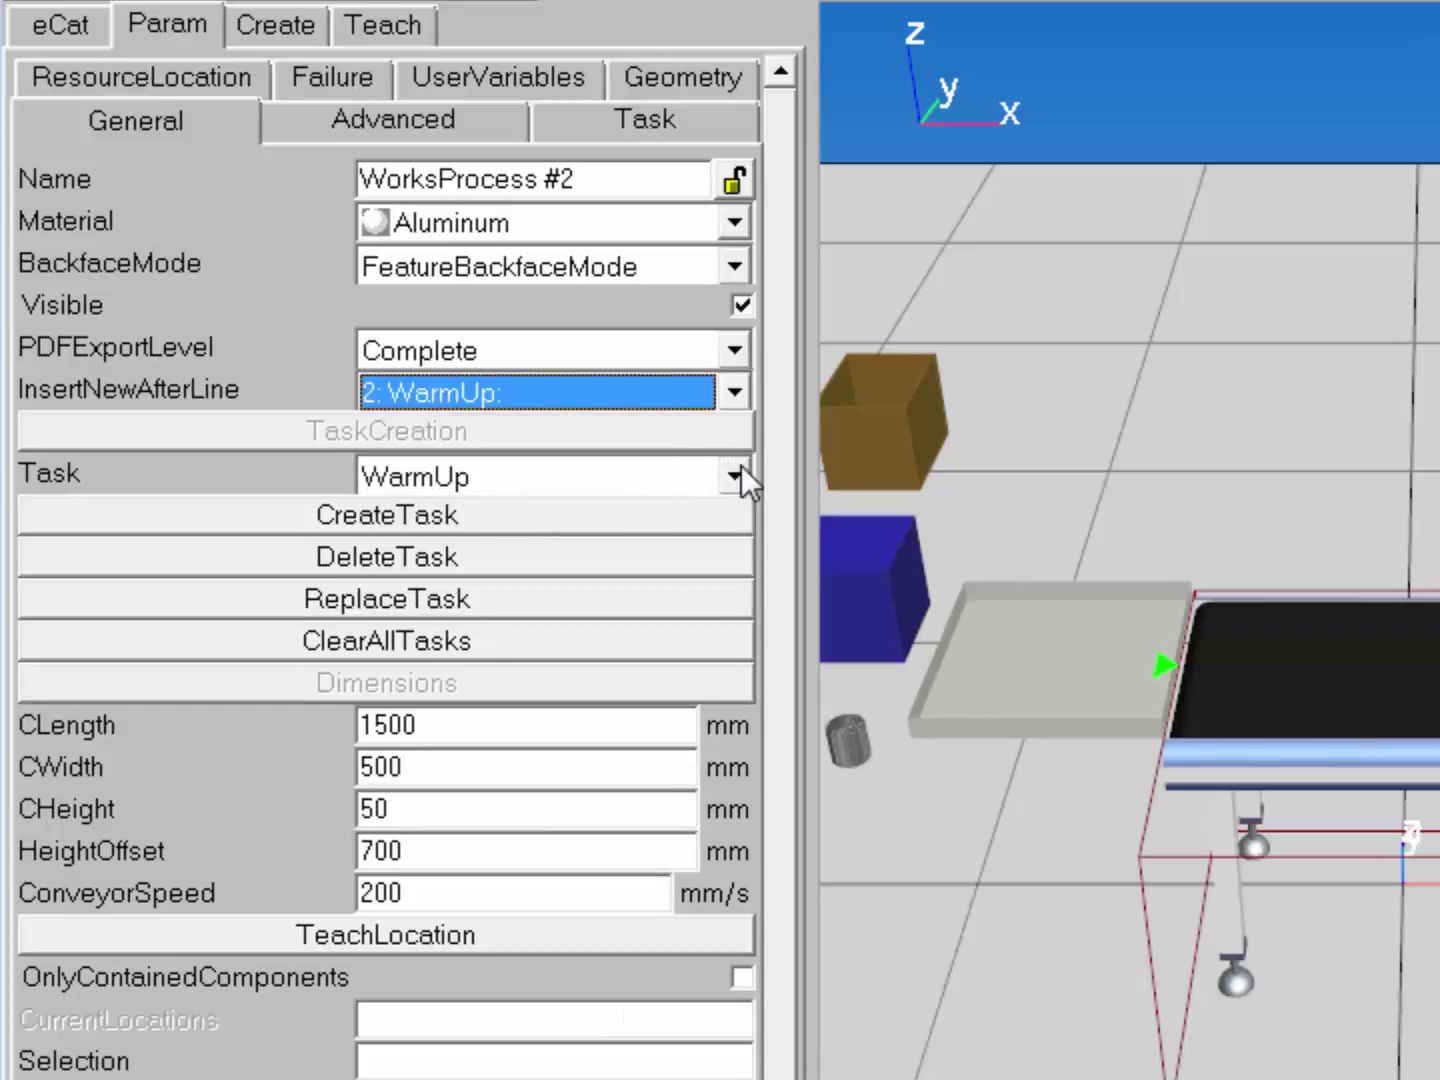
left_click(738, 470)
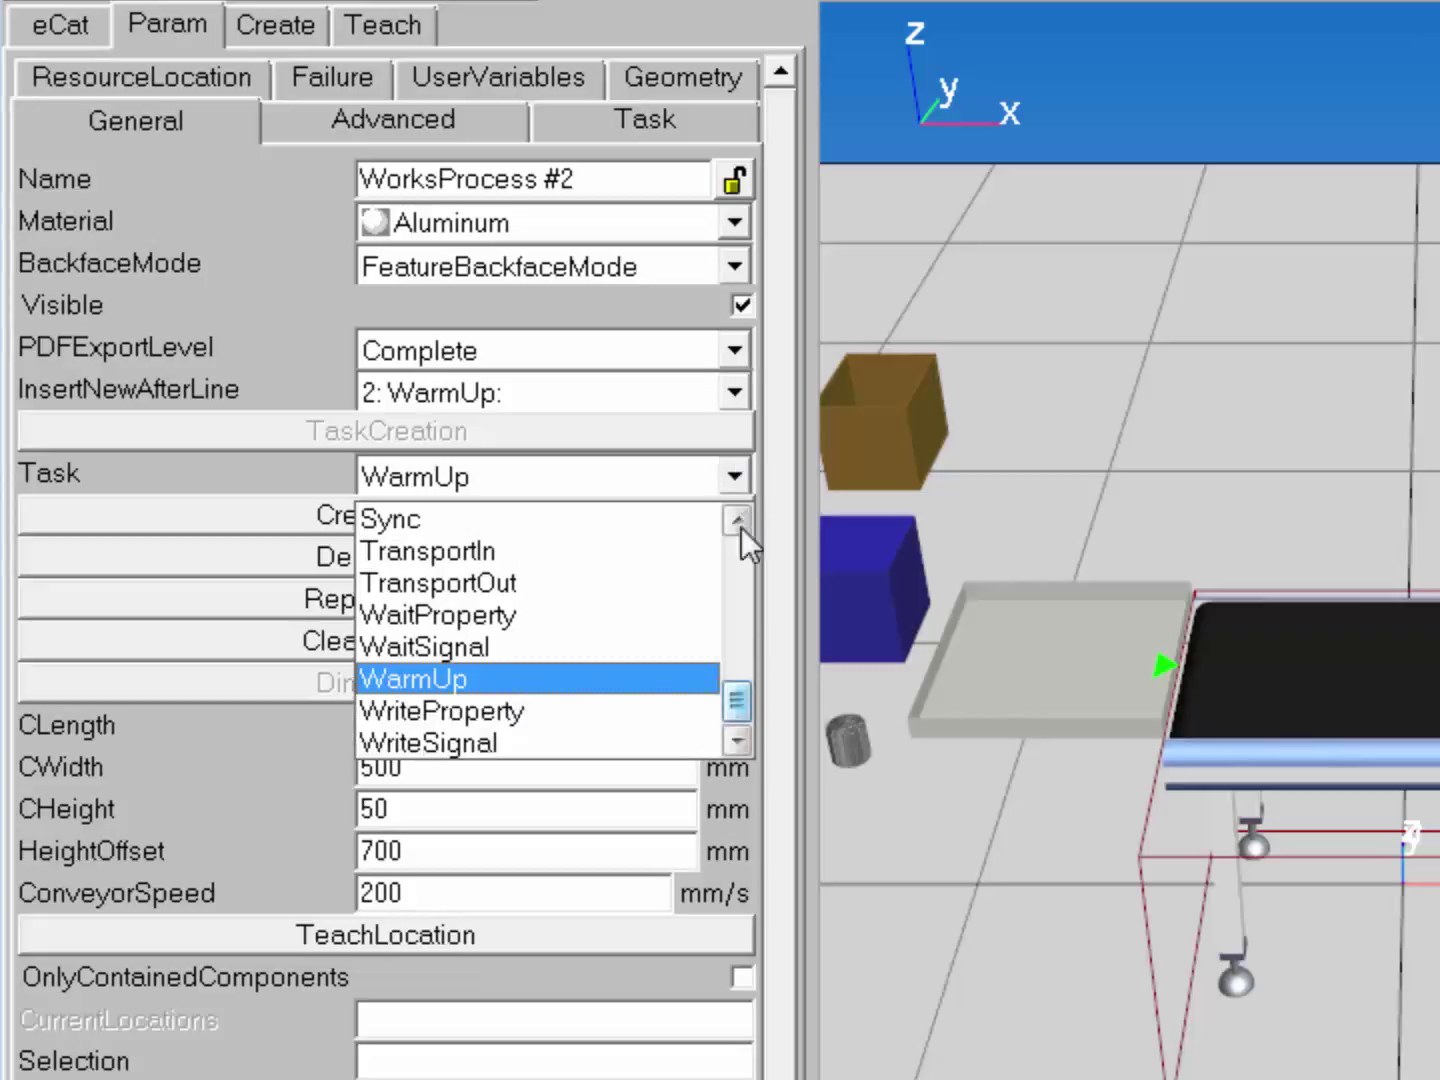
left_click(619, 551)
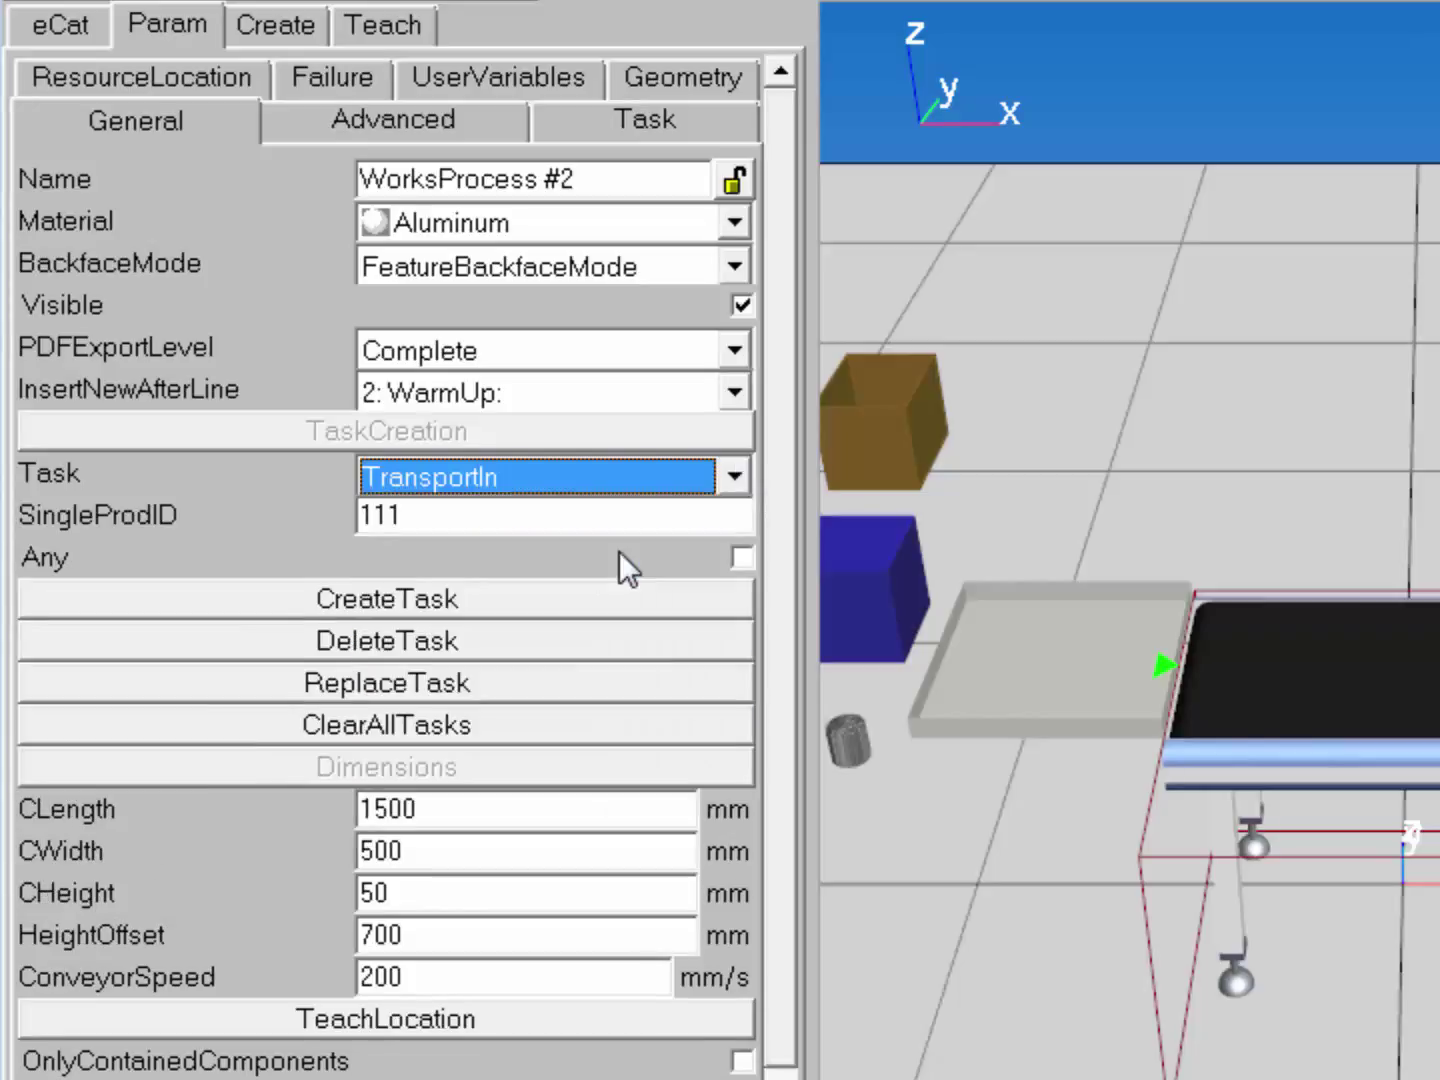
left_click(742, 558)
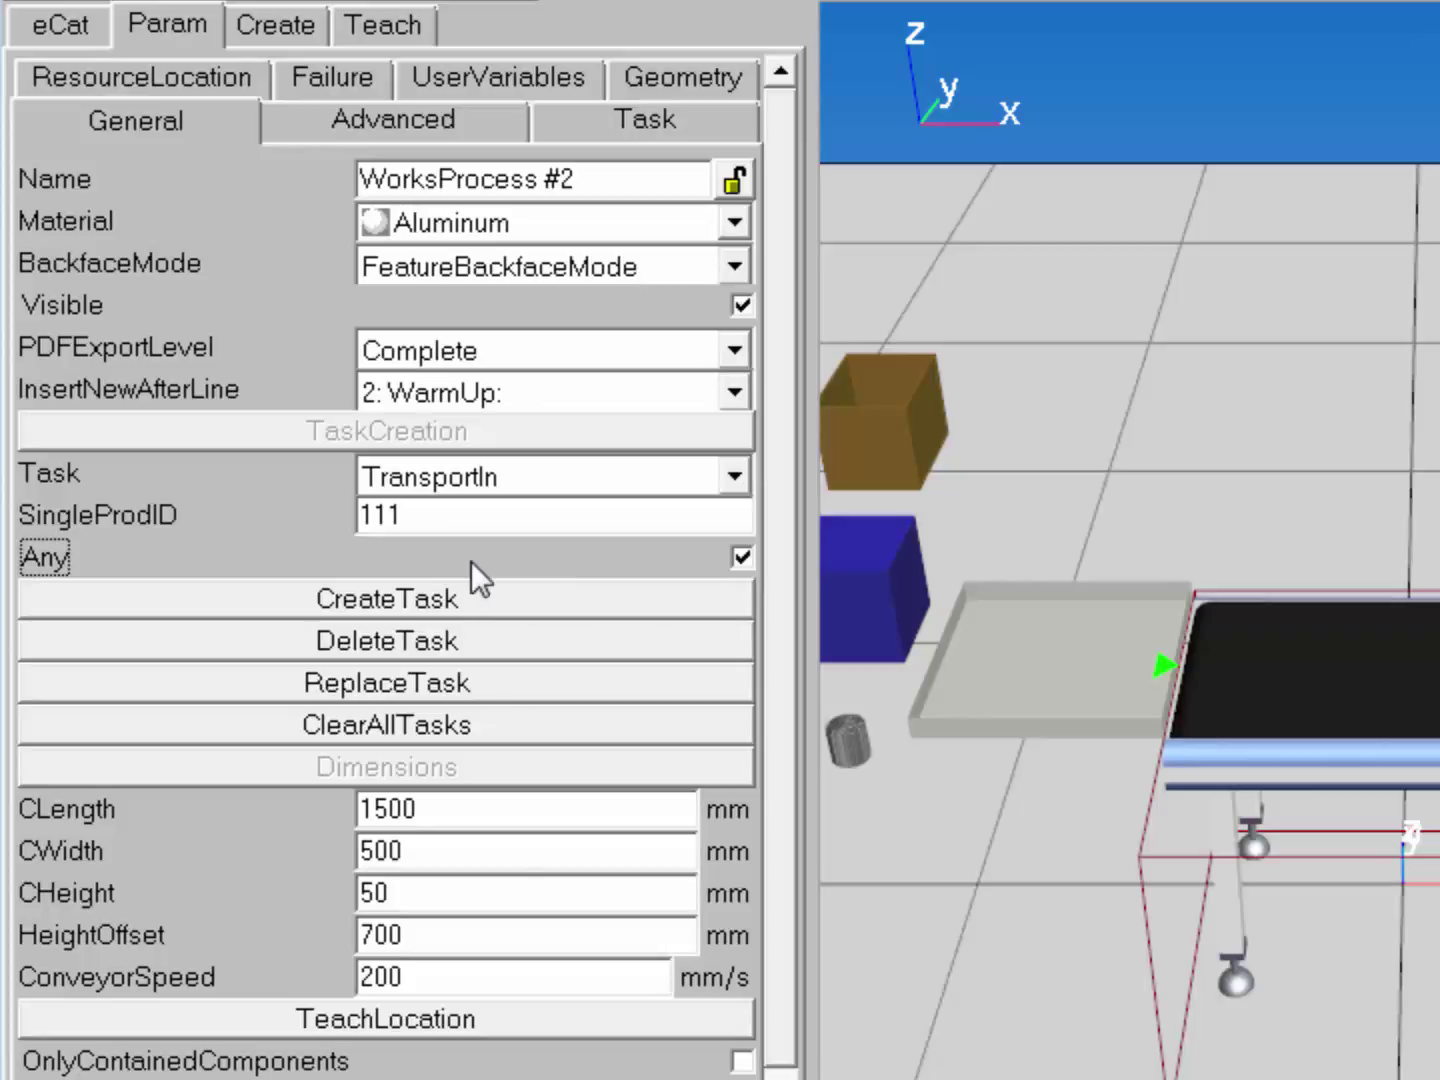
left_click(478, 598)
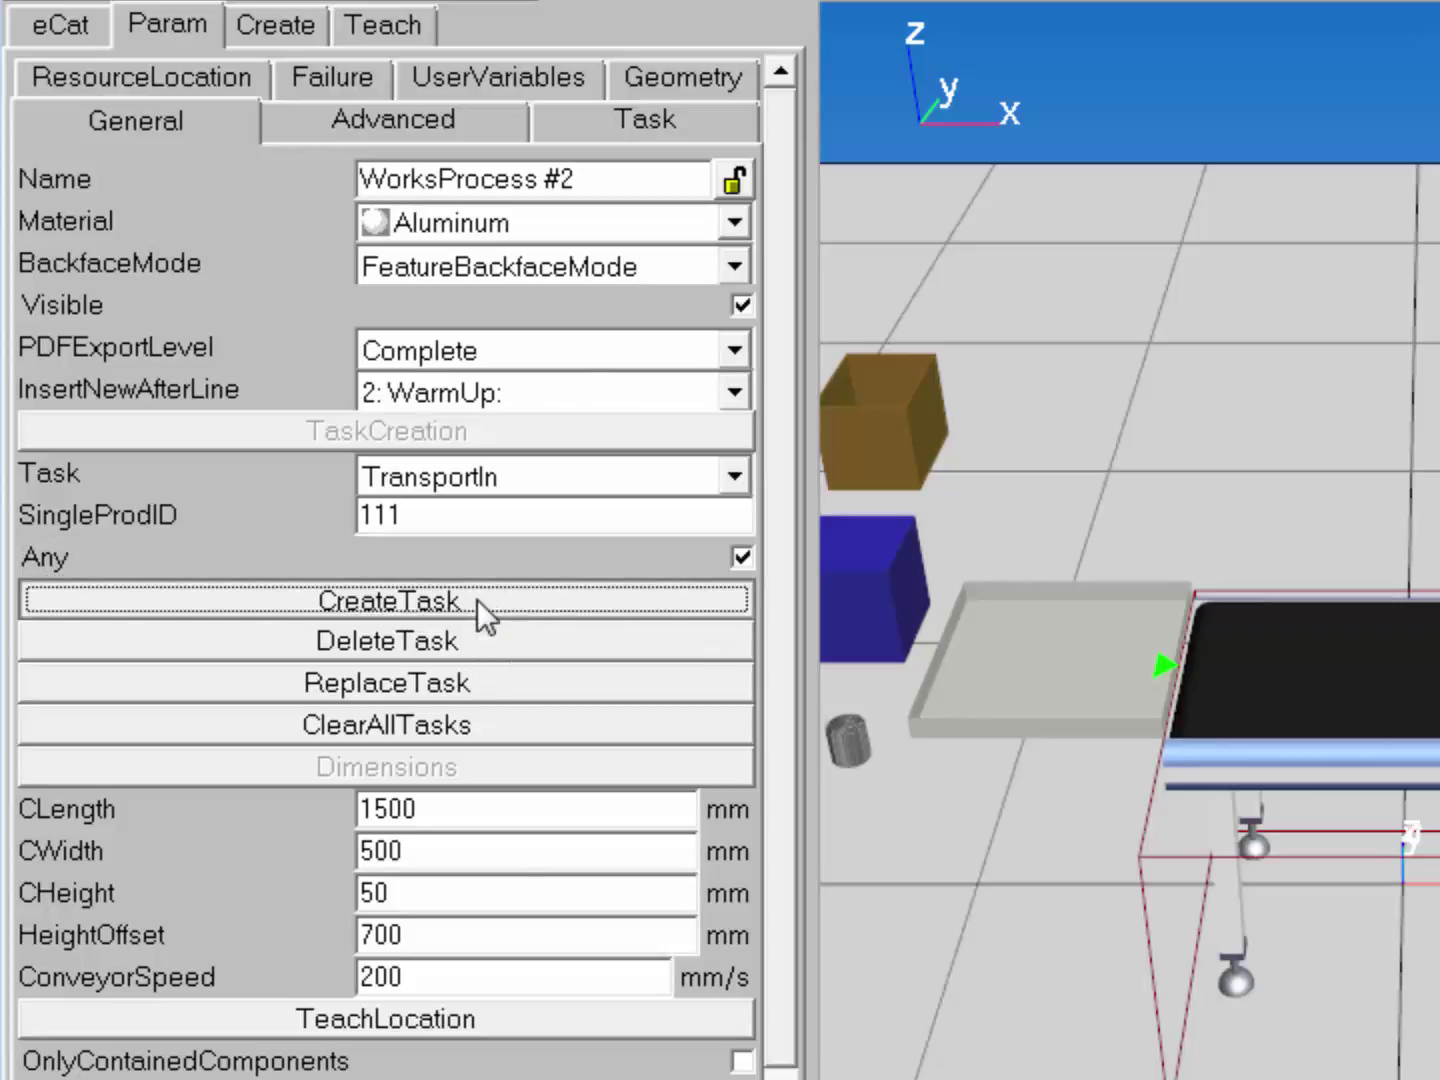
Add a TransportOut task for all products after line 11, then return to the eCat catalog.
left_click(733, 393)
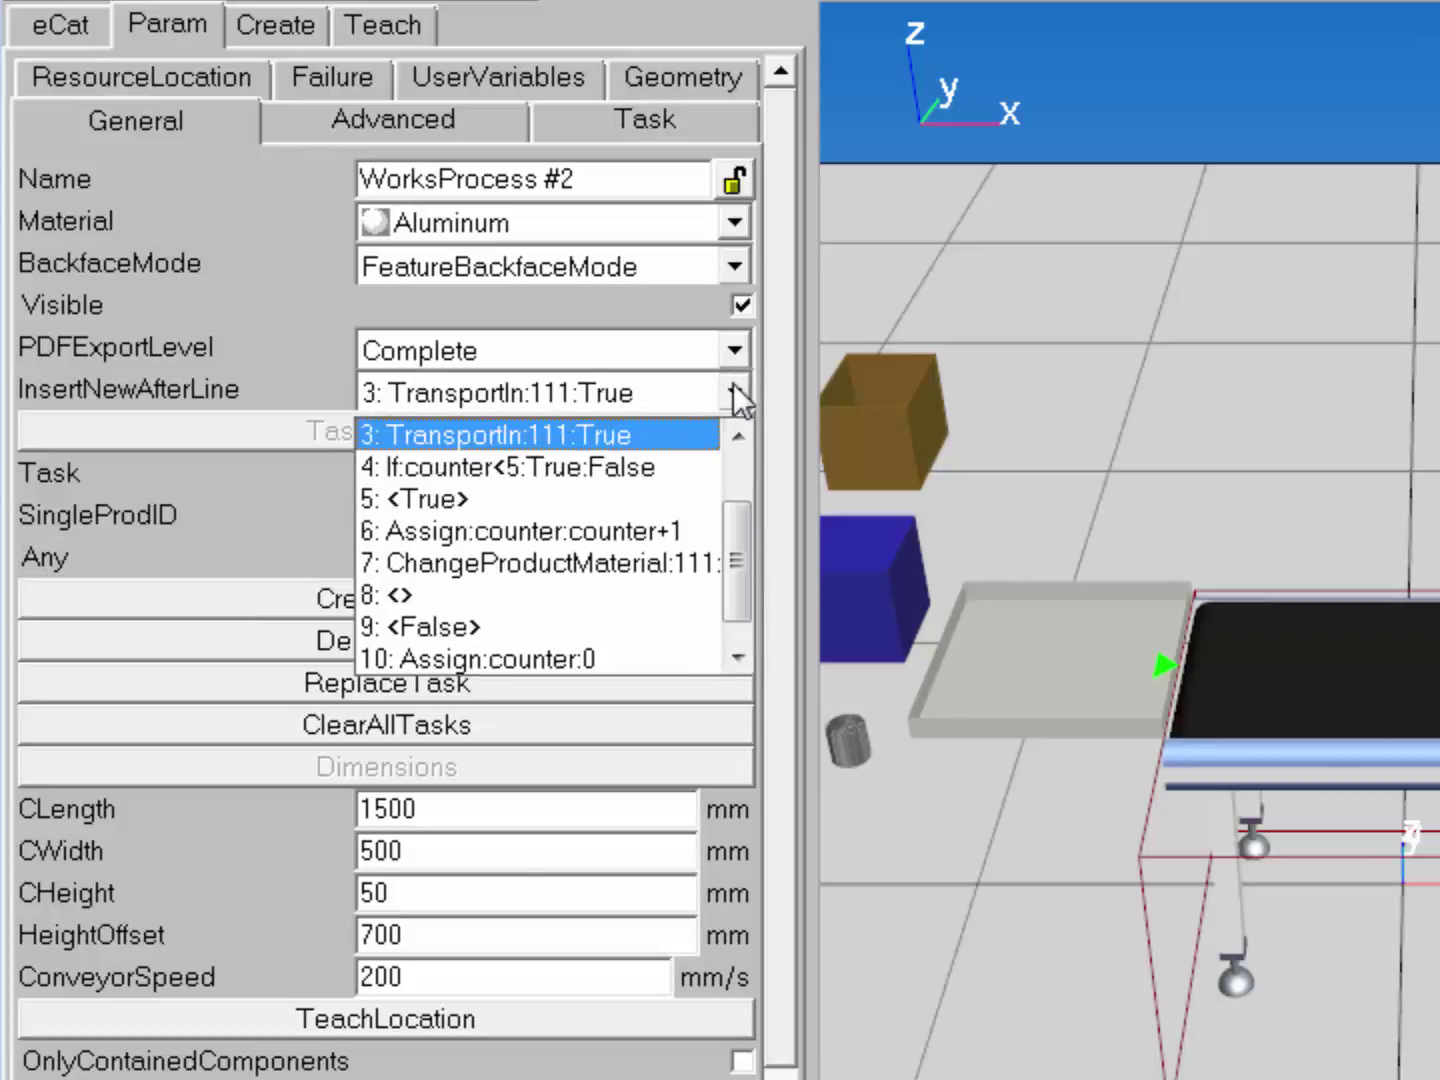
left_click_drag(733, 516, 734, 562)
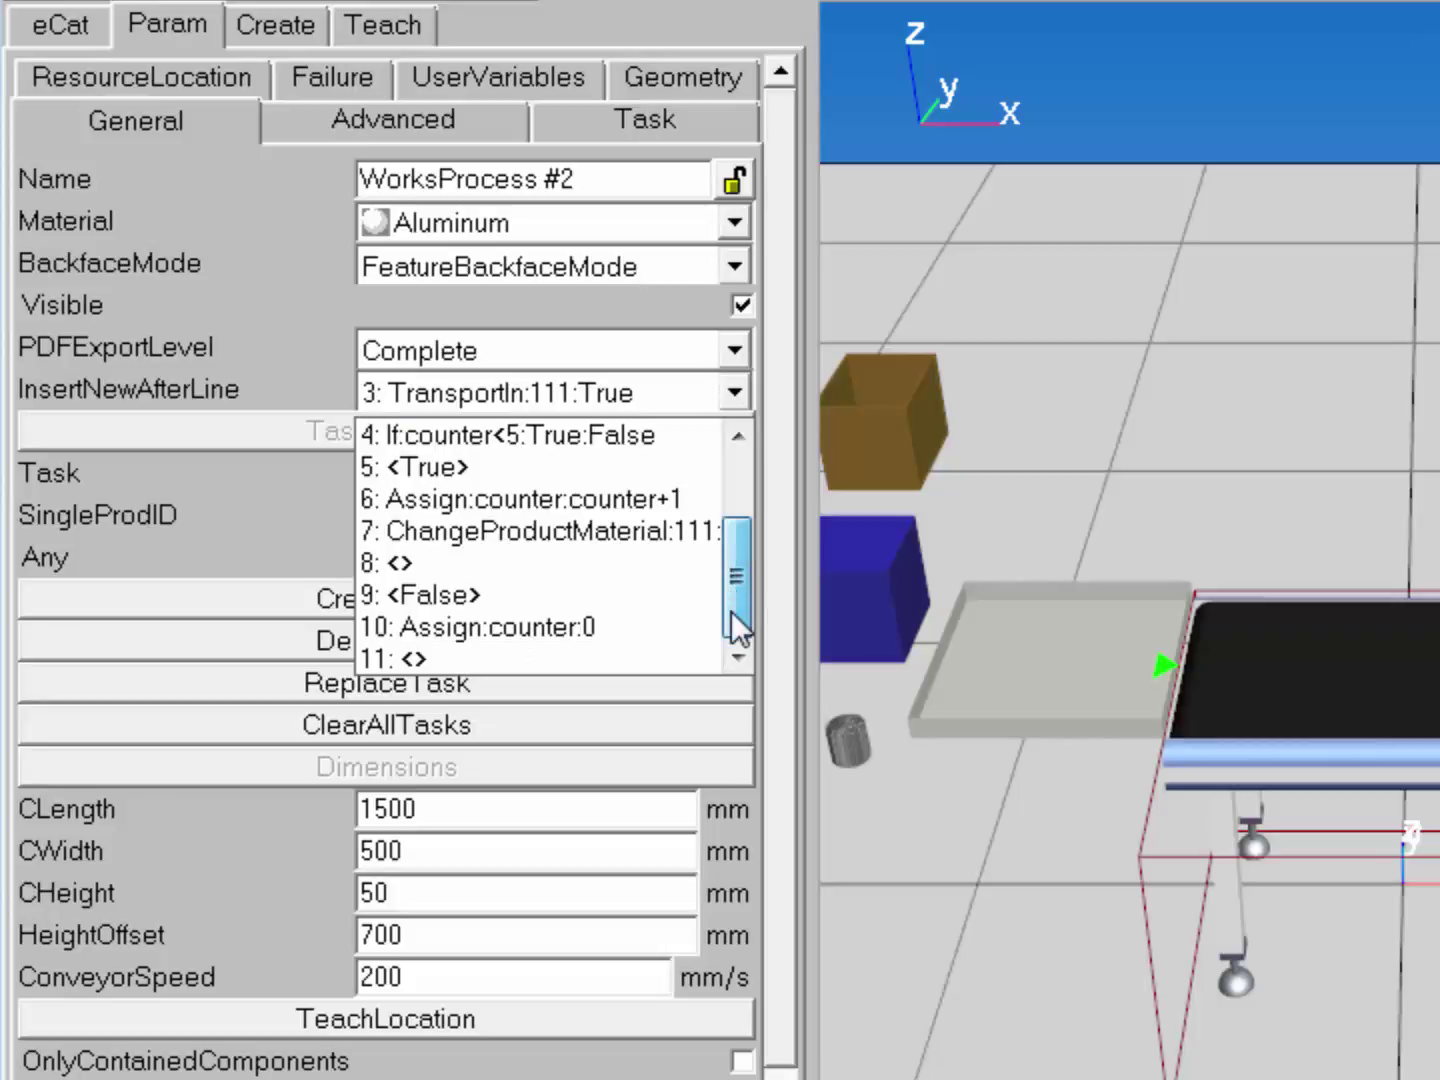
left_click(491, 657)
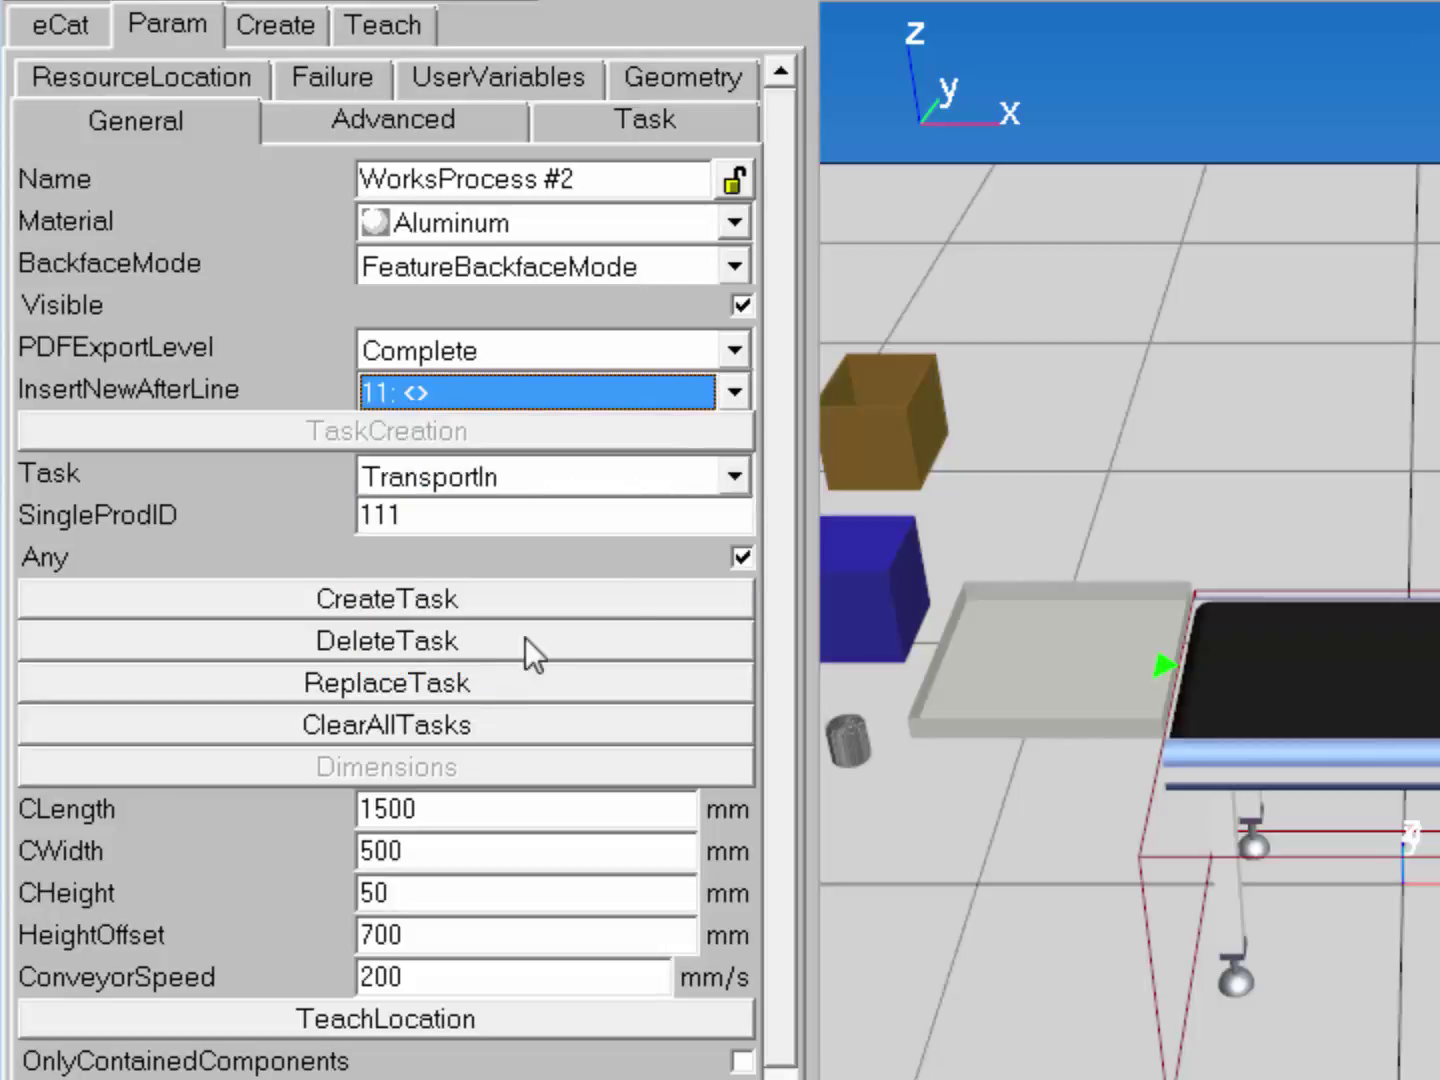
left_click(735, 474)
left_click(649, 573)
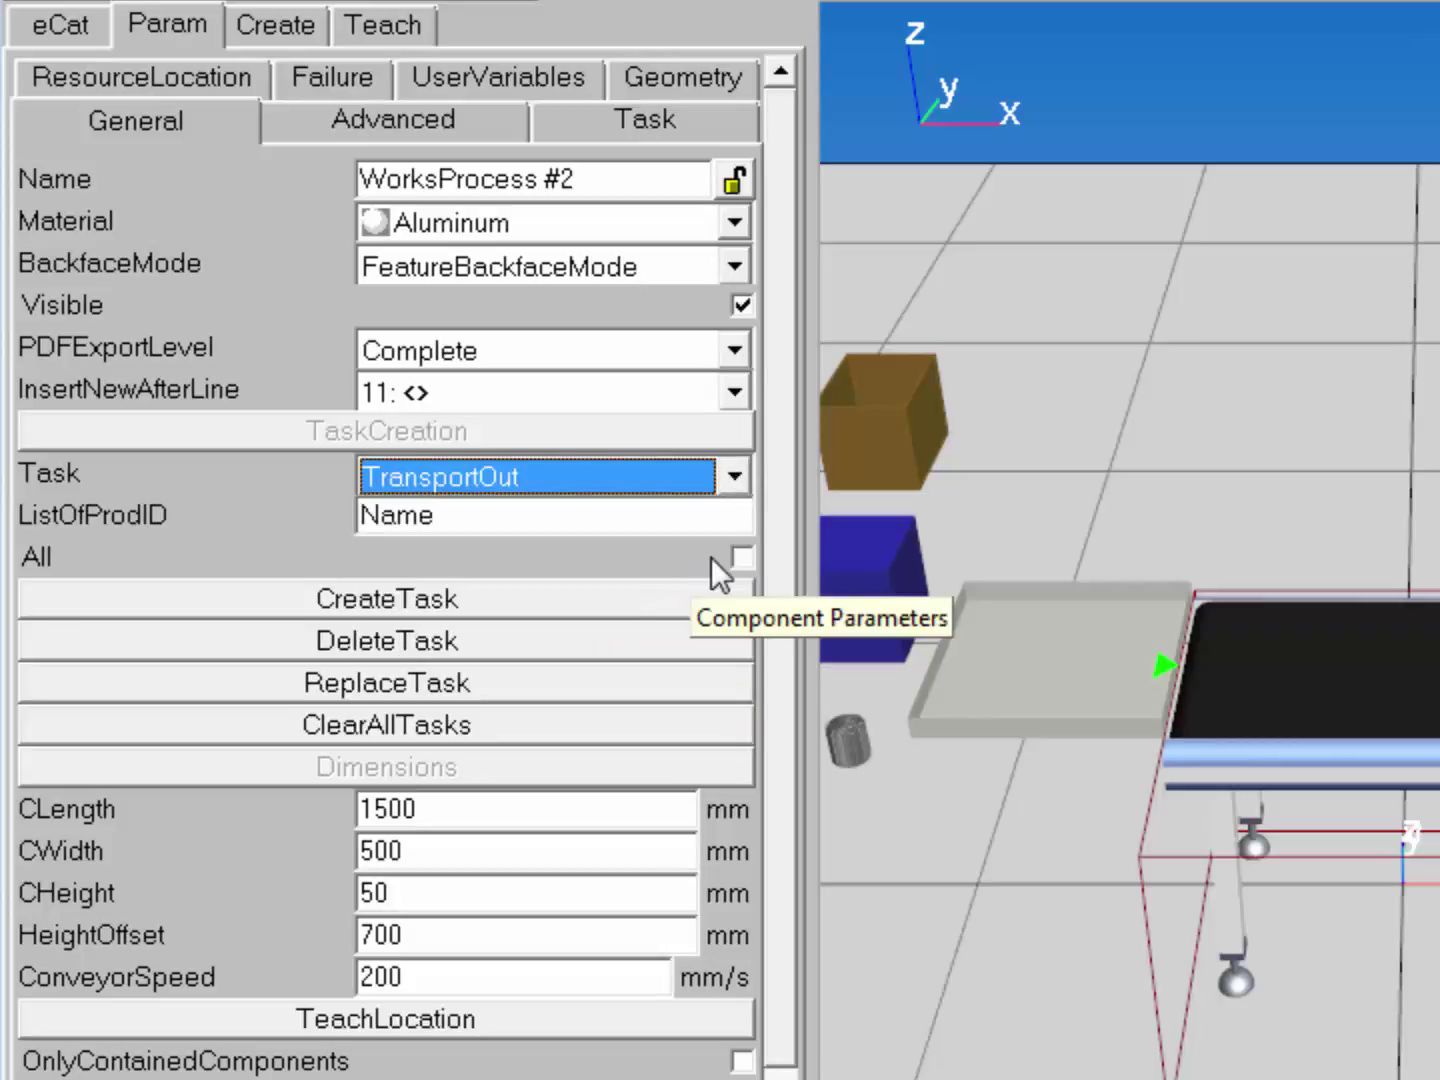
left_click(742, 557)
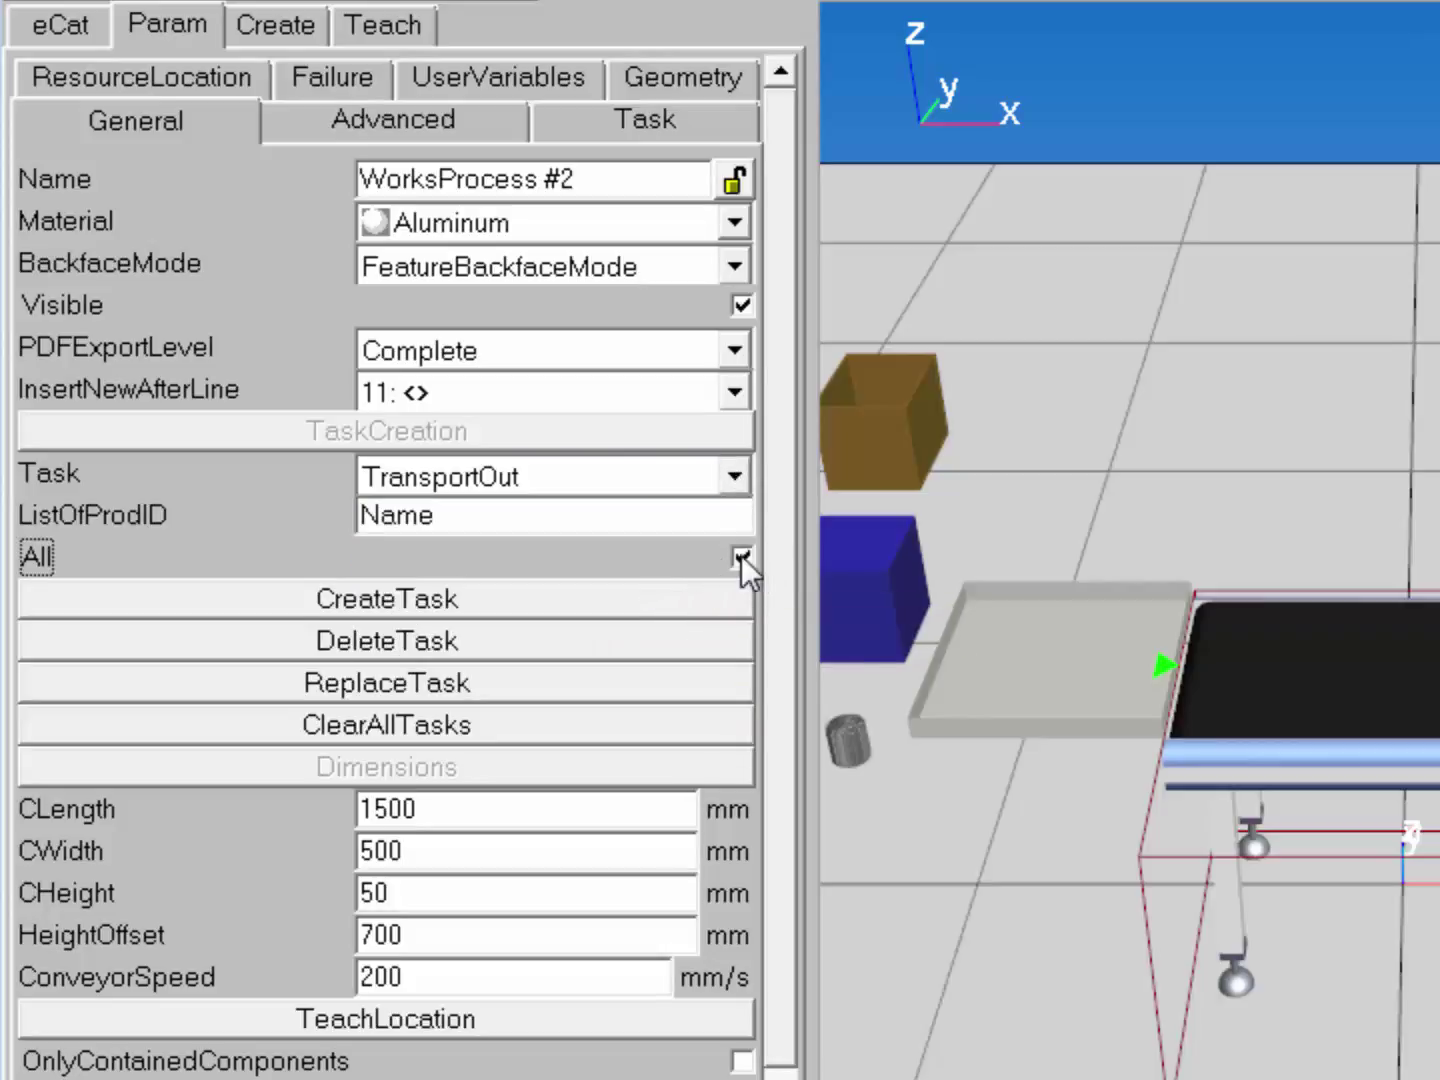
left_click(559, 599)
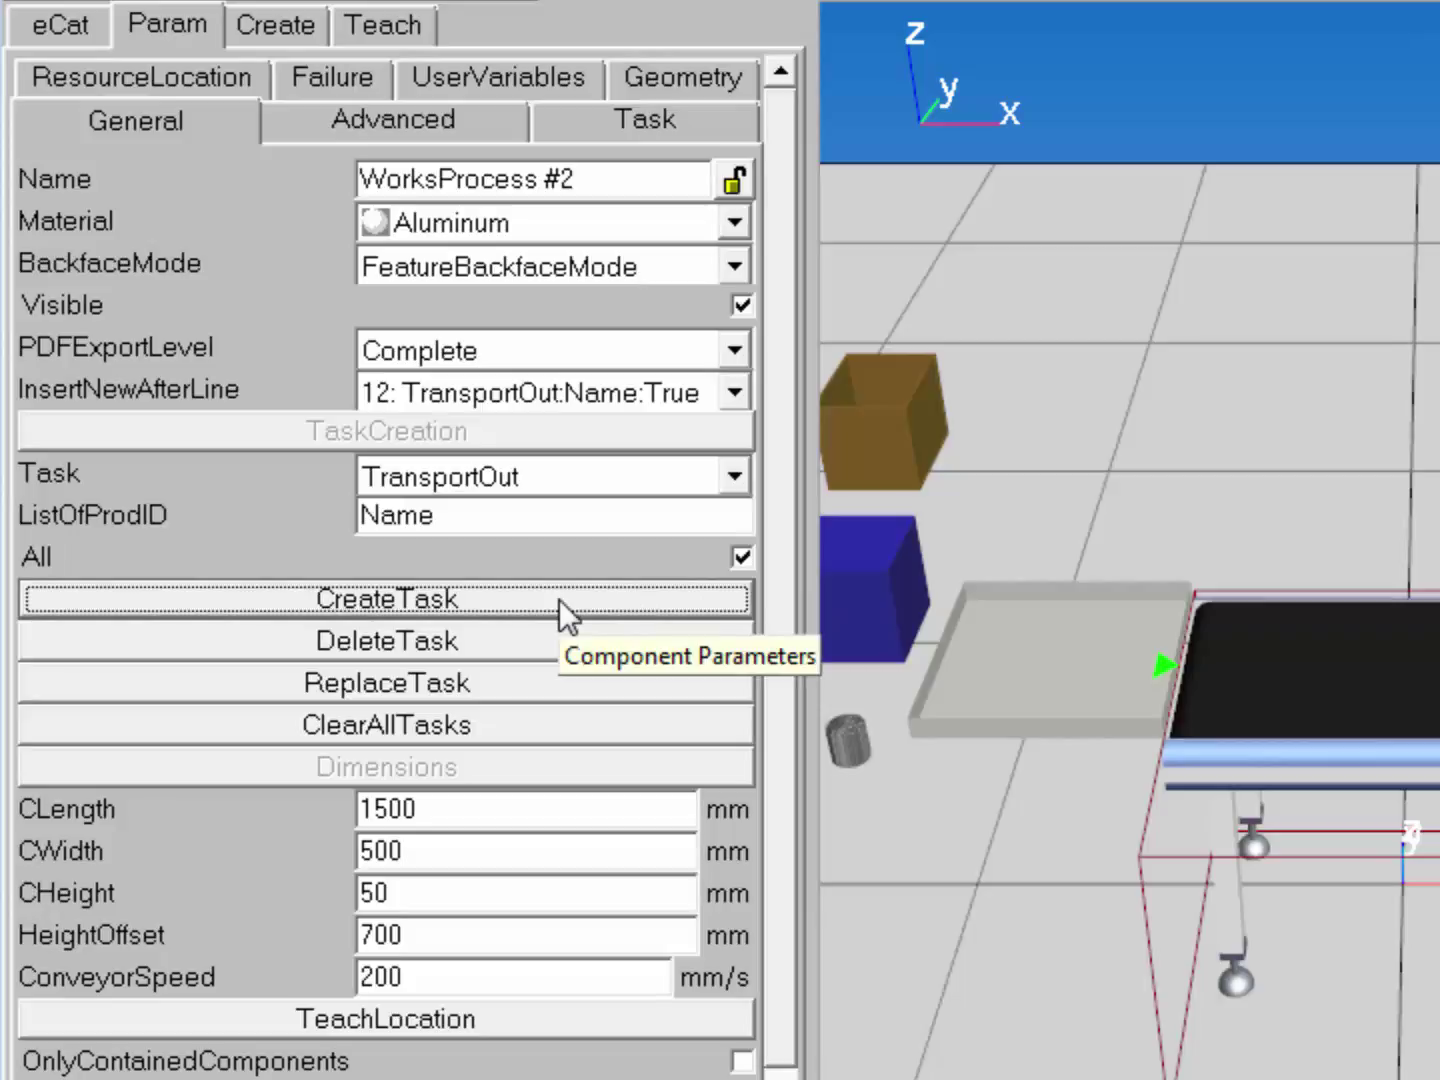
left_click(65, 23)
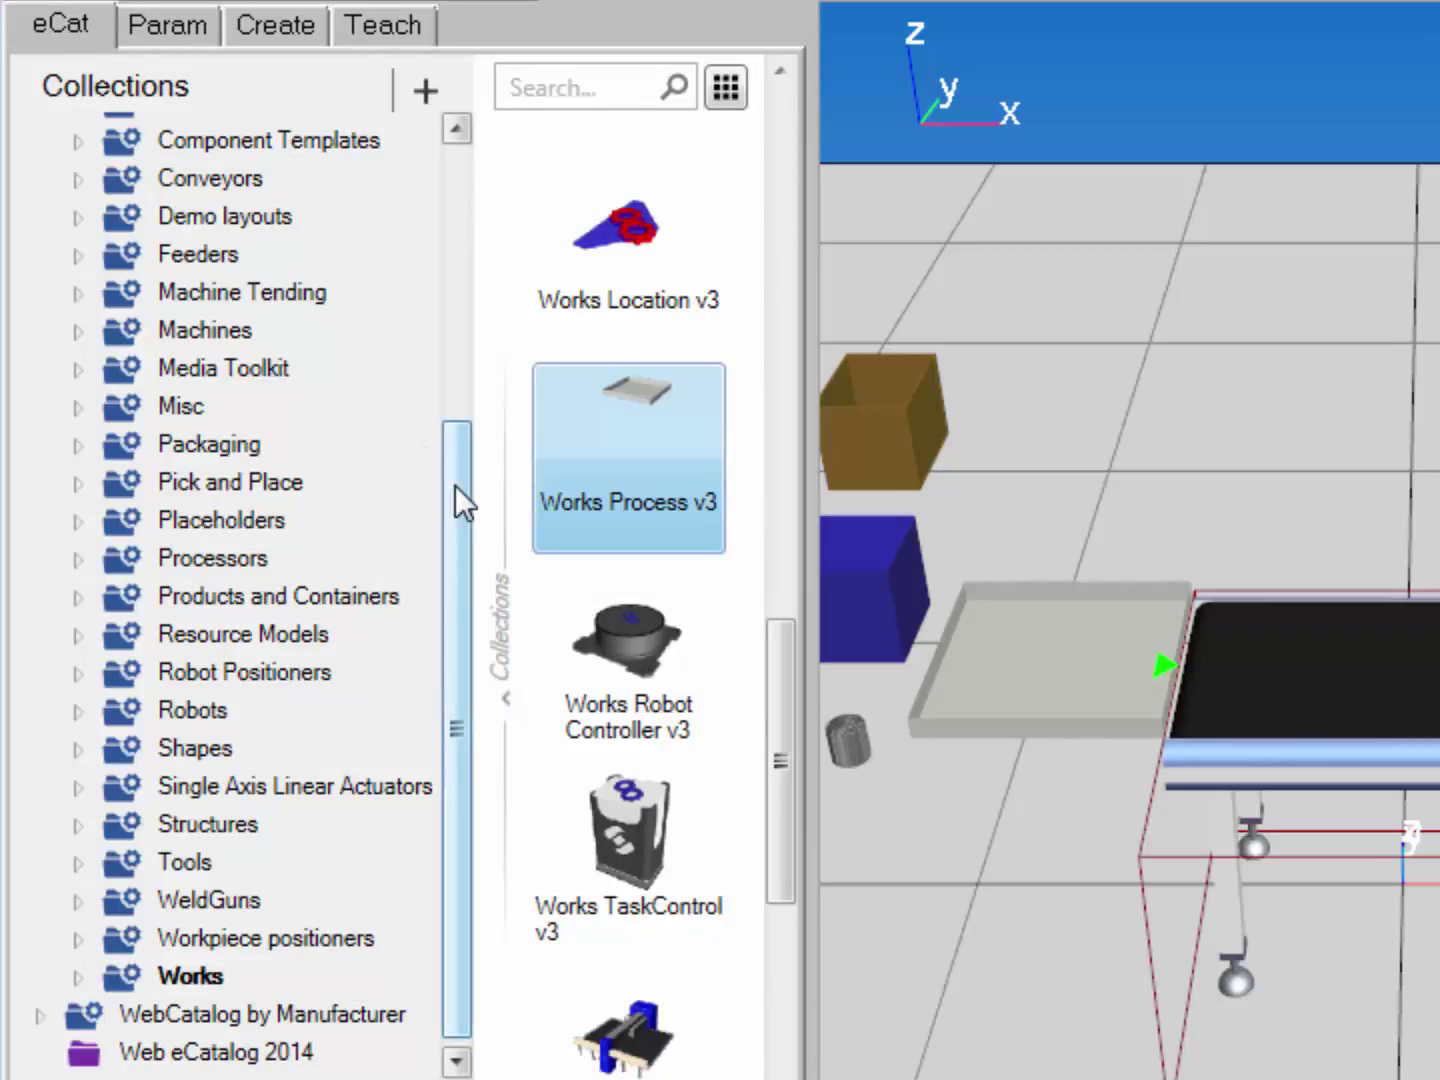
Pan to the grey feeder, select it and show its parameters.
left_click_drag(455, 485, 453, 440)
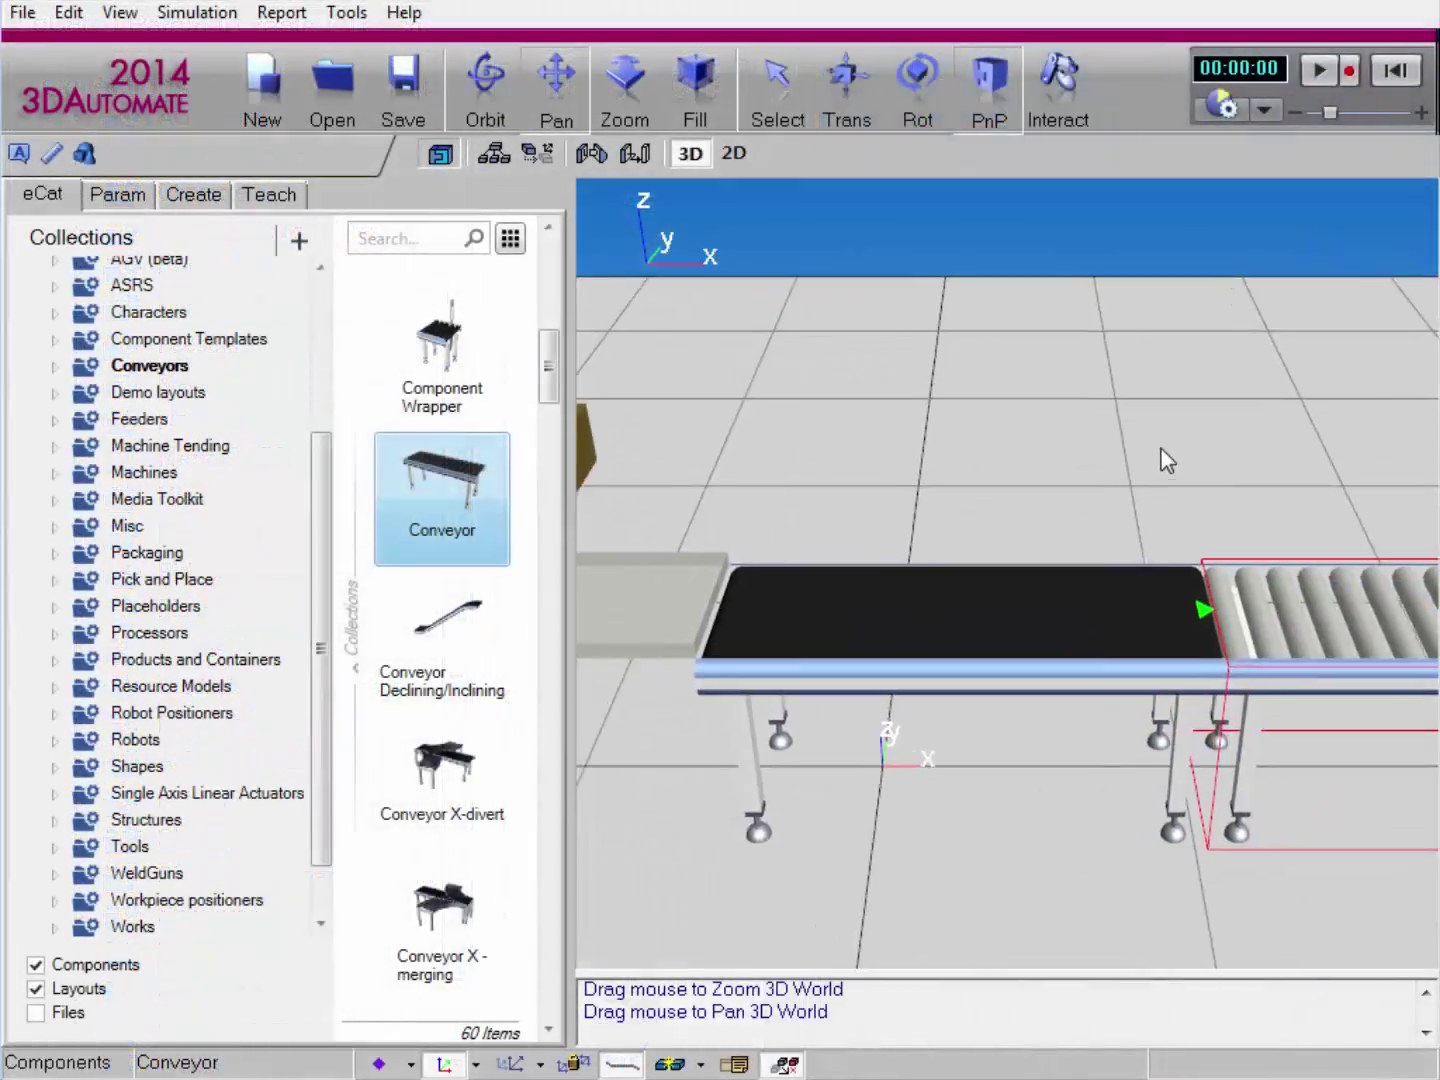
left_click_drag(1147, 464, 1175, 529)
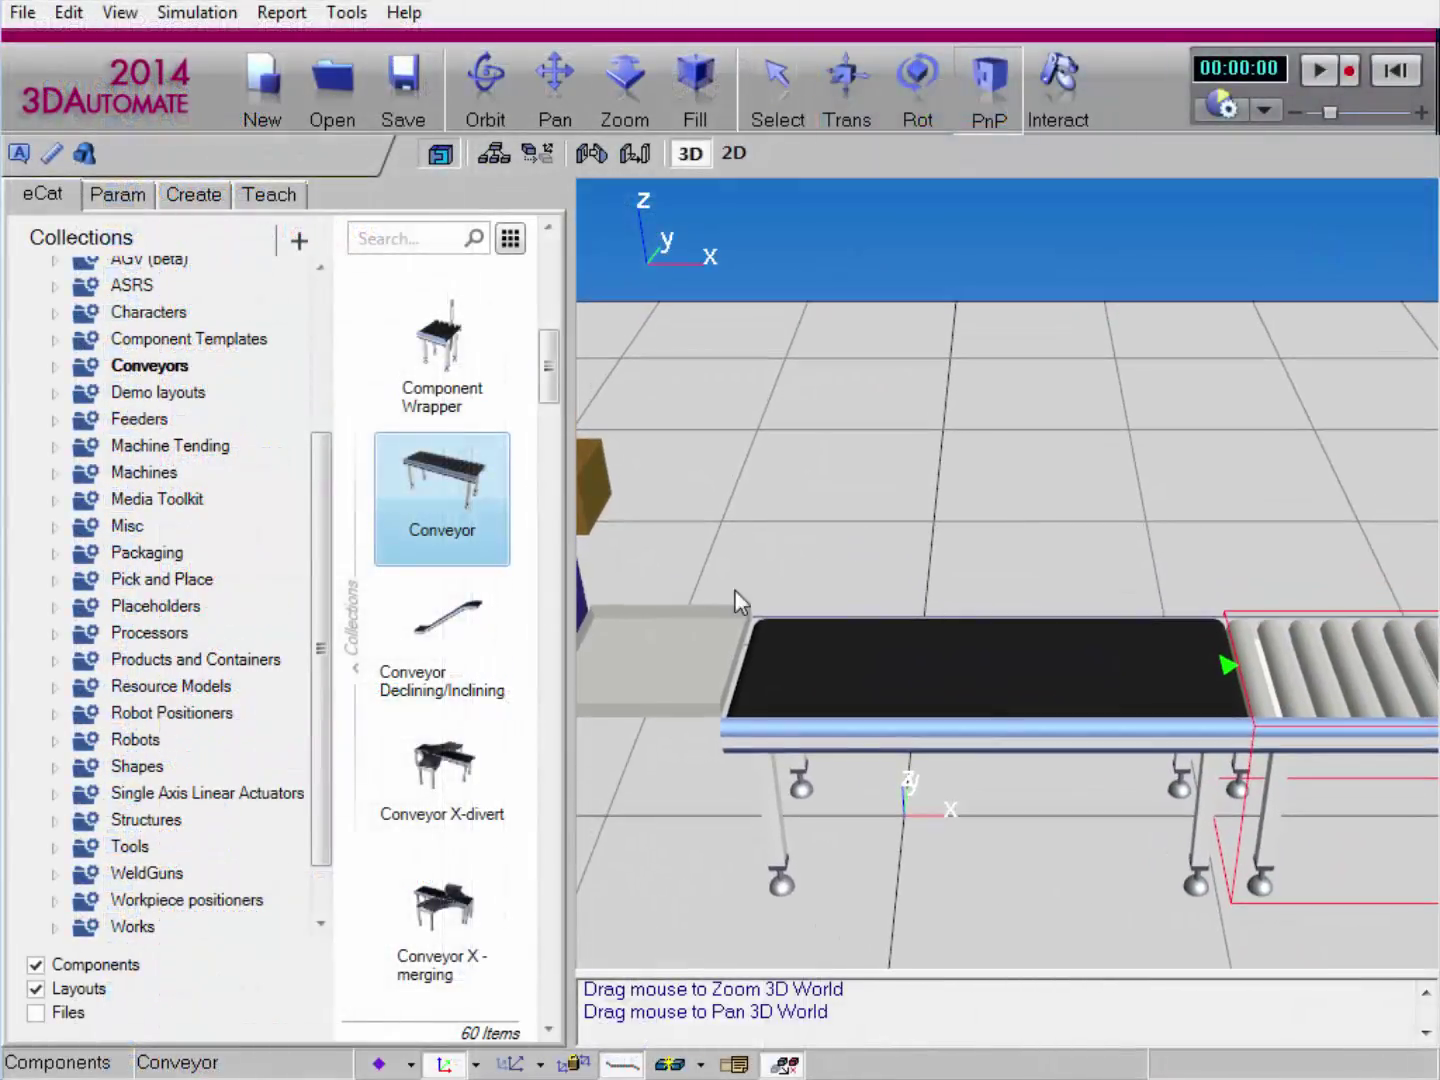
left_click(683, 656)
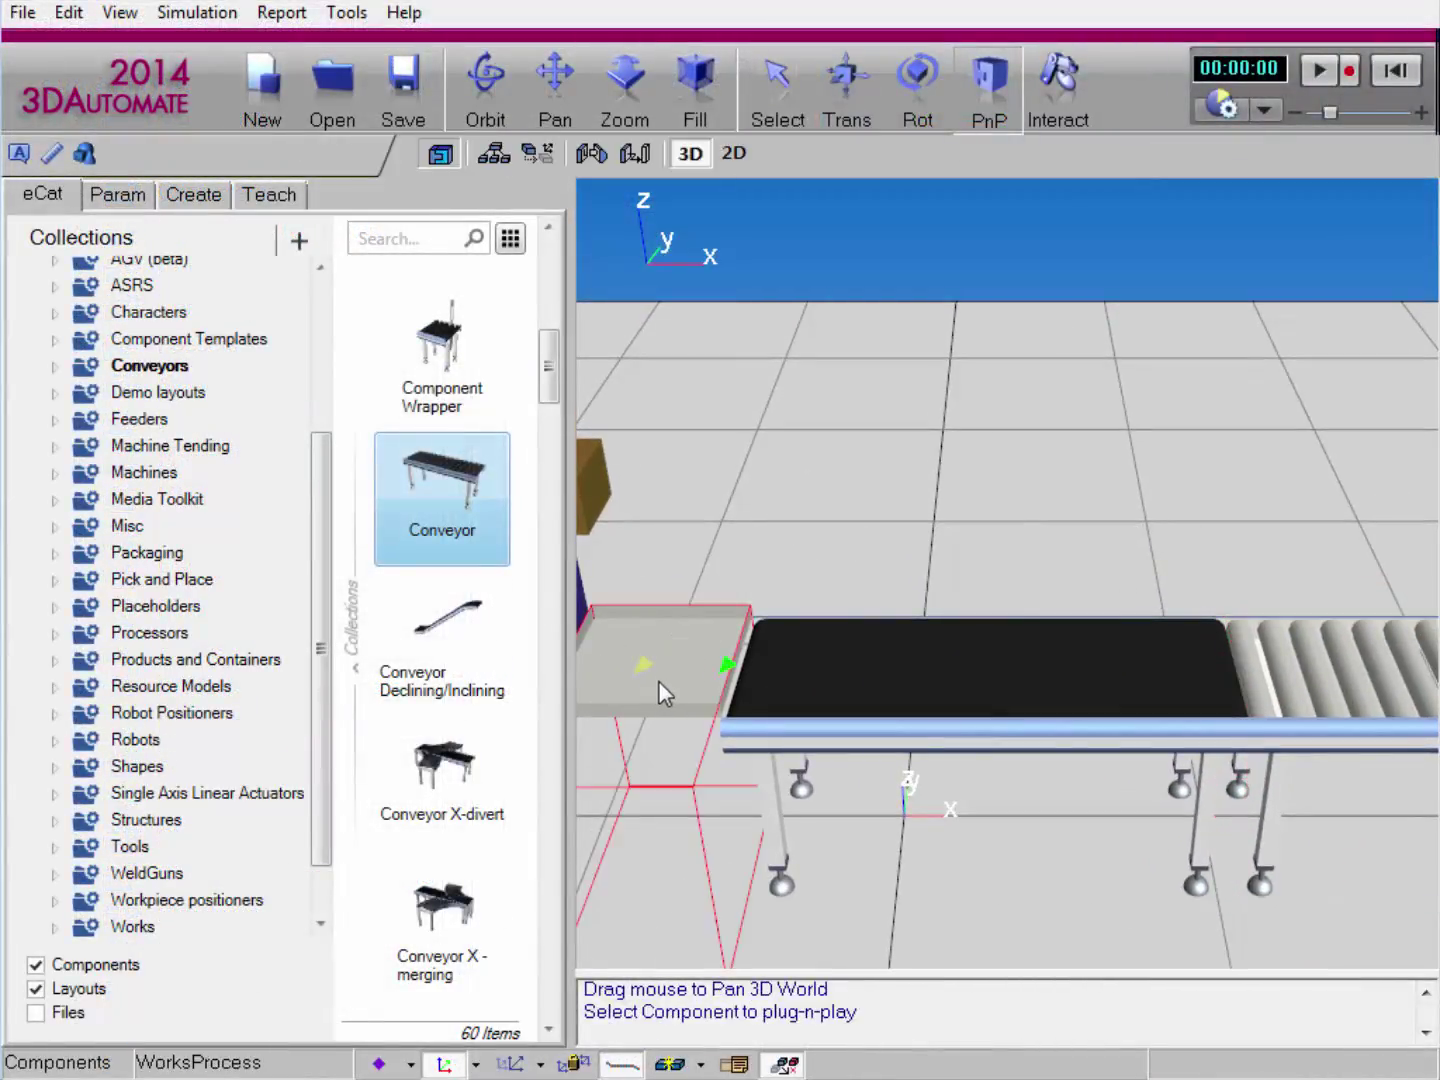
left_click(130, 196)
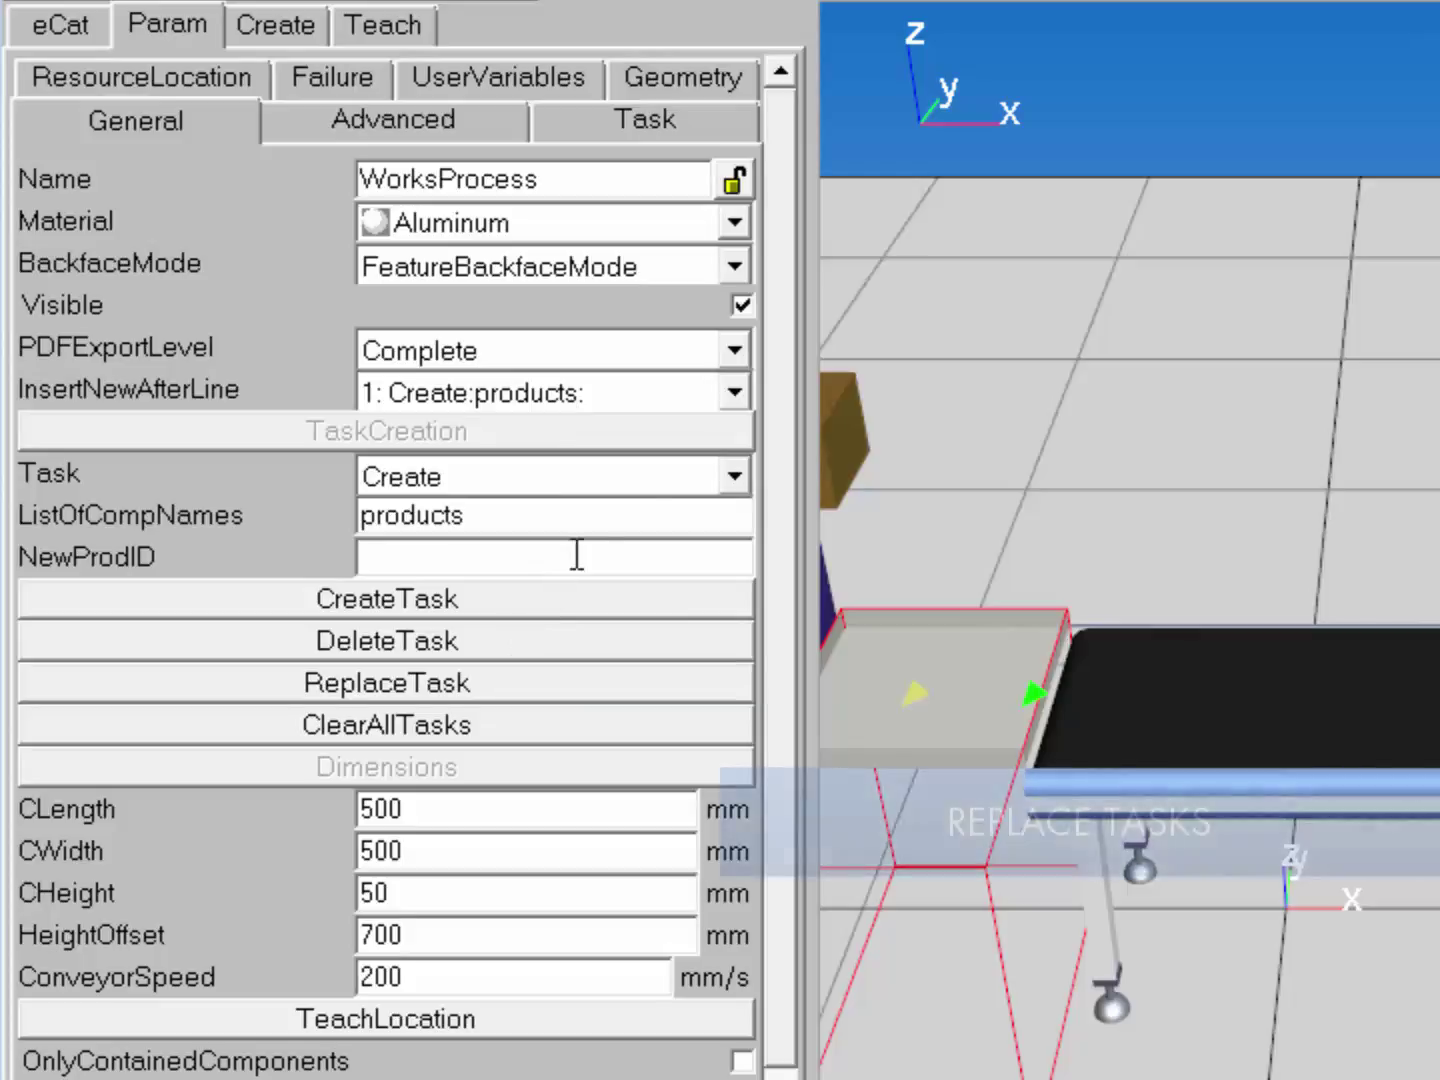
Replace the feeder's line 1 Create task so new products get ID 111.
left_click(734, 392)
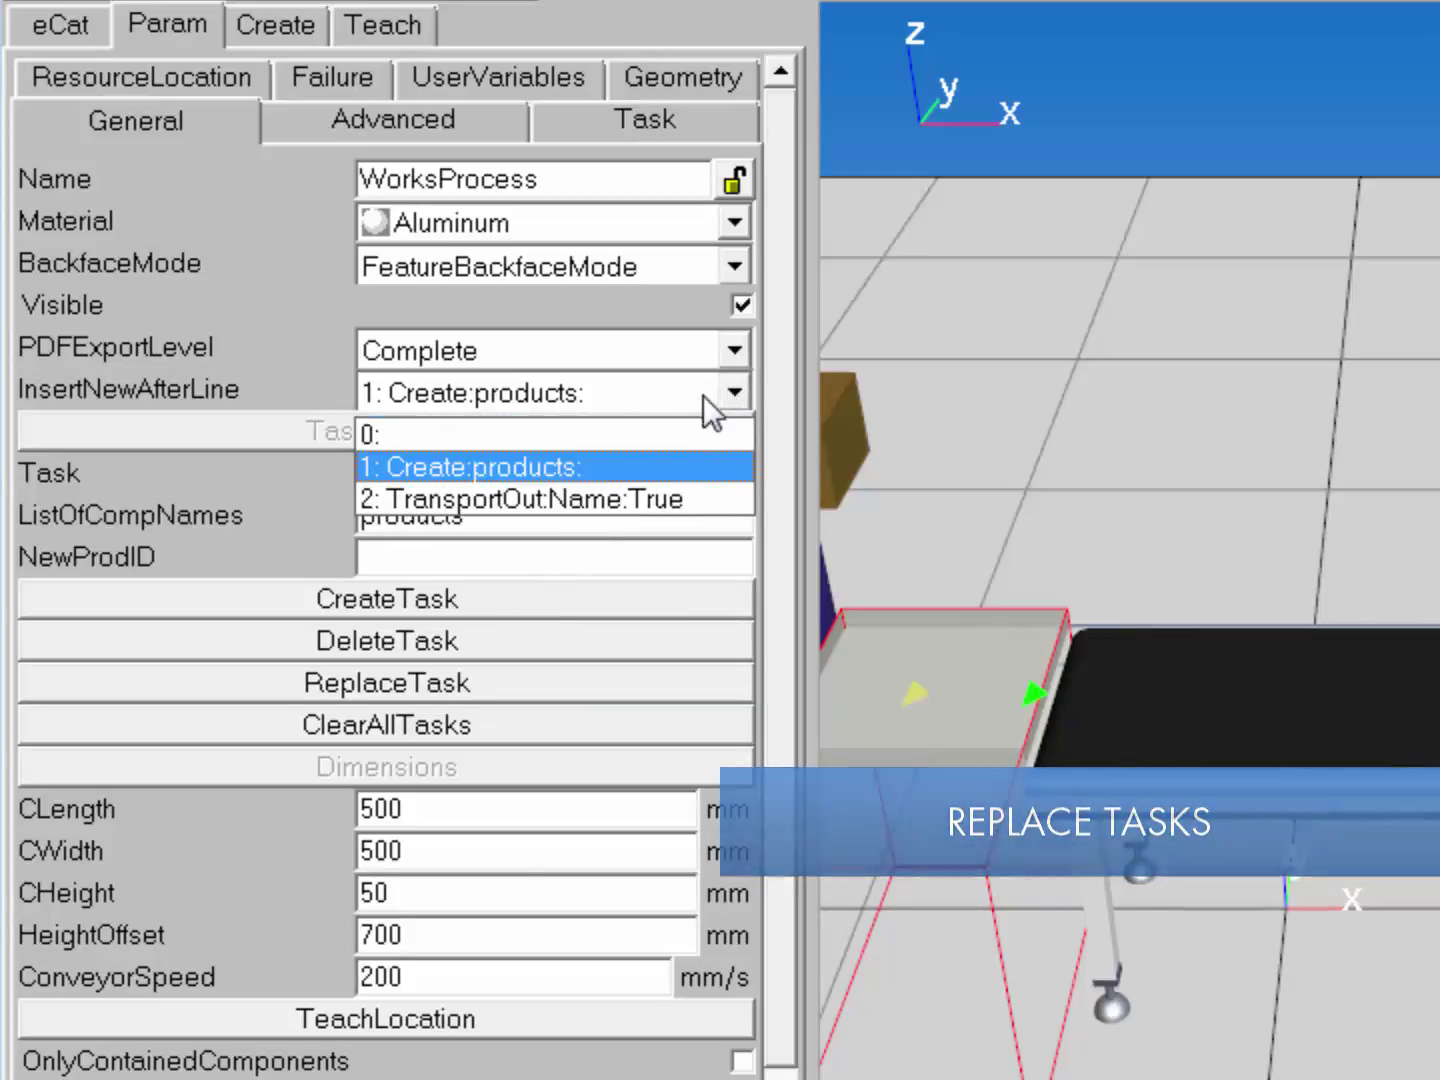
left_click(601, 463)
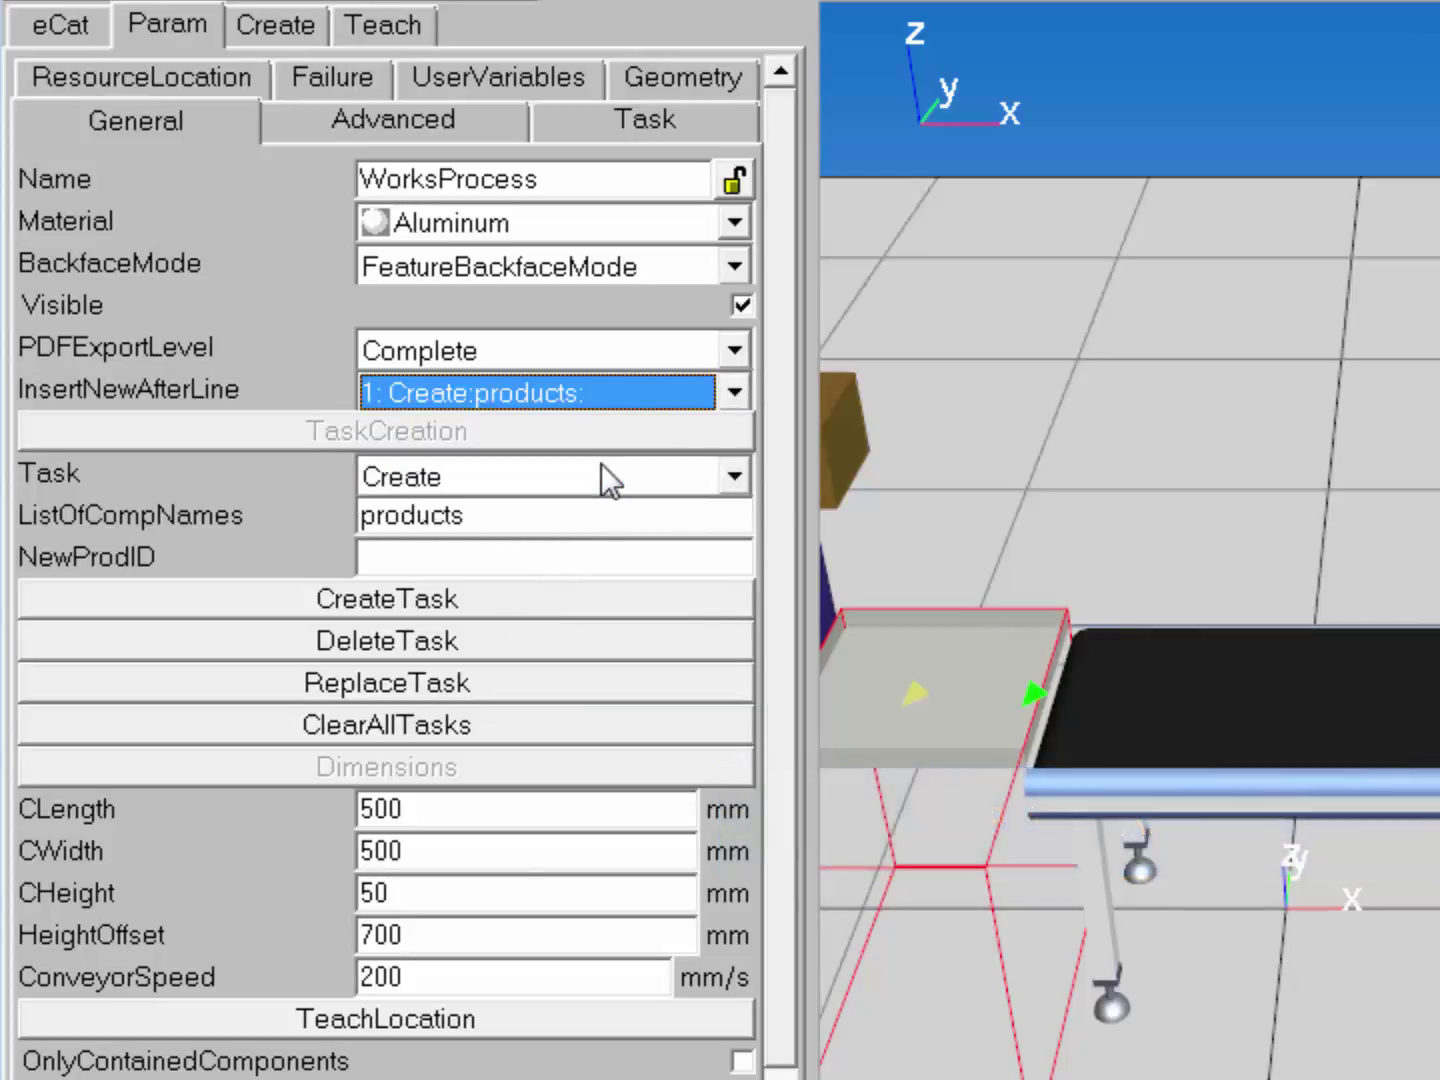
left_click(465, 562)
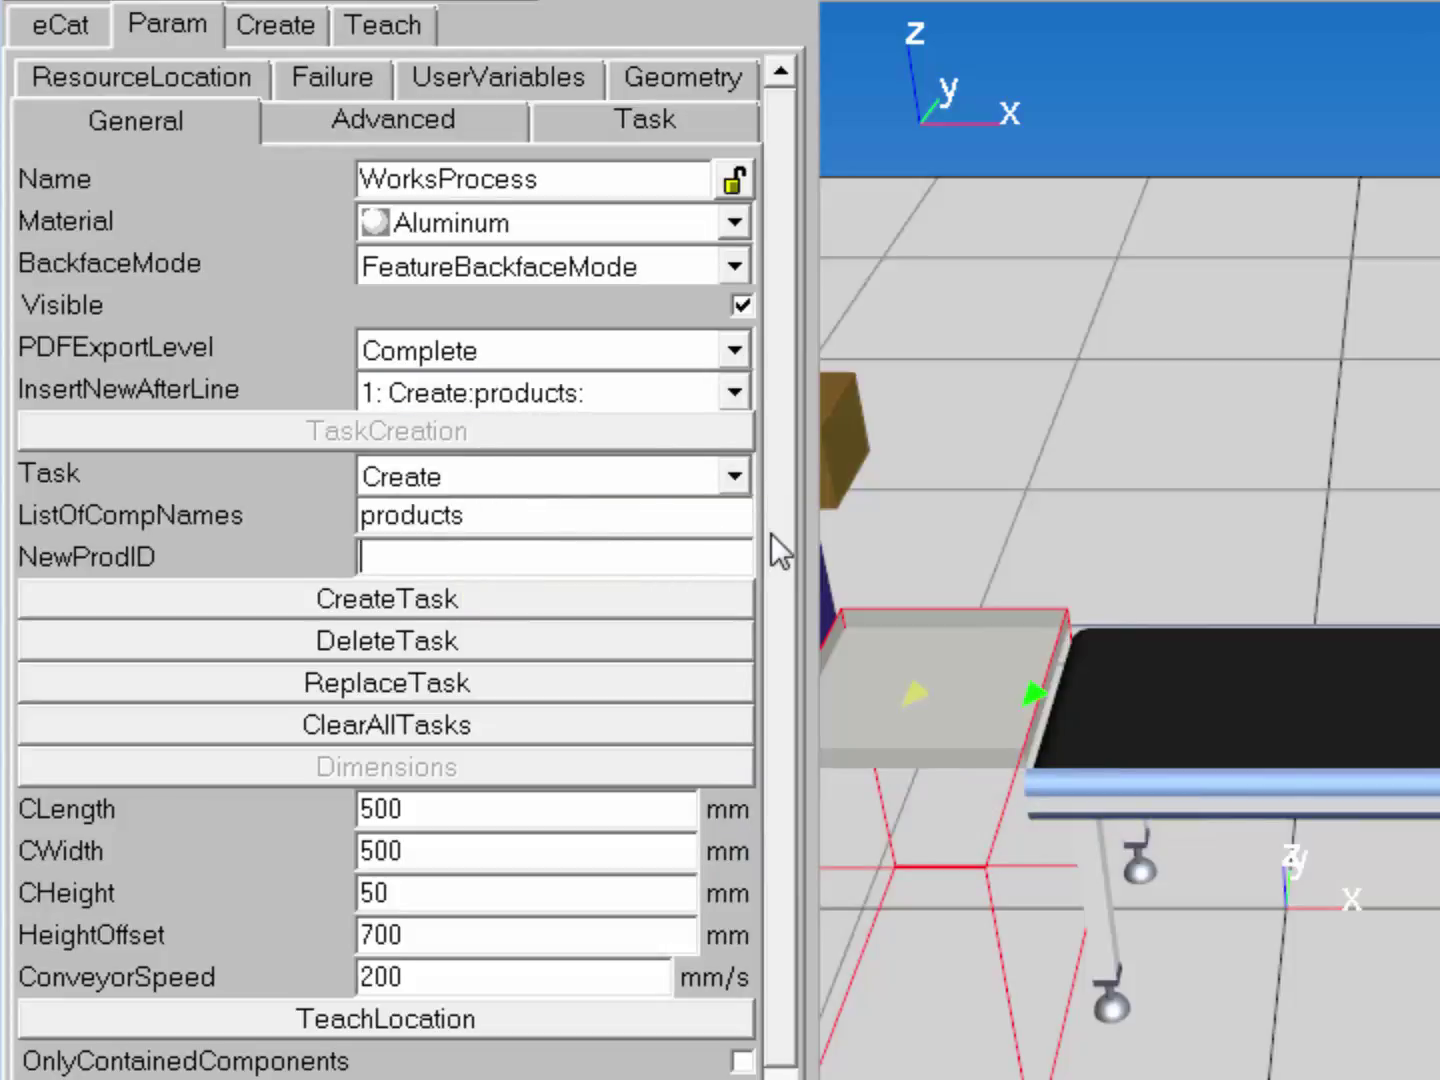
type("111")
left_click(489, 686)
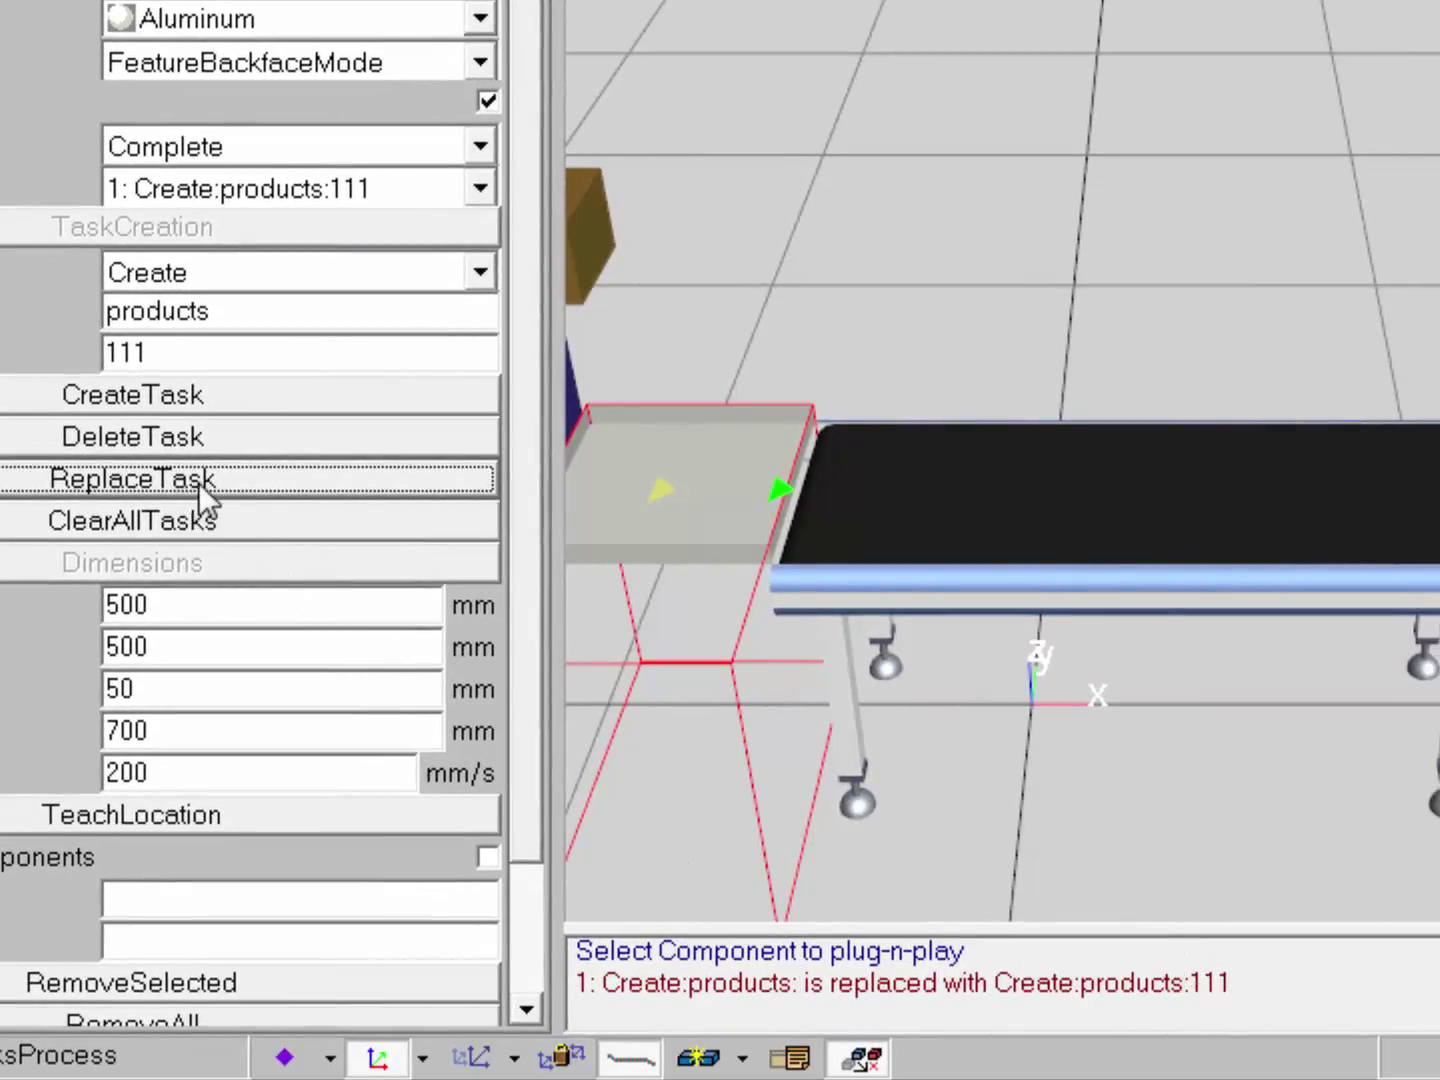
left_click(301, 274)
left_click(274, 380)
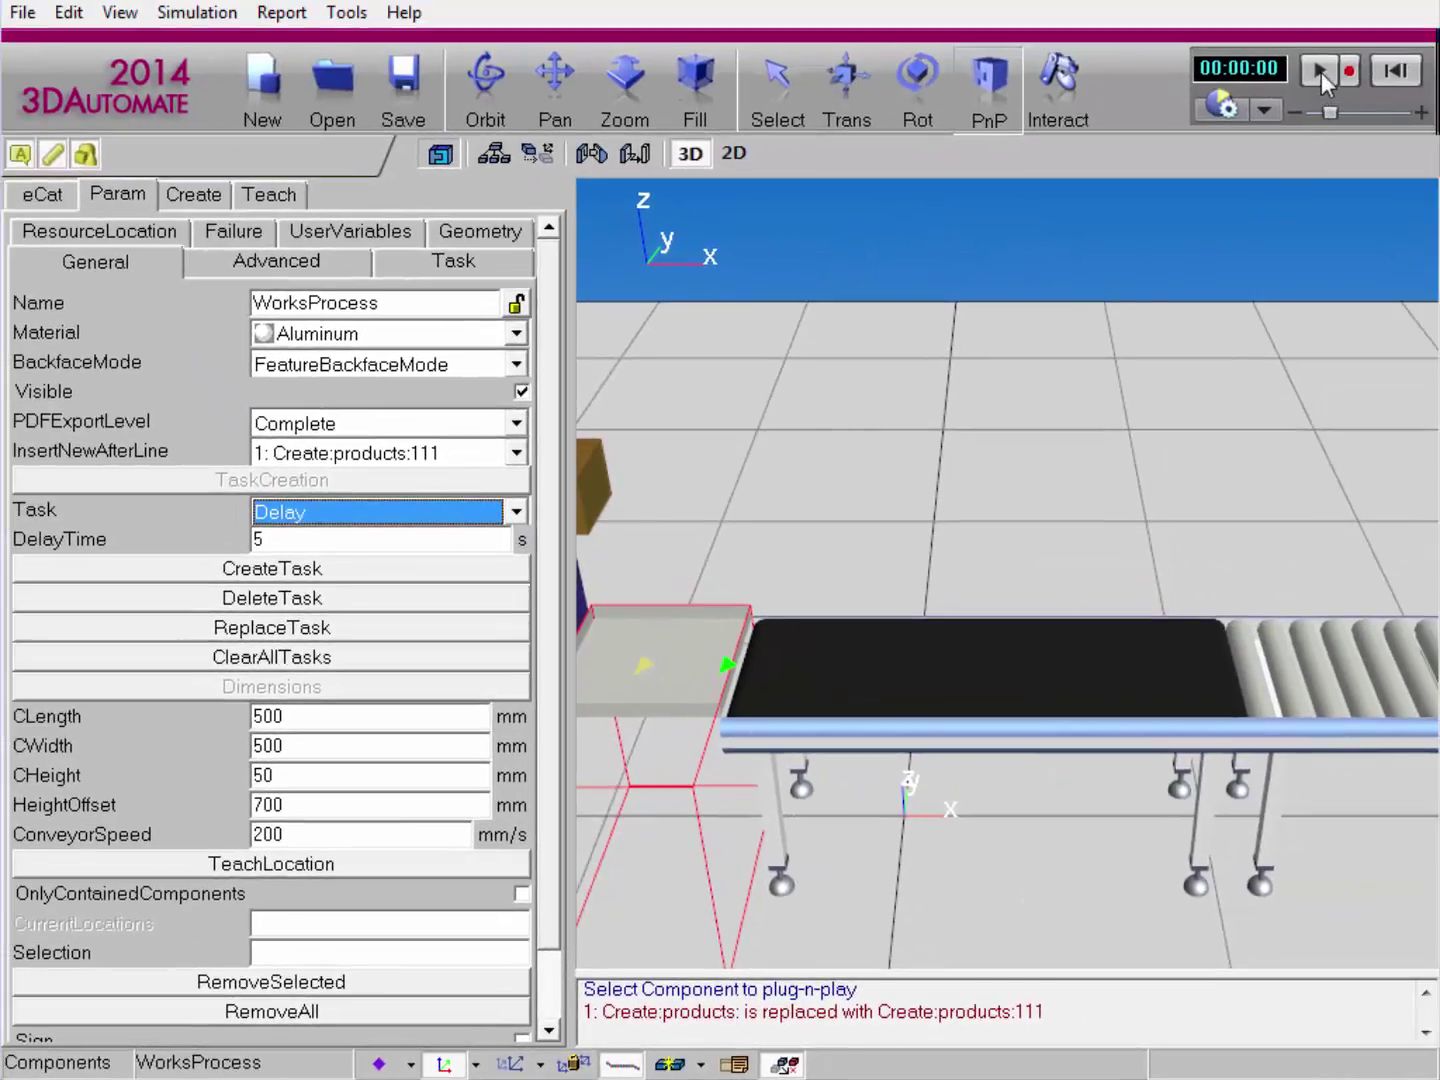
Run the simulation, stop and reset it to 00:00:00, rerun it, then select the black conveyor.
left_click(1321, 72)
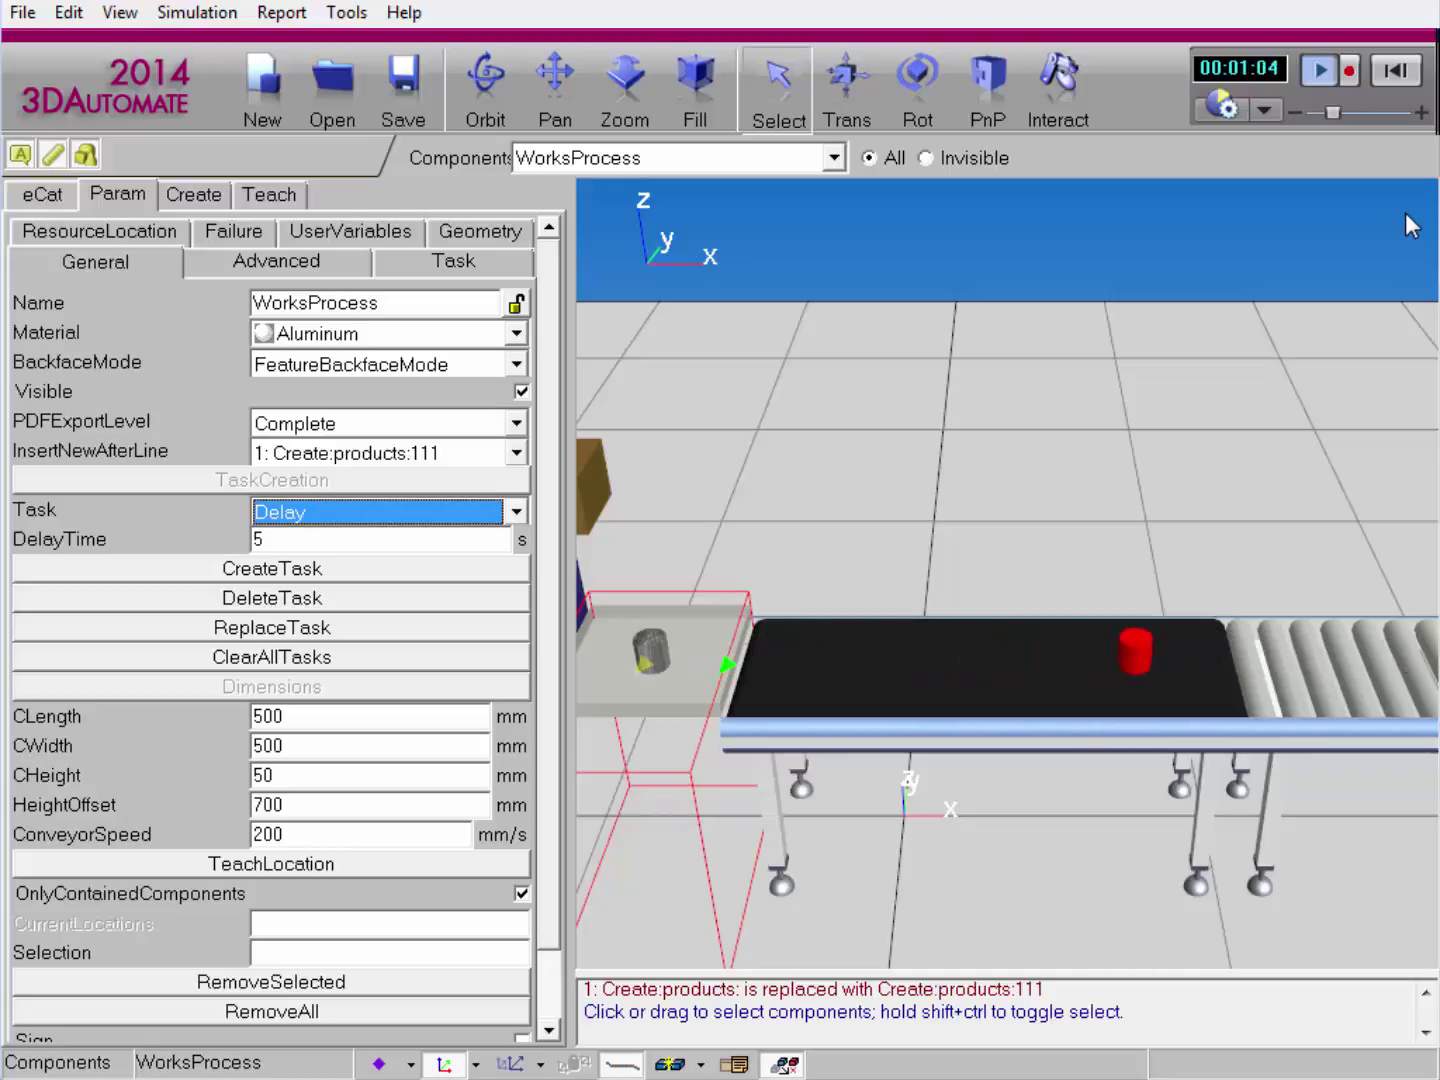
left_click(1320, 72)
left_click(1405, 75)
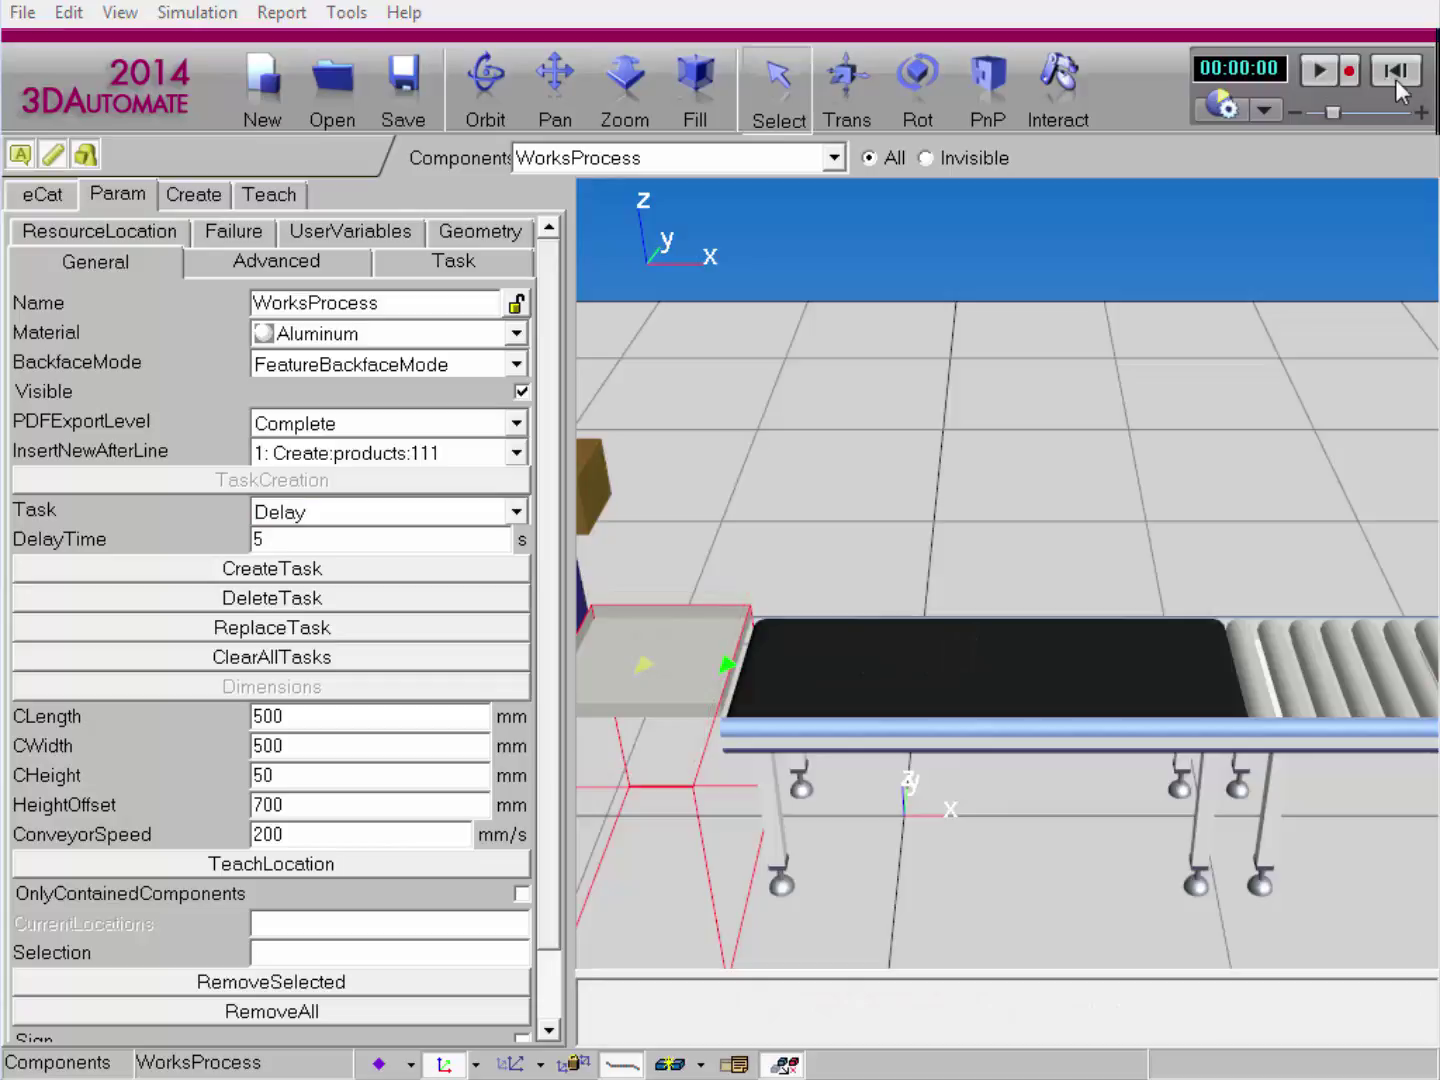
left_click(1318, 72)
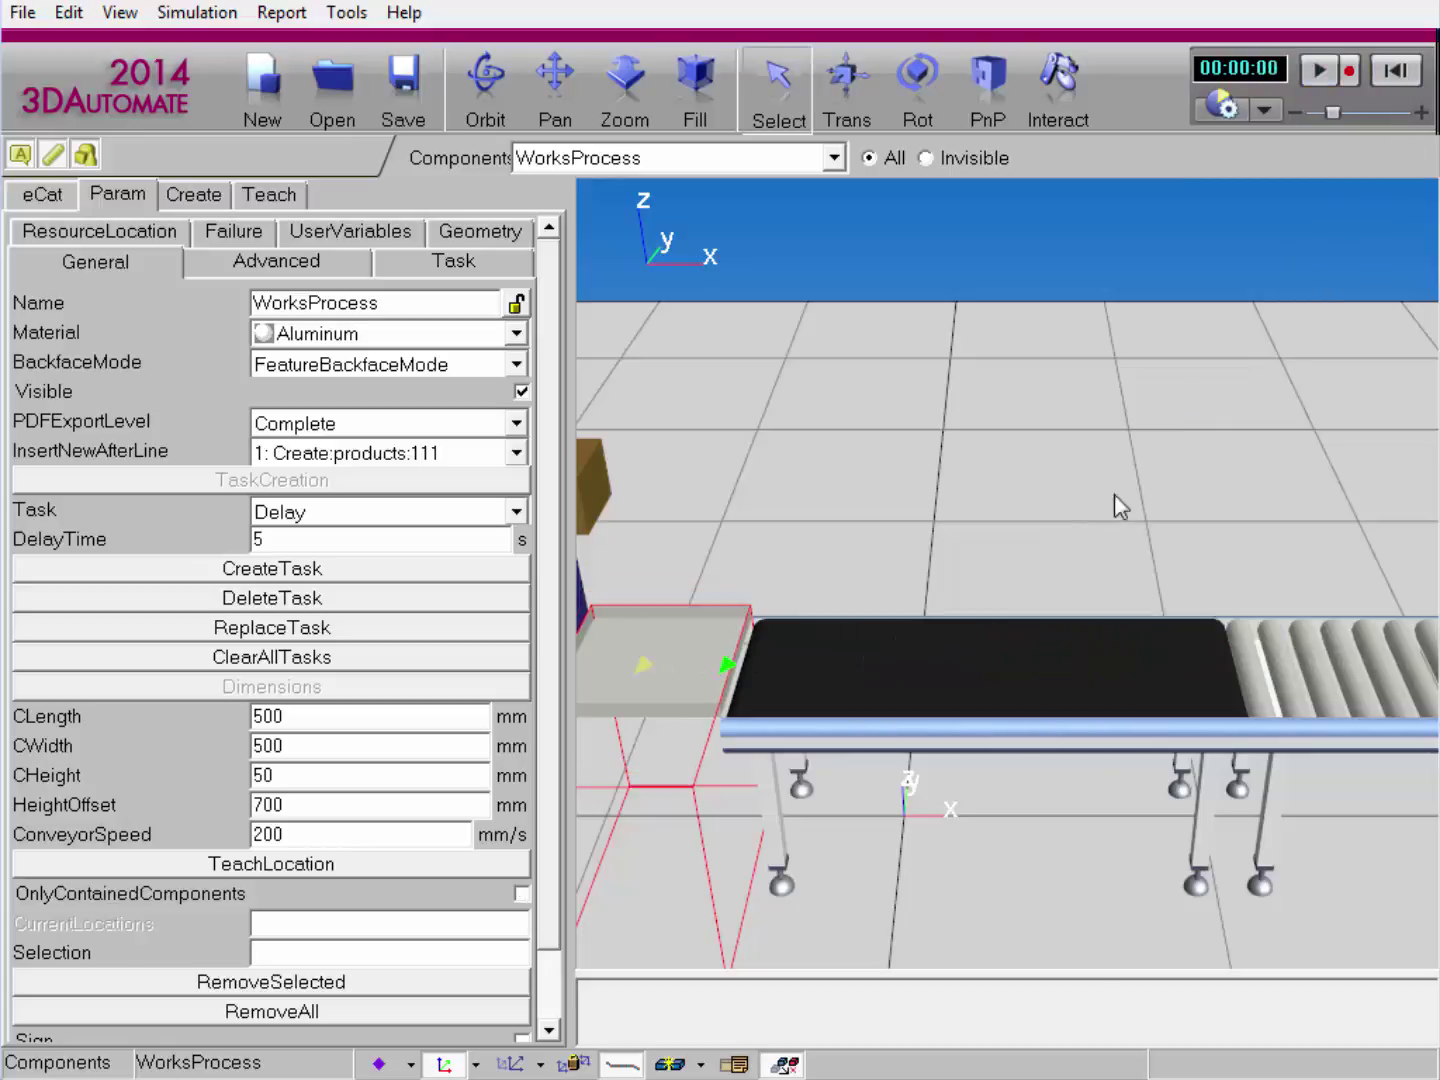
left_click(1048, 651)
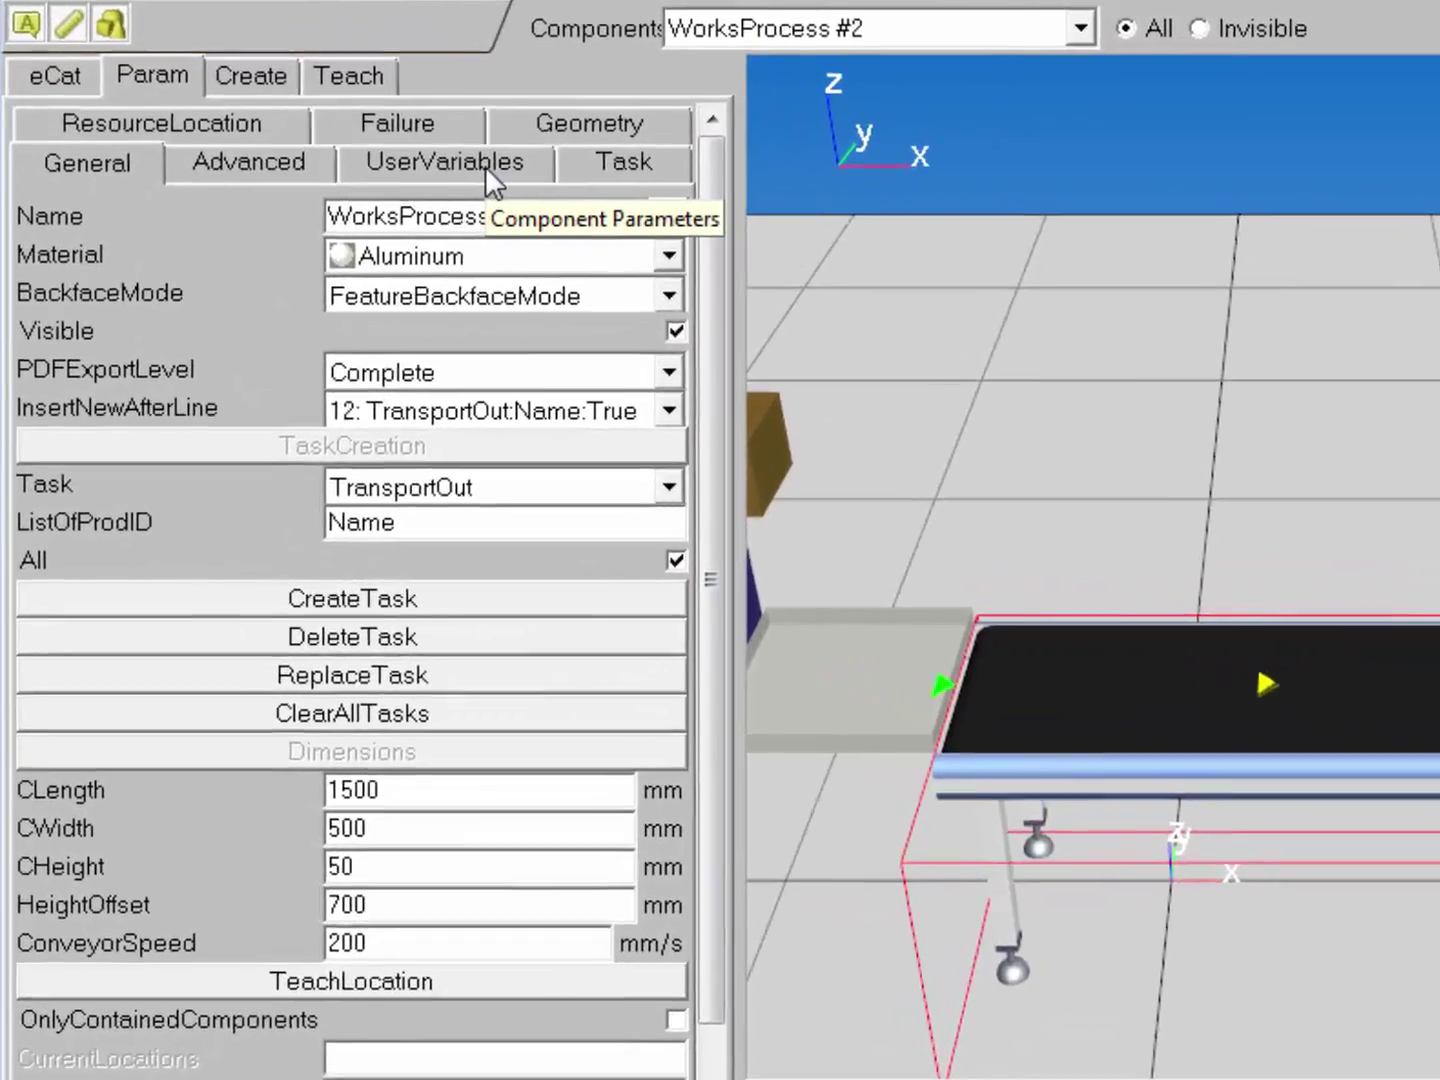
Show WorksProcess #2's user variables and select the counter variable, whose value is 5.
left_click(363, 263)
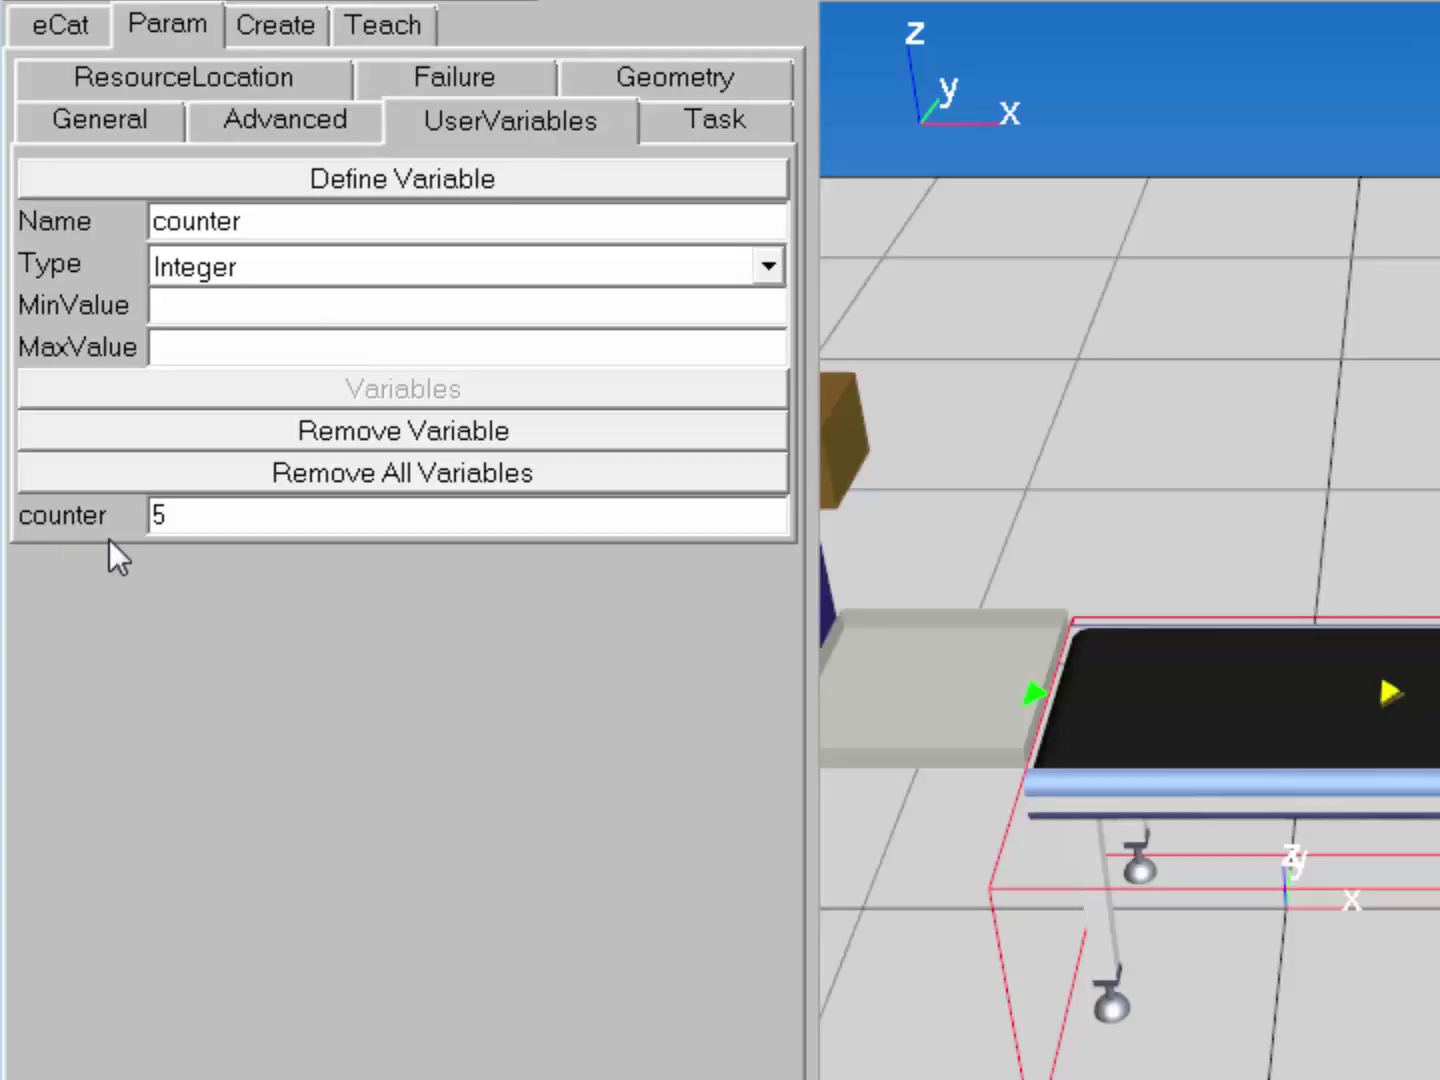
left_click_drag(275, 221, 139, 220)
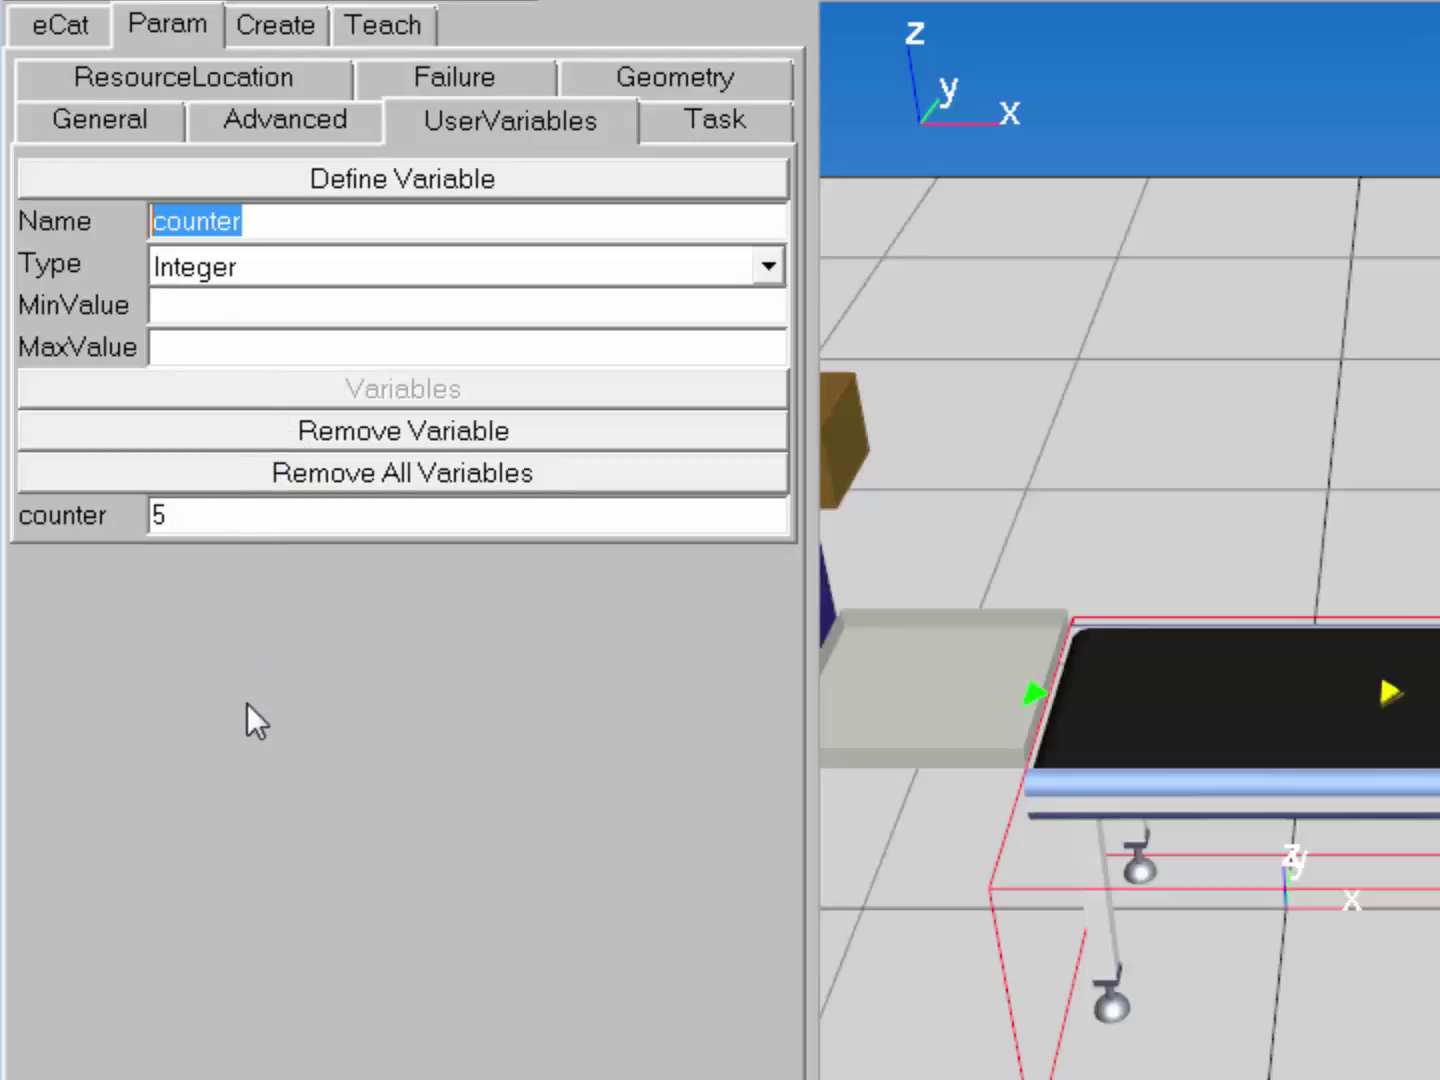
Remove the counter variable and define a Distribution variable named RandColor with blank units.
left_click(266, 435)
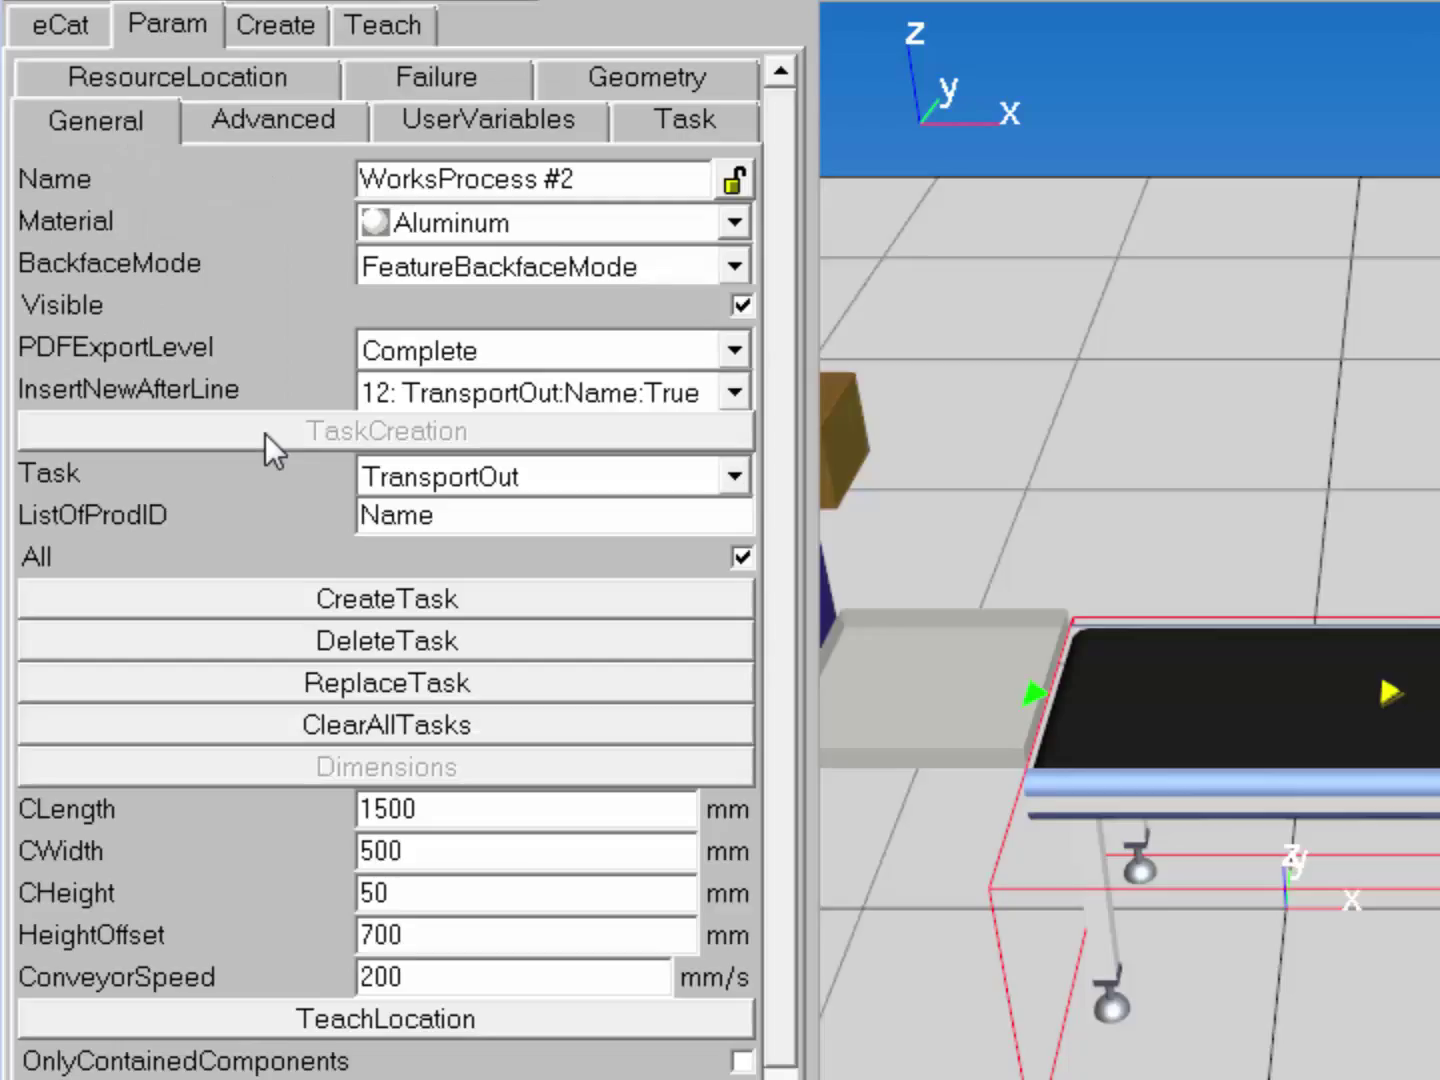
left_click(428, 121)
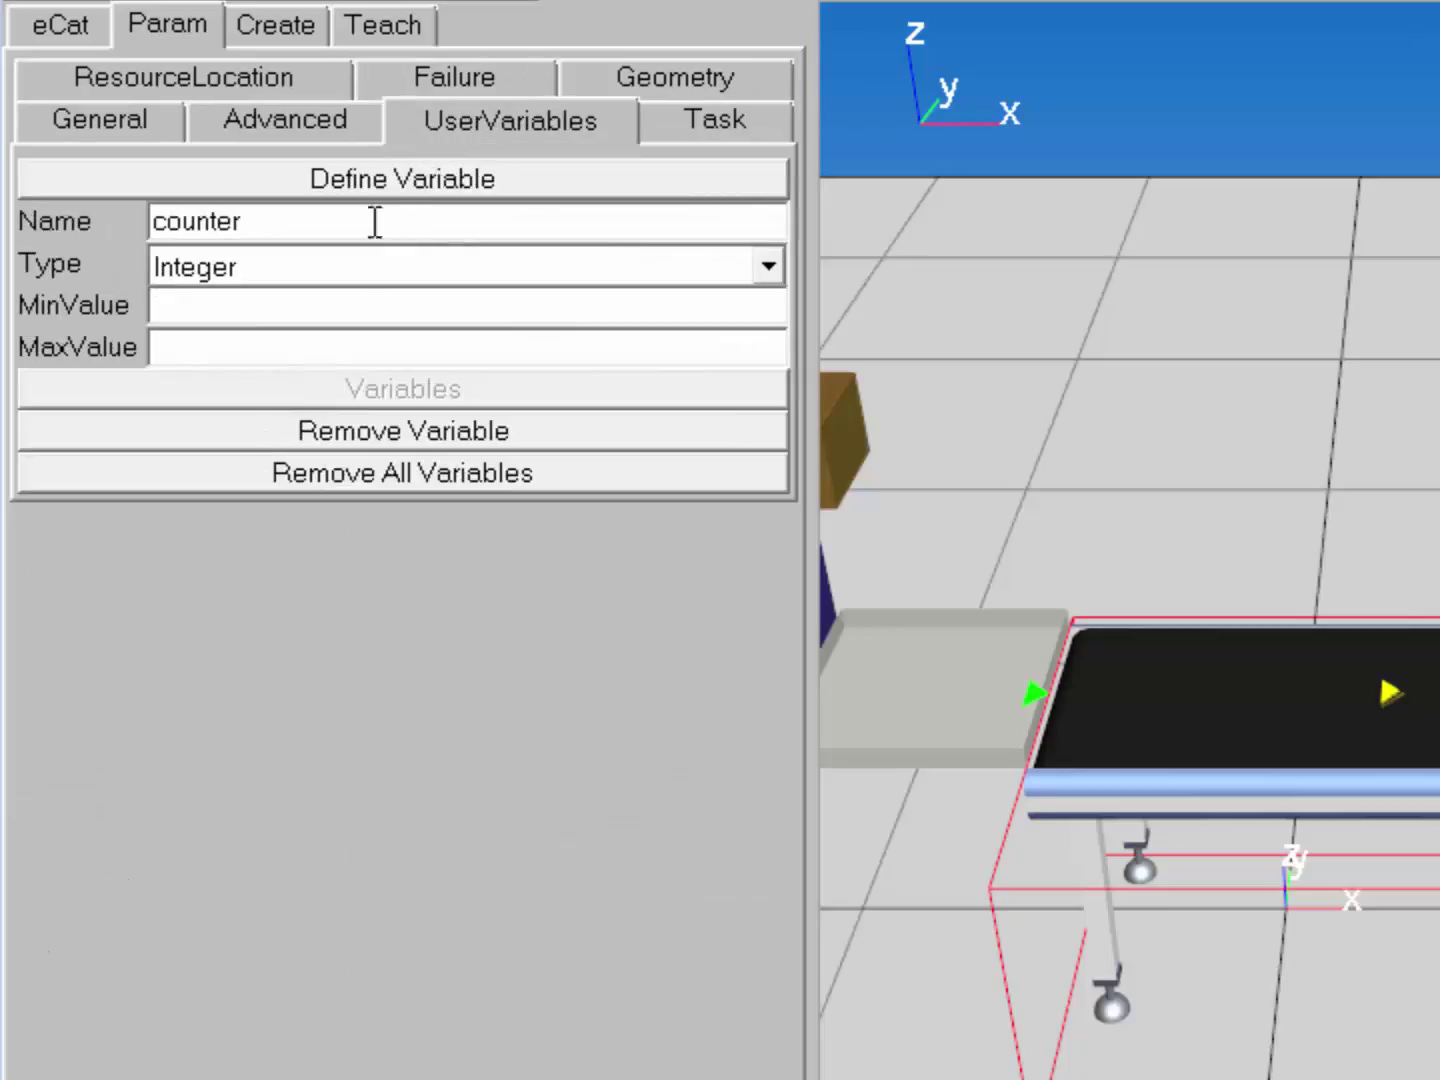
left_click(768, 264)
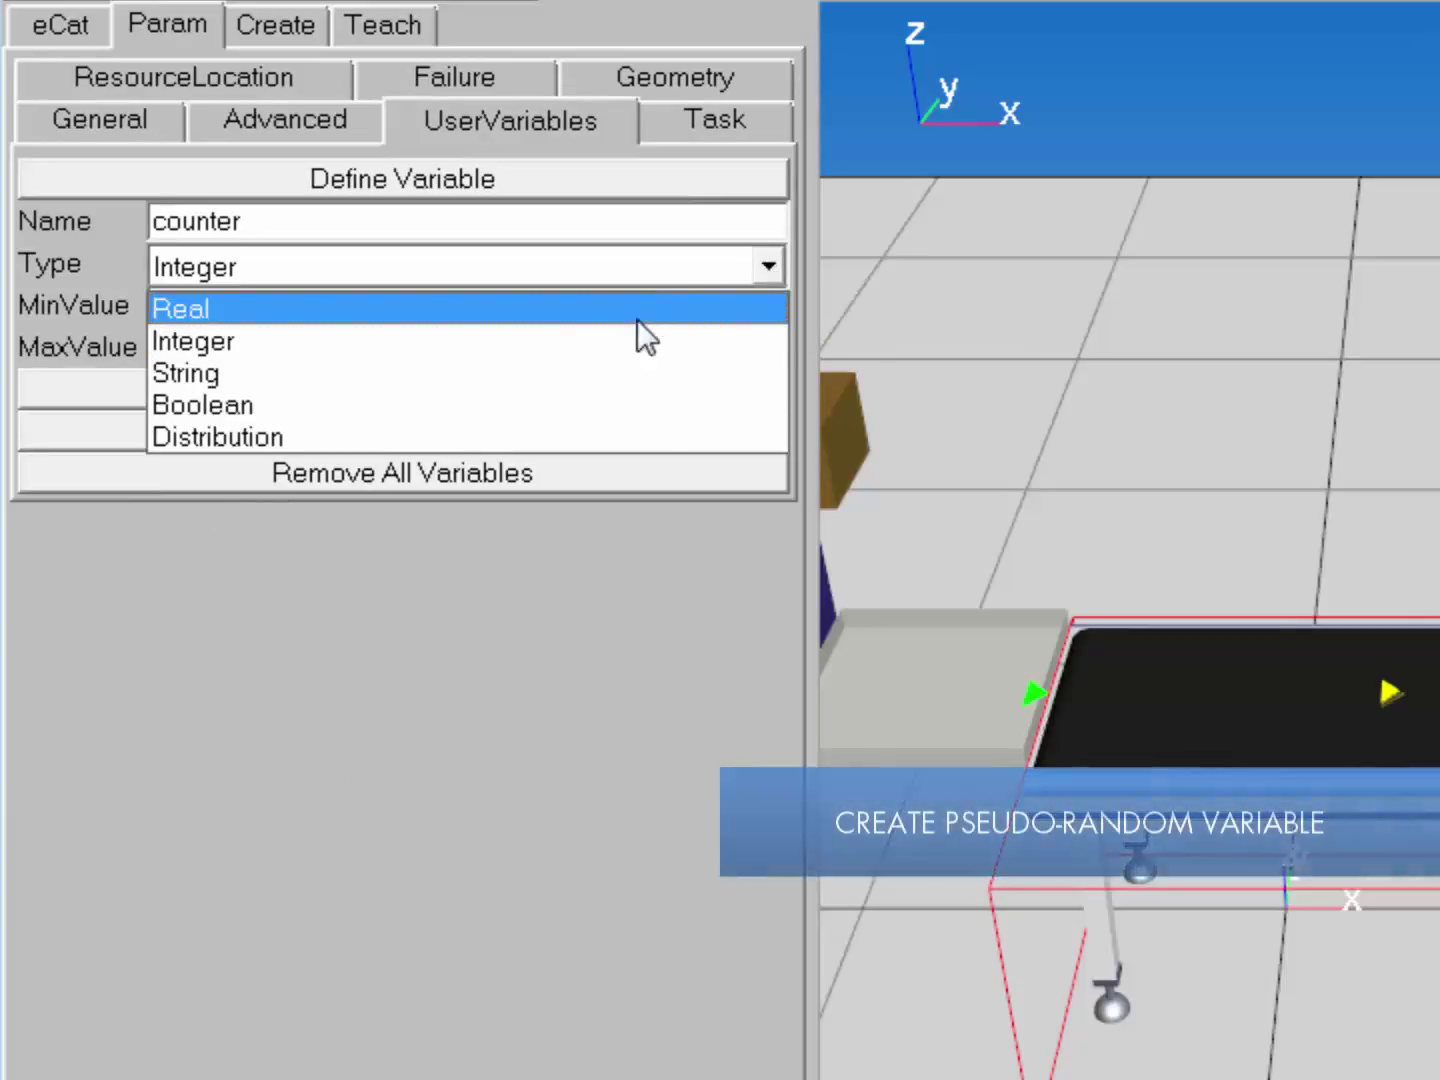
left_click(495, 430)
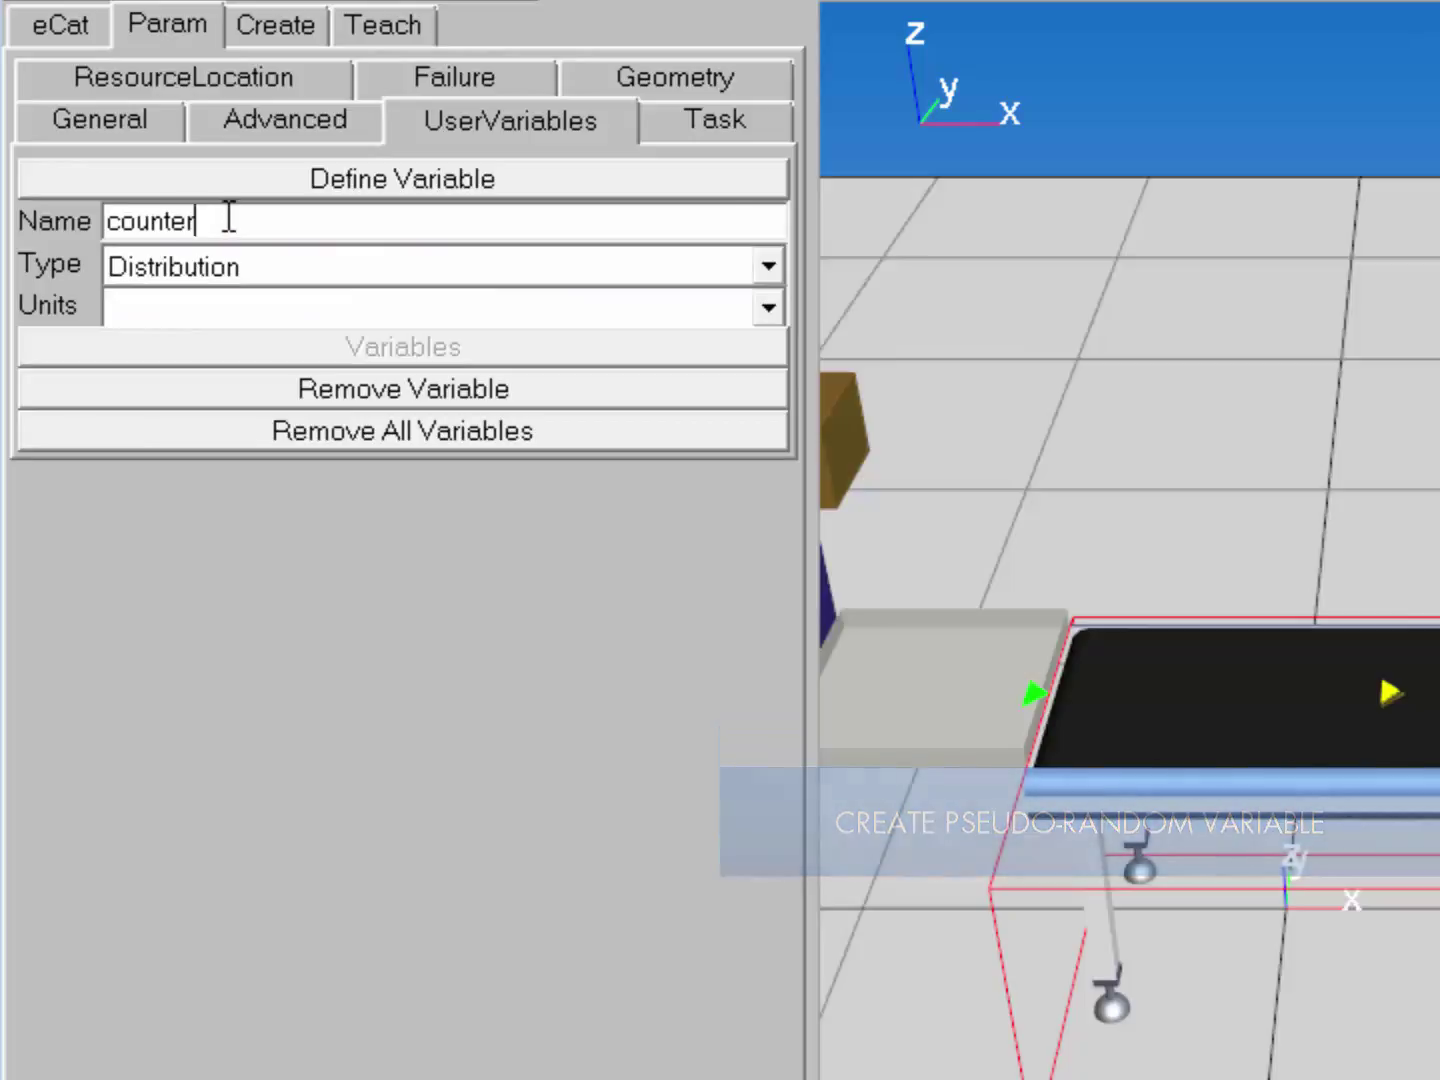
left_click_drag(228, 218, 120, 257)
type("RandColor")
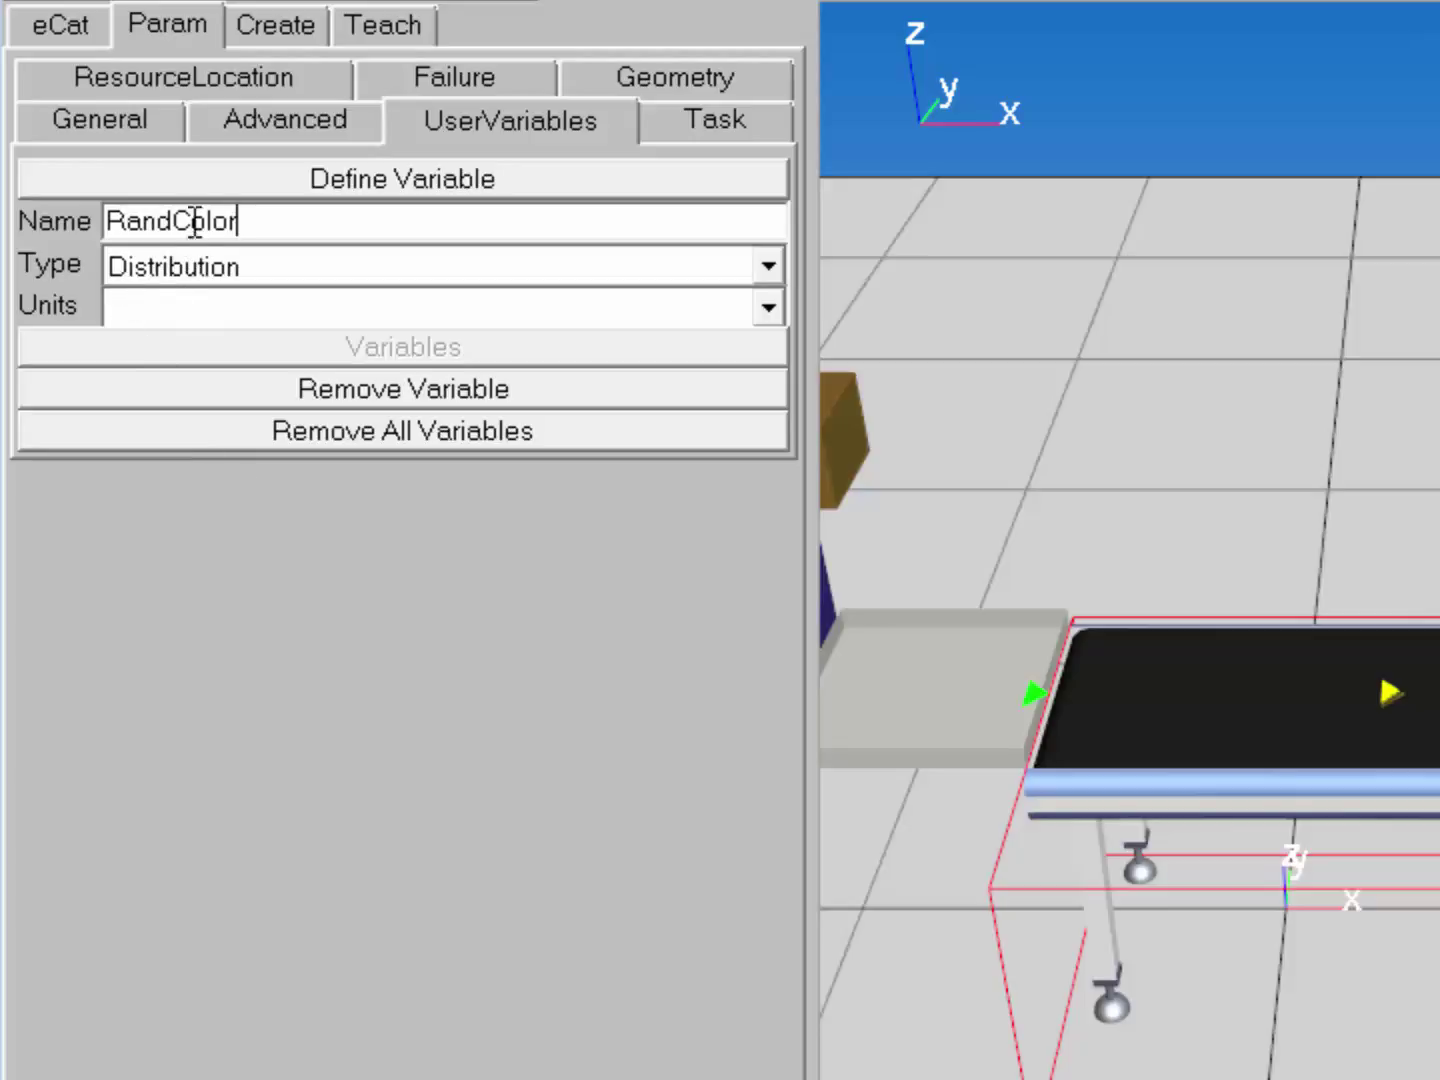
left_click(767, 303)
left_click(713, 303)
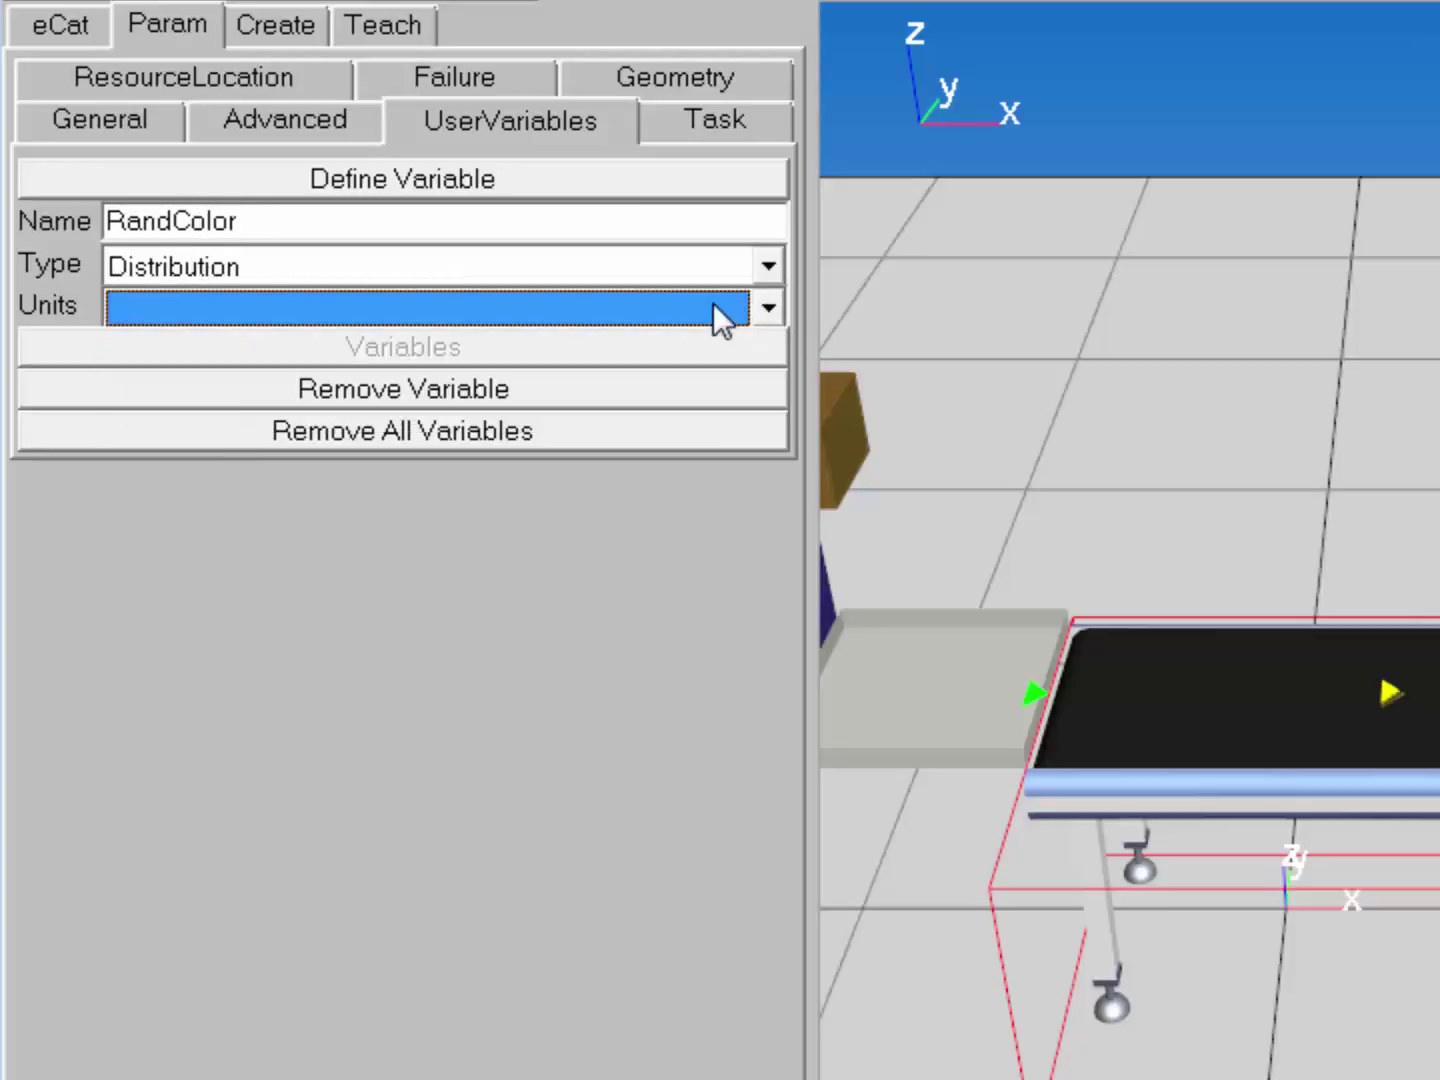
left_click(557, 187)
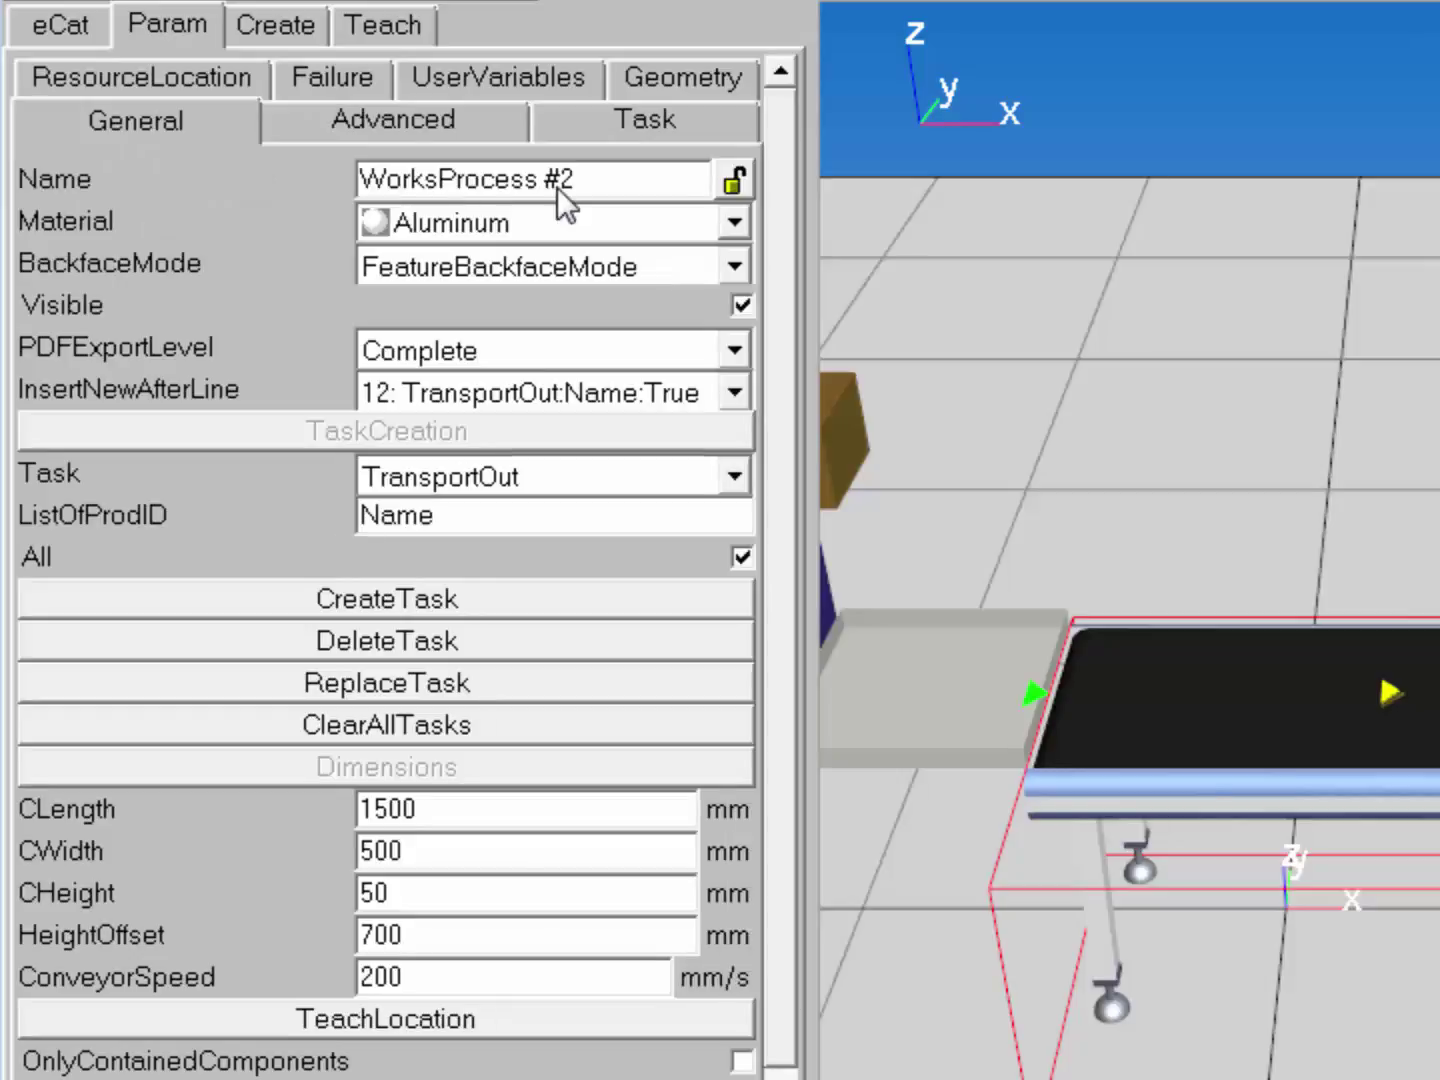
left_click(538, 83)
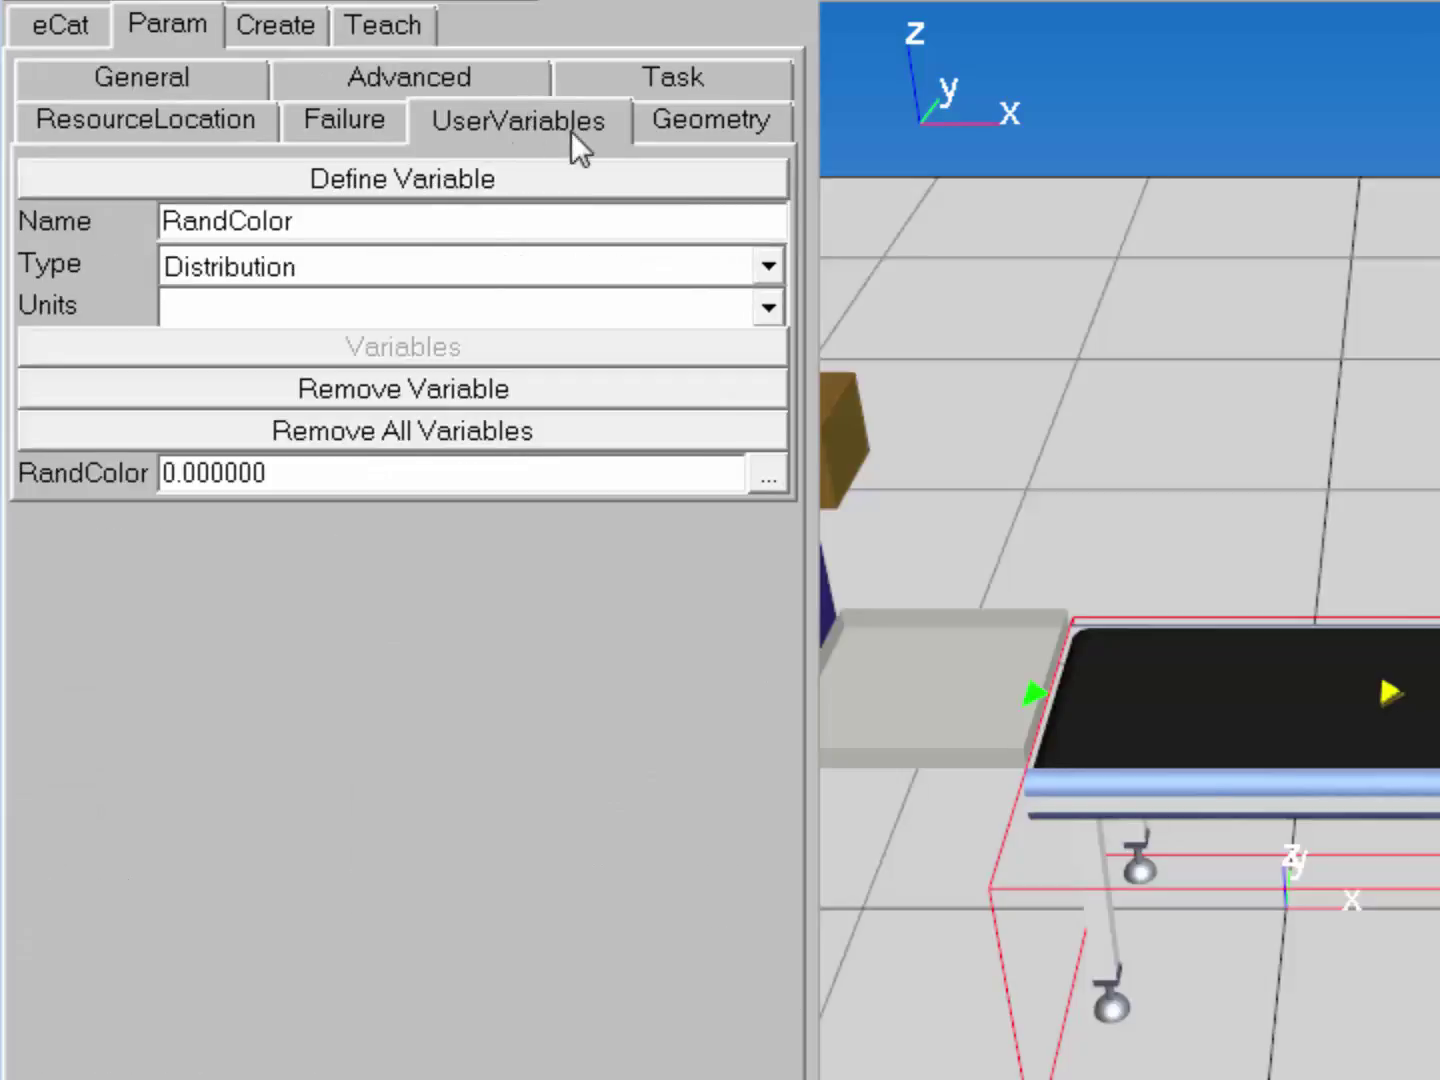
Set RandColor to a uniform(0, 1) distribution and return to the General parameters.
left_click(764, 472)
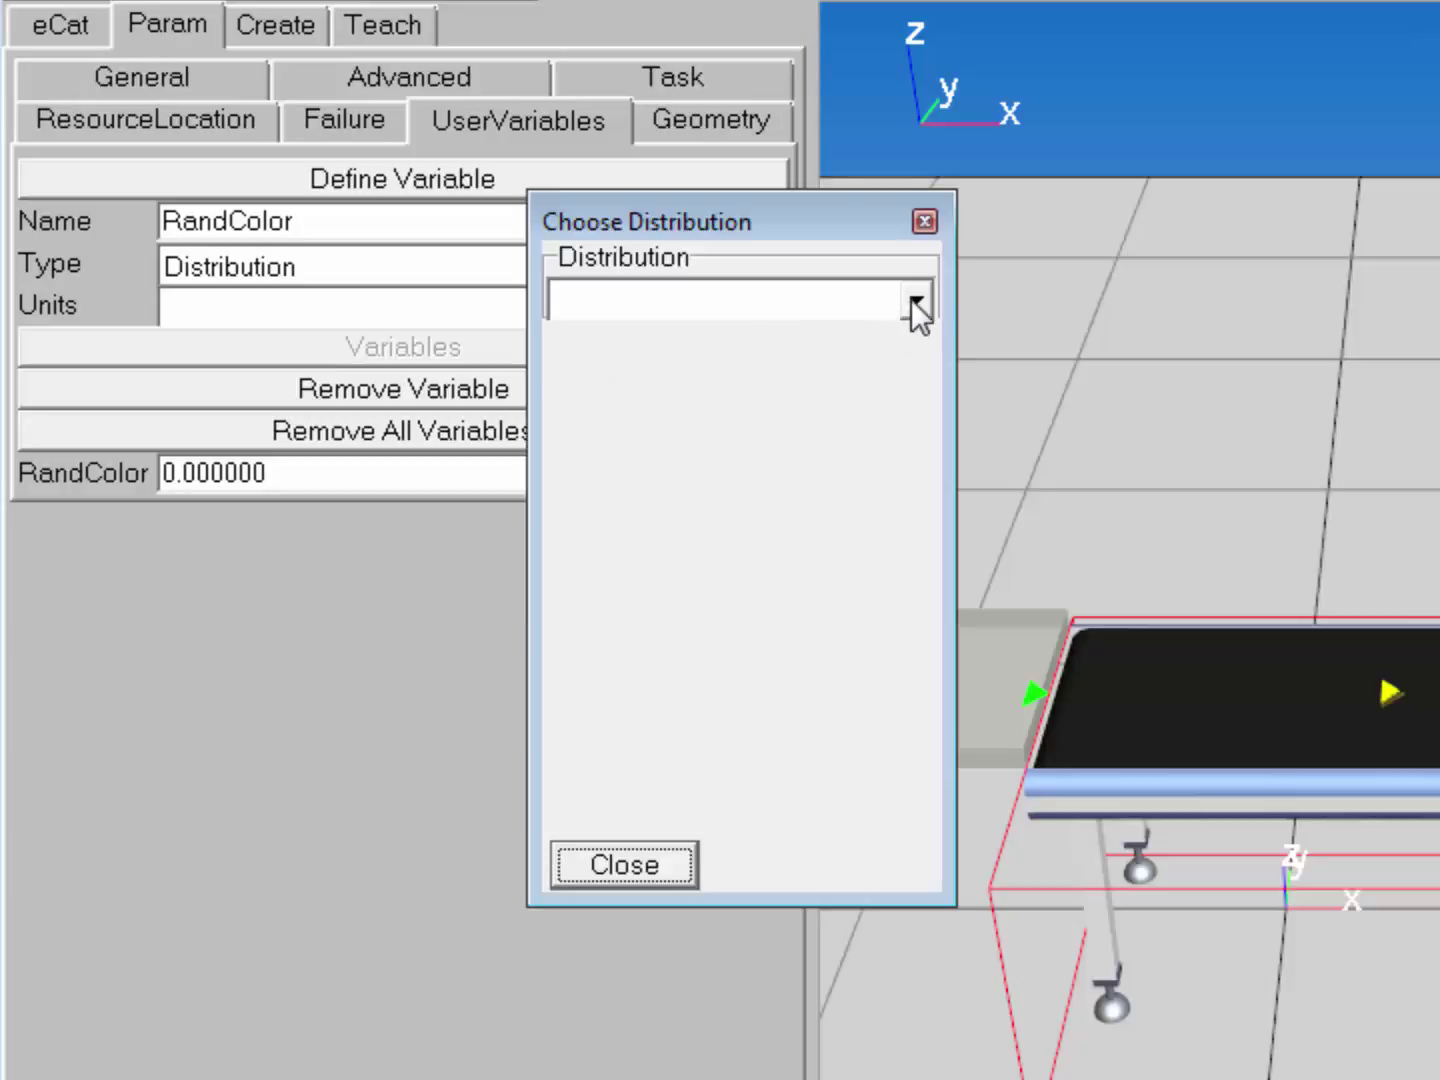
left_click(912, 299)
left_click(833, 394)
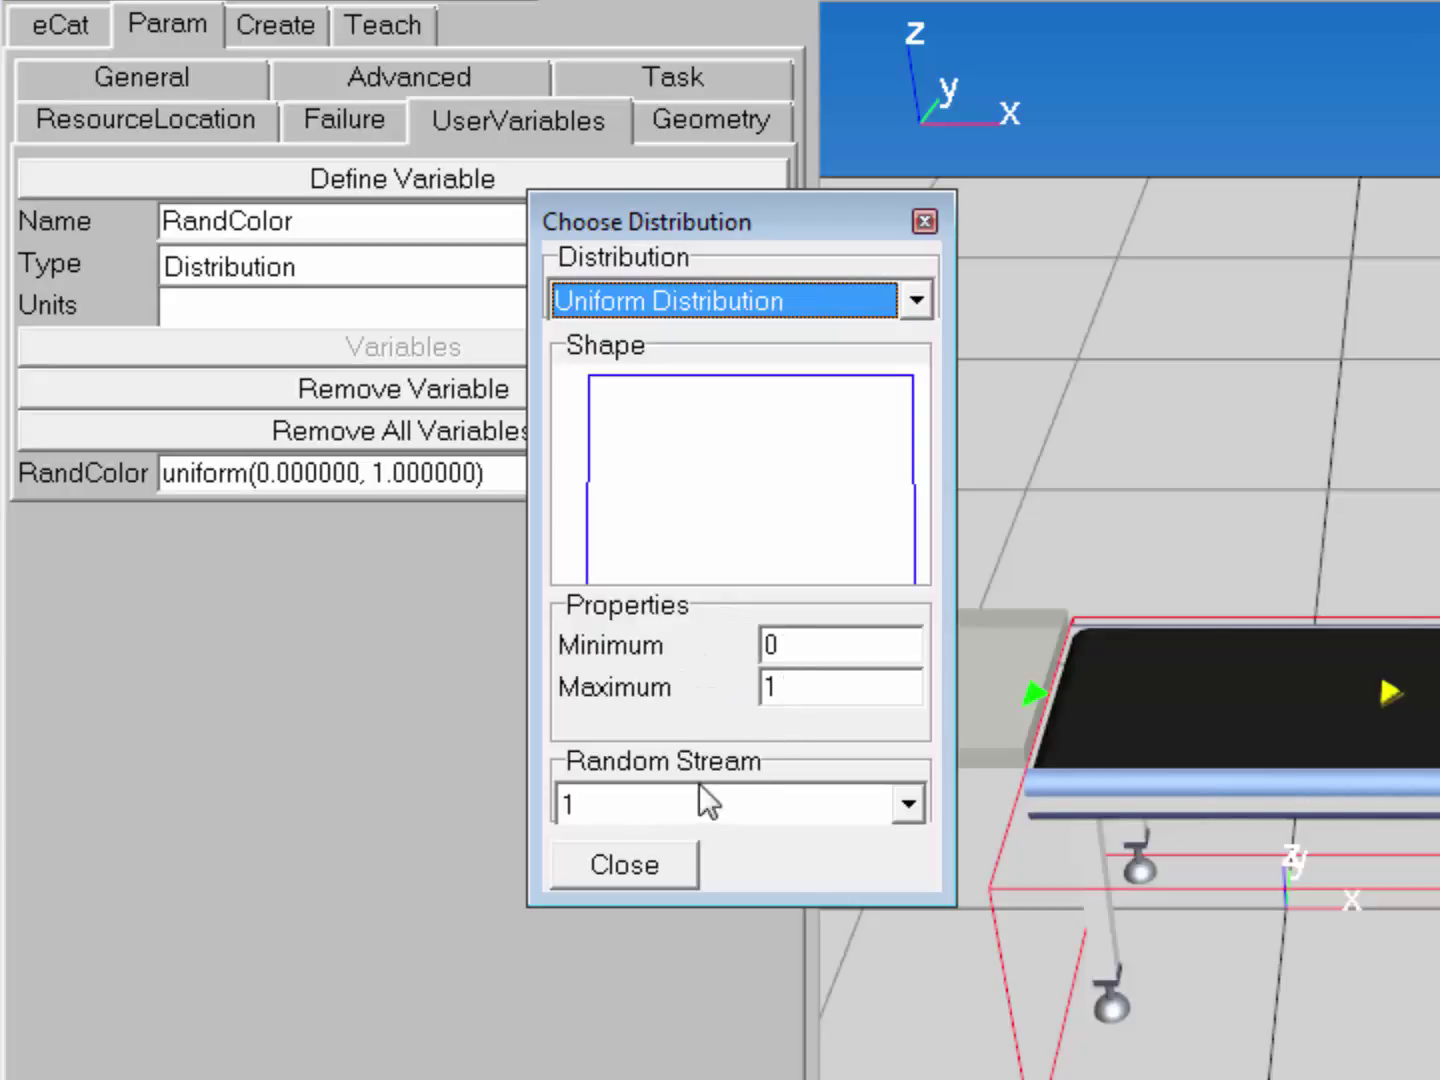
left_click(624, 866)
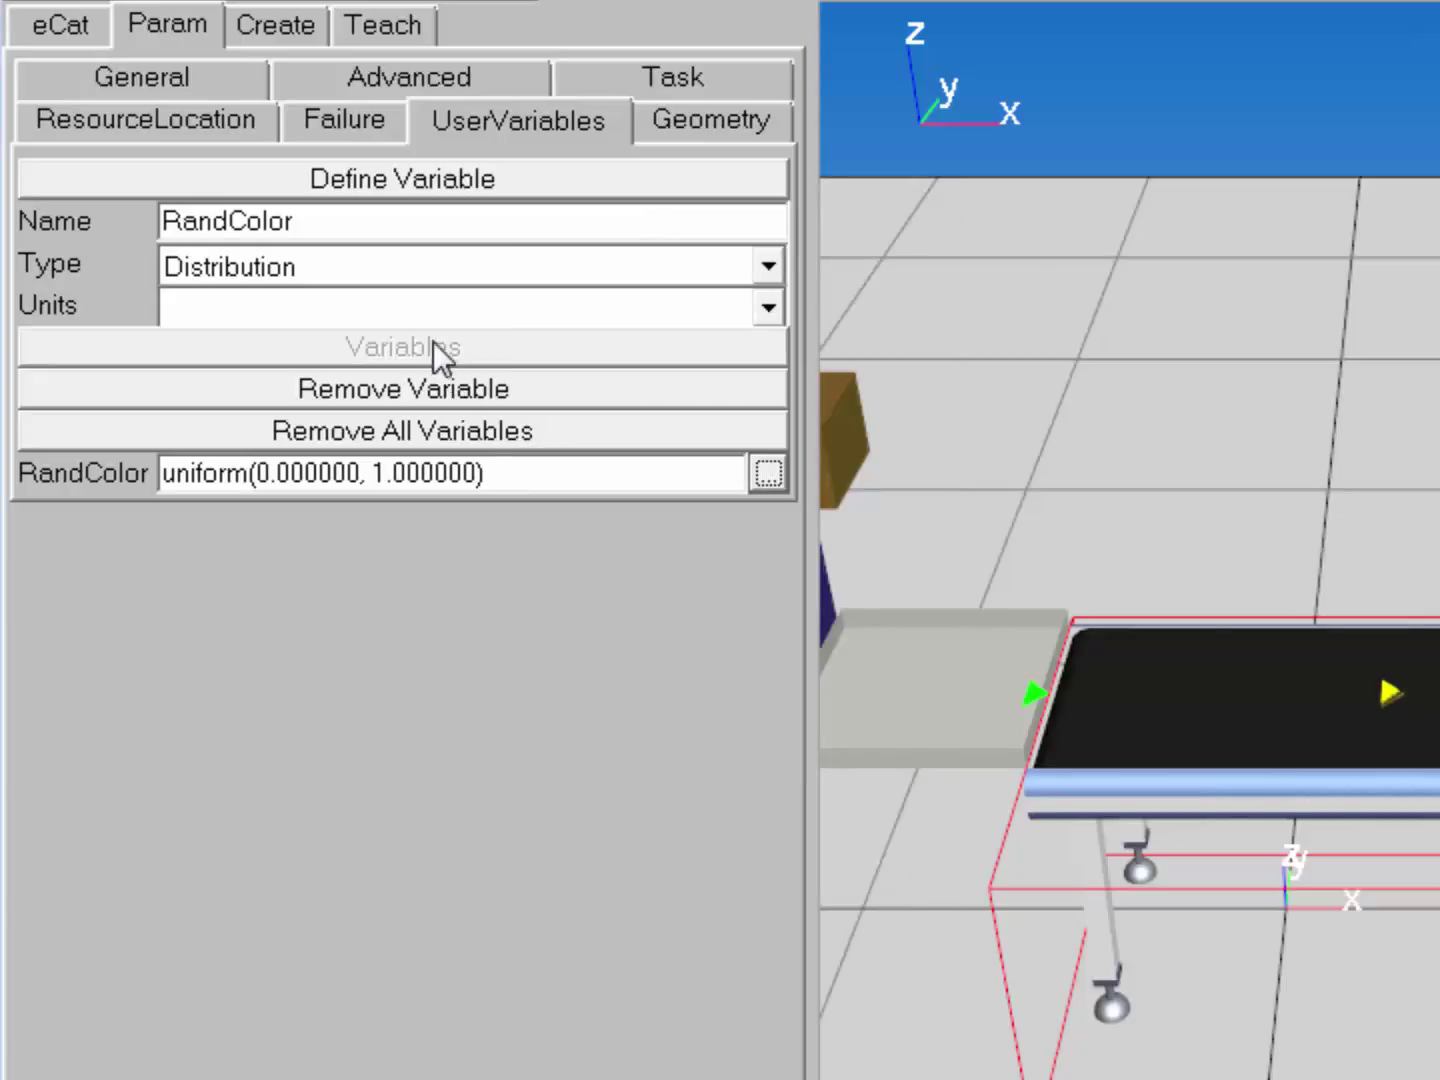
left_click(199, 73)
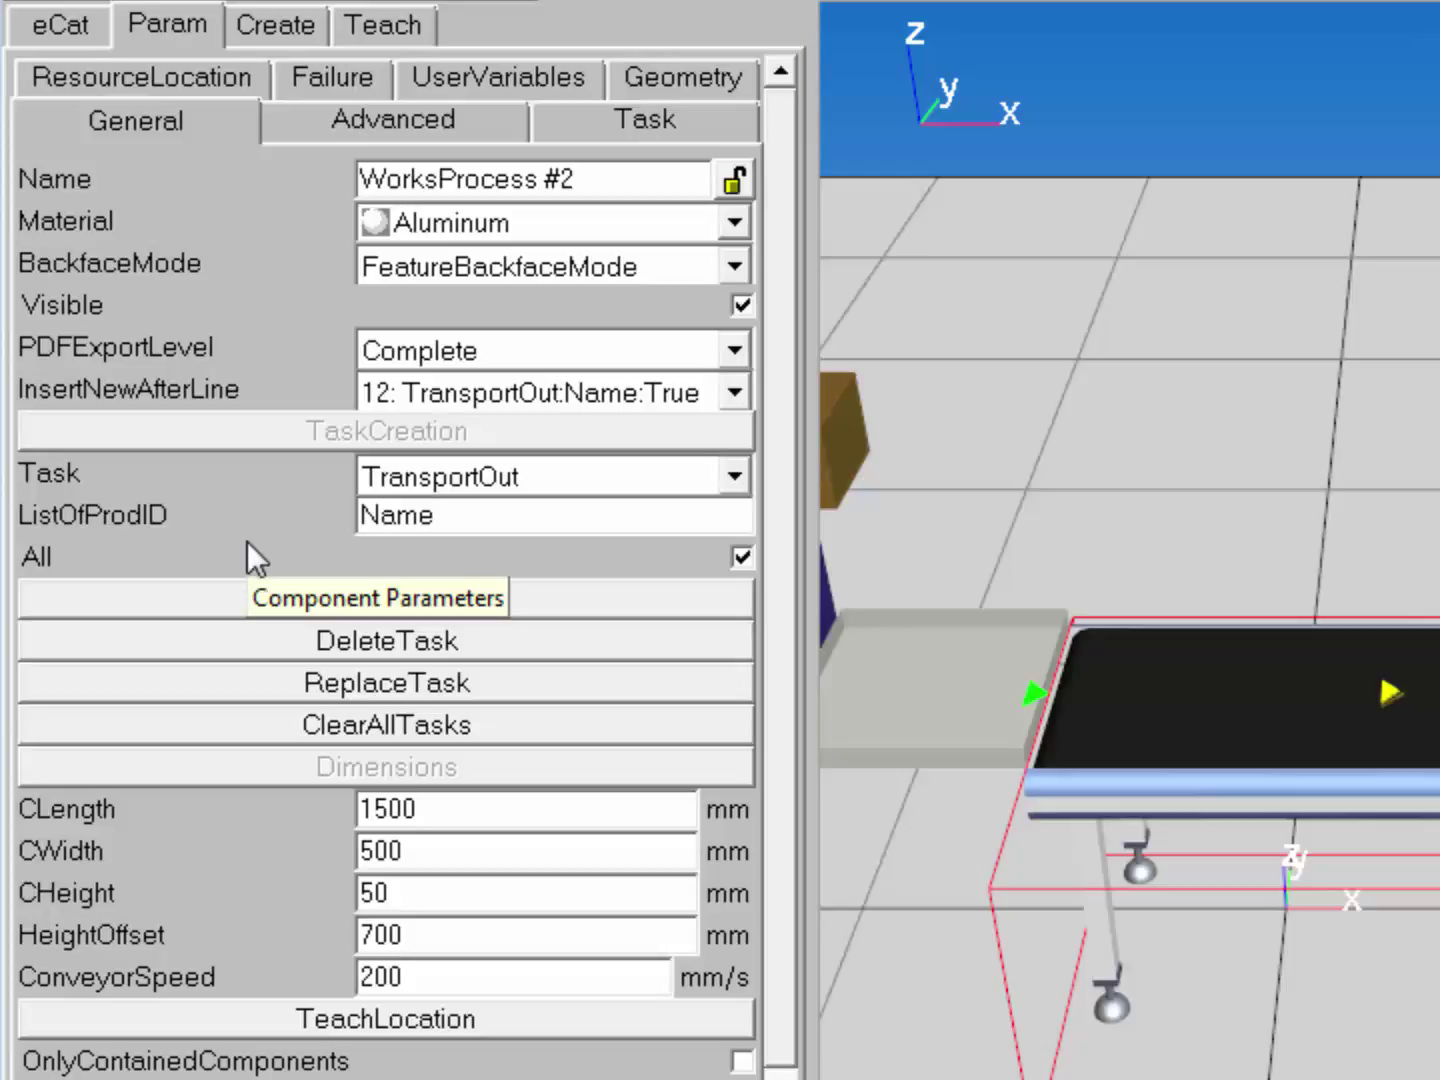
Clear all tasks and add a single TransportIn task for product 111.
left_click(256, 722)
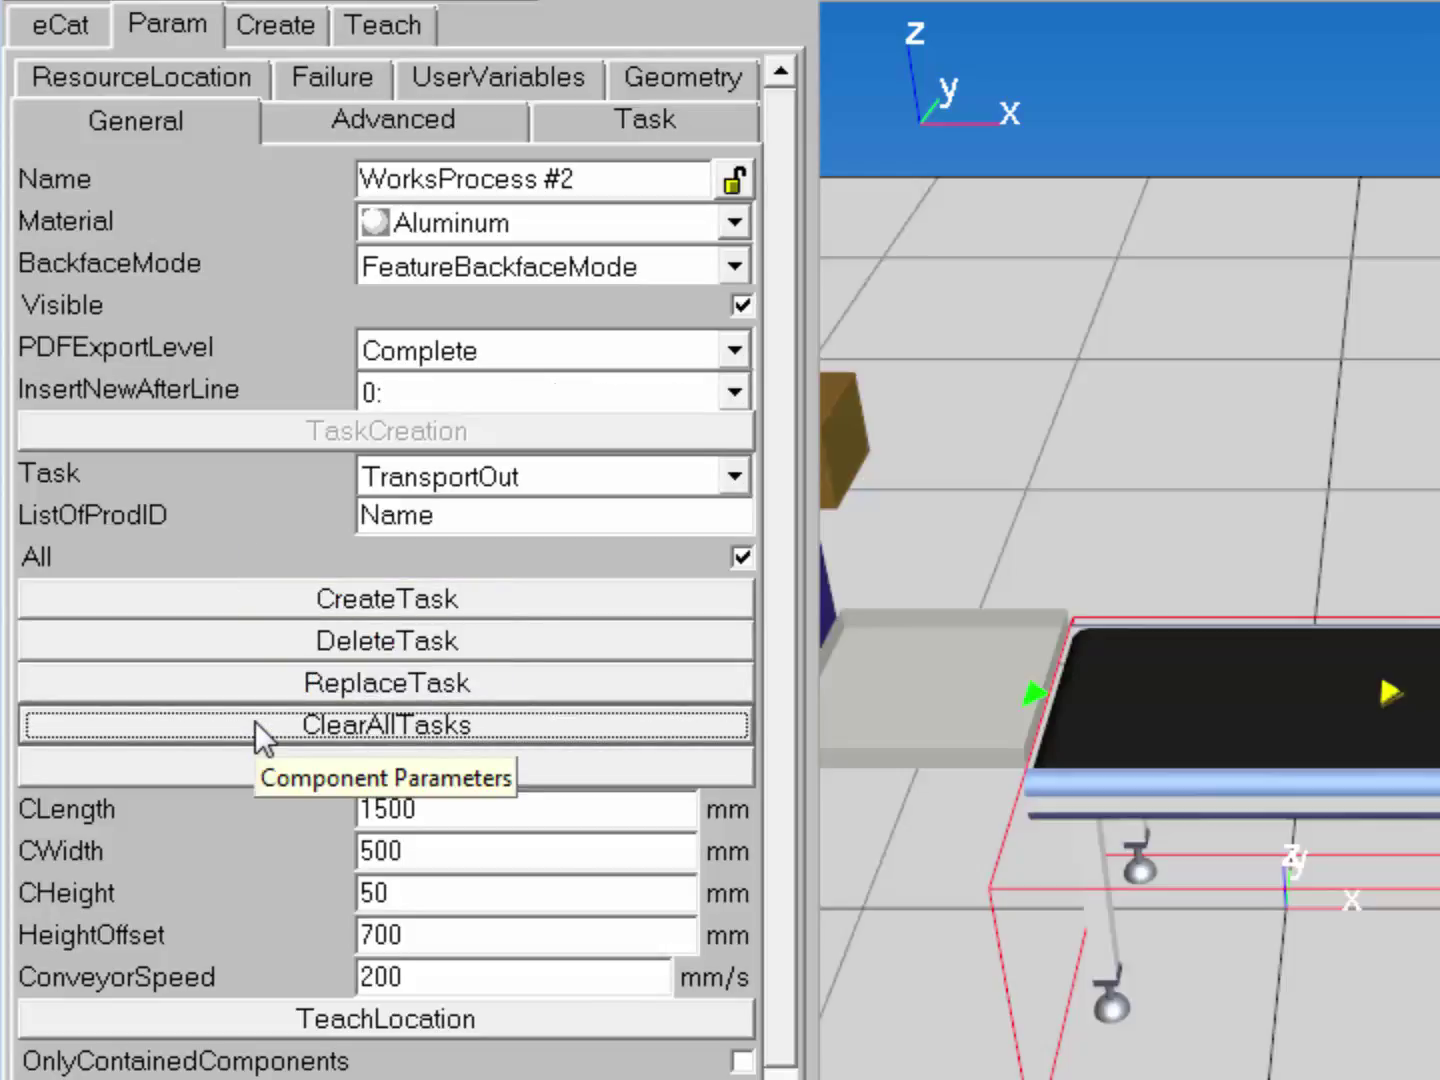
left_click(733, 476)
left_click(686, 552)
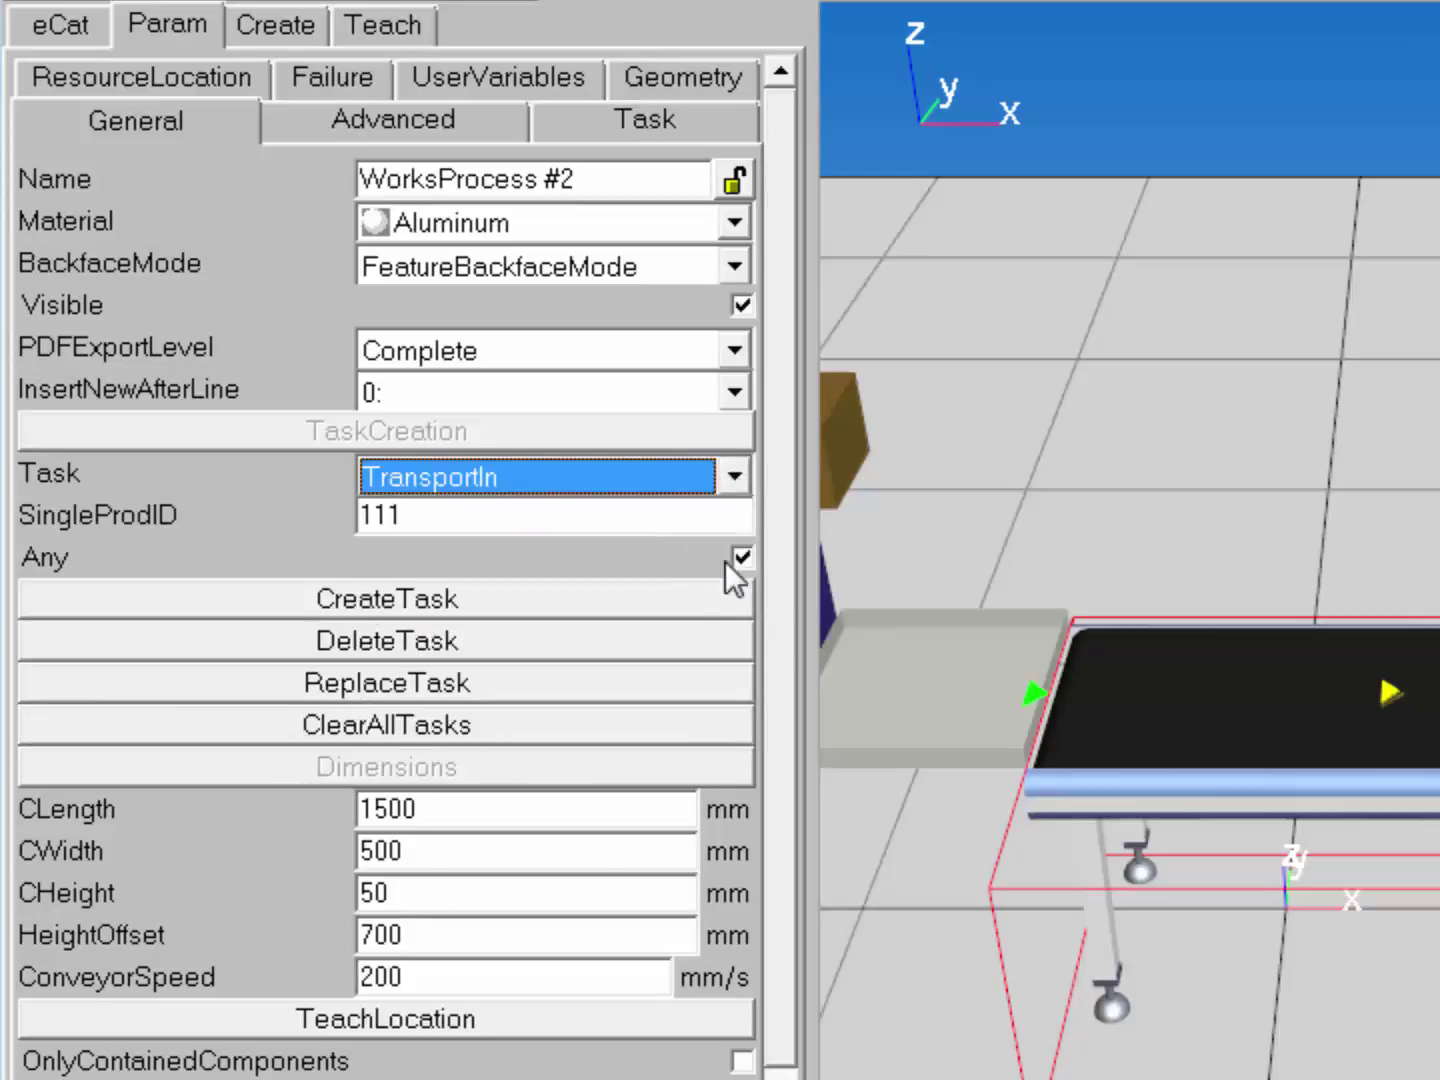
left_click(519, 601)
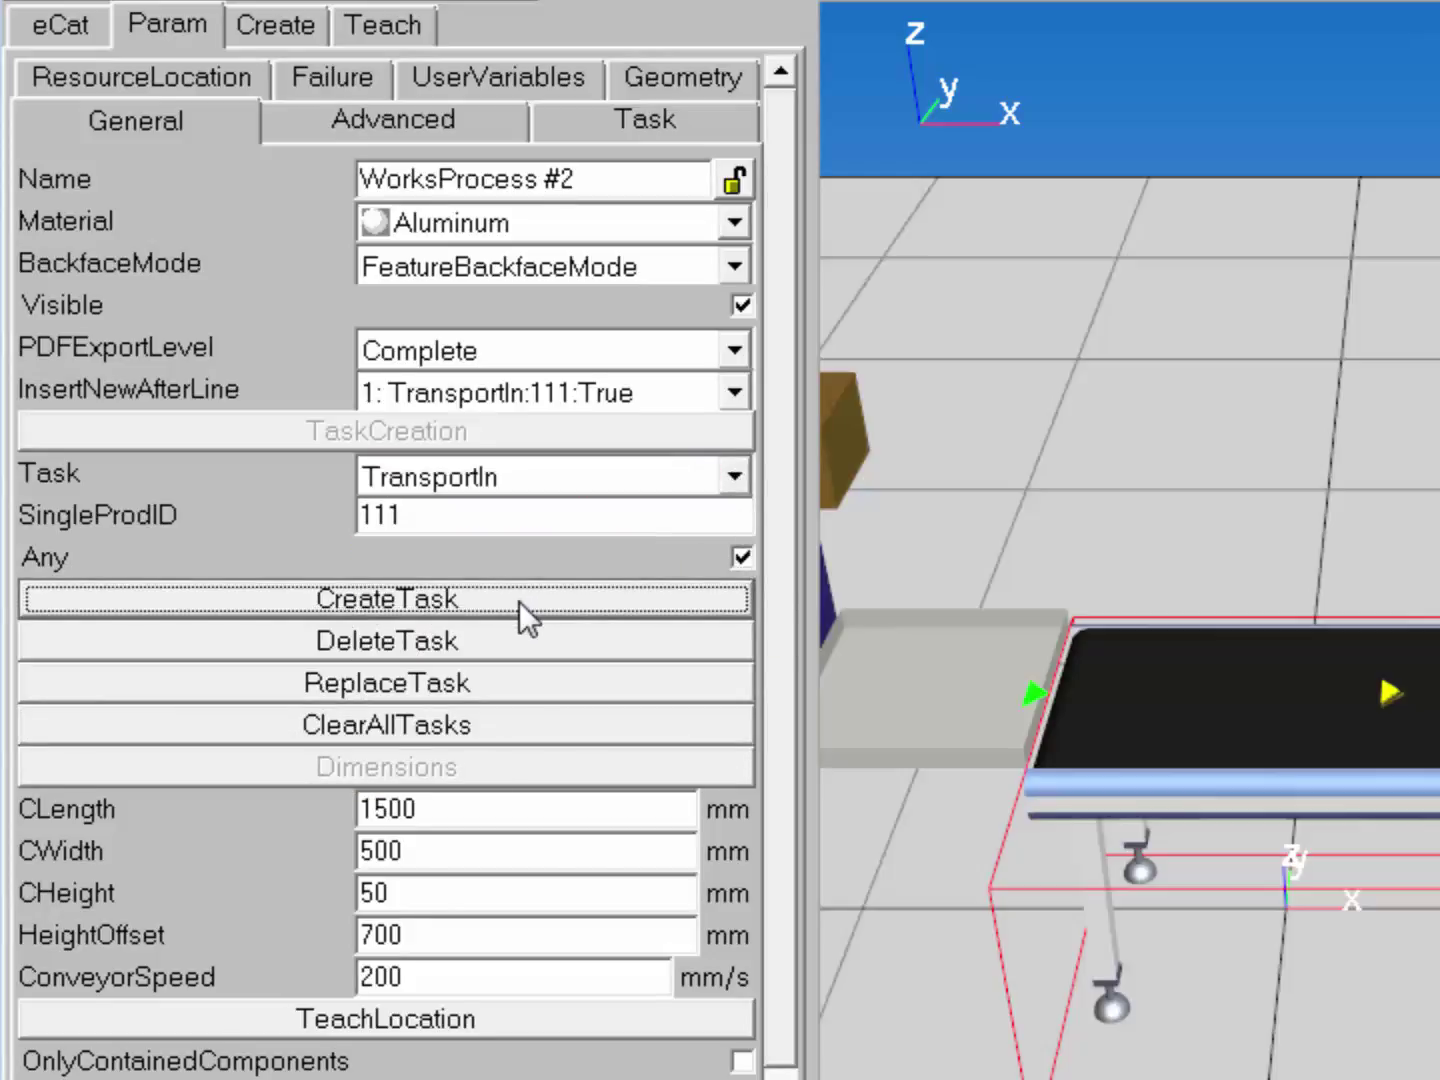
left_click(736, 475)
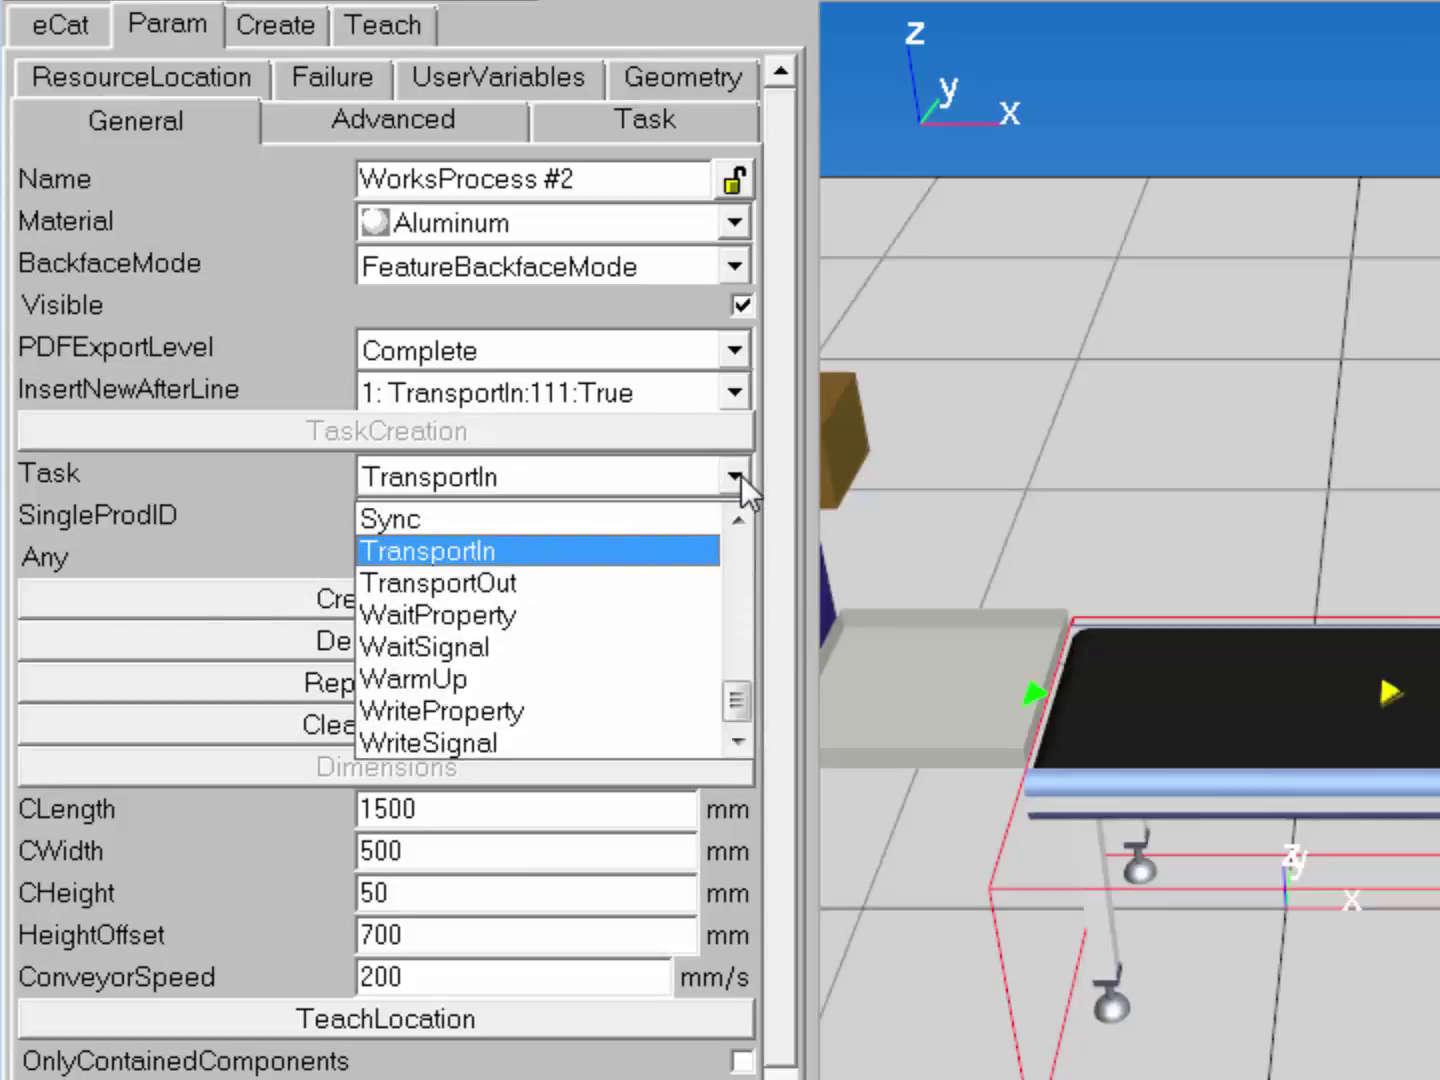
left_click_drag(740, 693, 741, 623)
Choose an If task with the expression RandColor<0.5.
left_click(591, 550)
key("Tab")
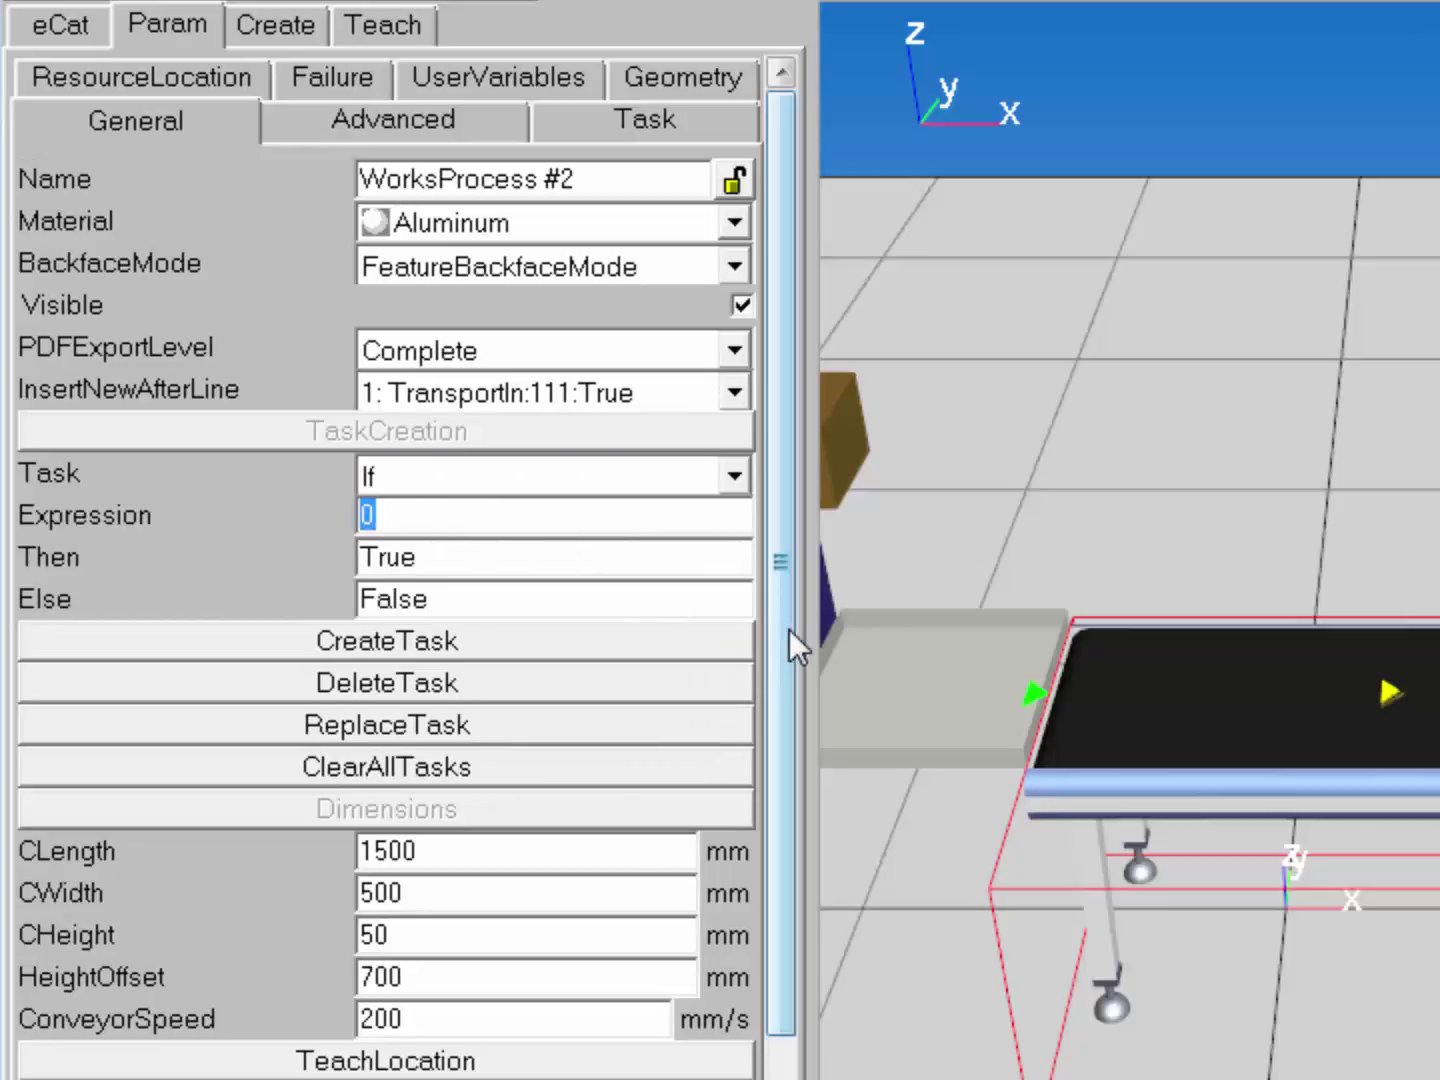
type("RandColor")
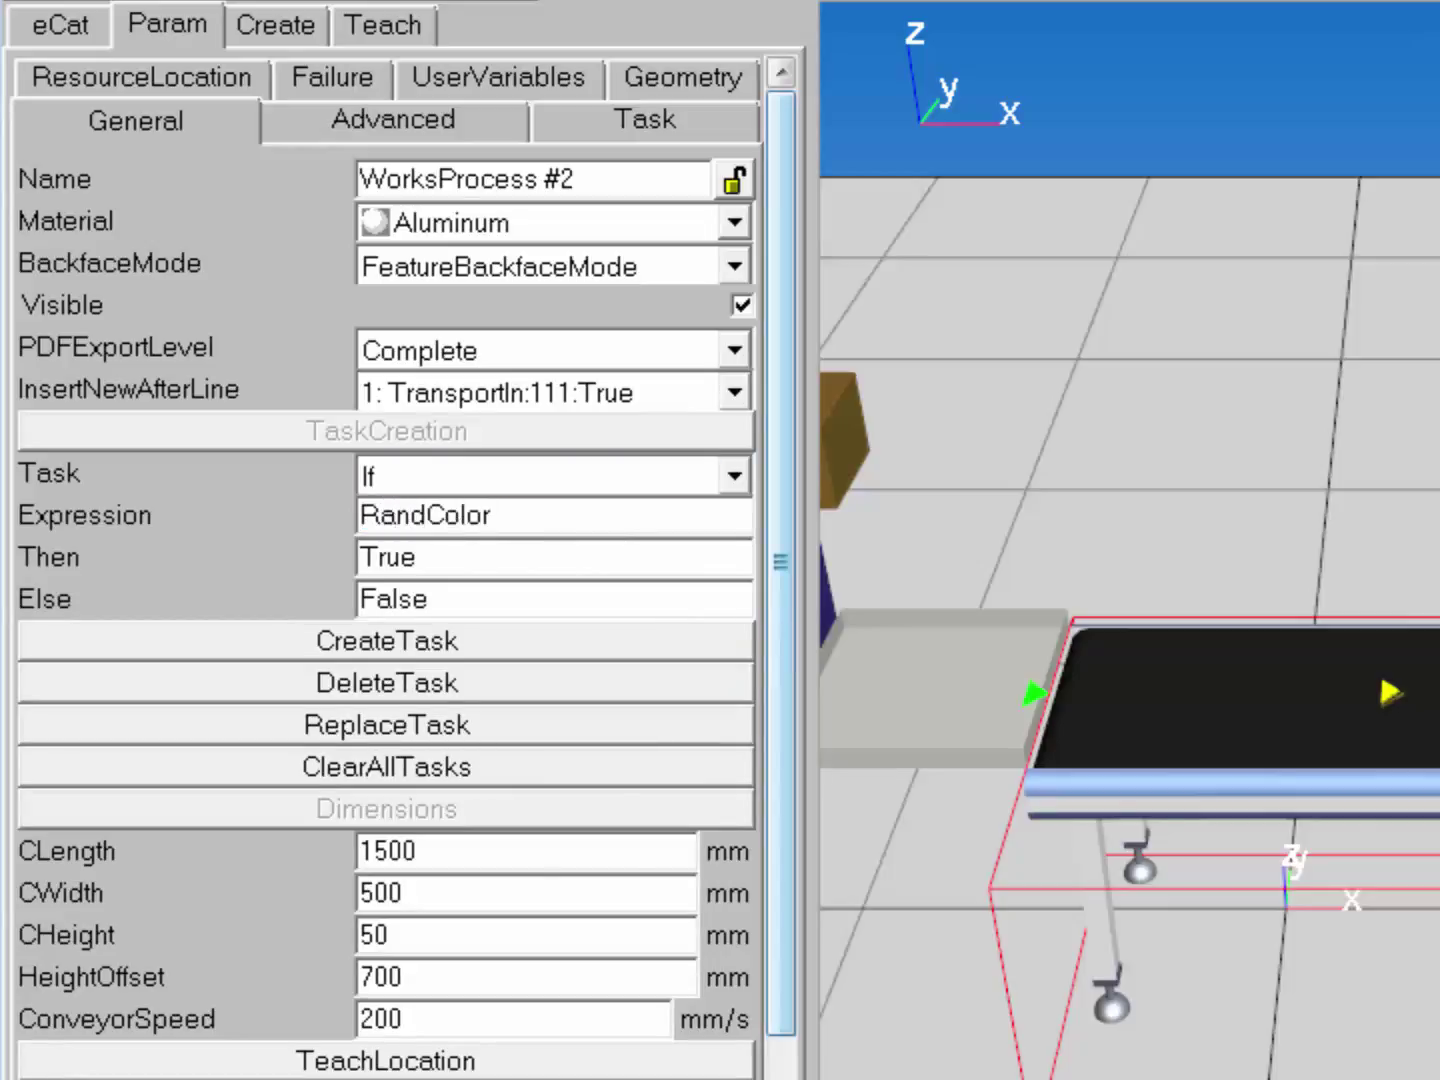
type("<")
key("BackSpace")
type(">0")
key("BackSpace")
key("BackSpace")
type("<0.5")
Set Then to Red and Else to Blue, and create the If task.
key("Tab")
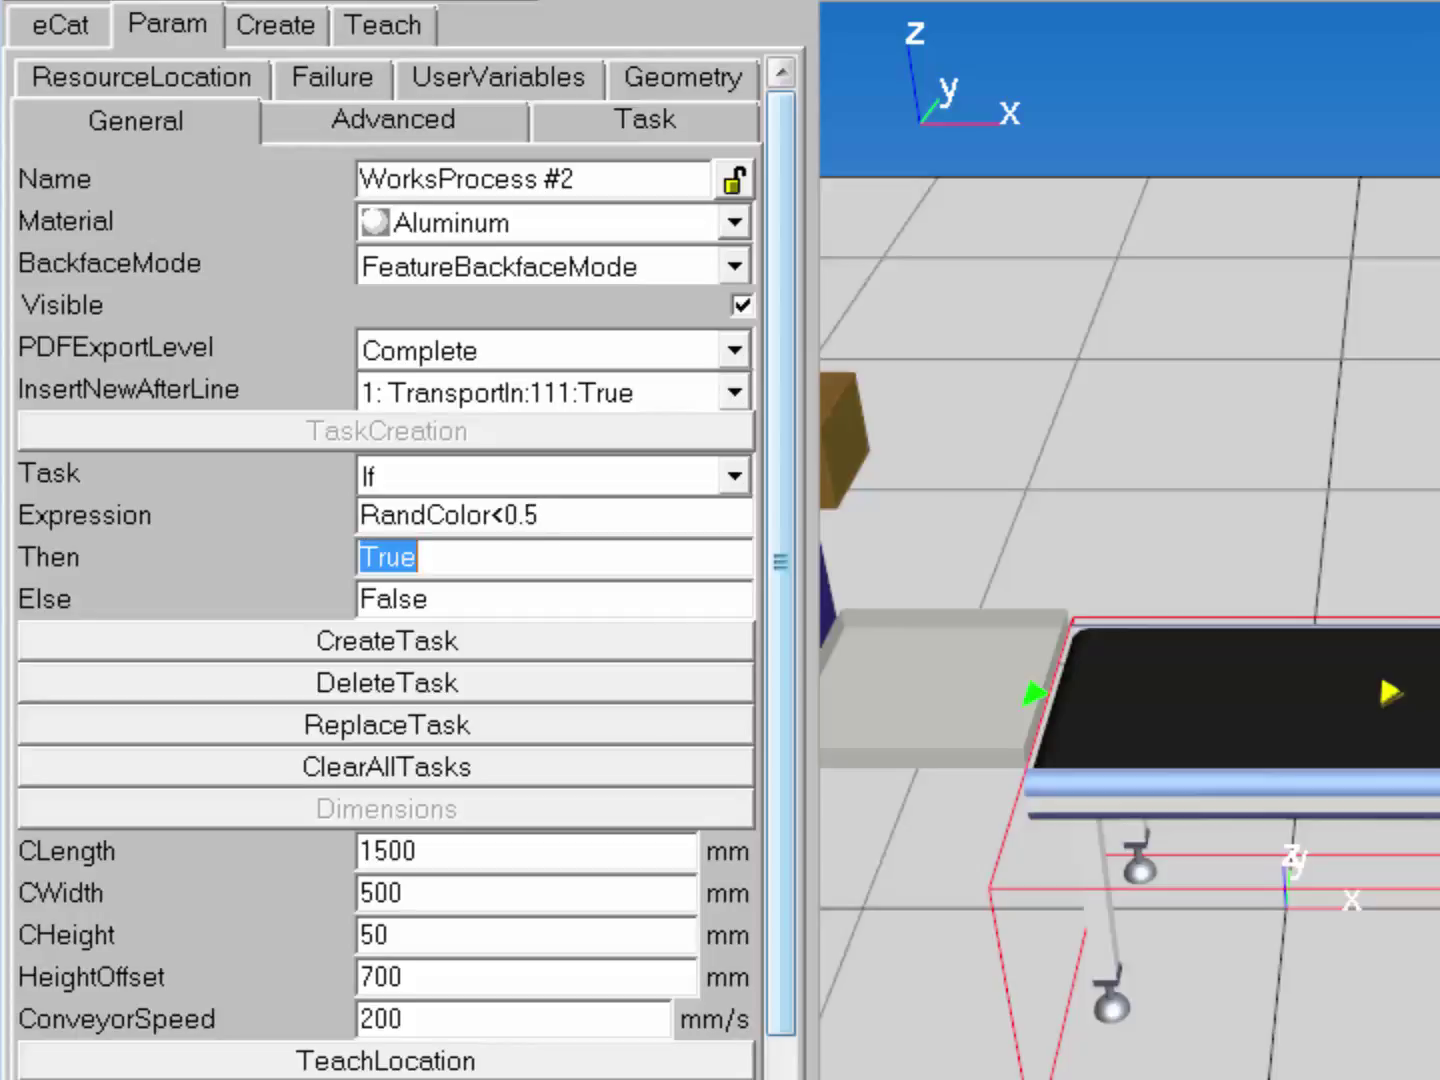
key("Tab")
key("shift+Tab")
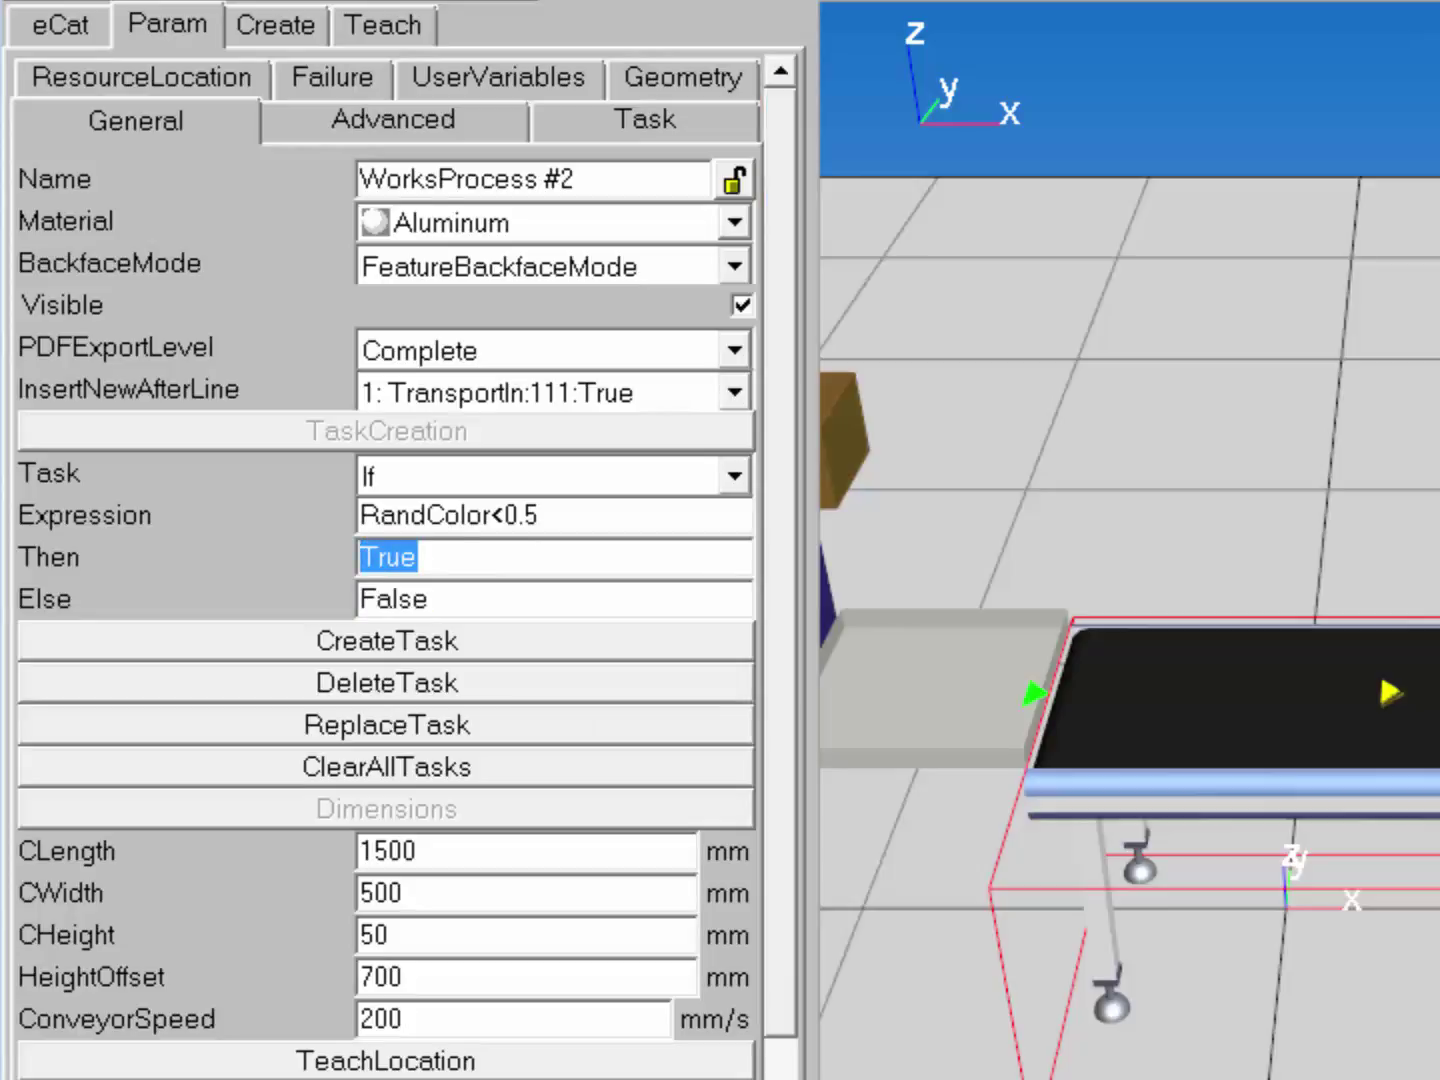
type("Red")
key("Tab")
type("Blue")
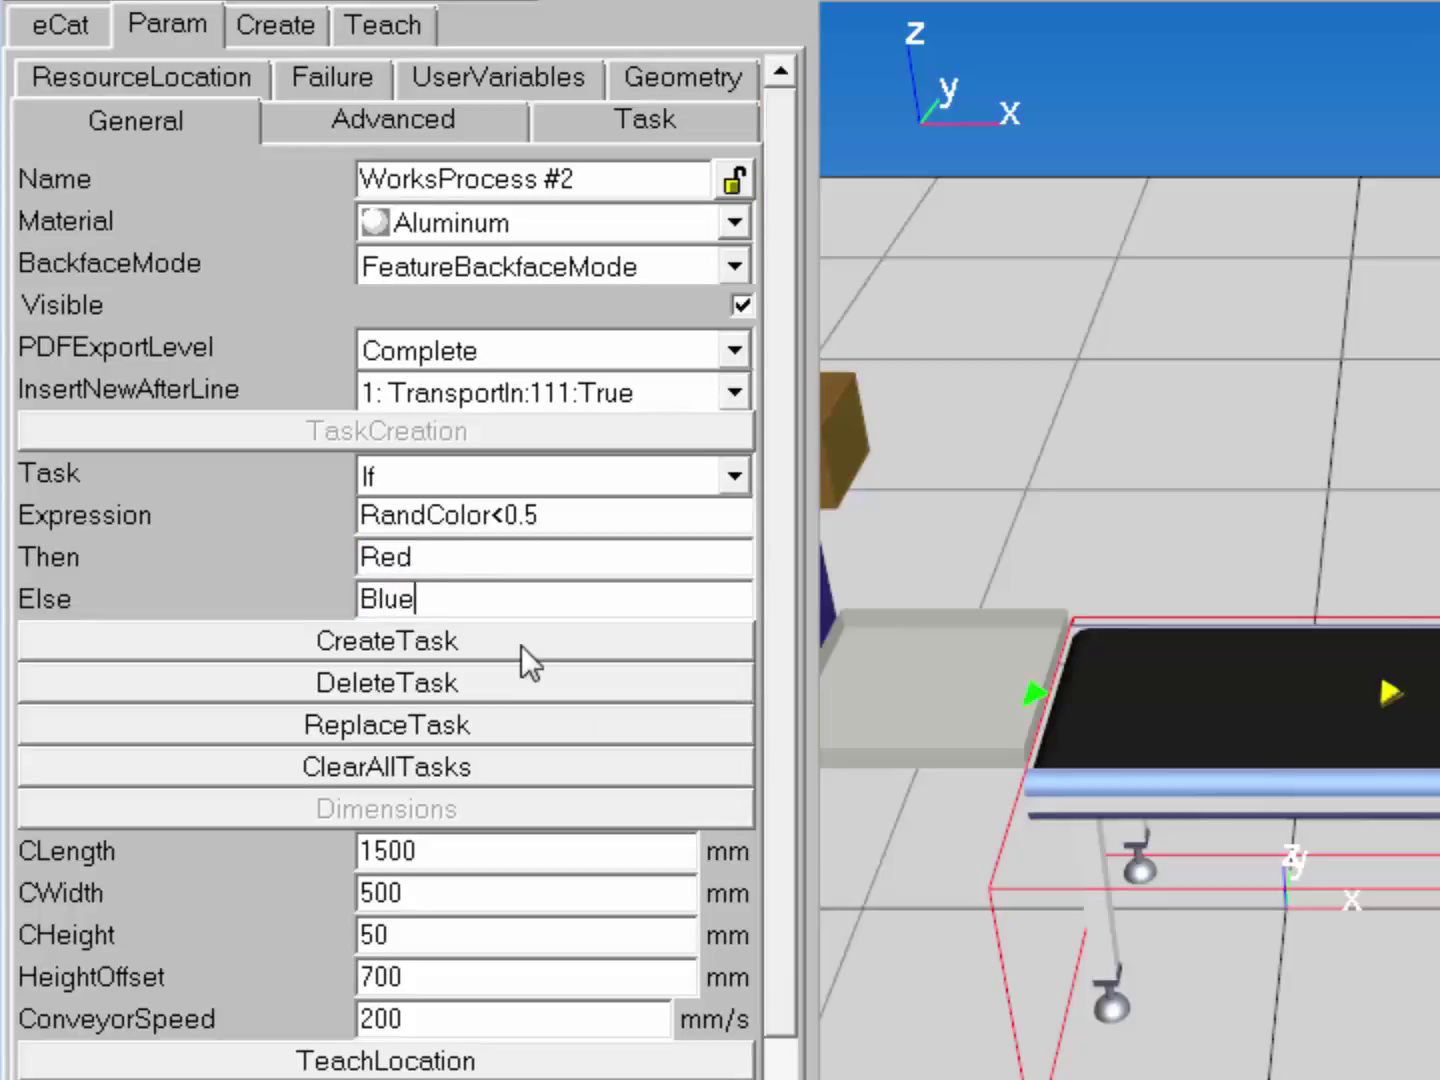
left_click(532, 646)
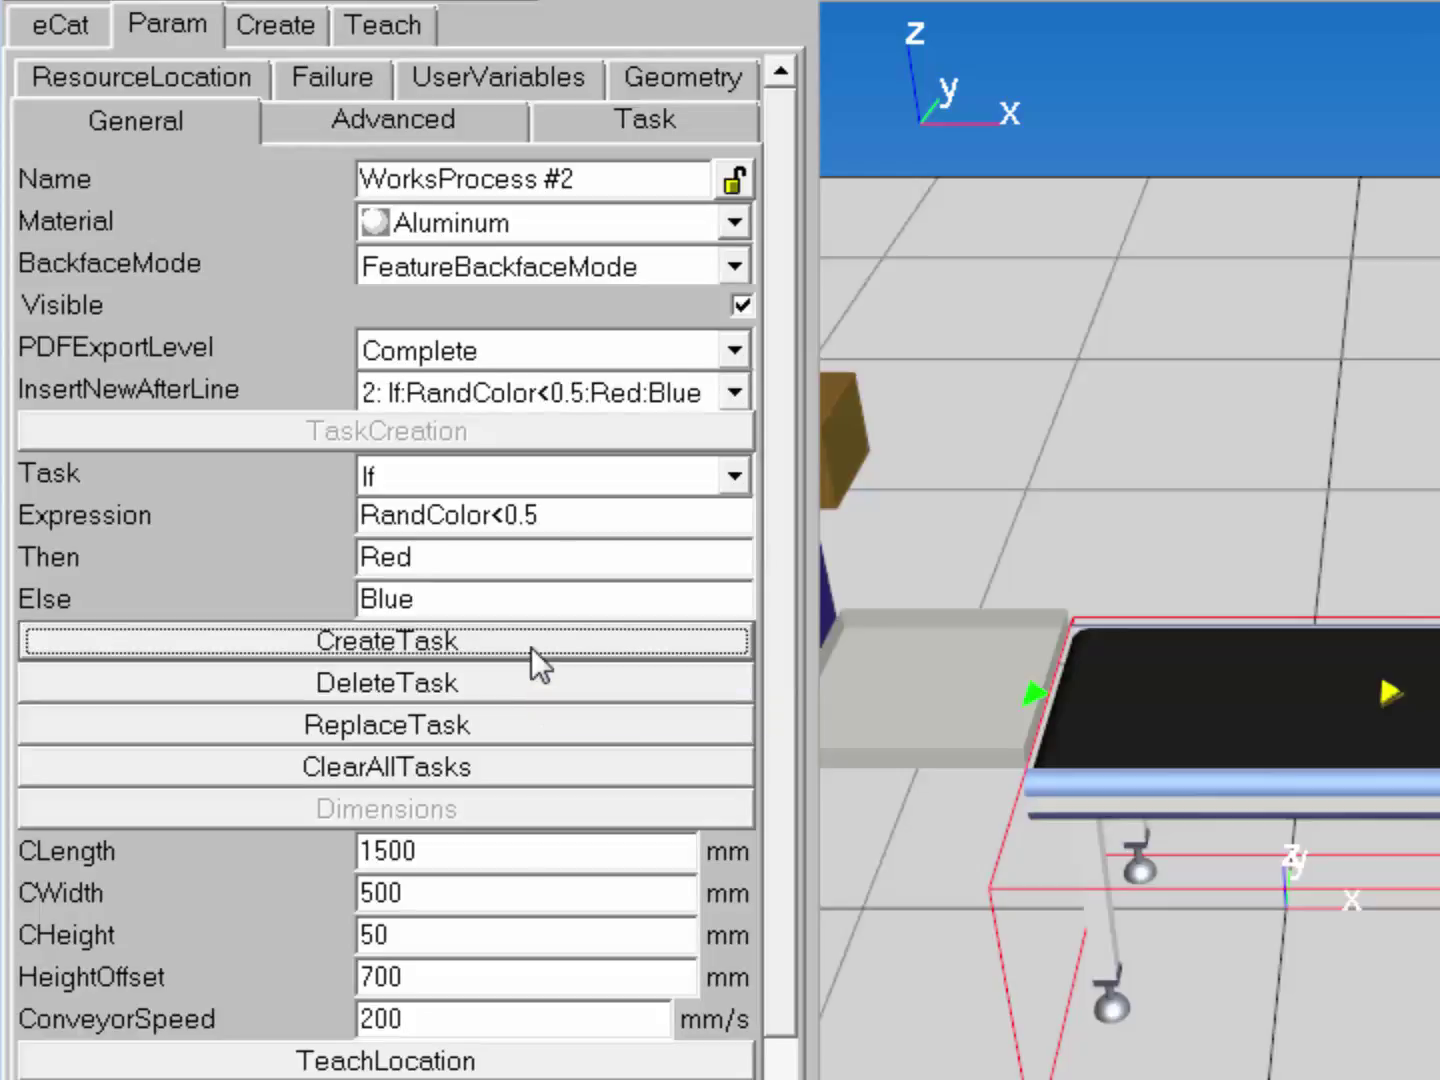
left_click(734, 392)
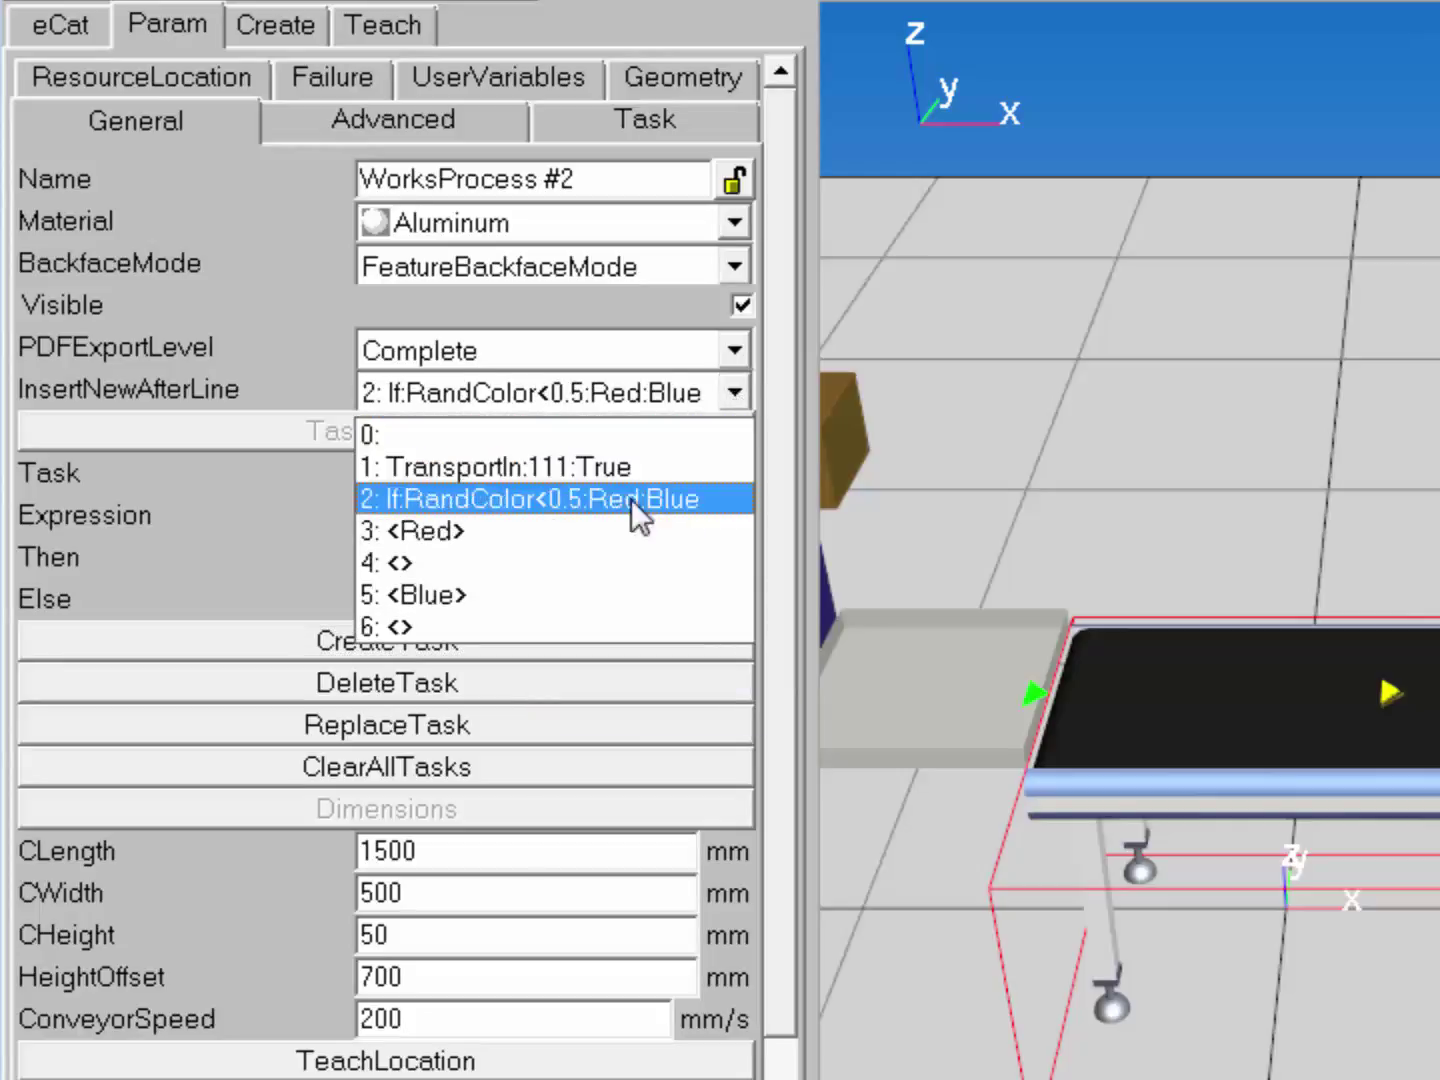
Add ChangeProductMaterial 111 red under the <Red> branch line 3.
left_click(521, 530)
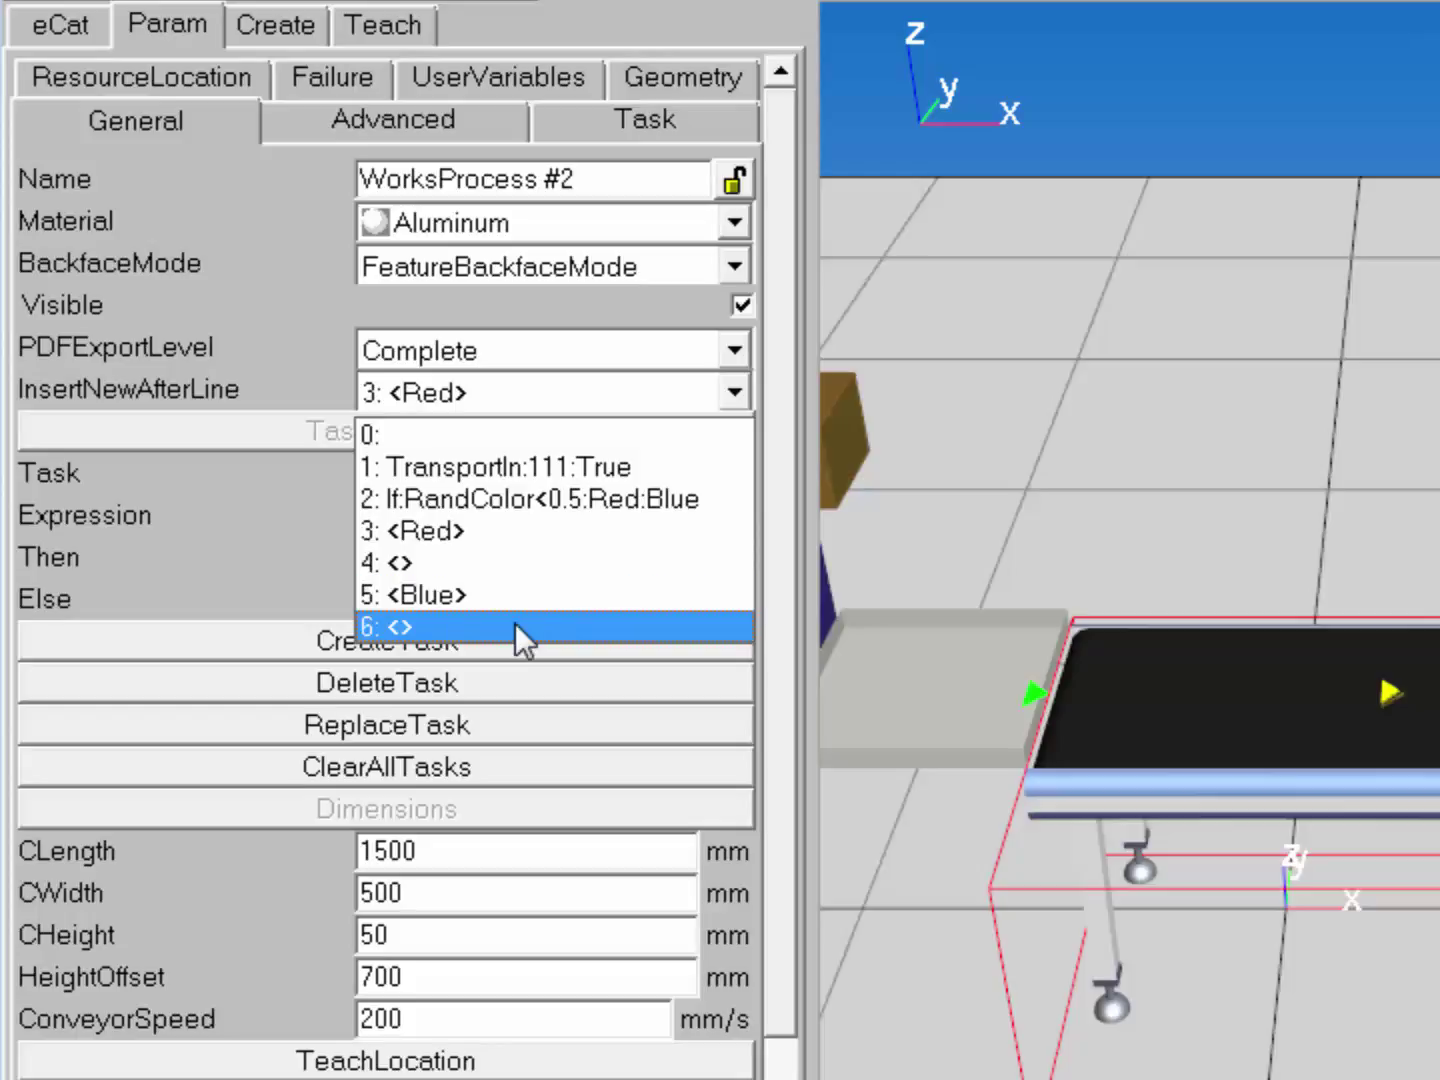
left_click(489, 531)
left_click(734, 476)
left_click_drag(735, 615, 730, 558)
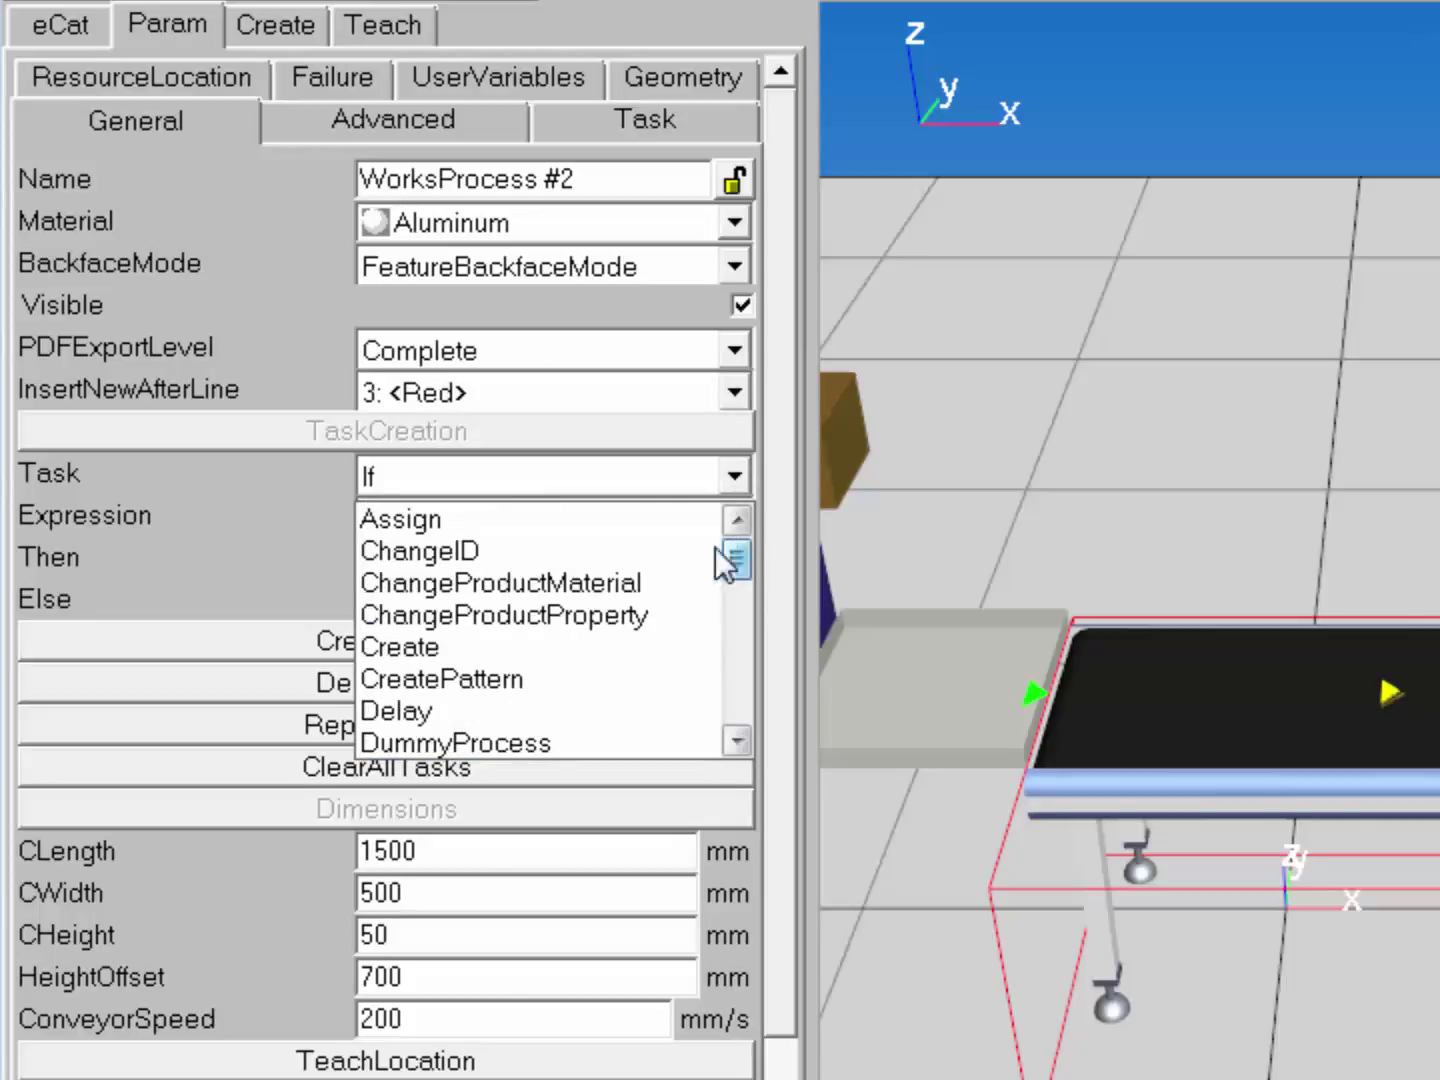
left_click(639, 581)
left_click_drag(451, 517, 340, 520)
left_click_drag(428, 556, 322, 554)
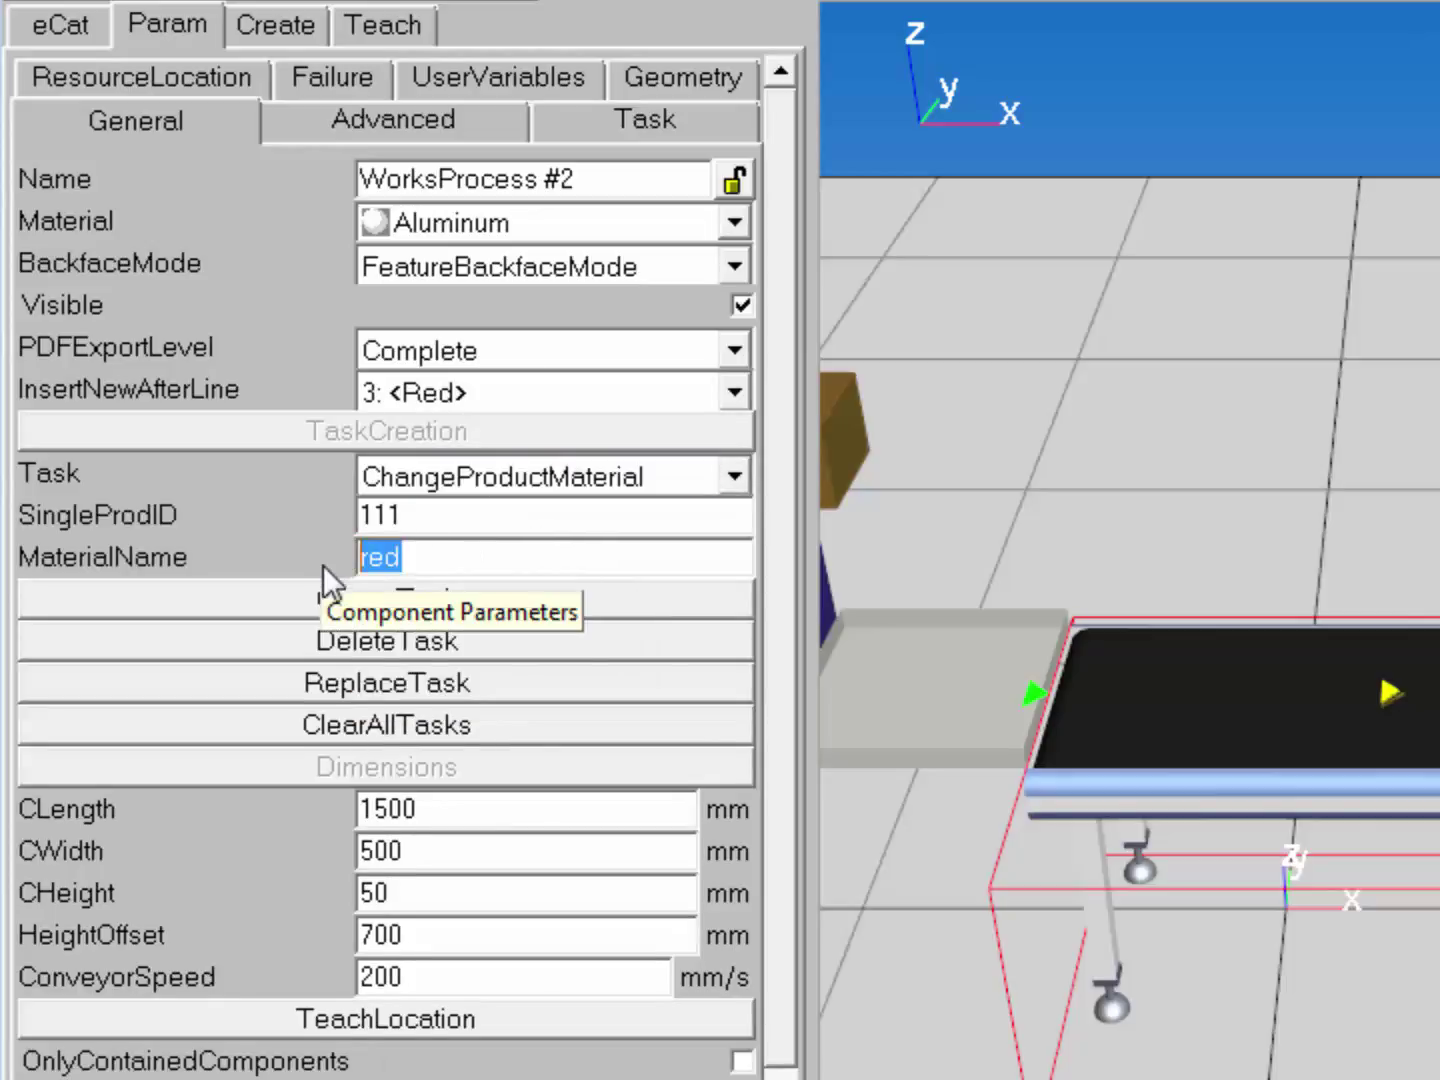
left_click(301, 601)
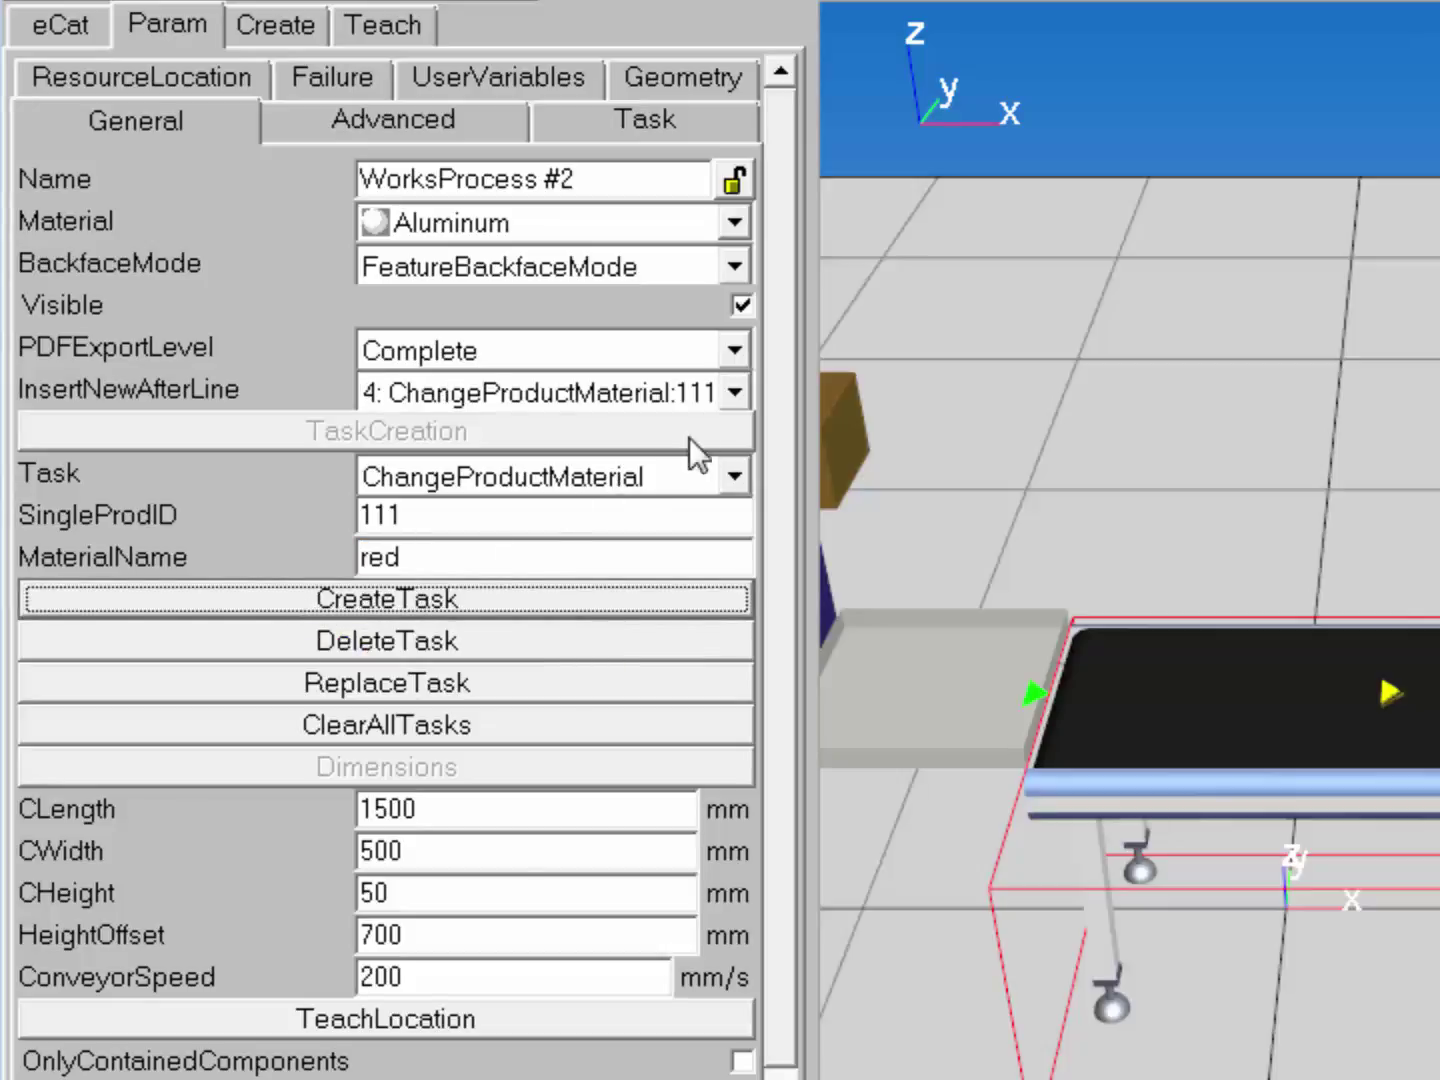
Add ChangeProductMaterial 111 blue under the <Blue> branch line 6.
left_click(735, 392)
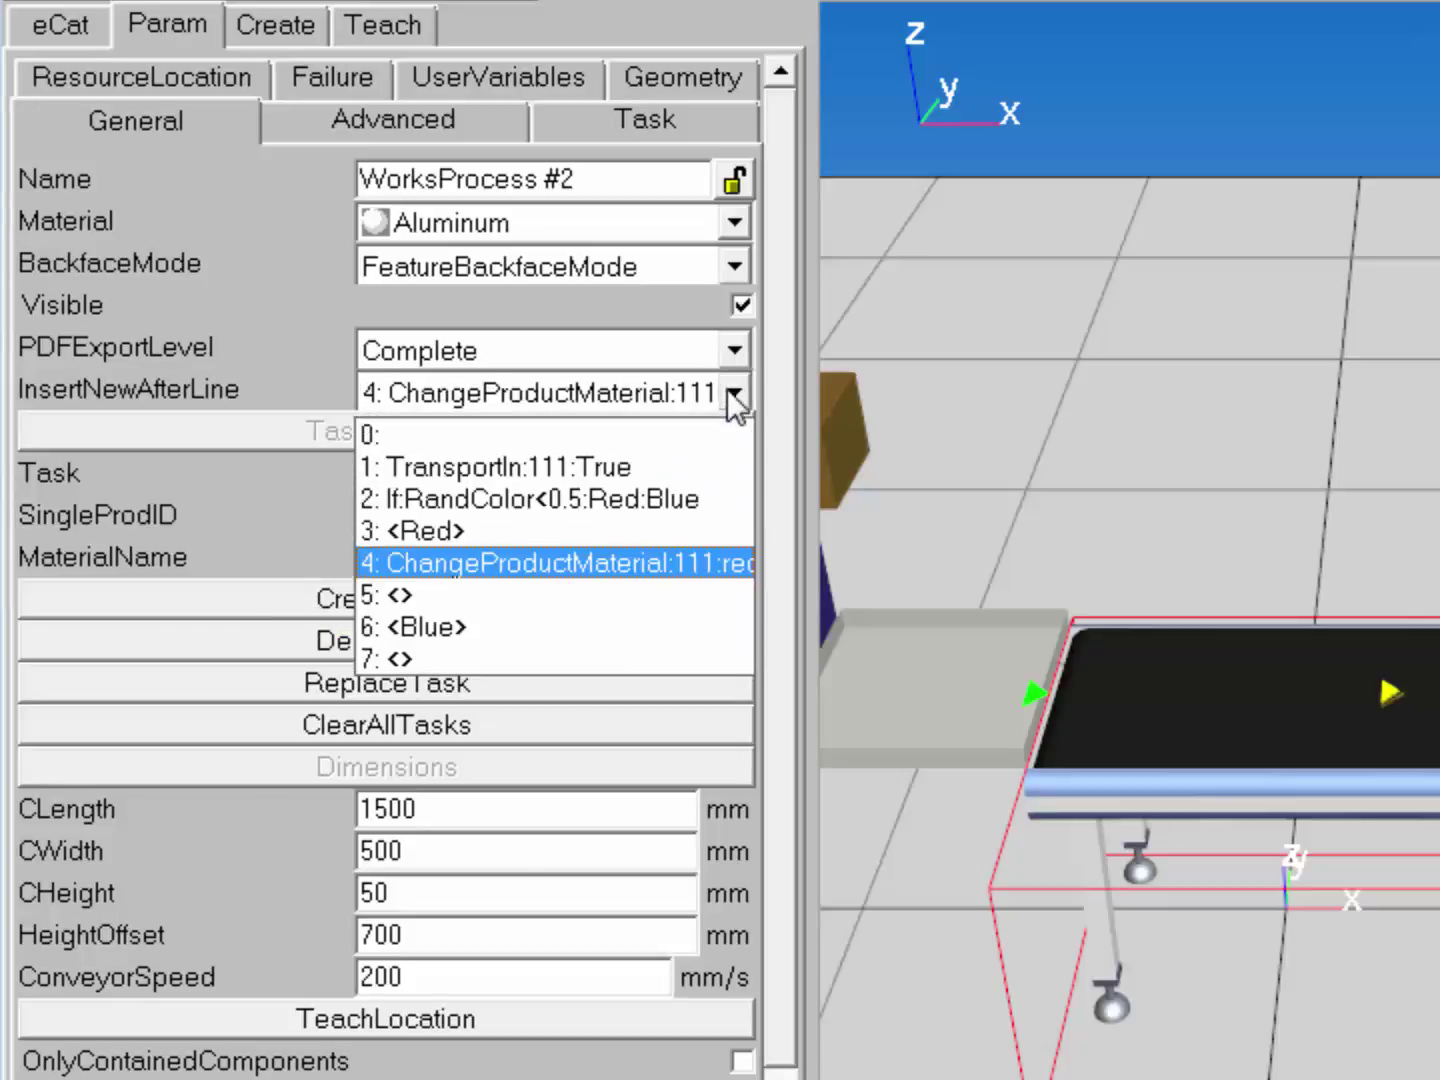
left_click(490, 625)
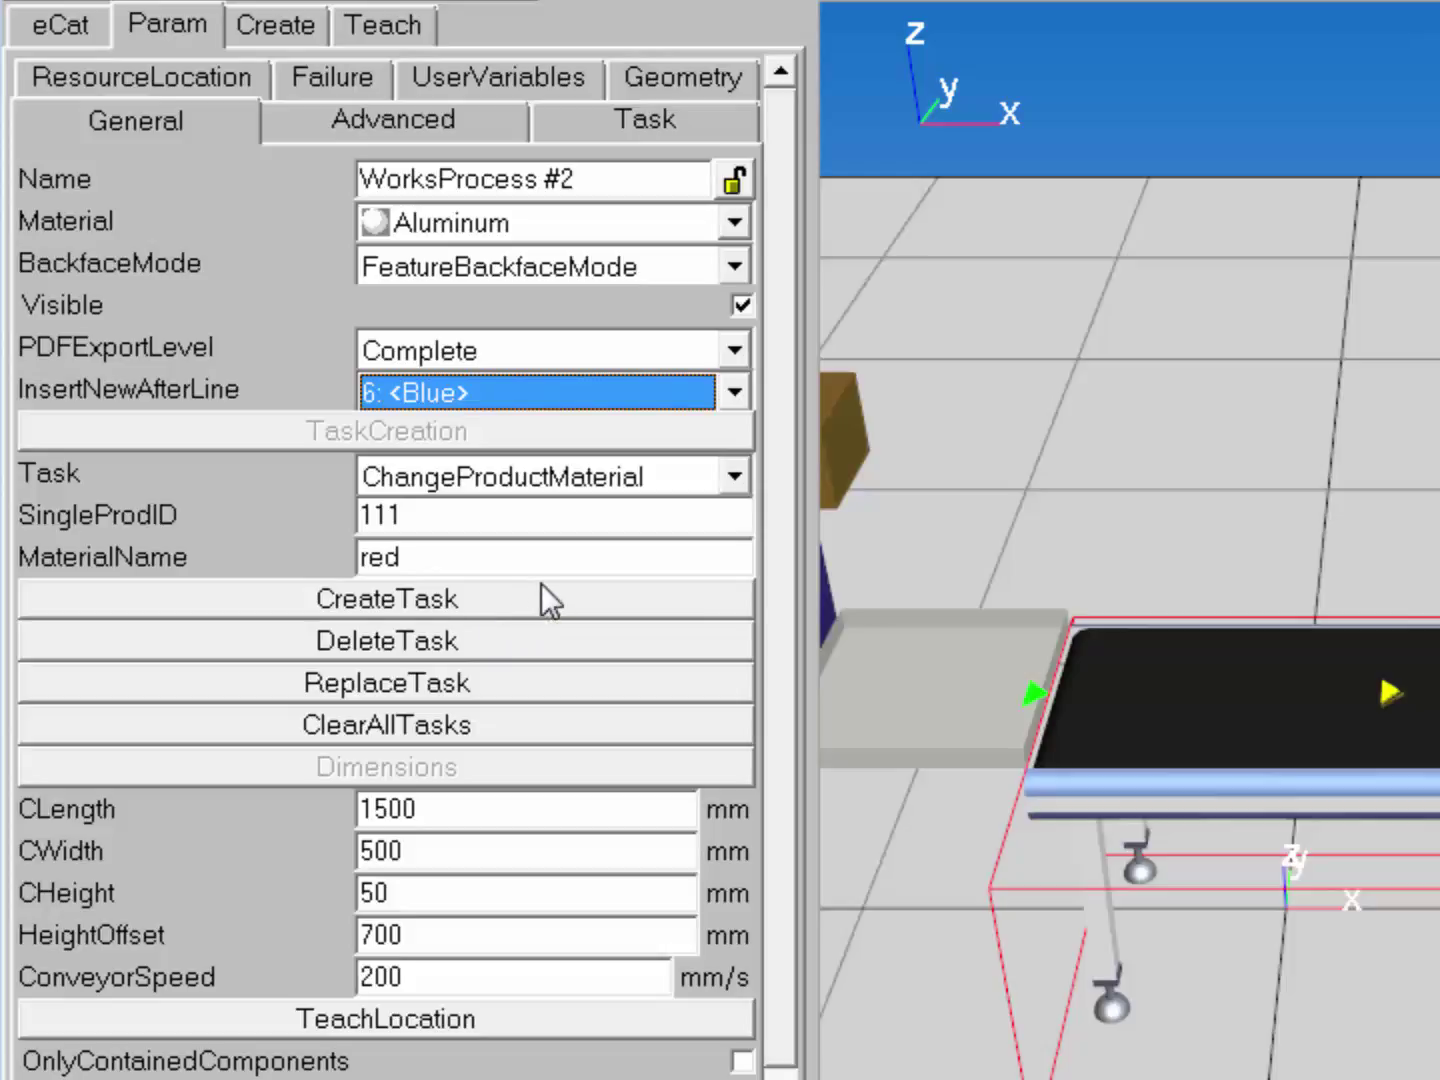
left_click(421, 563)
double_click(421, 562)
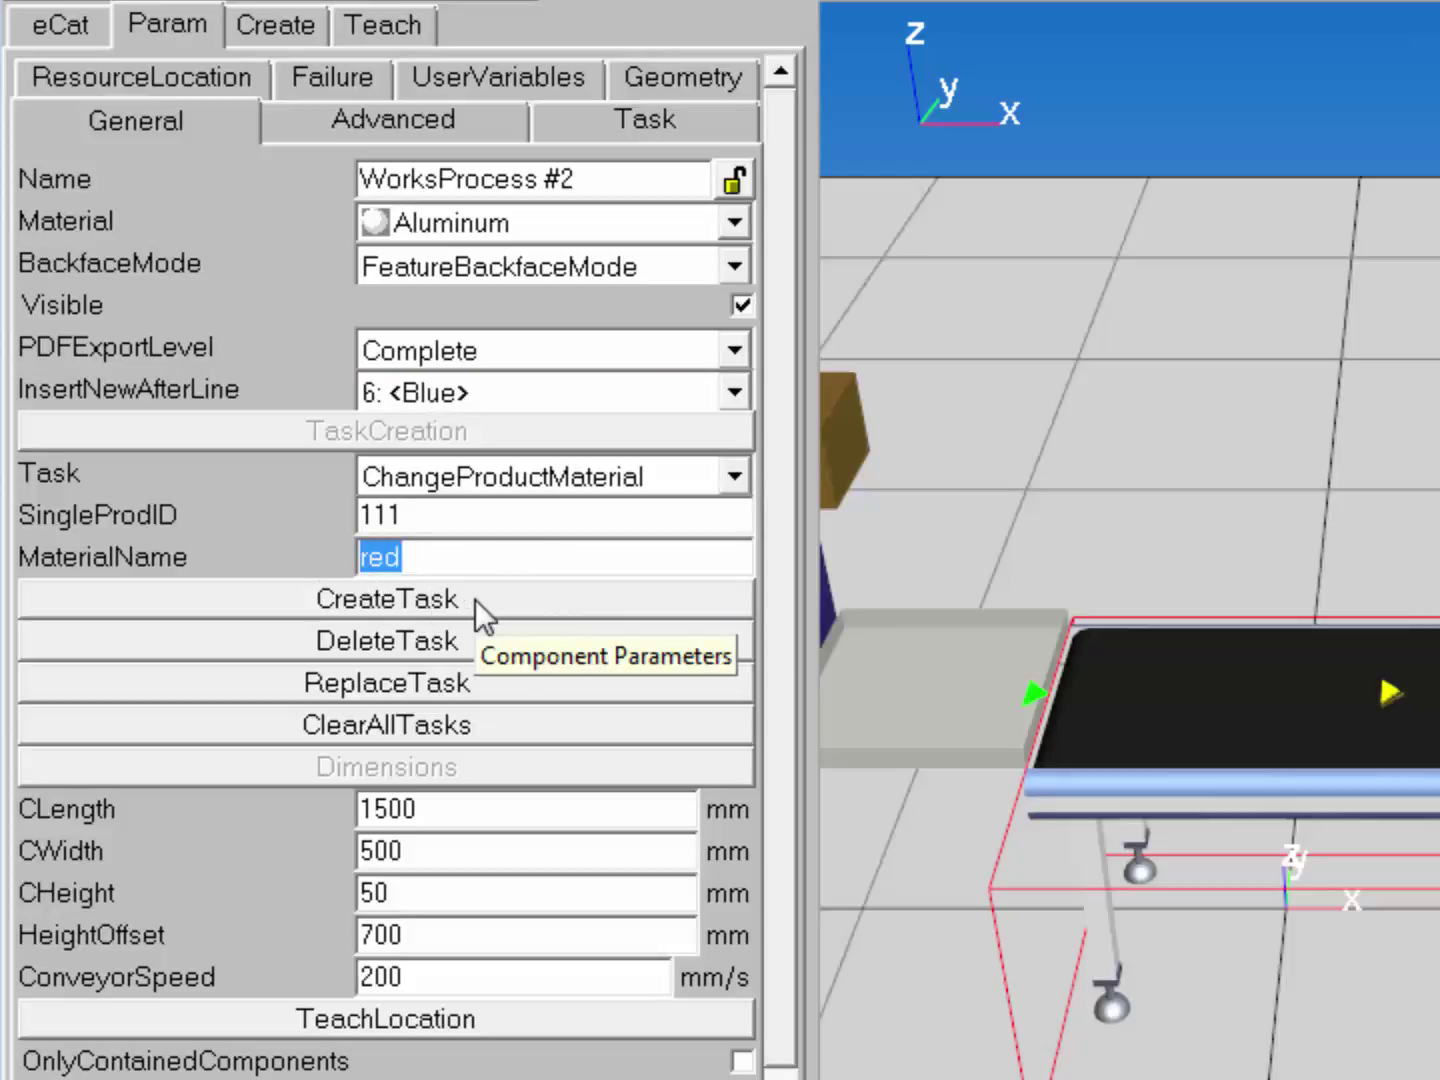
type("blue")
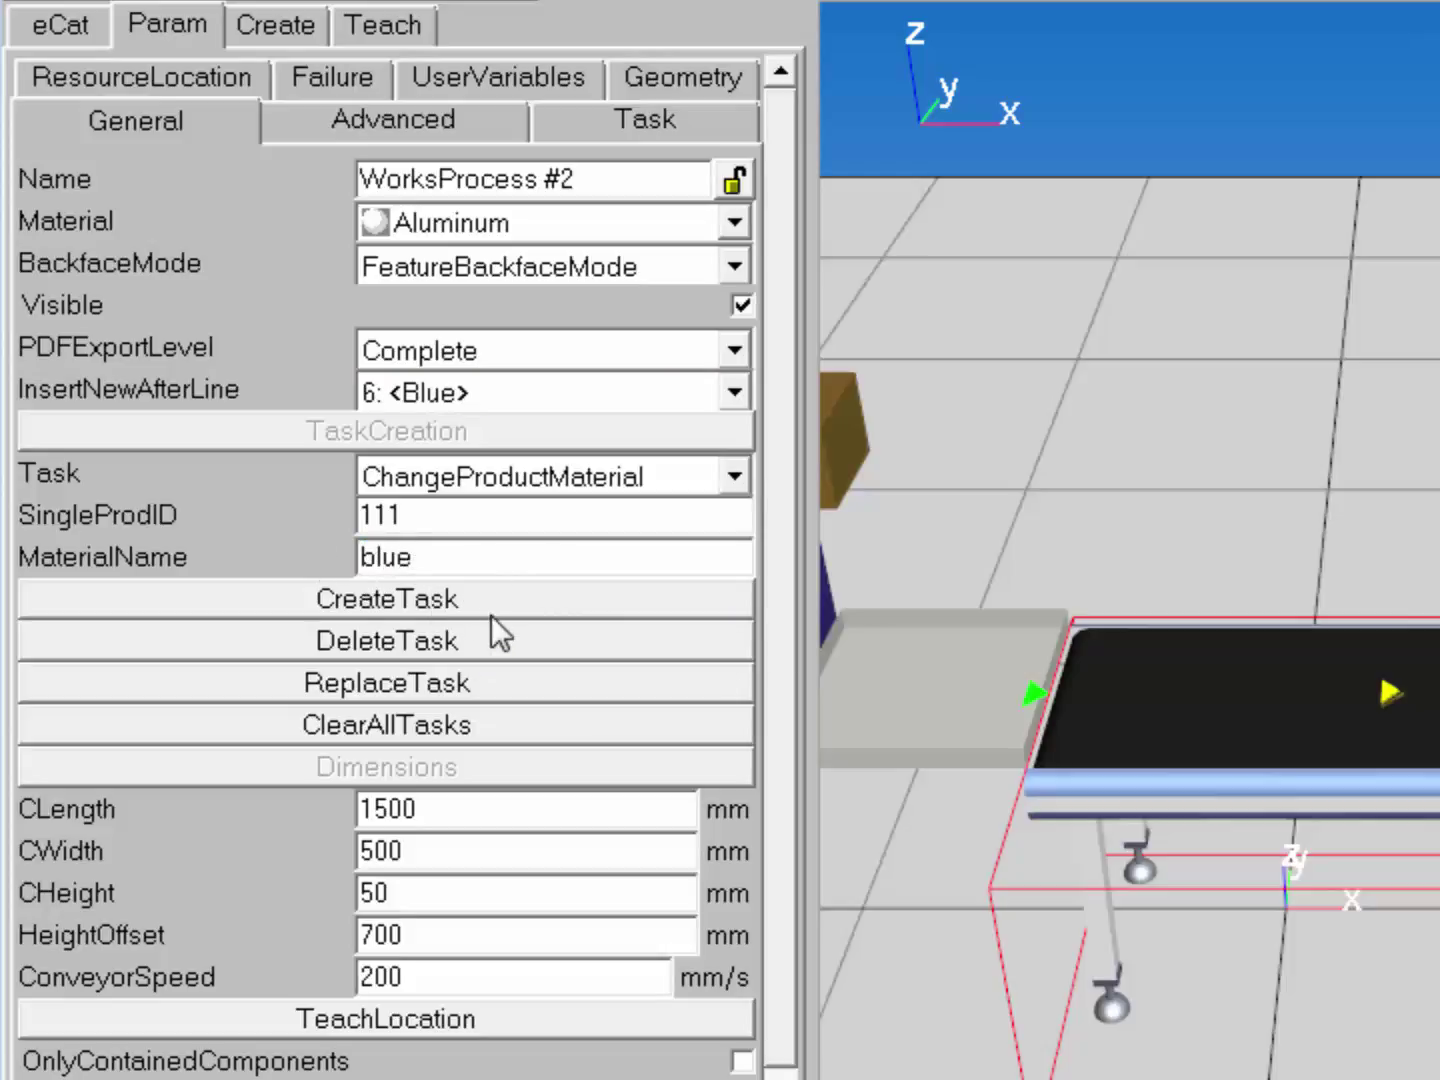
left_click(507, 598)
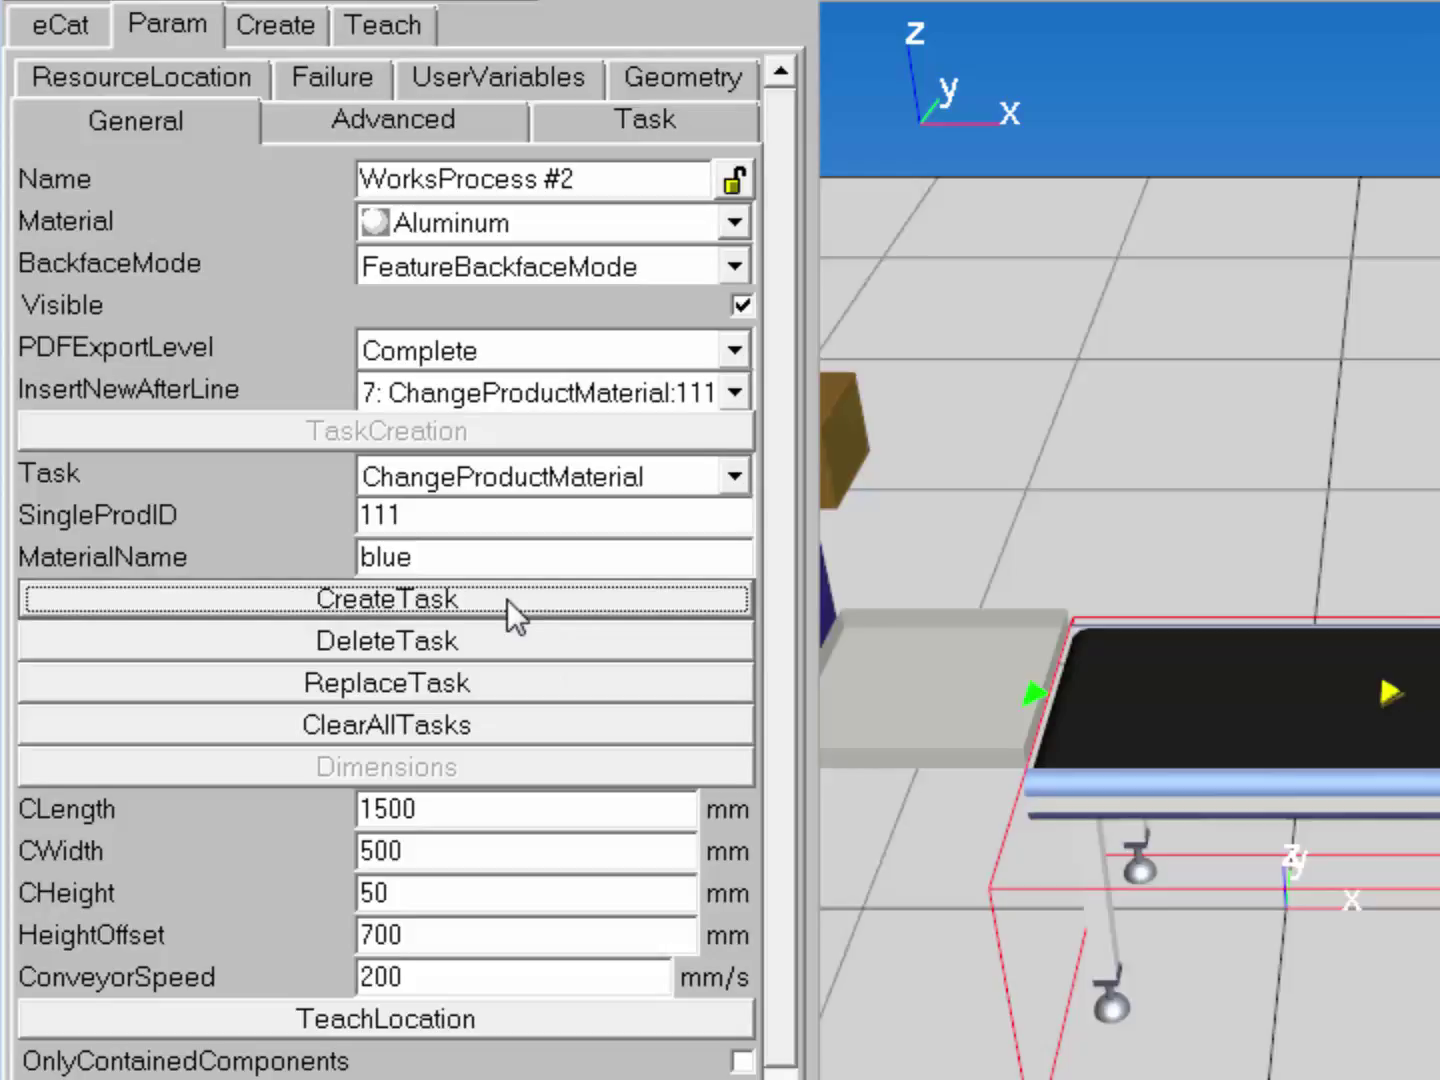
Set the insertion point after the last task line, line 8.
left_click(734, 390)
left_click(738, 436)
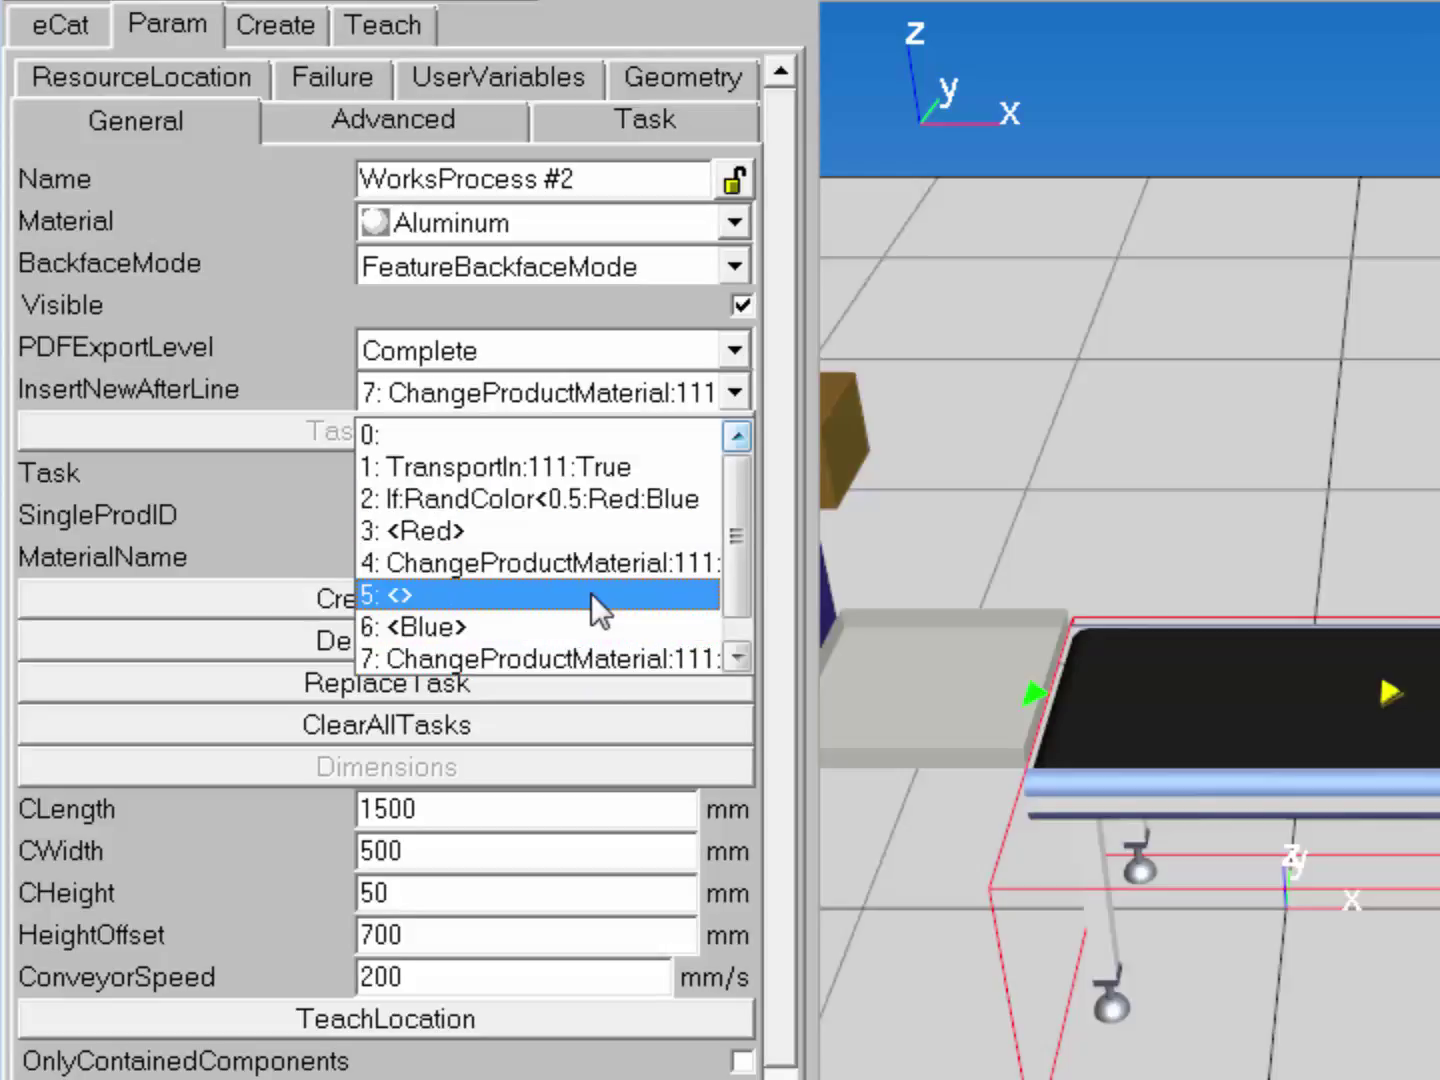
scroll(590, 593, "down", 1)
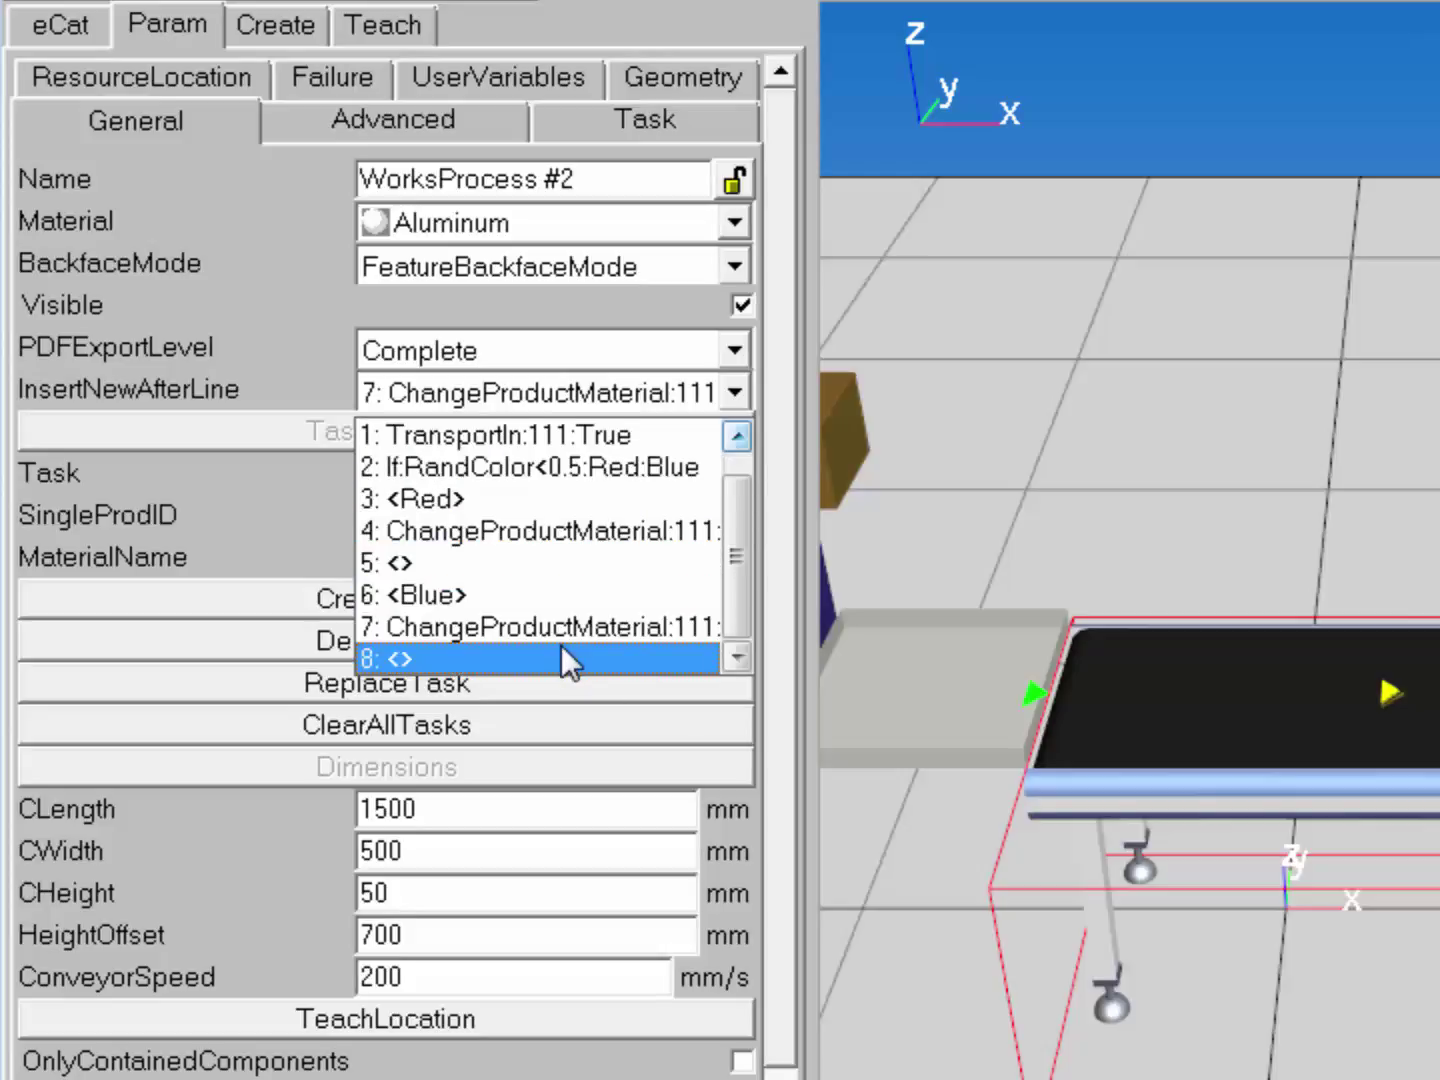
left_click(429, 657)
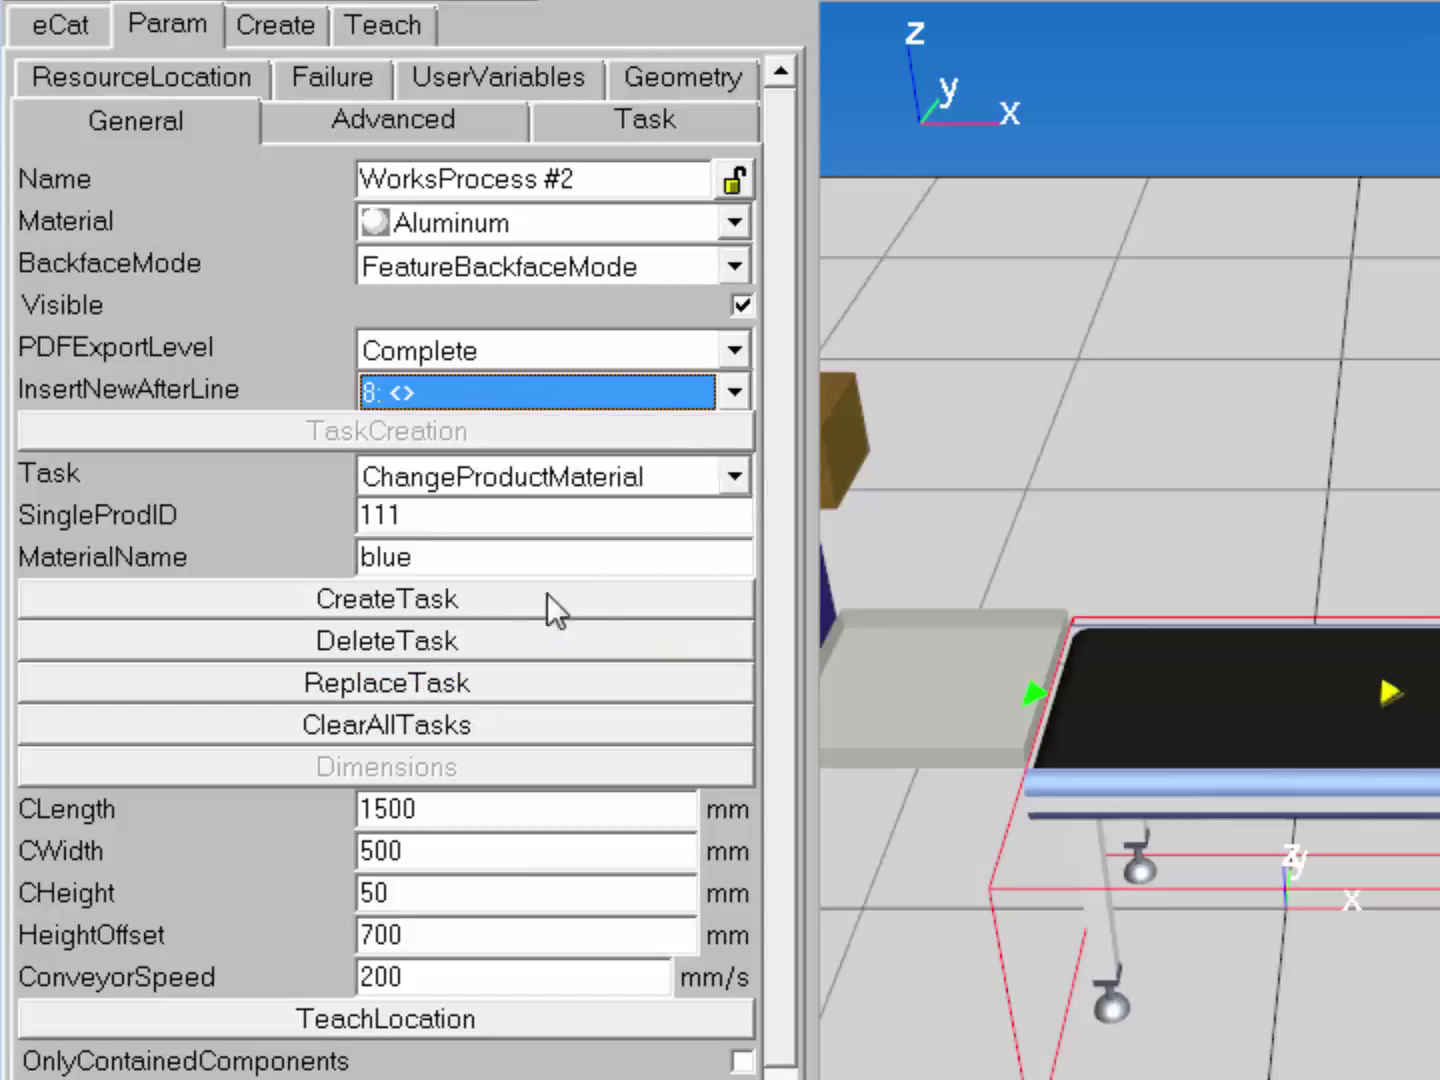
left_click(737, 477)
left_click_drag(740, 562, 740, 685)
Append a TransportOut task as line 9 and start the simulation.
left_click(679, 650)
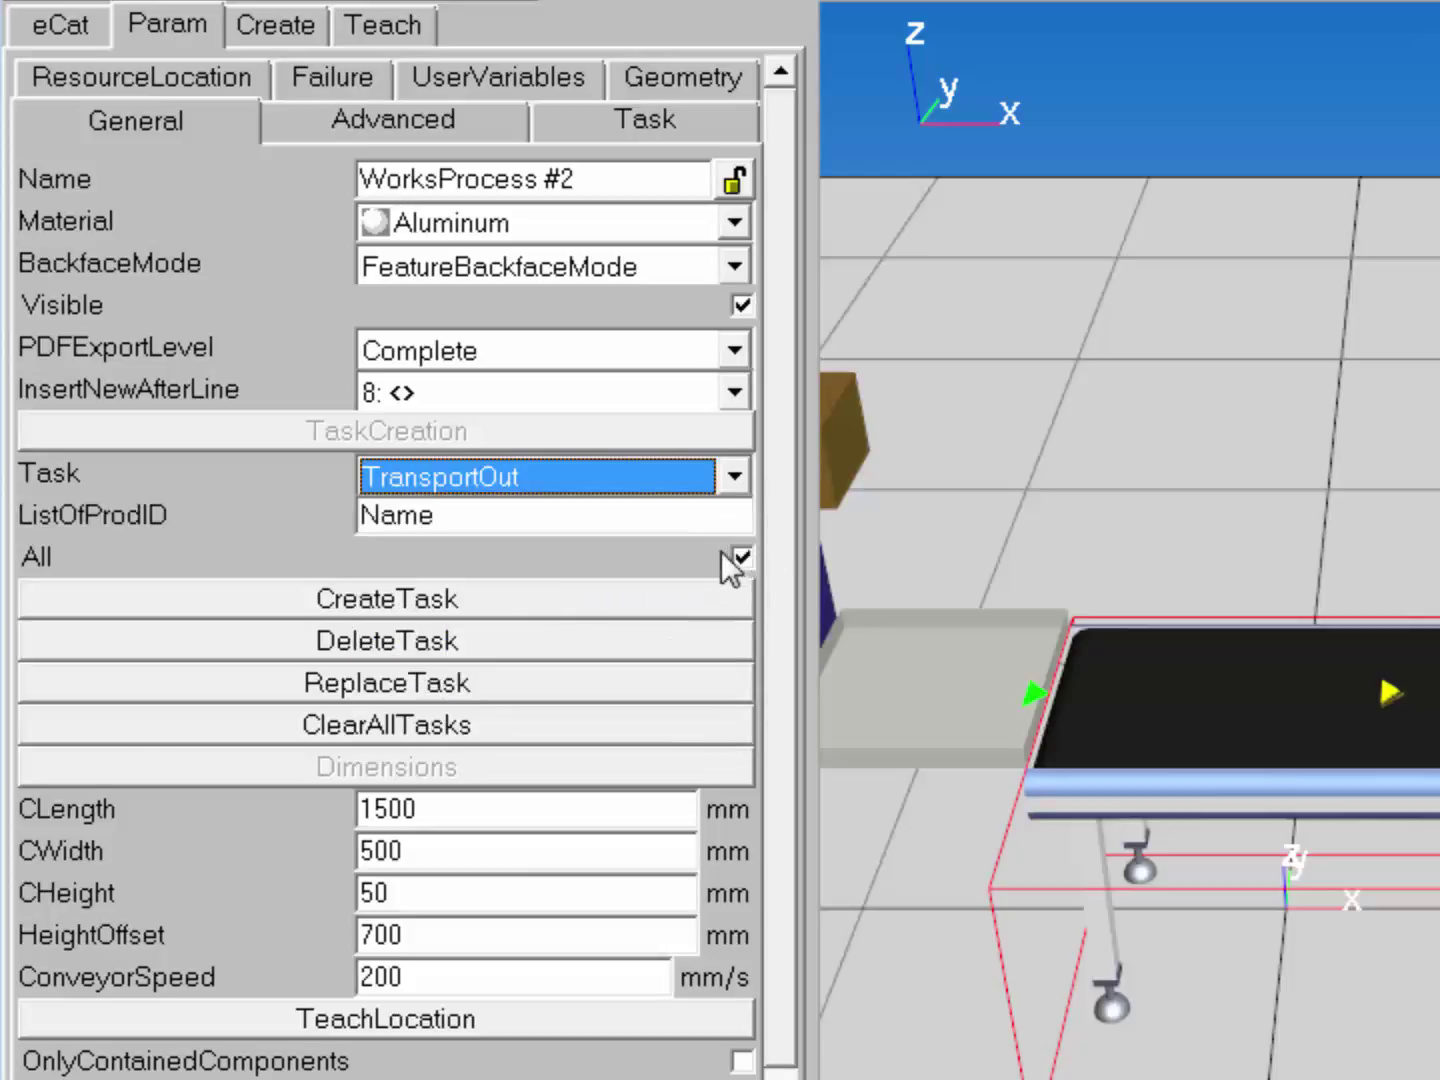
left_click(497, 599)
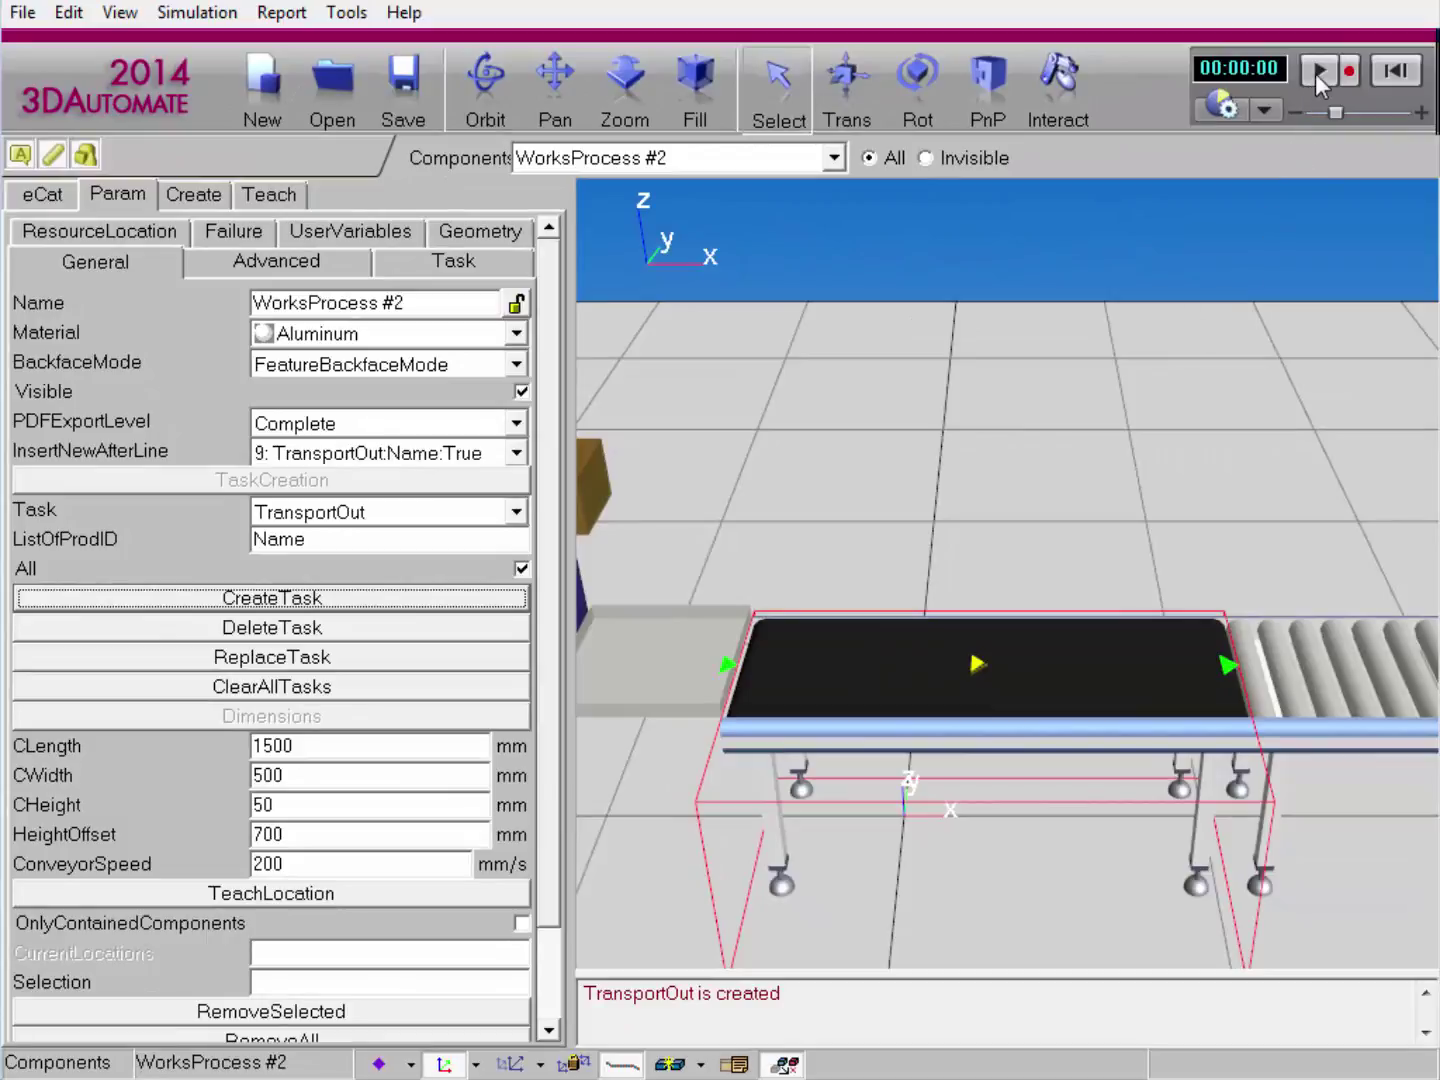
left_click(1318, 72)
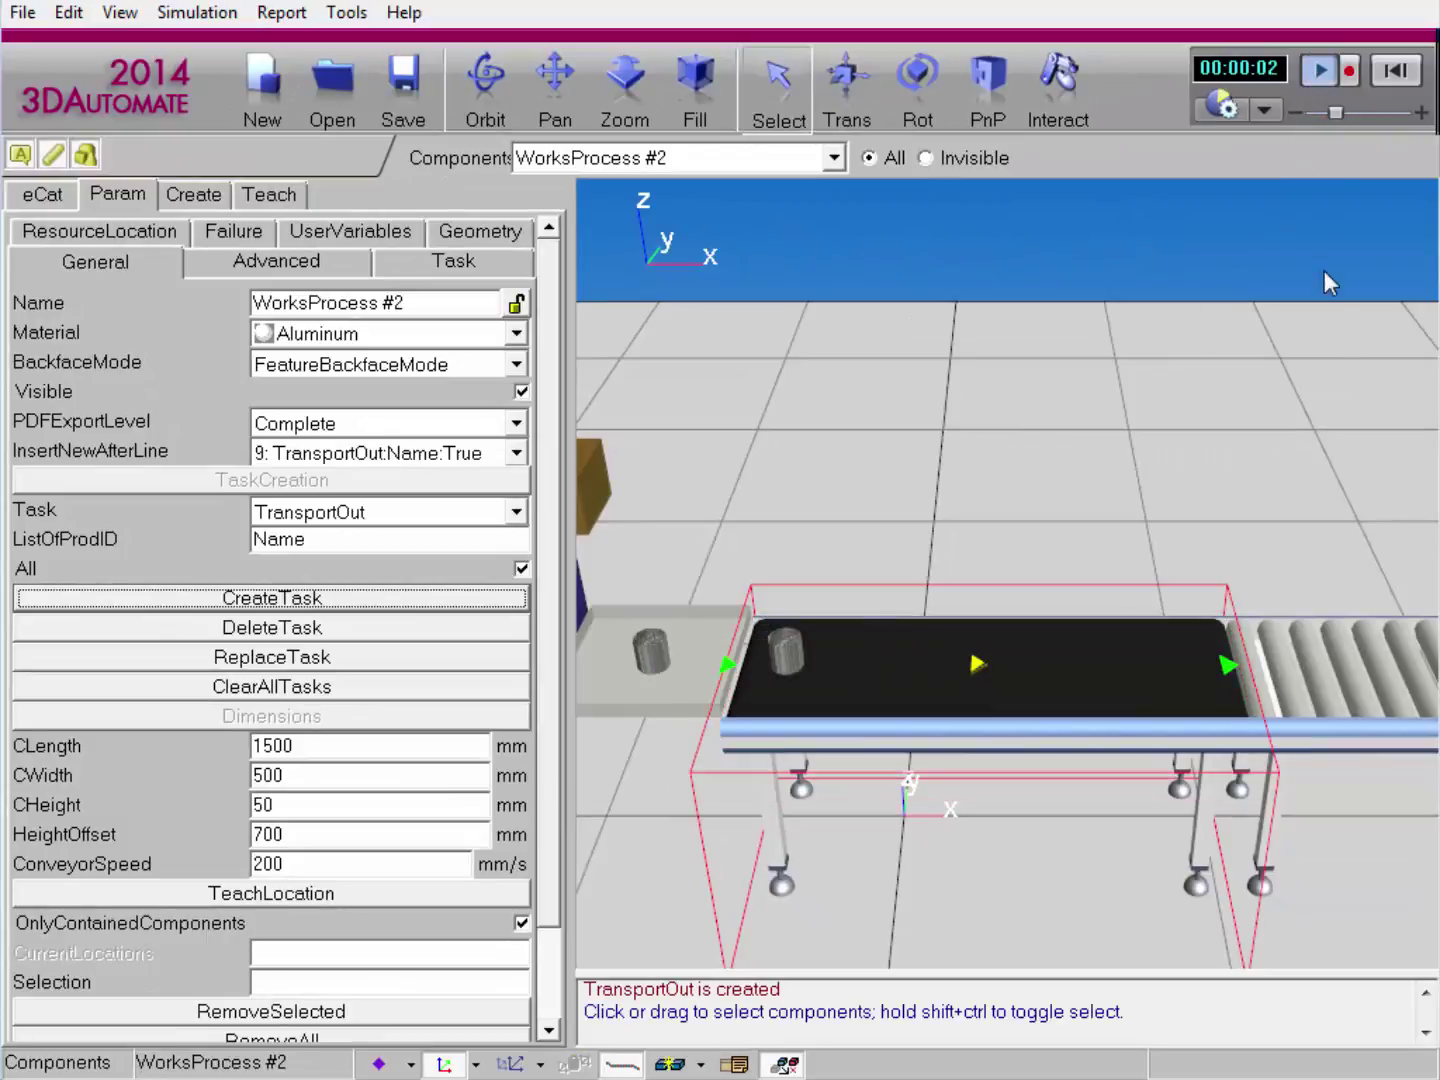